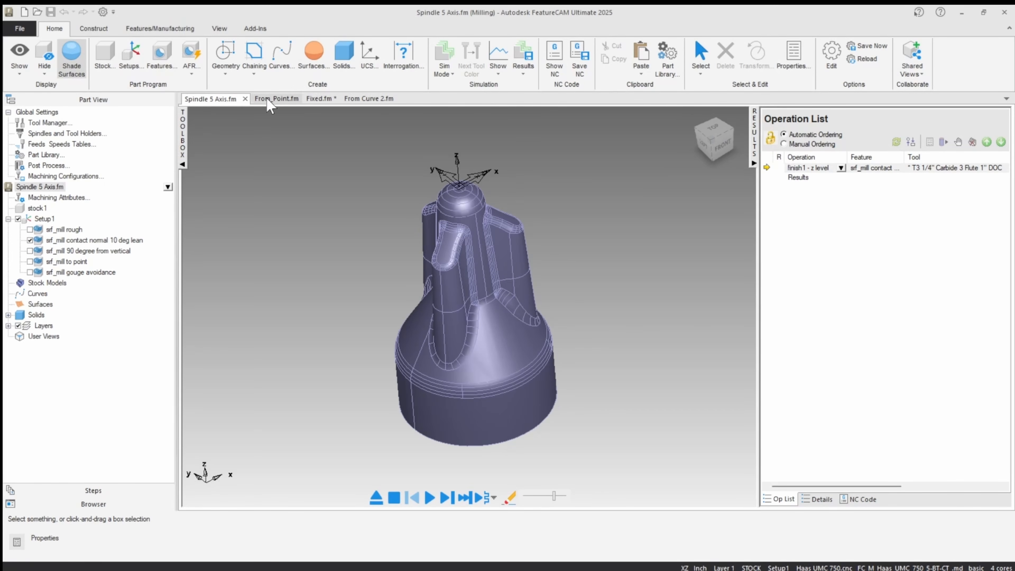
View the open From_Point, Fixed and From Curve 2 documents, and return to the Spindle 5 Axis document.
click(276, 99)
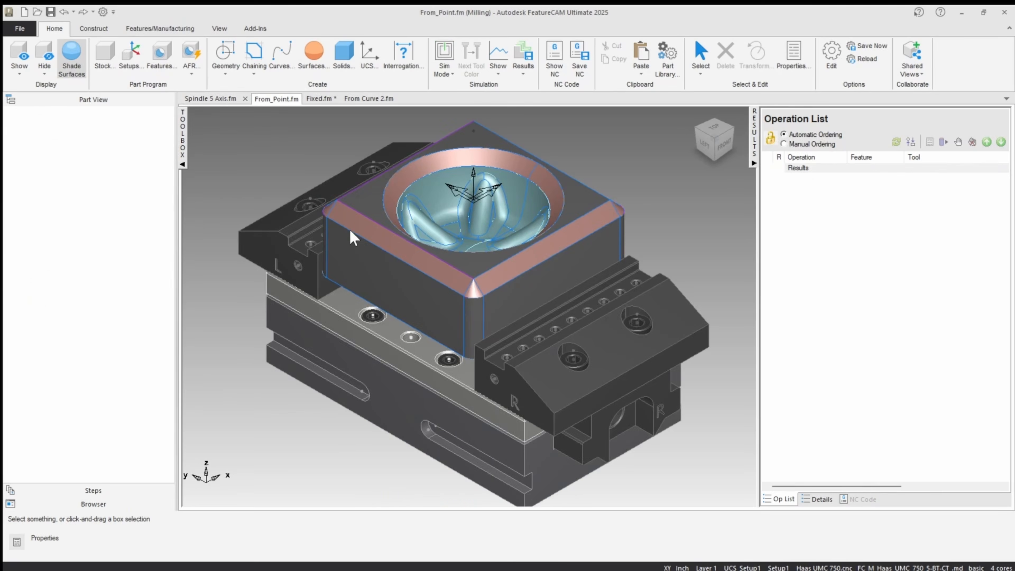
click(320, 99)
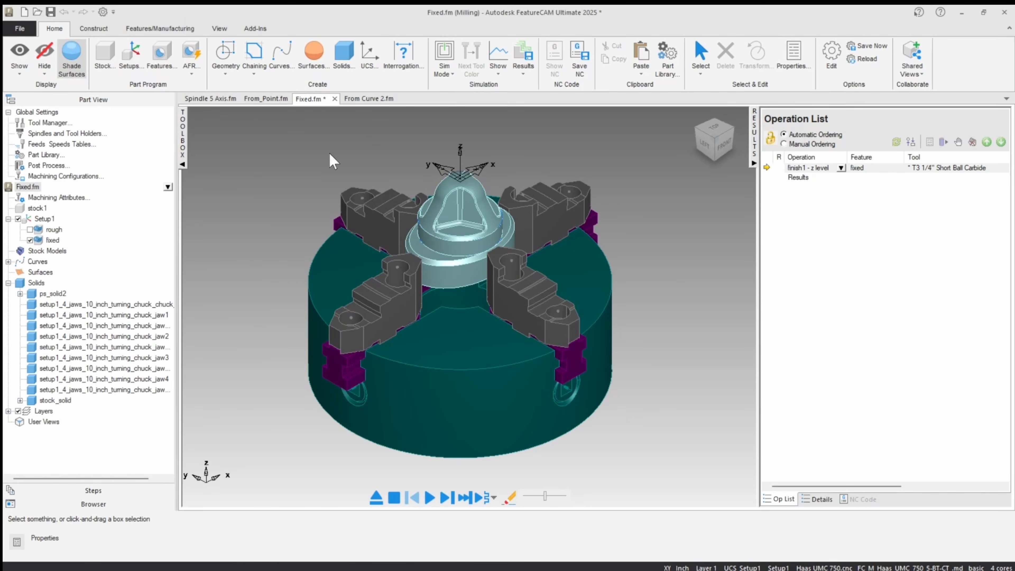
click(371, 98)
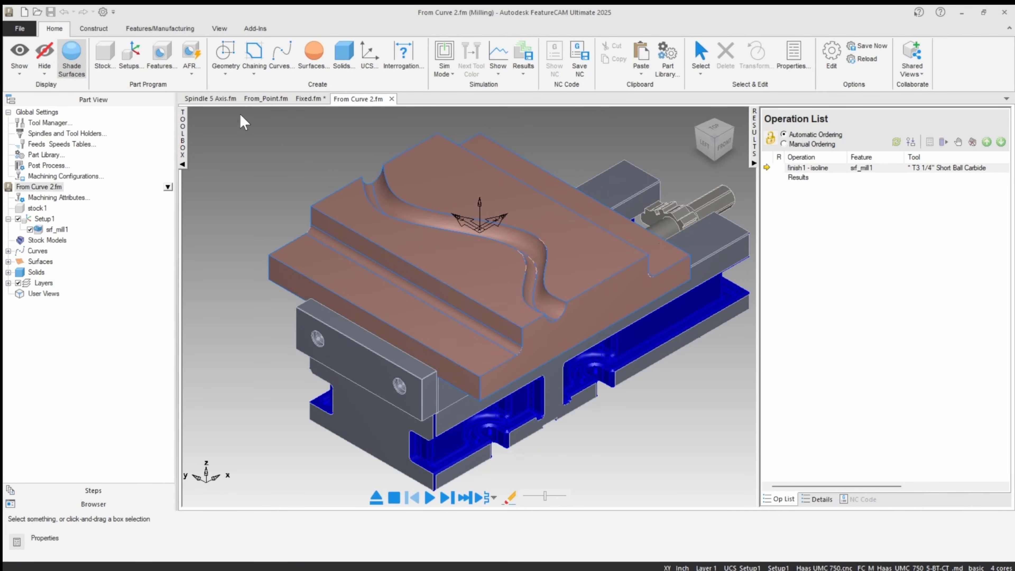
click(211, 98)
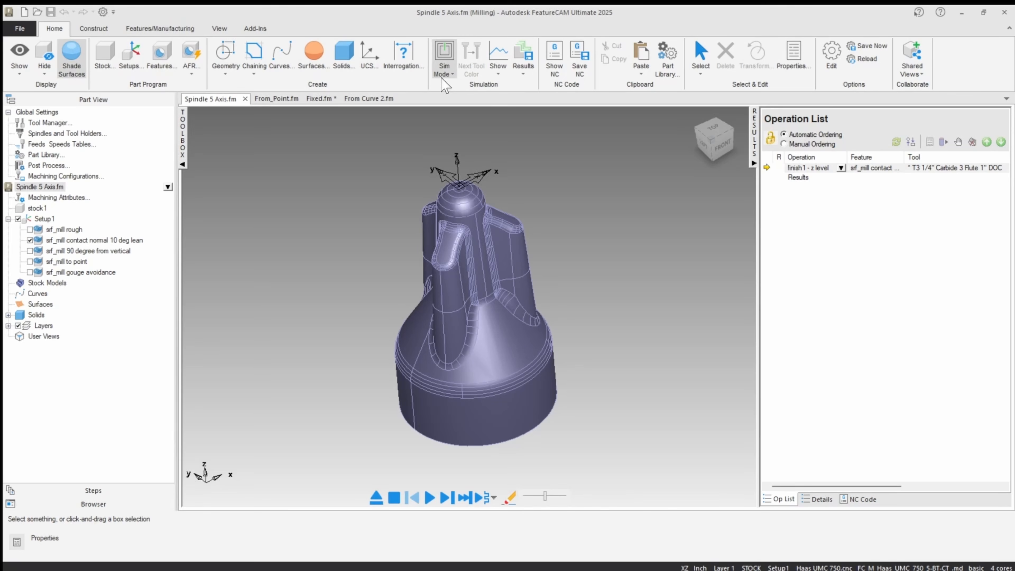
Open the 5-axis settings of the z level operation in the srf_mill contact normal 10 deg lean feature.
click(51, 240)
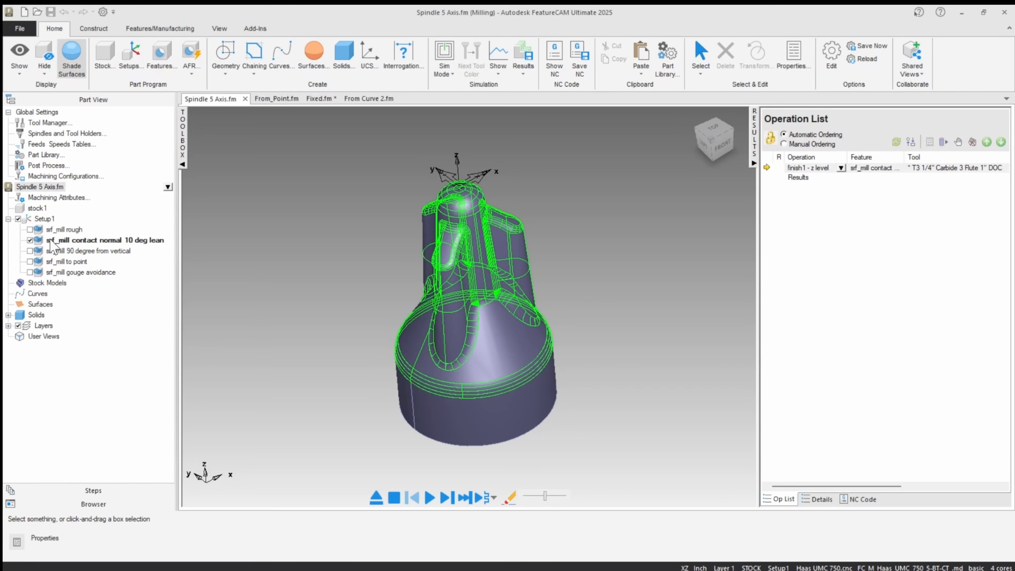
click(60, 241)
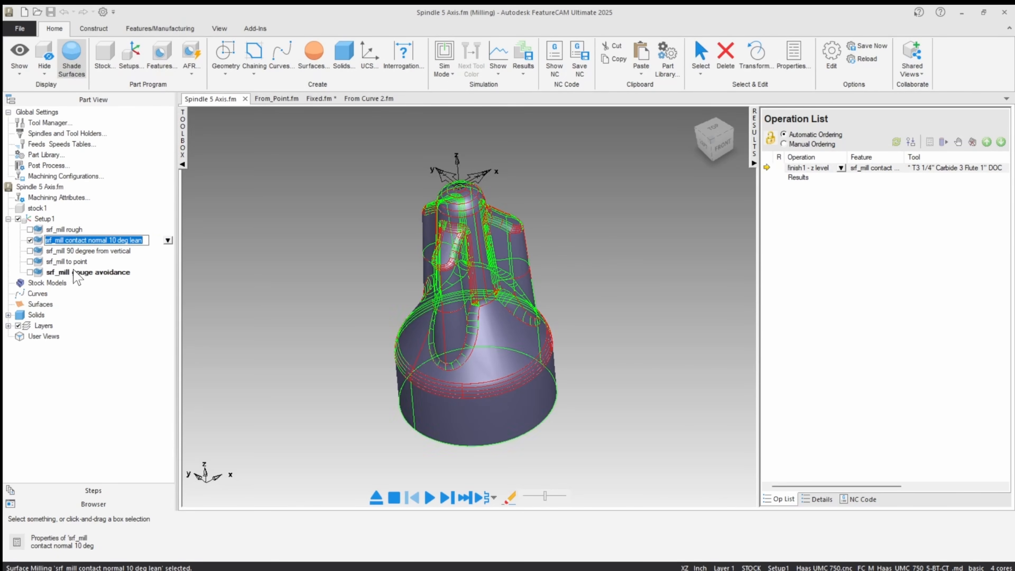
click(80, 241)
click(255, 272)
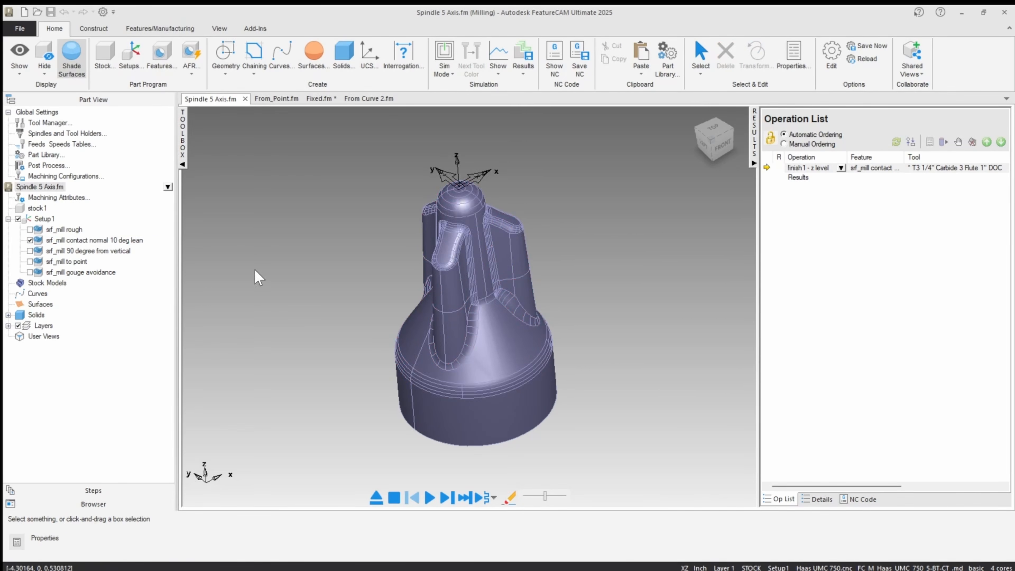
double_click(74, 243)
click(584, 230)
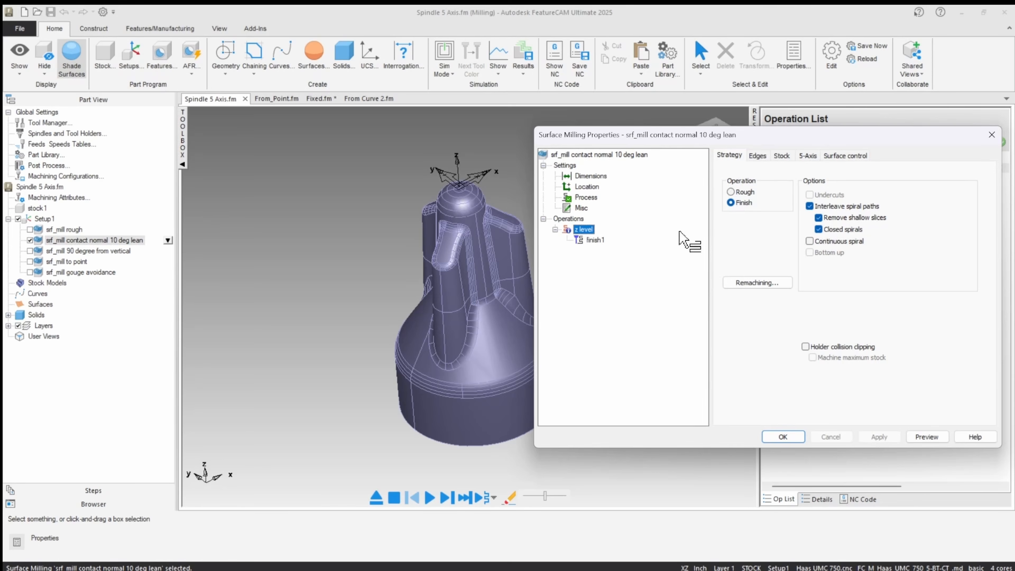
click(808, 156)
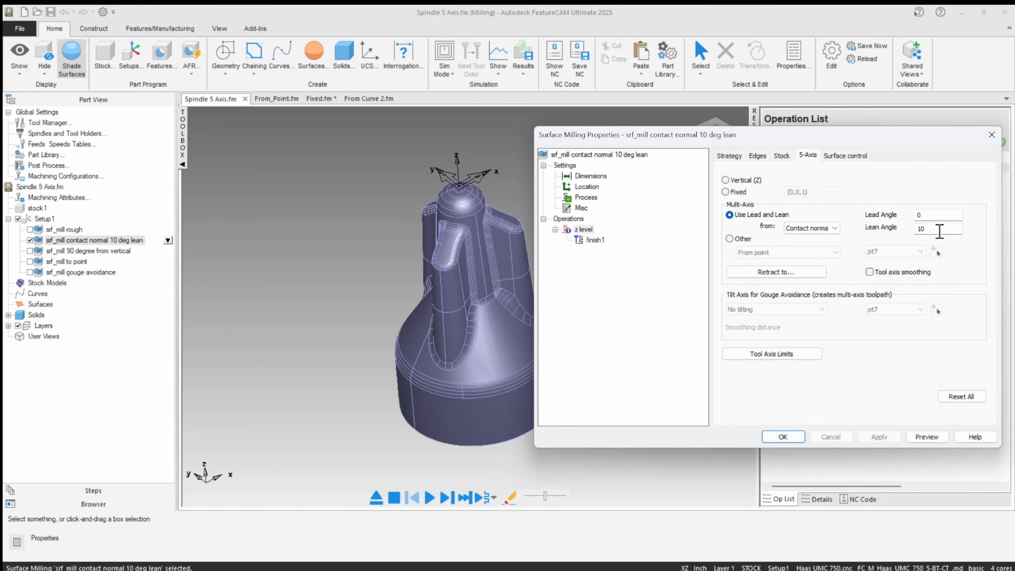
Keep Contact normal as the lead and lean reference, set the lean angle to 10, and apply and accept the feature properties.
click(817, 228)
click(817, 231)
text(0)
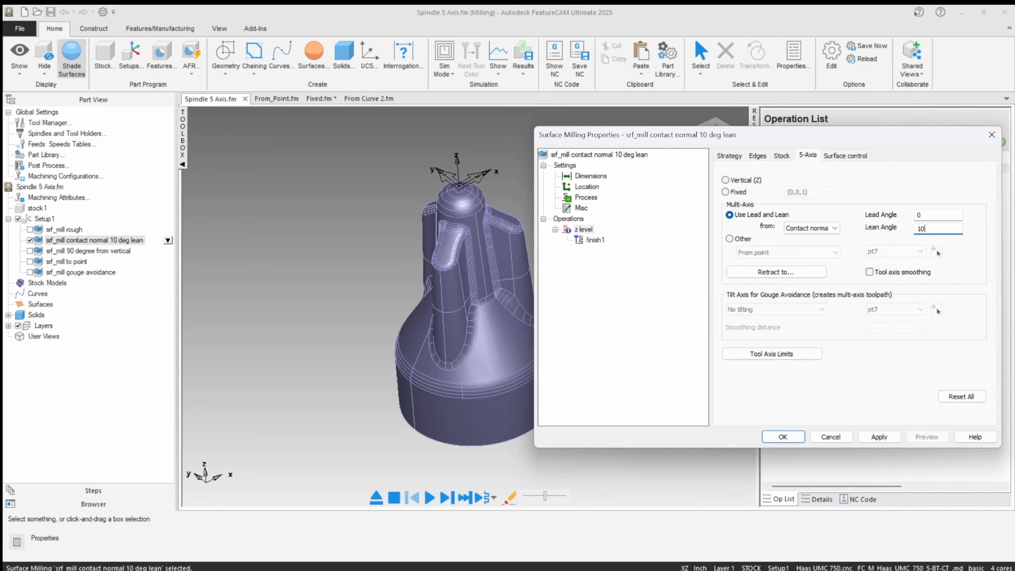
click(880, 437)
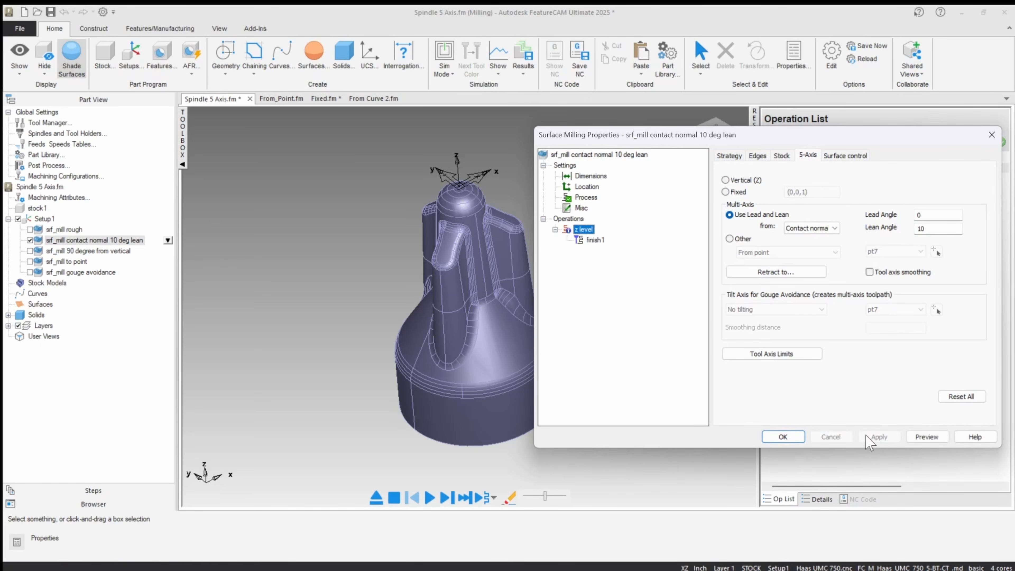
click(782, 436)
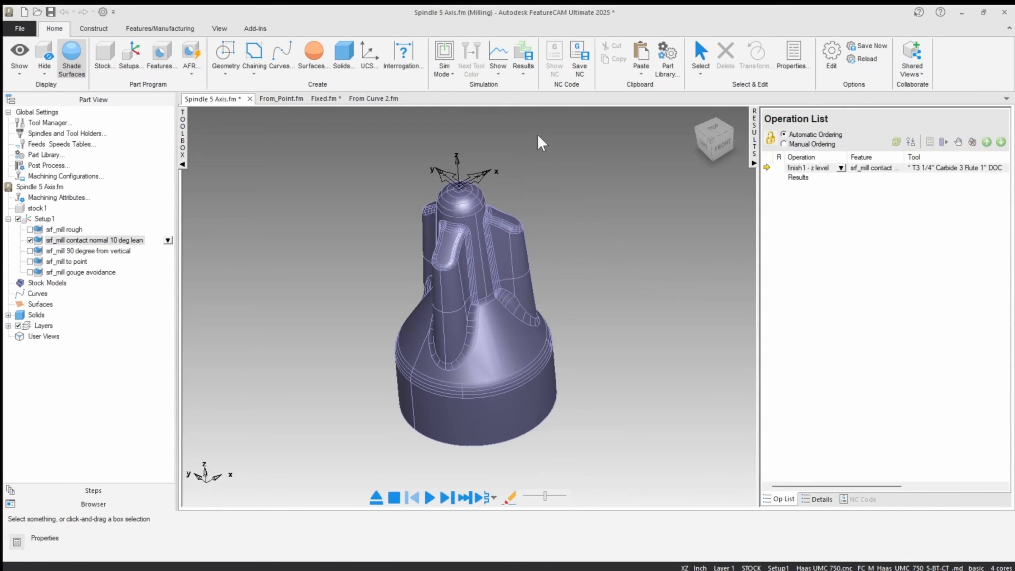
Switch to machine simulation and single-step into the contact normal finishing operation.
click(444, 66)
click(467, 197)
click(447, 499)
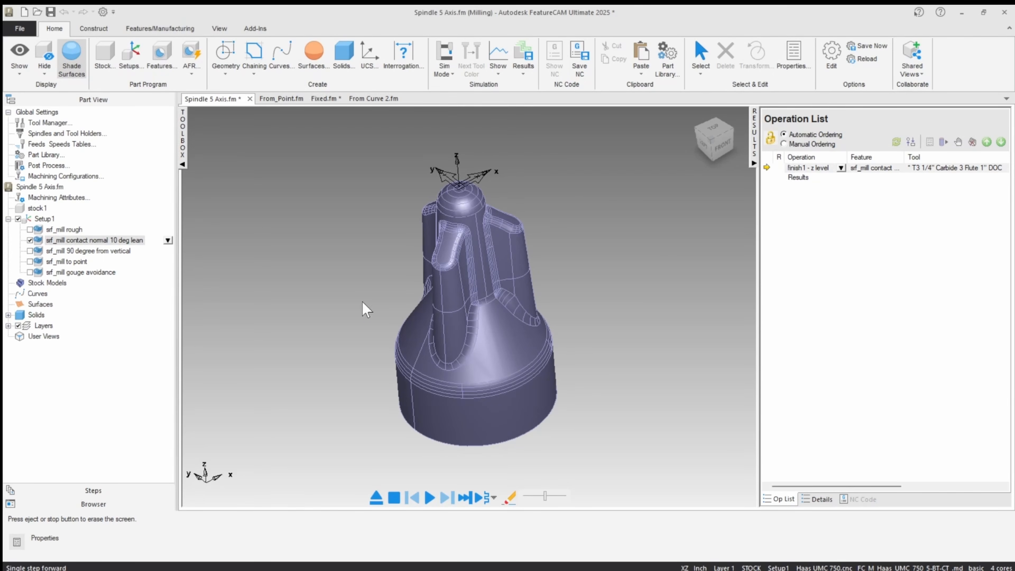
Reduce the simulation speed slightly and play the contact normal finishing operation on the full machine.
scroll(375, 299, down, 8)
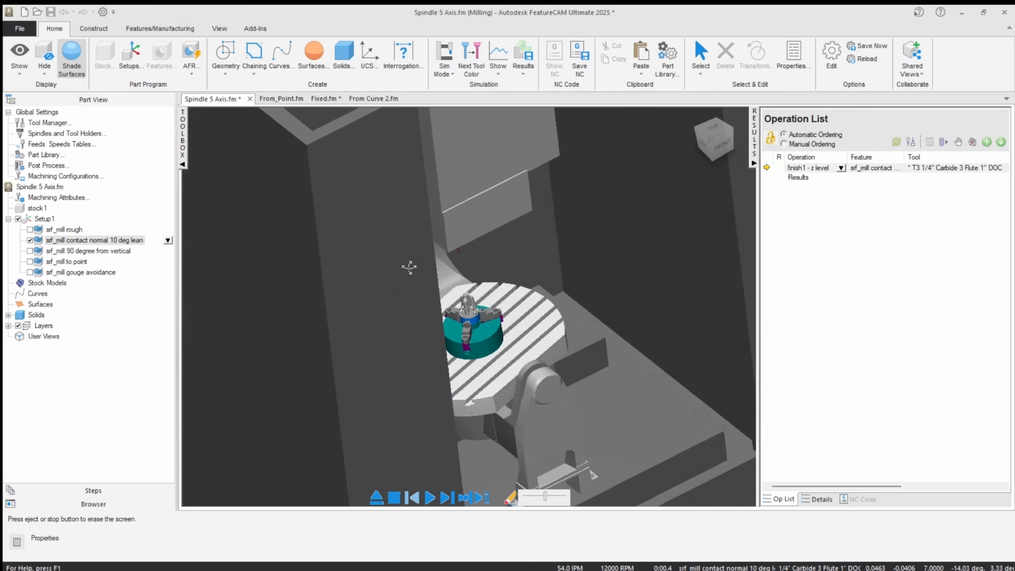
mouse_move(409, 267)
middle_down()
mouse_move(297, 257)
mouse_move(374, 275)
mouse_move(549, 252)
mouse_move(410, 261)
middle_up()
scroll(395, 270, down, 3)
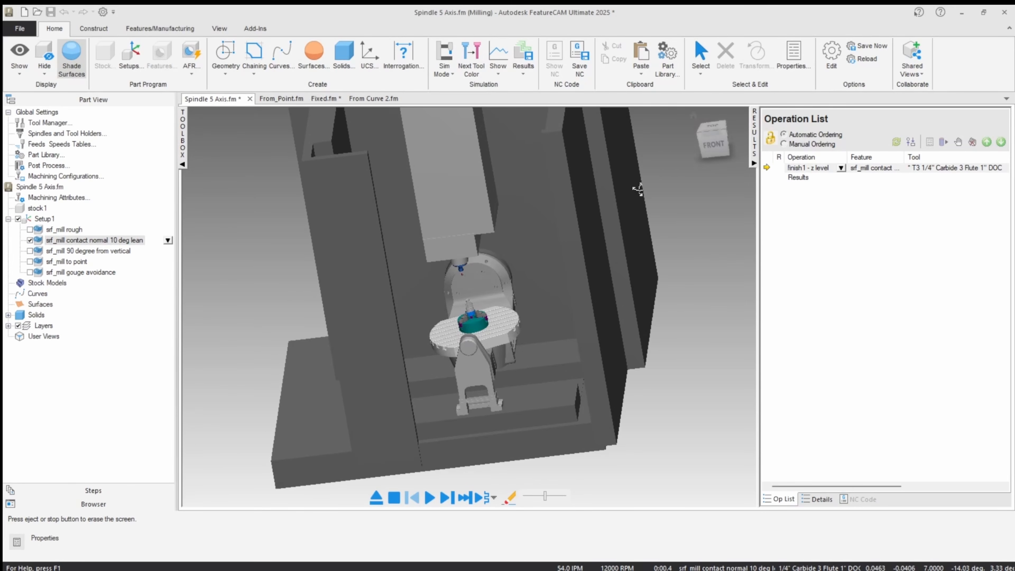
click(698, 58)
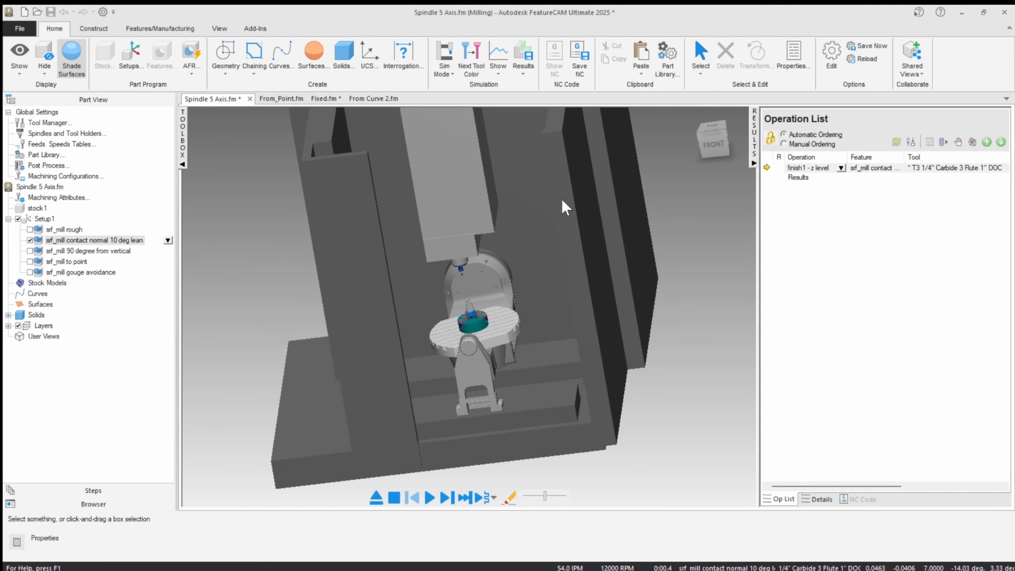
middle_drag(355, 278, 405, 310)
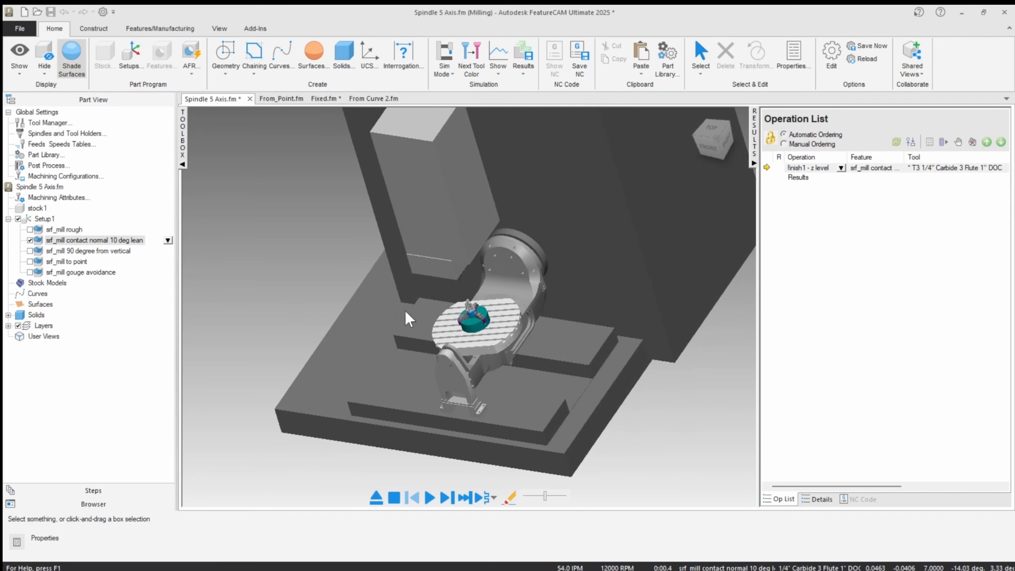
scroll(473, 312, up, 8)
middle_drag(537, 301, 543, 227)
scroll(509, 305, down, 8)
drag(545, 498, 536, 499)
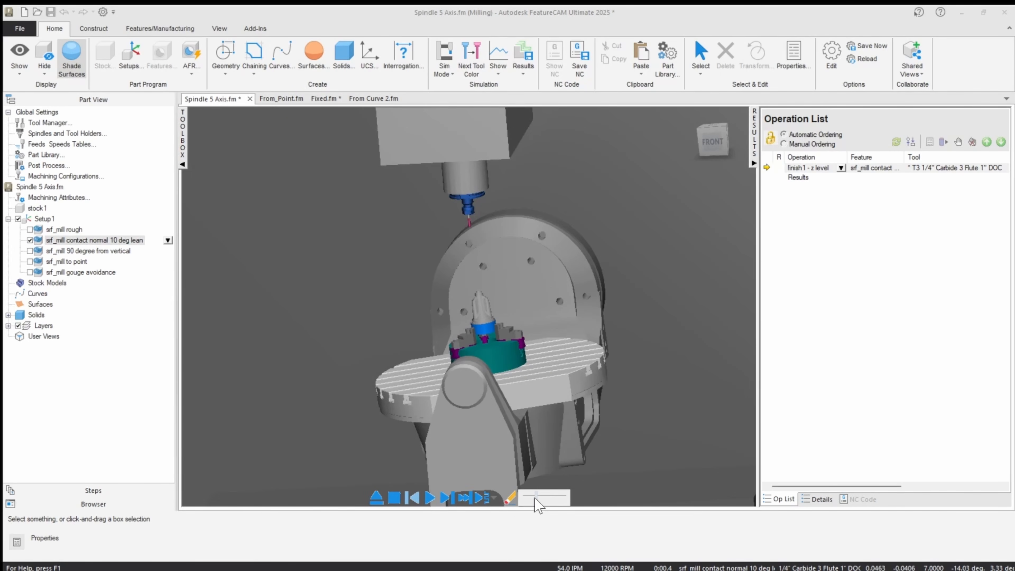
click(430, 497)
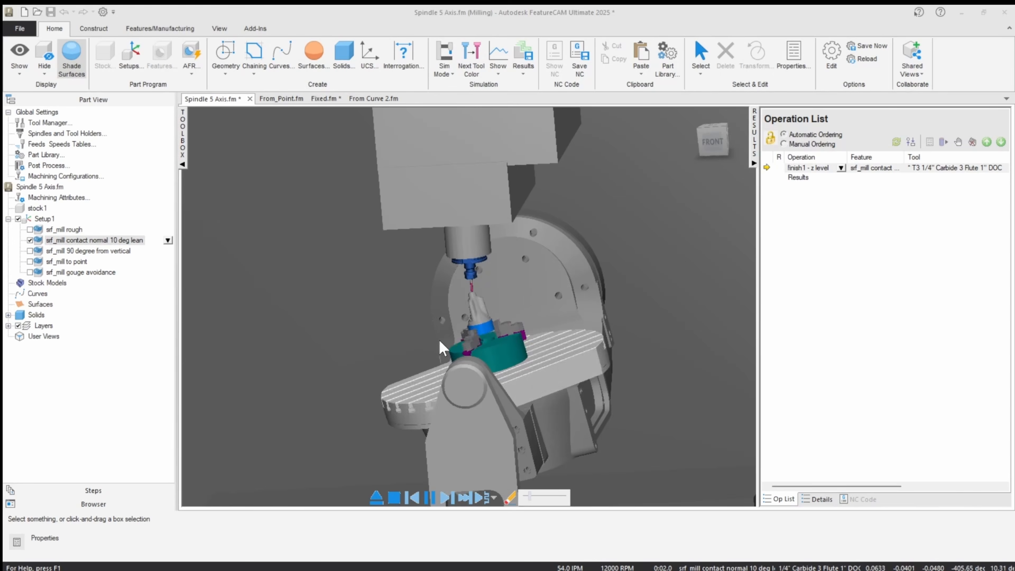
Examine how the tool leans against the spindle part and how the table tilts during the finishing pass, and eject the simulation.
scroll(434, 320, up, 3)
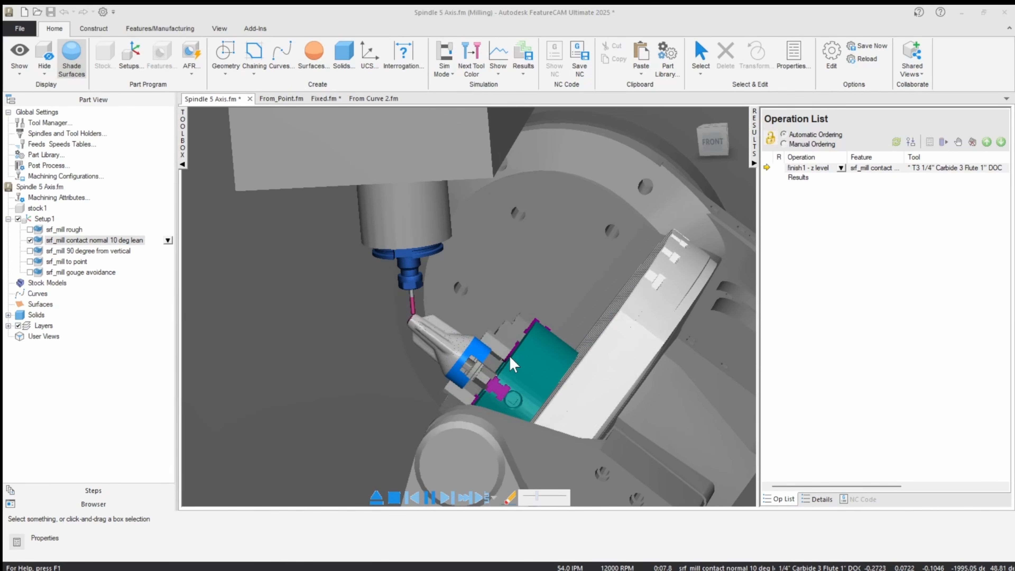
scroll(379, 290, up, 5)
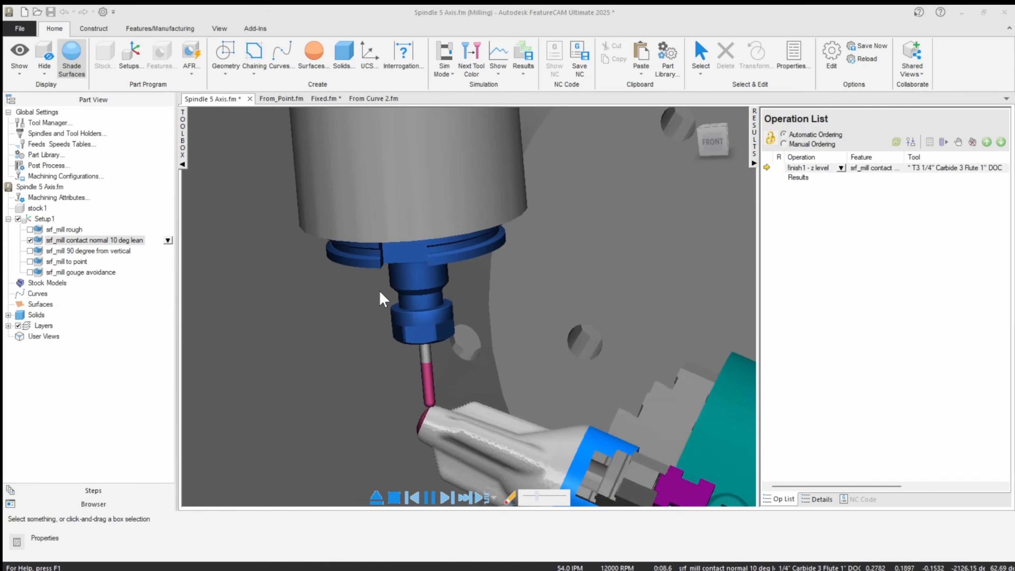
scroll(432, 427, down, 3)
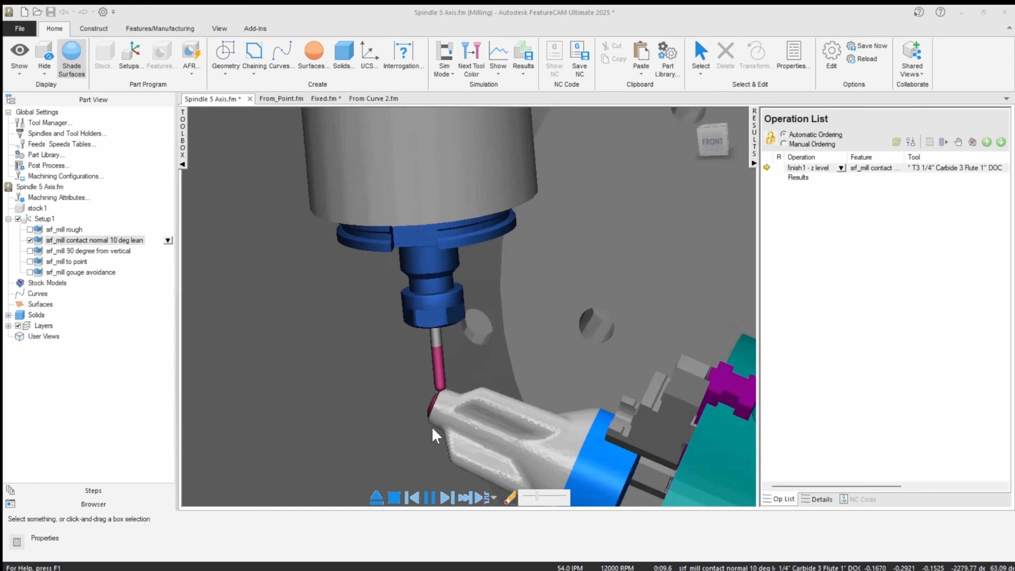
scroll(432, 427, down, 2)
scroll(432, 427, down, 2)
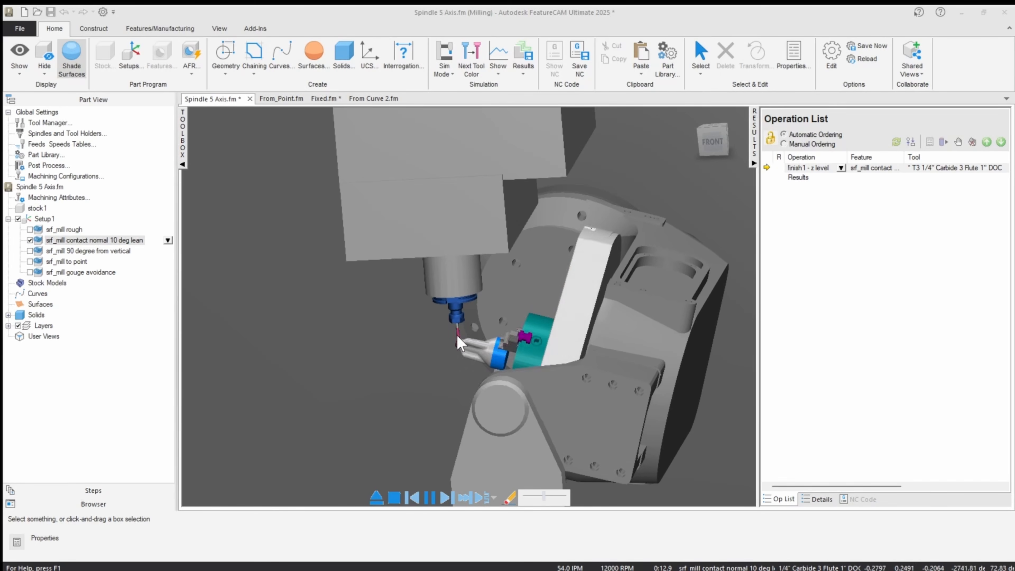
scroll(464, 368, up, 3)
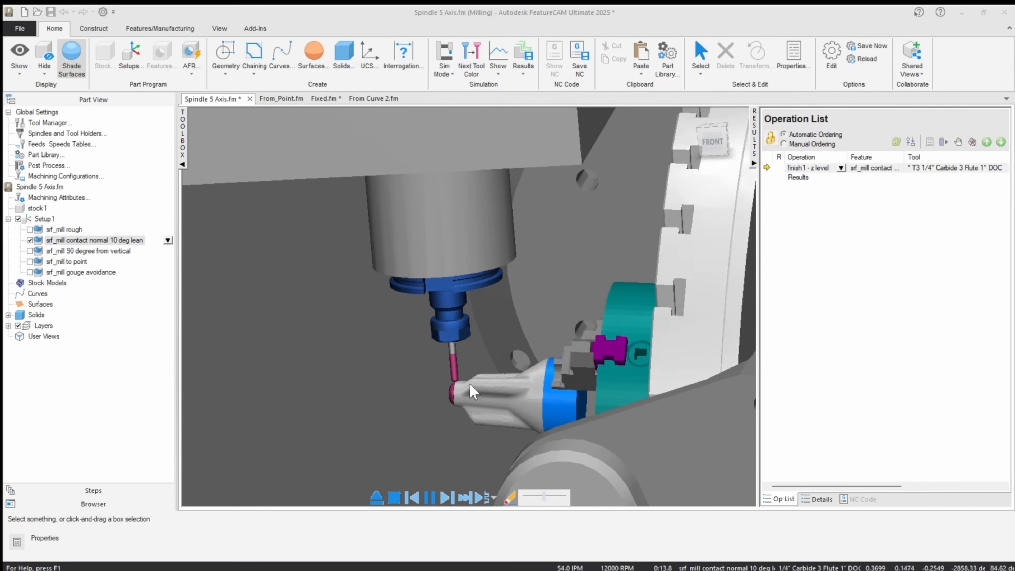
scroll(479, 410, down, 3)
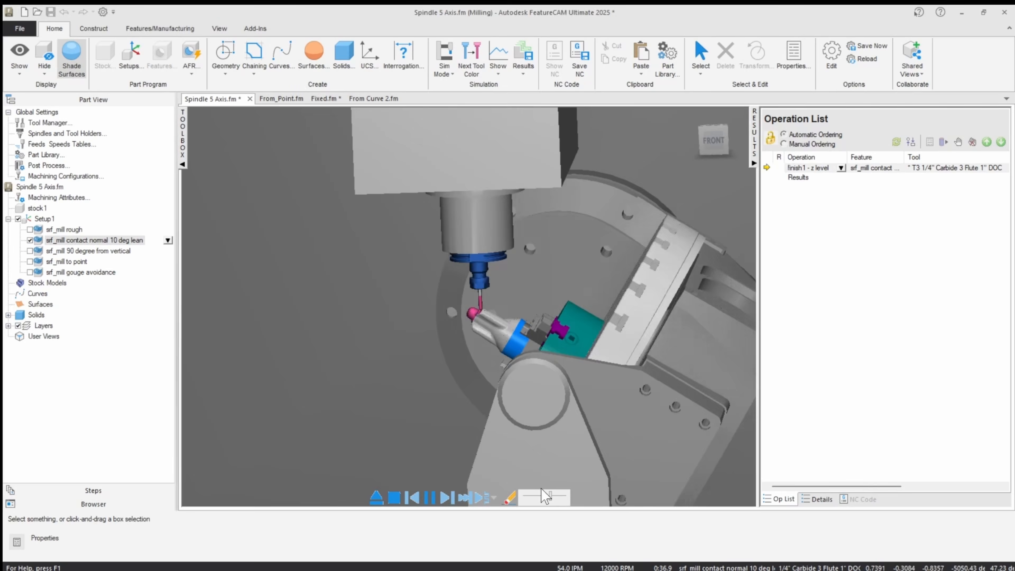
scroll(473, 316, up, 5)
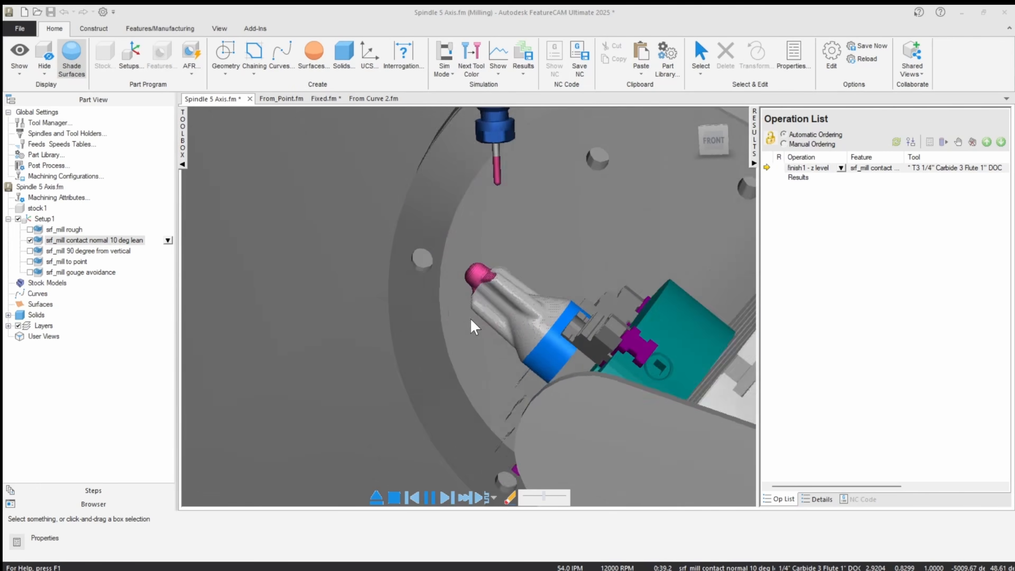
scroll(480, 304, down, 5)
scroll(660, 266, up, 5)
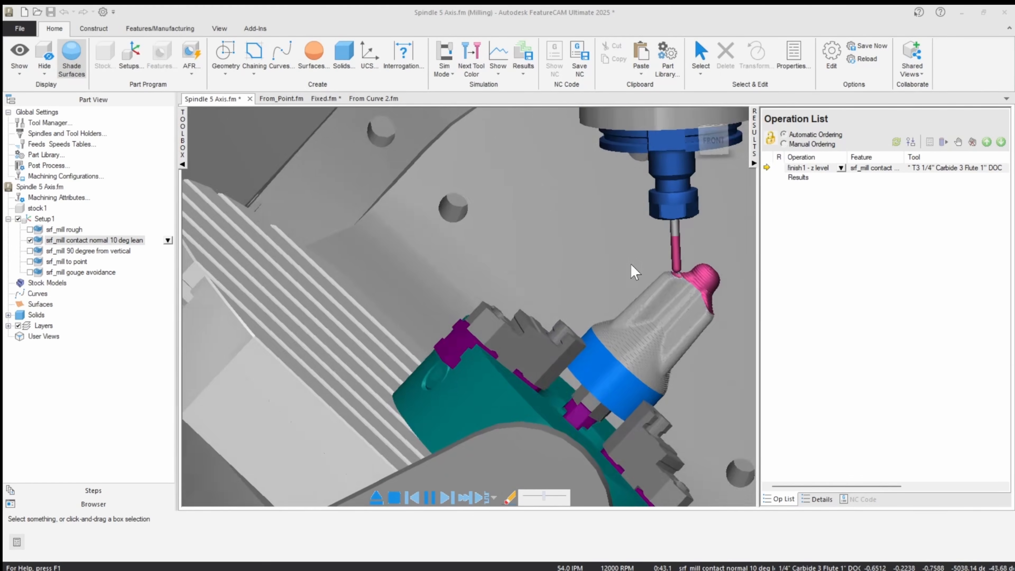
scroll(641, 259, down, 5)
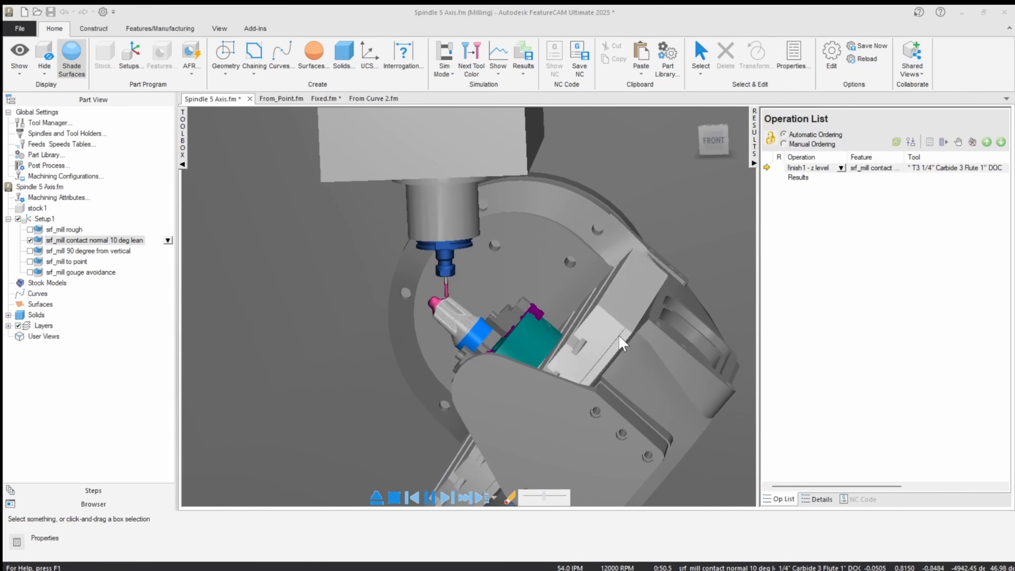
click(377, 498)
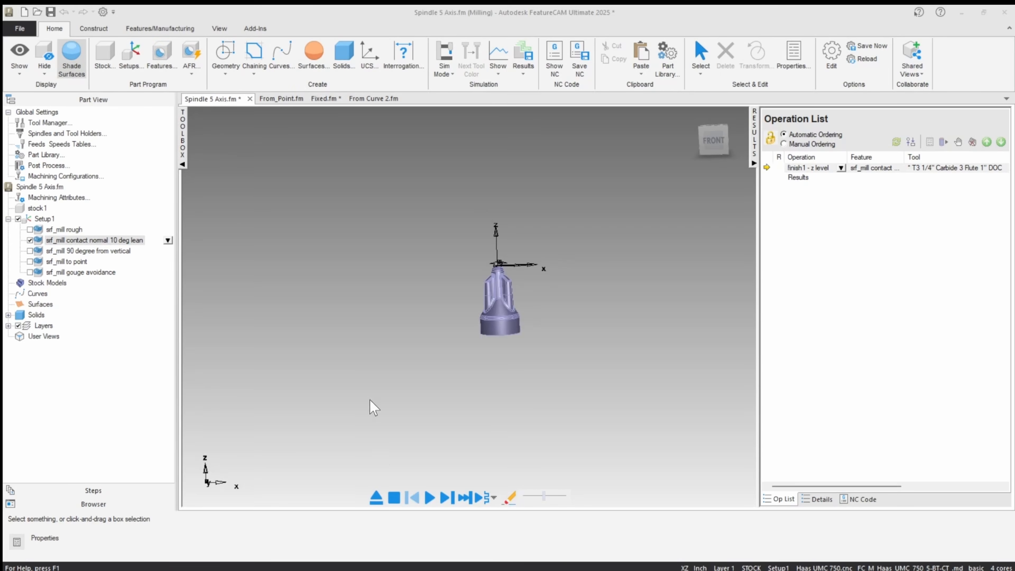
Disable the srf_mill contact normal 10 deg lean feature and enable srf_mill 90 degree from vertical.
click(30, 240)
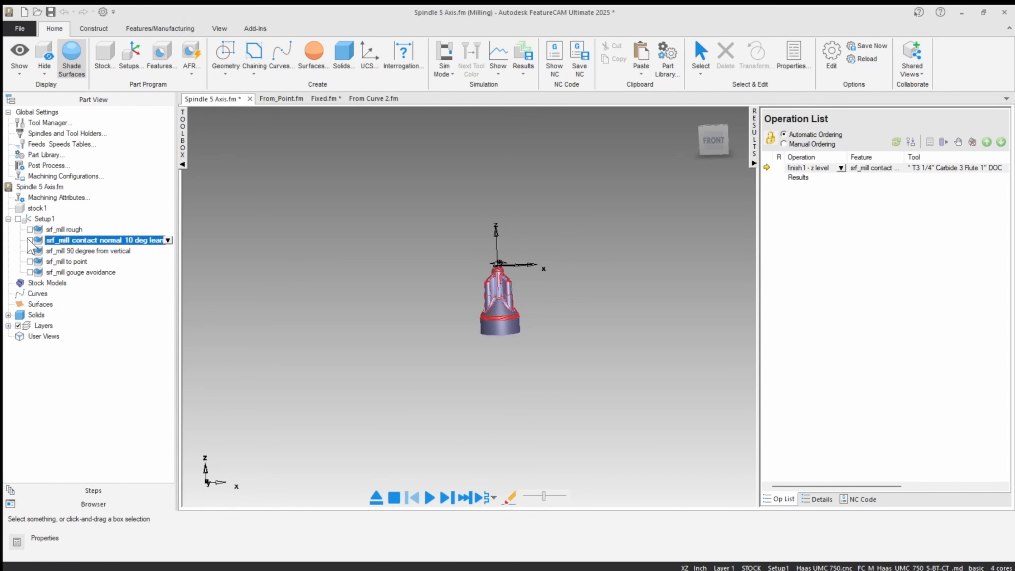
click(29, 251)
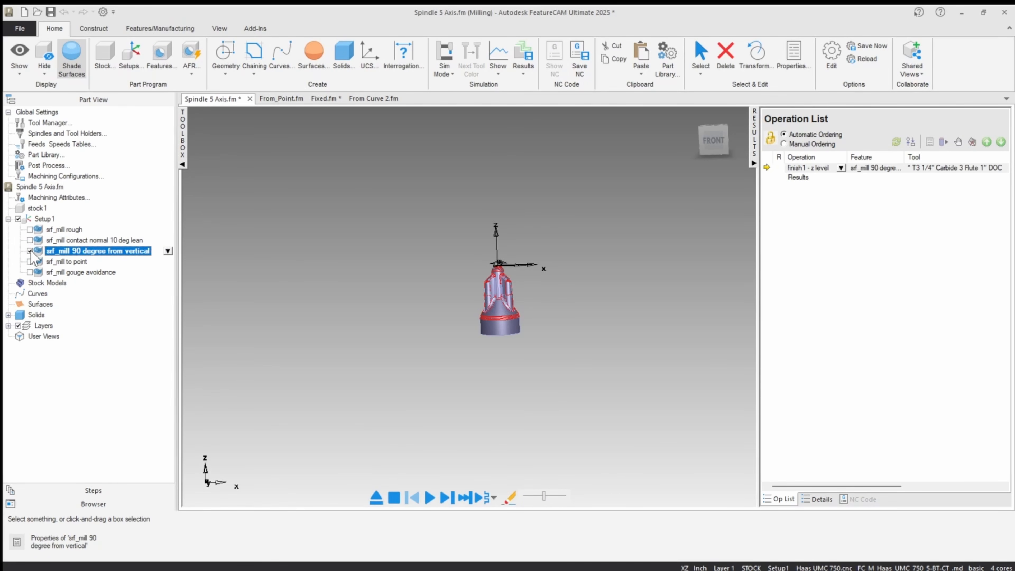
Set the z level tool axis of srf_mill 90 degree from vertical to lead and lean from Vertical with a 90 degree lean.
double_click(86, 252)
click(584, 230)
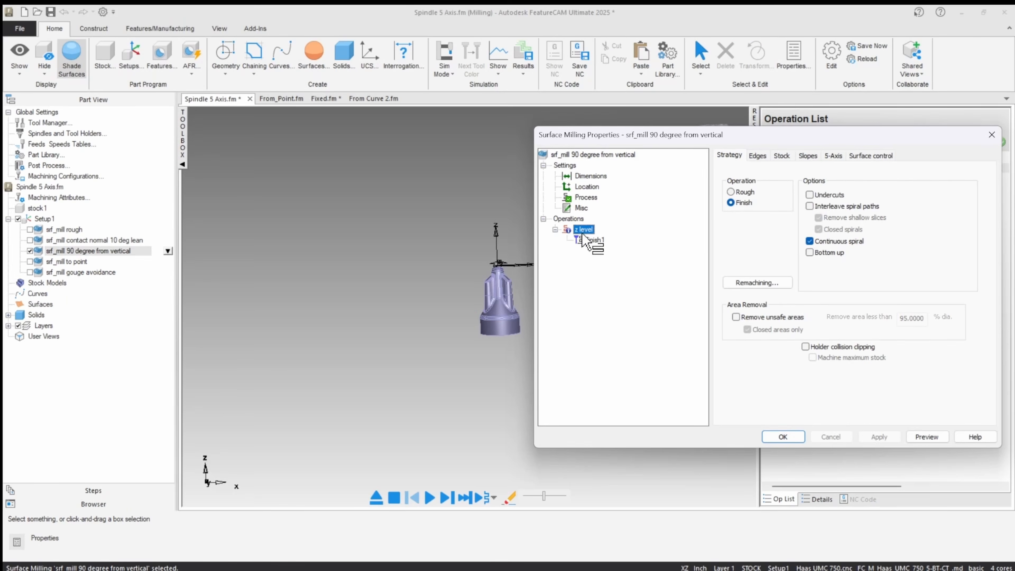
click(834, 156)
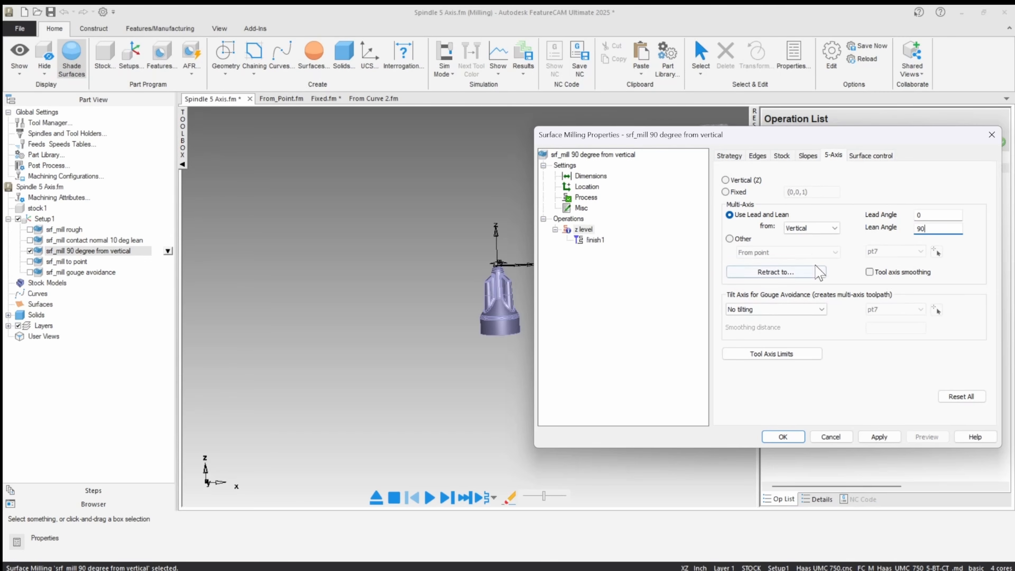
click(800, 228)
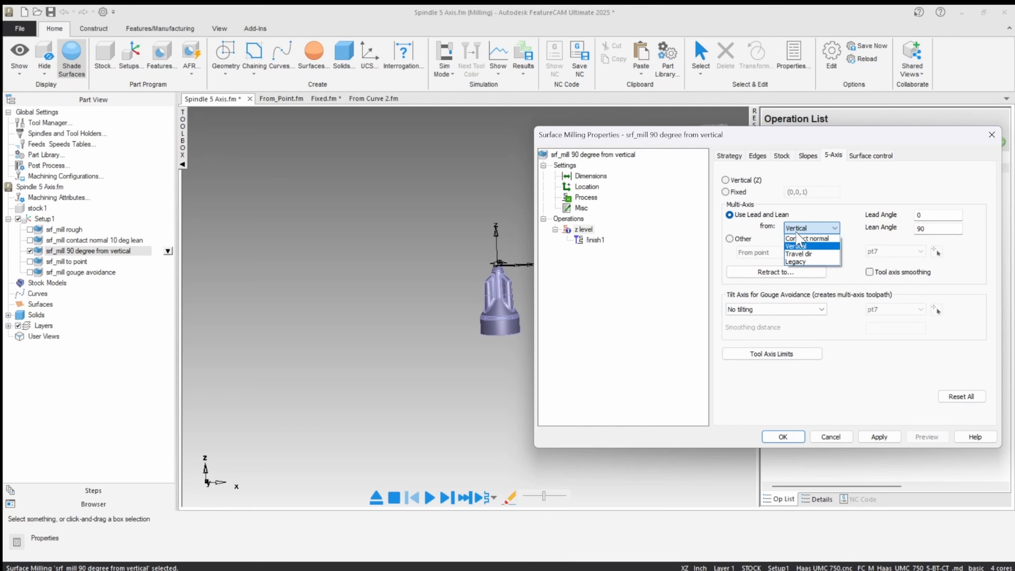
click(796, 247)
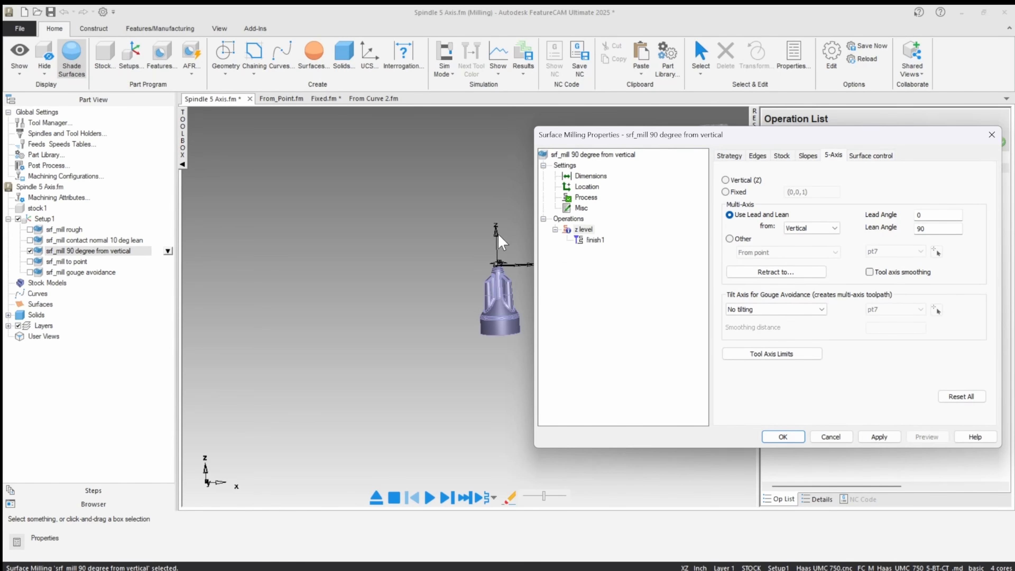
click(875, 438)
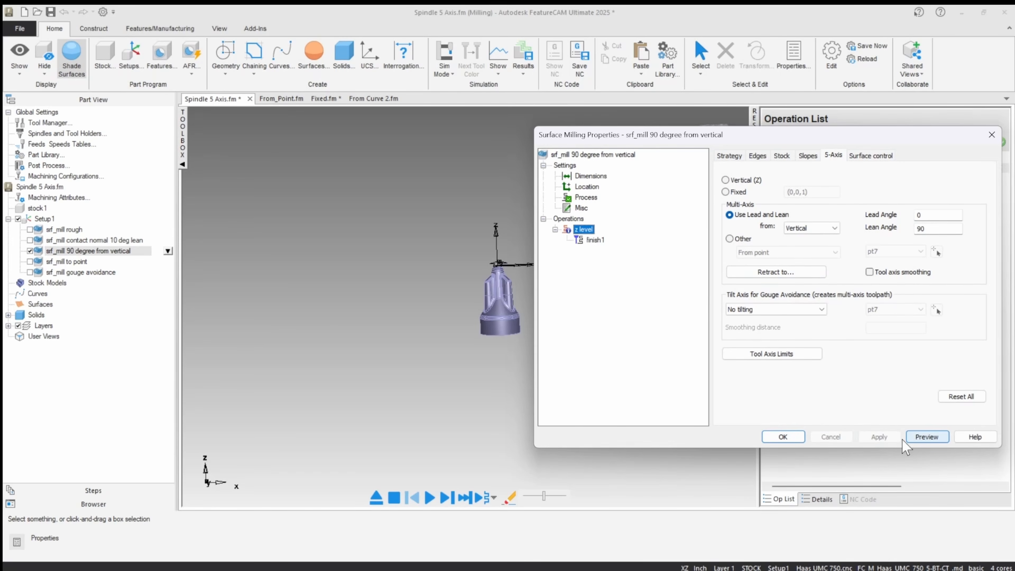
click(794, 440)
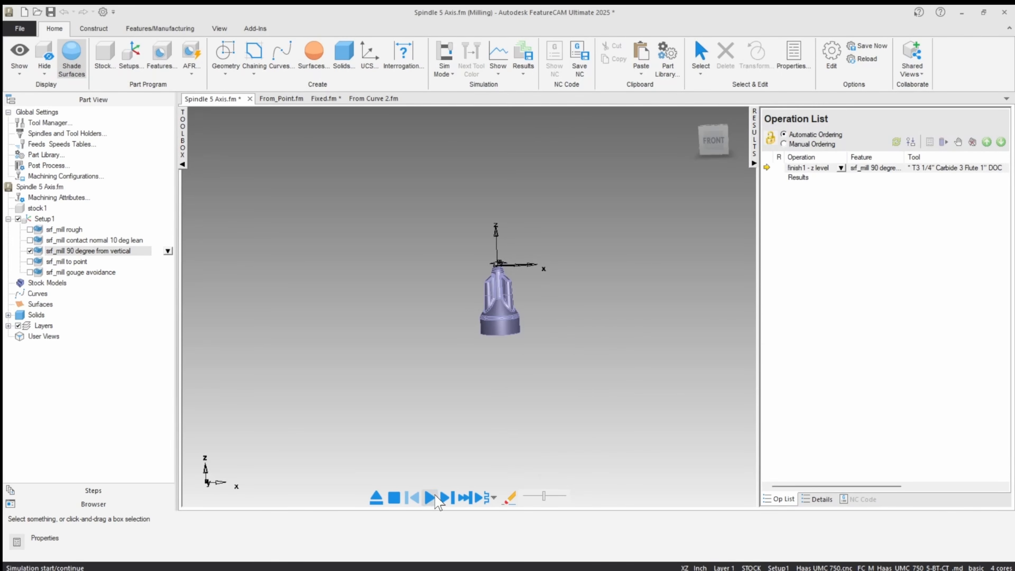
Single-step into the 90 degree from vertical finishing operation, play it on the machine, and examine the table's clearance to the head.
click(445, 498)
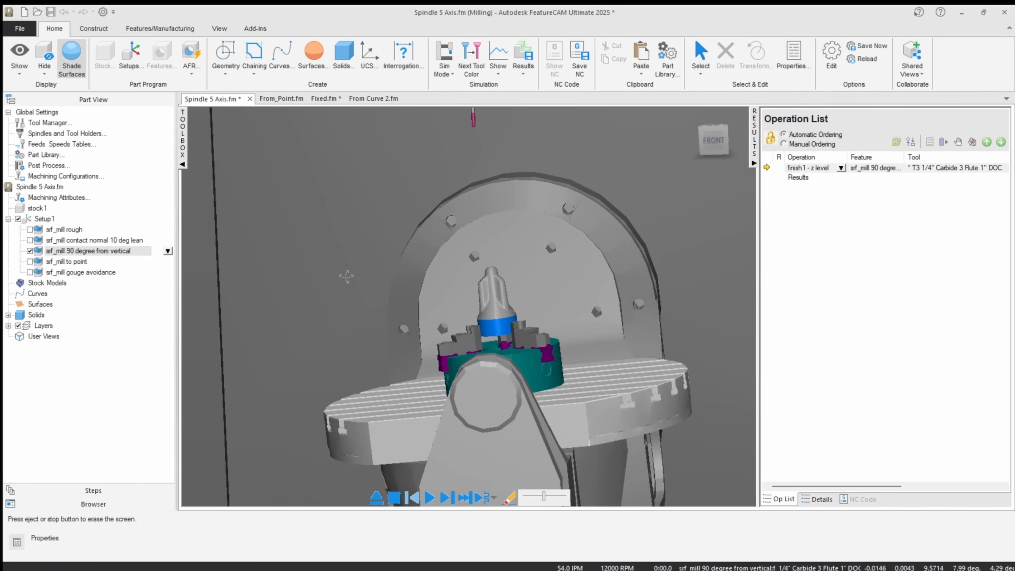
click(447, 500)
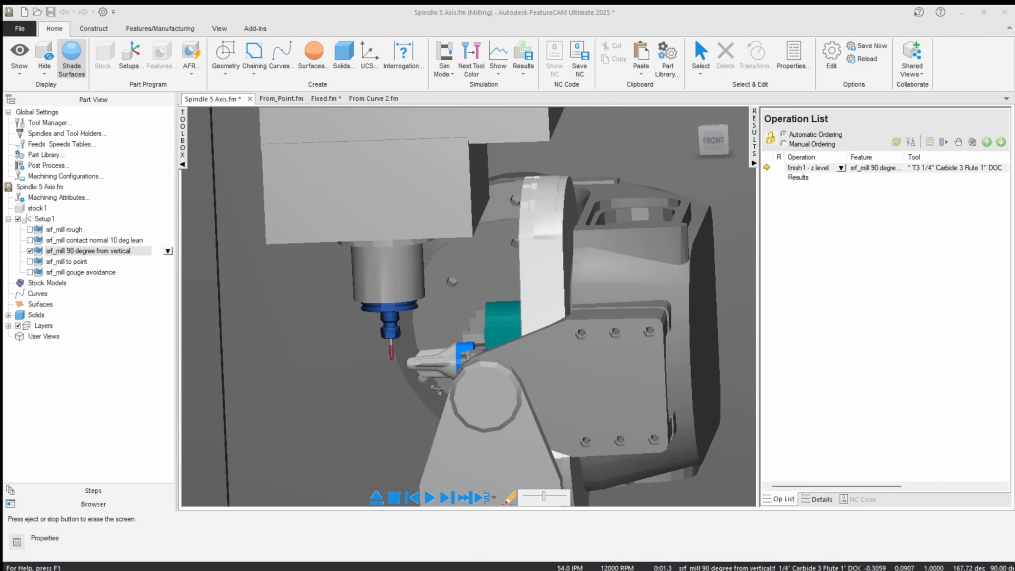
scroll(494, 362, down, 2)
click(429, 498)
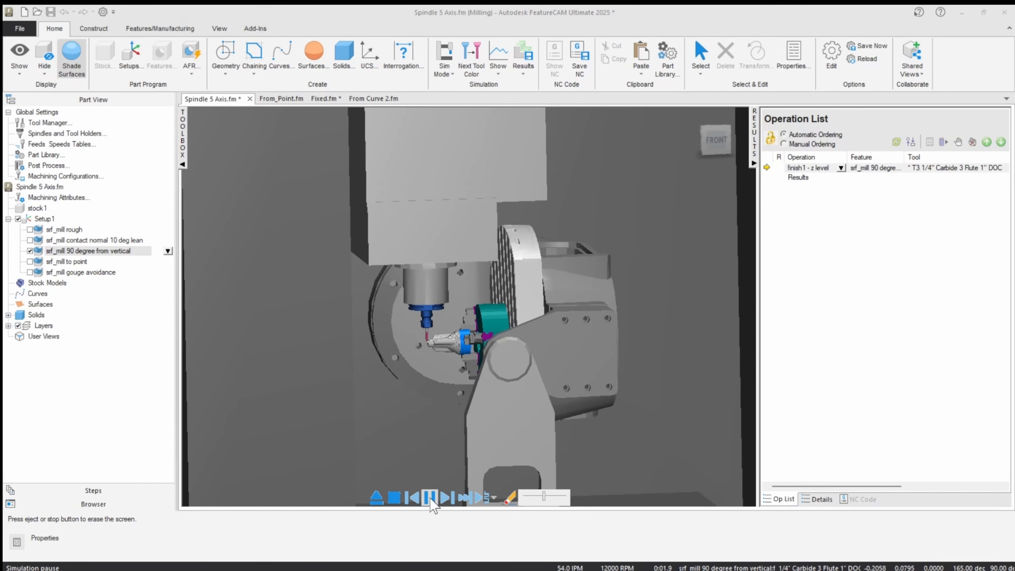
scroll(631, 304, up, 3)
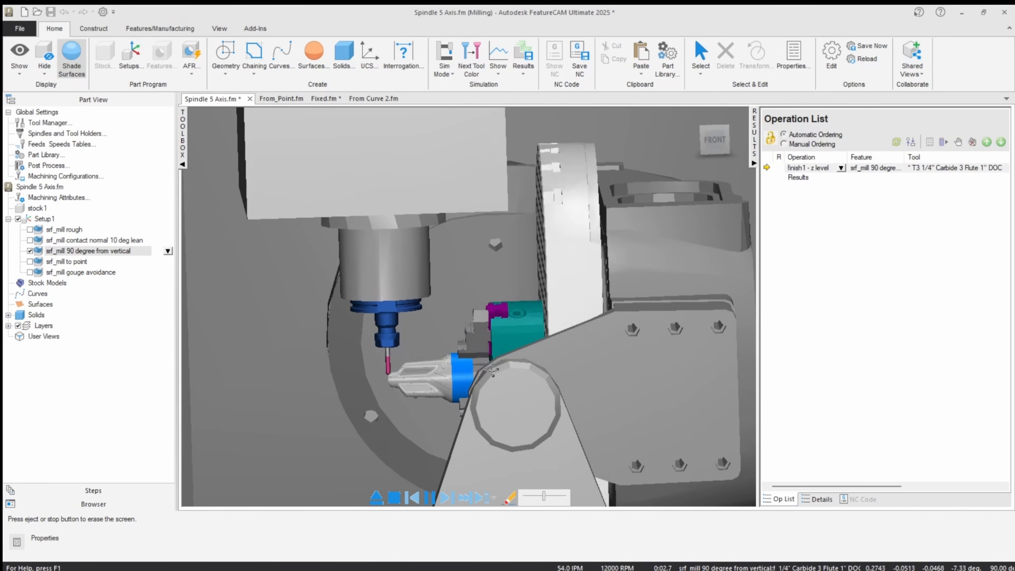
click(716, 140)
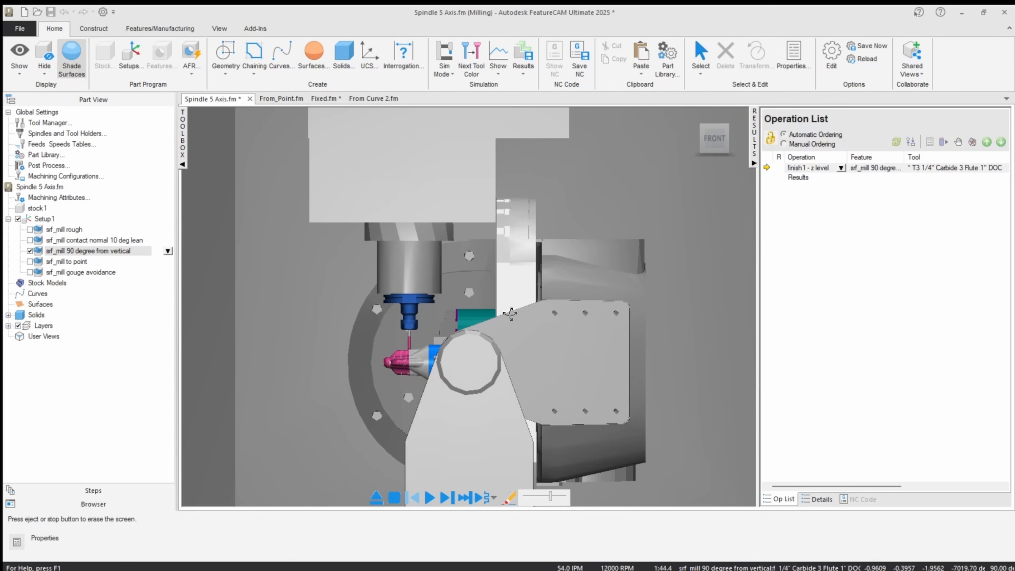
middle_drag(512, 268, 488, 276)
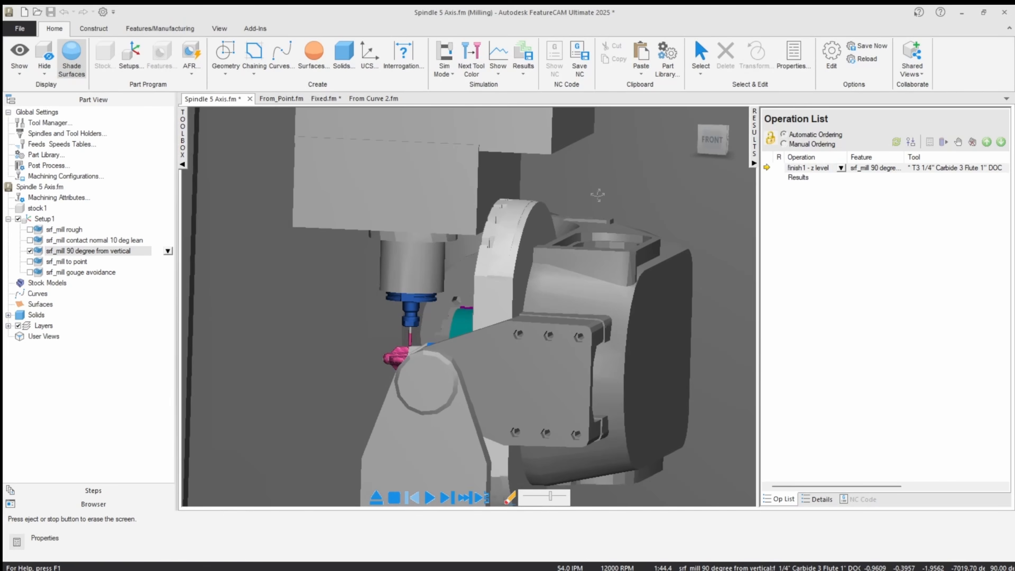
Enable the pause on gouge dialog in the 2D/3D shaded simulation options.
click(832, 54)
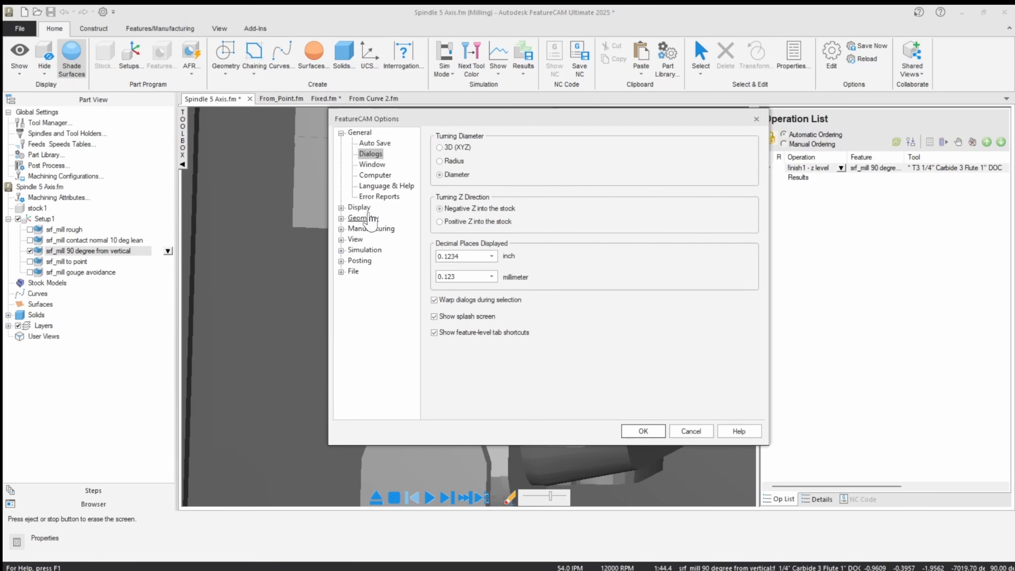
click(364, 250)
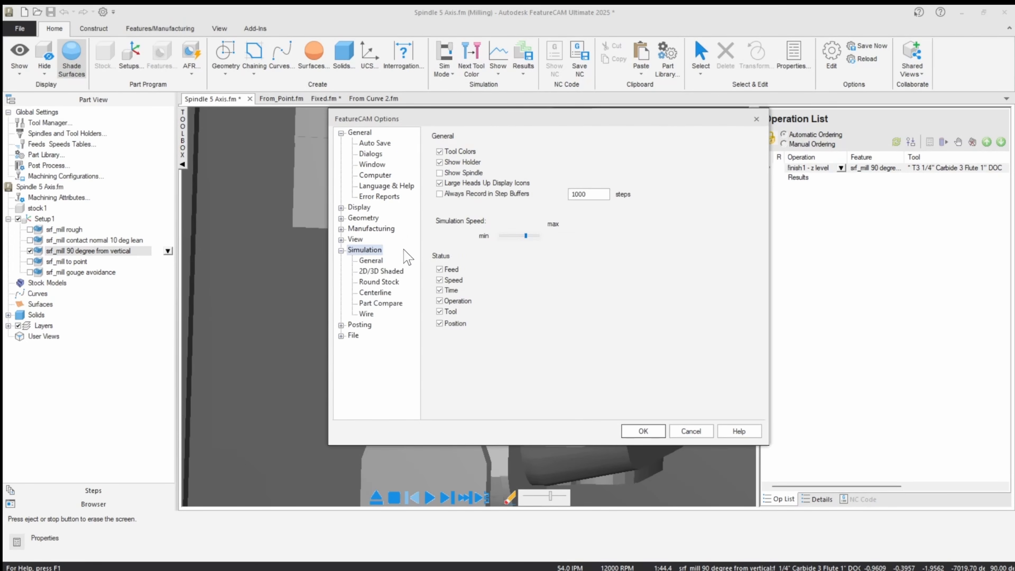
click(380, 271)
click(434, 192)
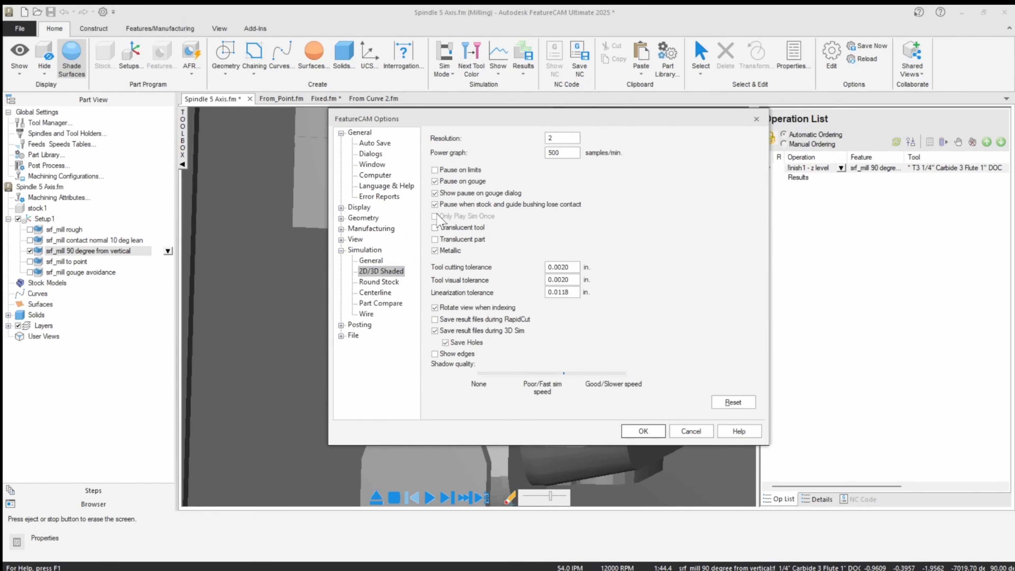
click(644, 431)
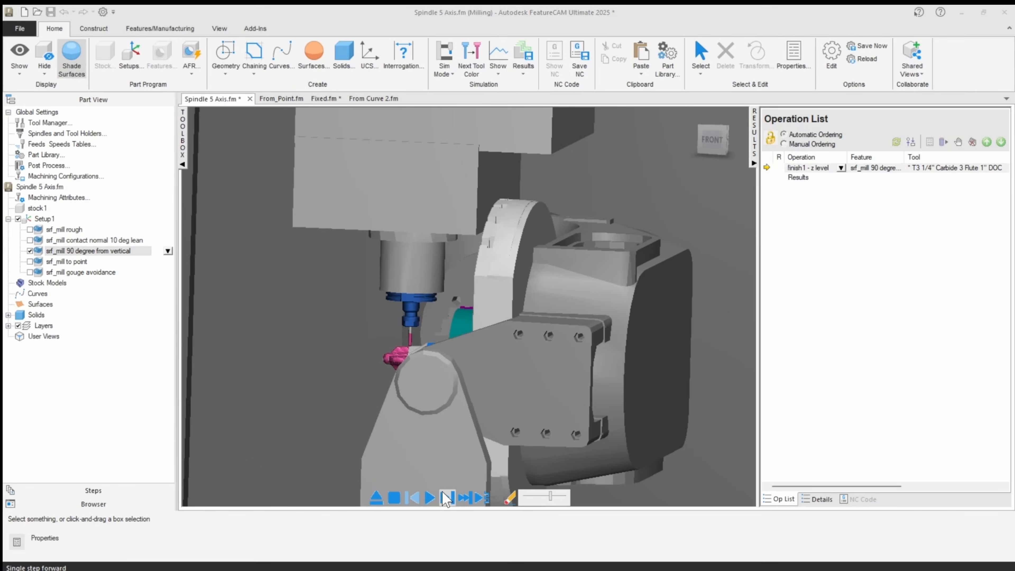
Step the machine simulation forward, inspect the gouge location between the rotary table and the head, and eject the simulation.
click(445, 496)
drag(491, 234, 697, 175)
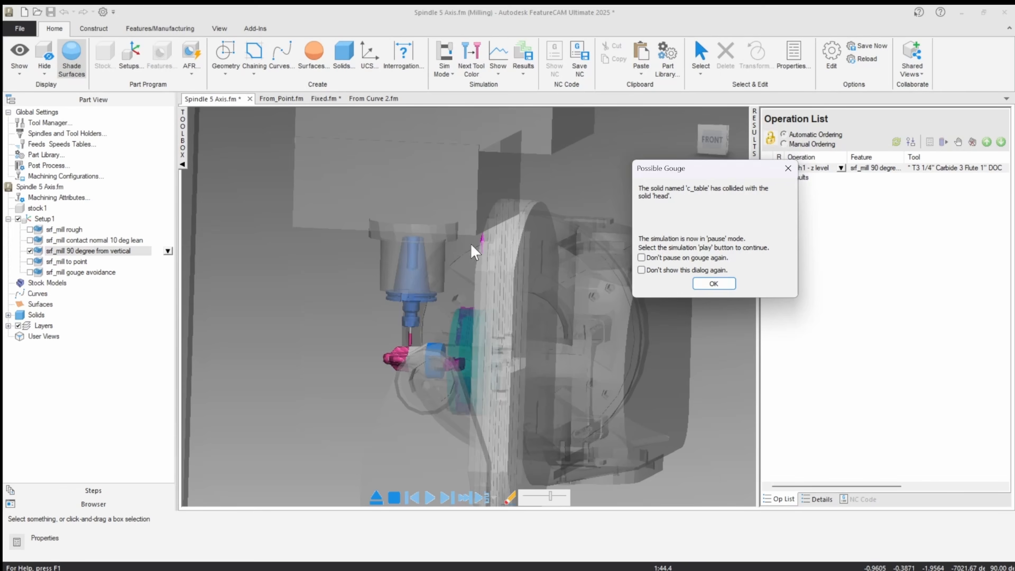
click(711, 284)
scroll(578, 276, up, 5)
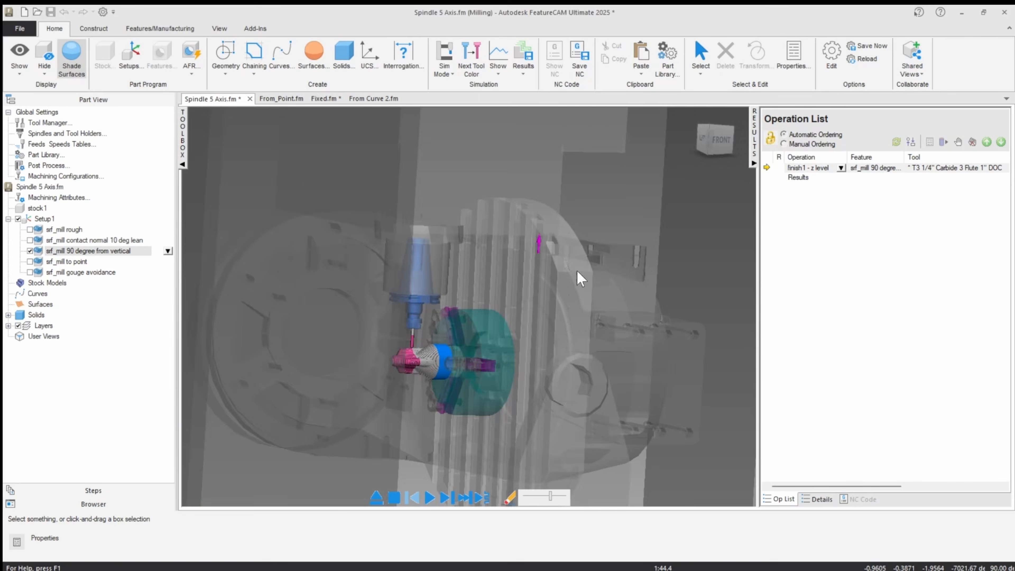
scroll(545, 243, down, 6)
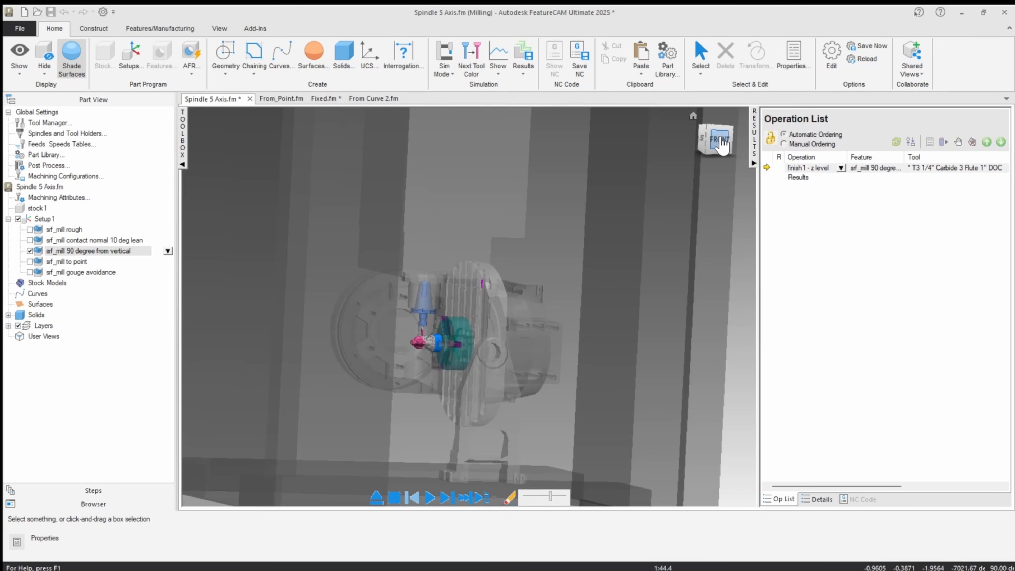
click(720, 140)
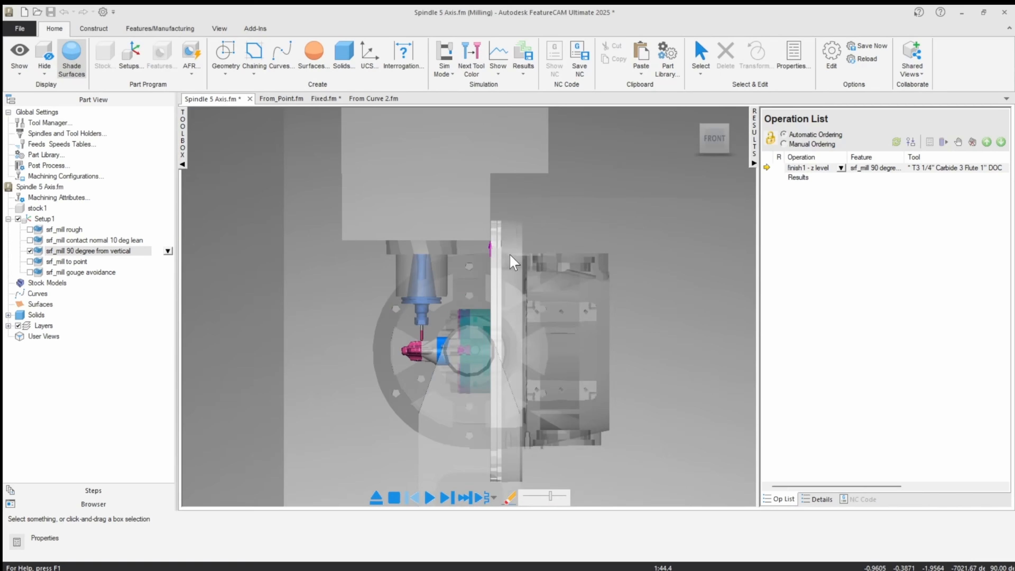
click(376, 497)
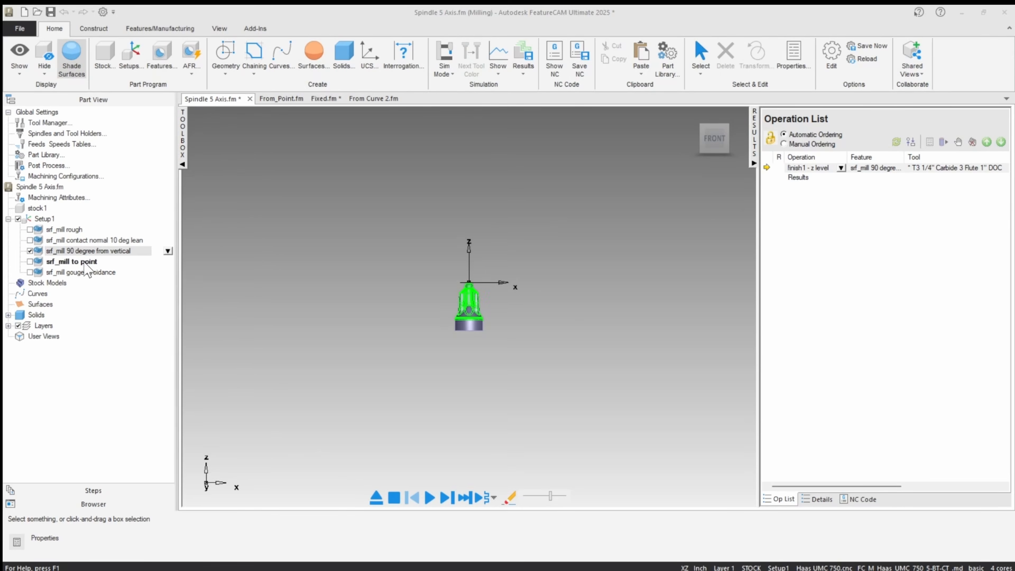
Set the z level lean angle of srf_mill 90 degree from vertical to 75 degrees.
double_click(88, 250)
drag(592, 230, 605, 233)
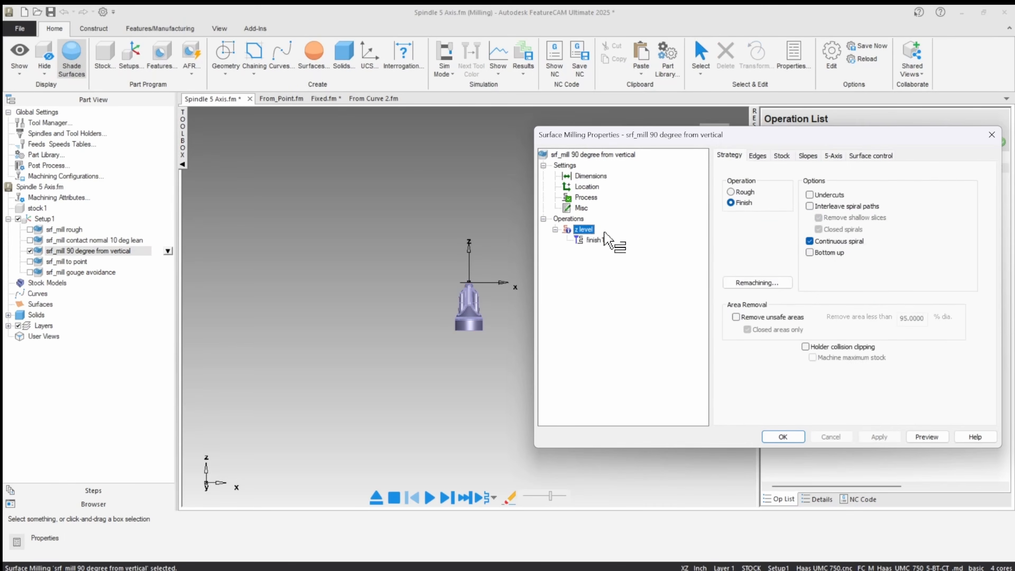
click(829, 157)
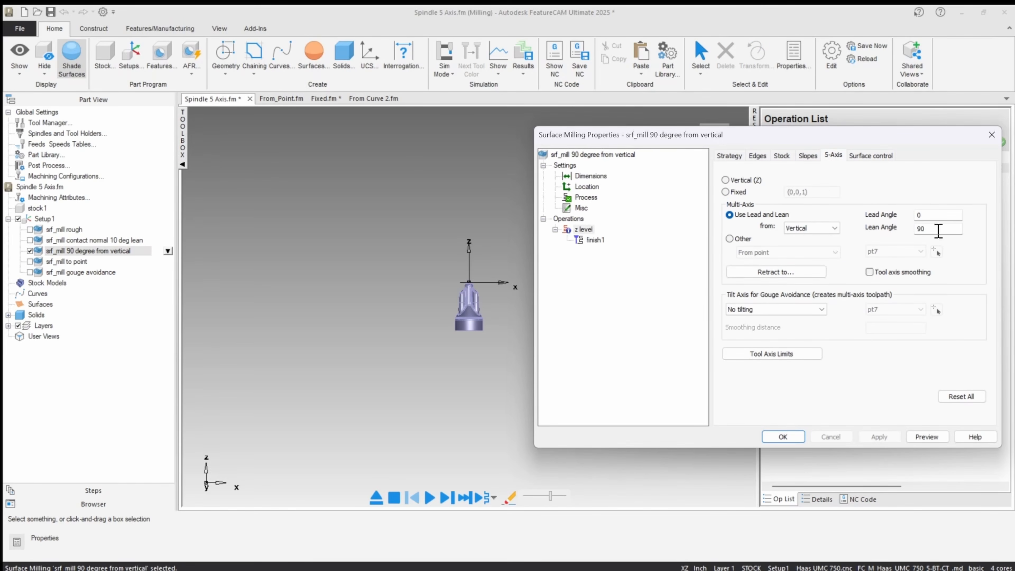
double_click(929, 228)
text(75)
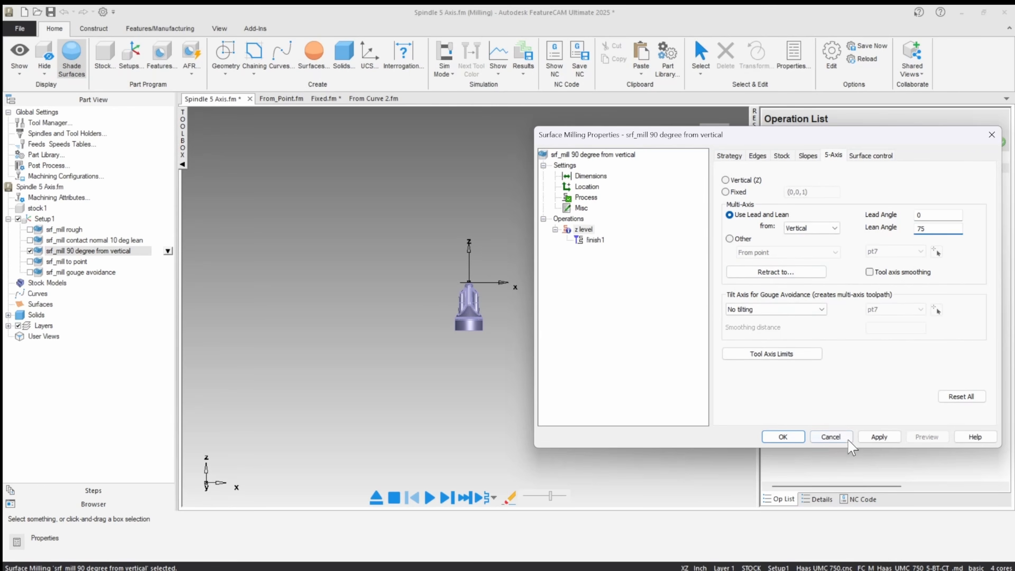
click(783, 437)
Simulate the finishing operation with the 75 degree lean on the full machine and eject the simulation.
click(446, 497)
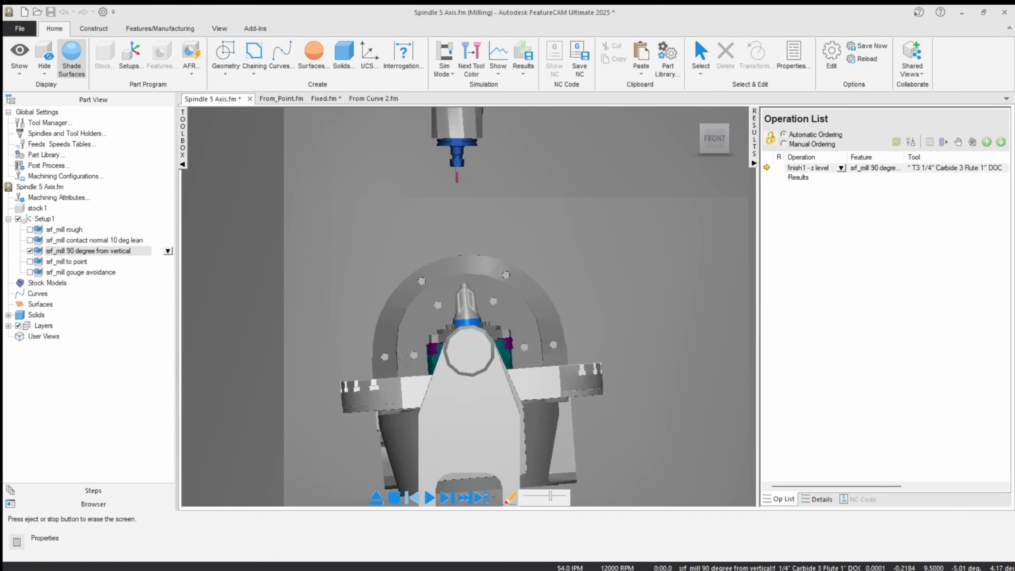
click(429, 498)
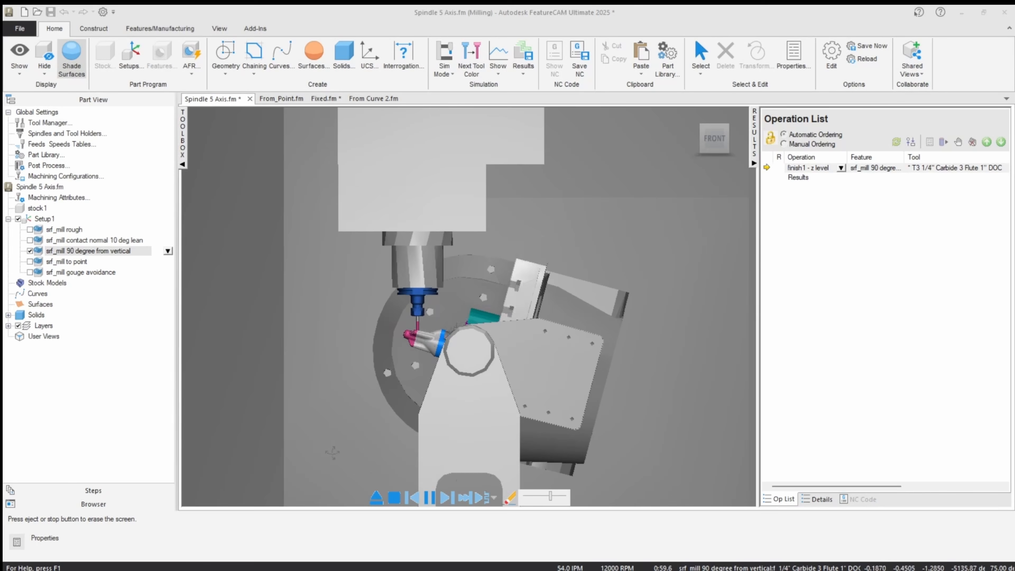
click(376, 498)
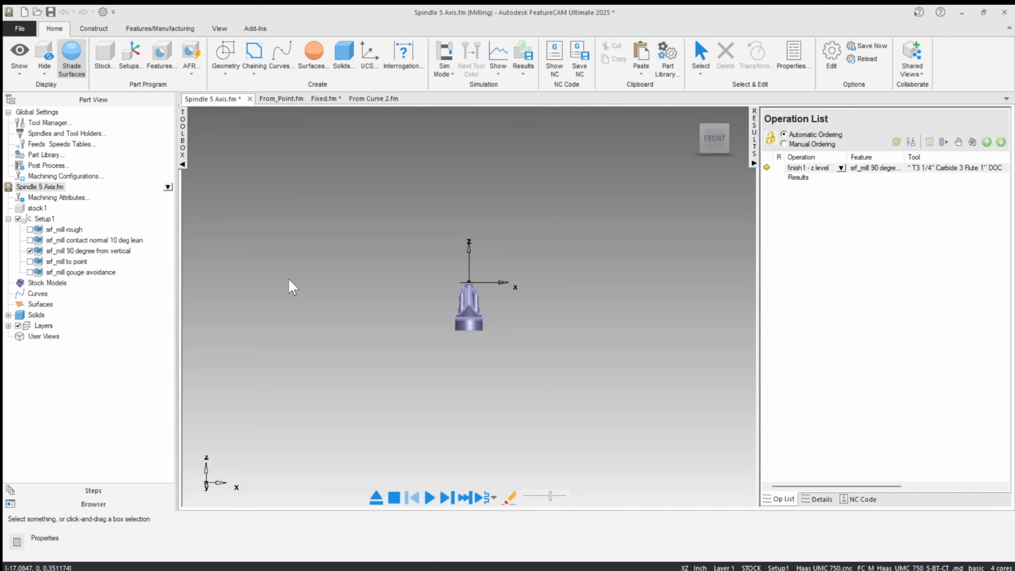
Switch to the Fixed.fm document and examine the chucked part and the surfaces covered by its rough feature.
click(326, 98)
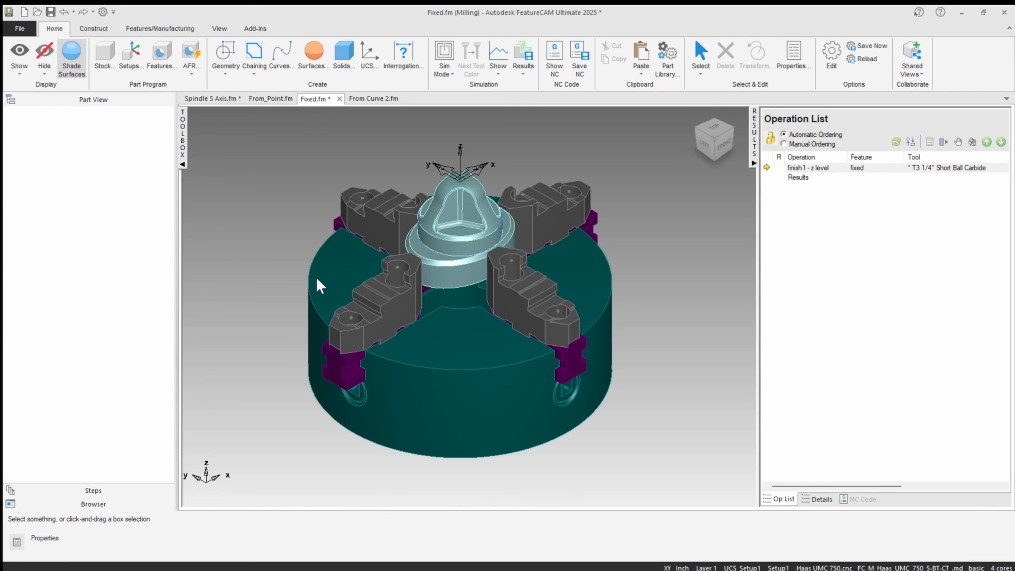
middle_drag(285, 296, 283, 329)
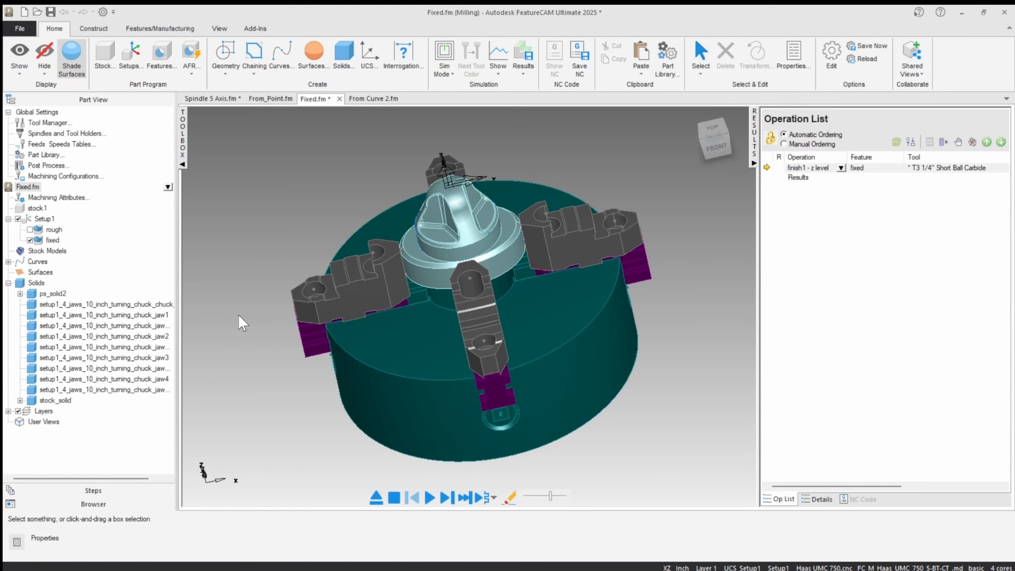
middle_drag(261, 267, 252, 262)
click(55, 229)
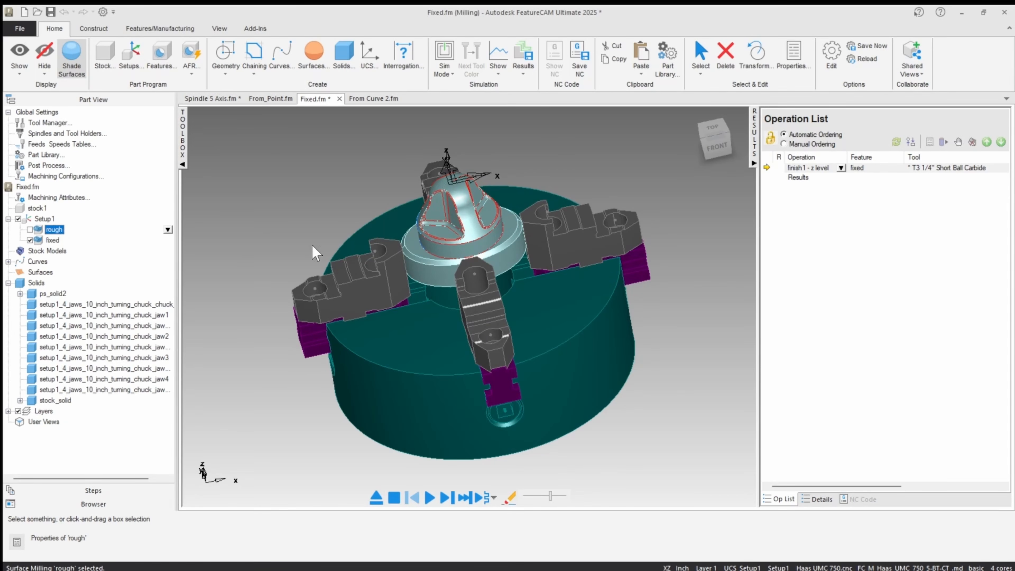
click(407, 190)
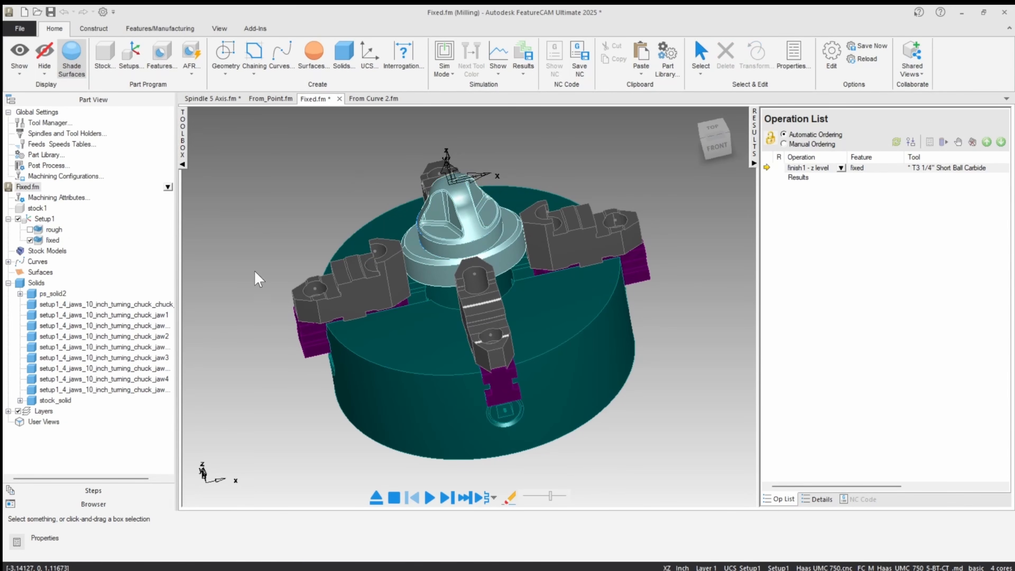
Set the simulation mode to 3D and single-step into the fixed z level finishing operation.
click(444, 70)
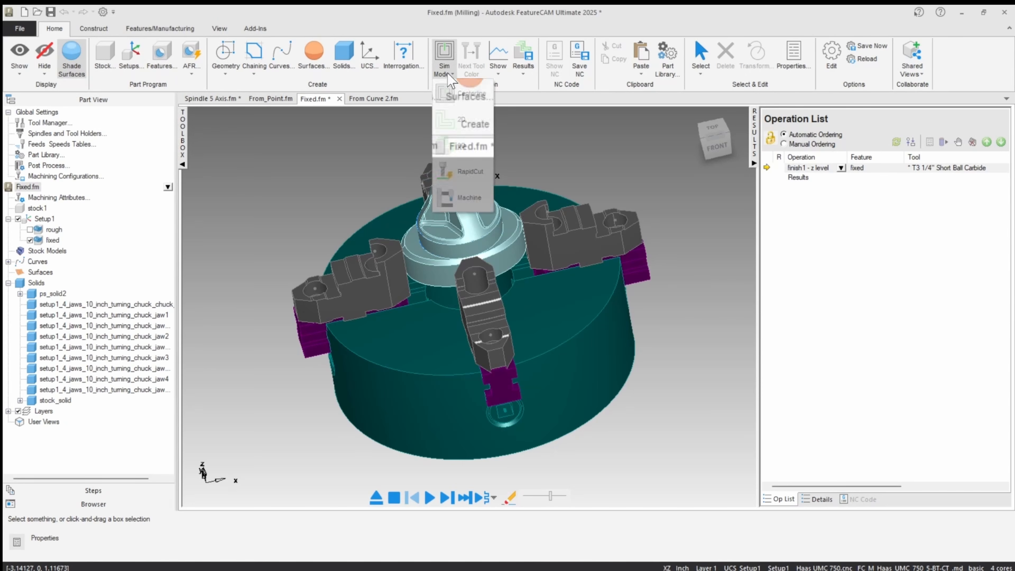
click(439, 142)
click(440, 499)
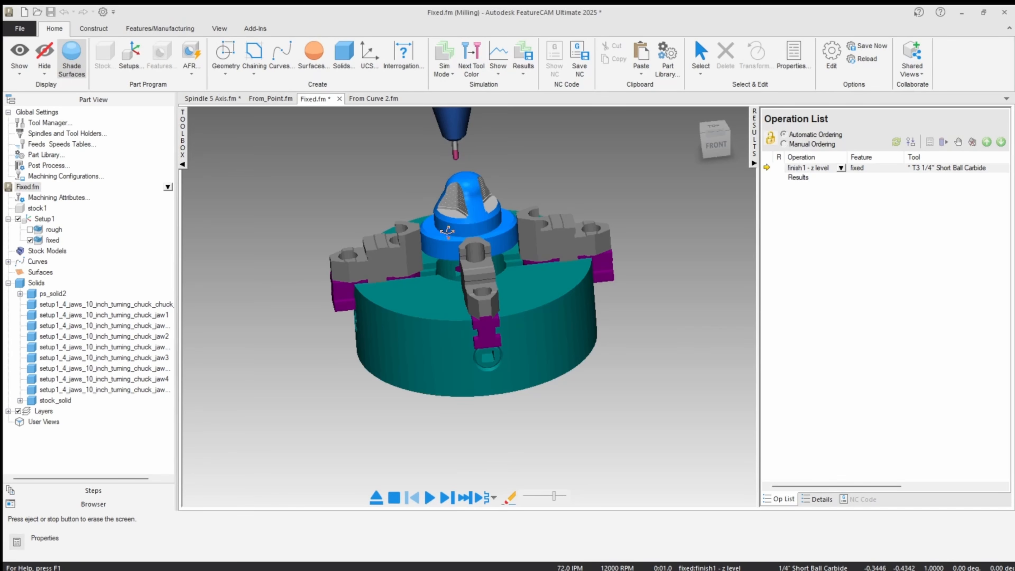
Play the fixed finishing operation, dismiss the gouge dialog, and inspect the tool's position against the part's pocket.
click(430, 497)
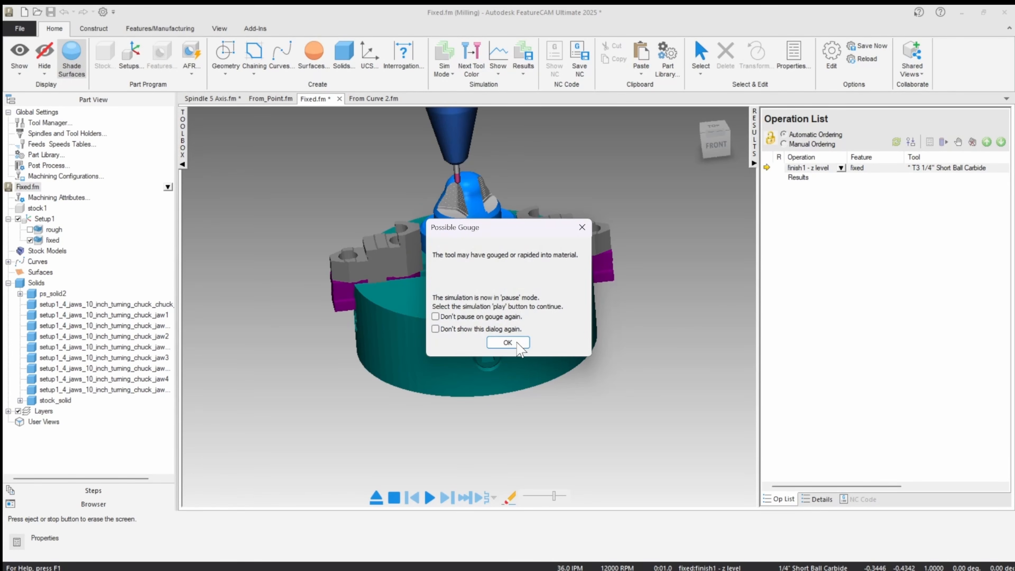
click(509, 344)
middle_drag(468, 248, 418, 257)
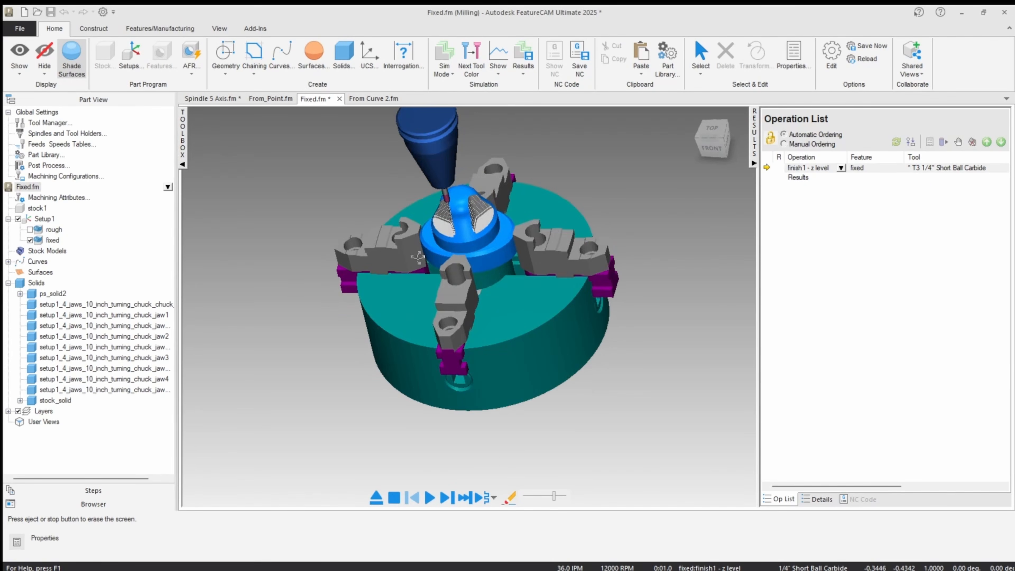
Resume the fixed finishing simulation and dismiss the Possible Gouge dialog with "Don't show this dialog again" enabled.
click(430, 498)
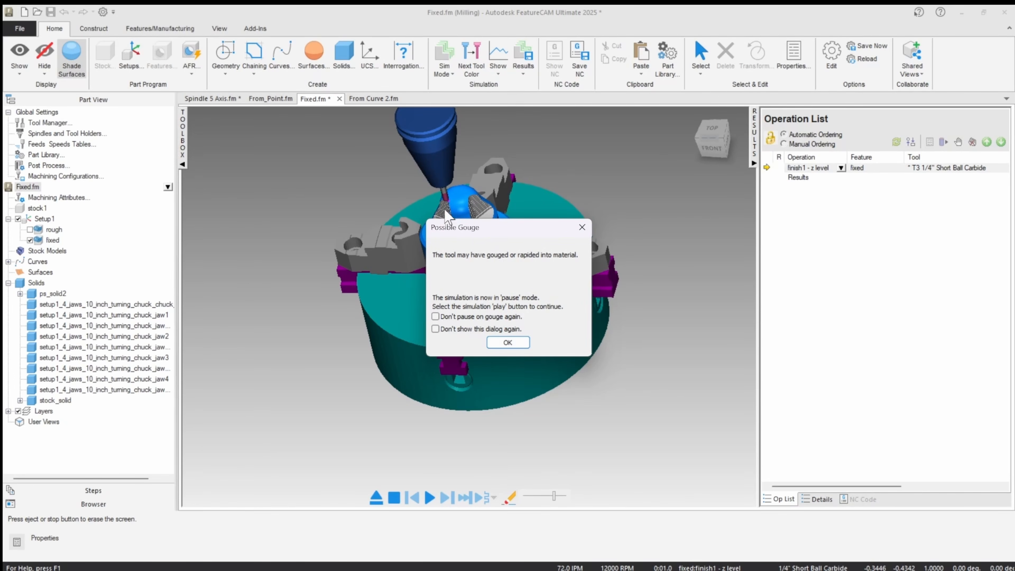
click(435, 328)
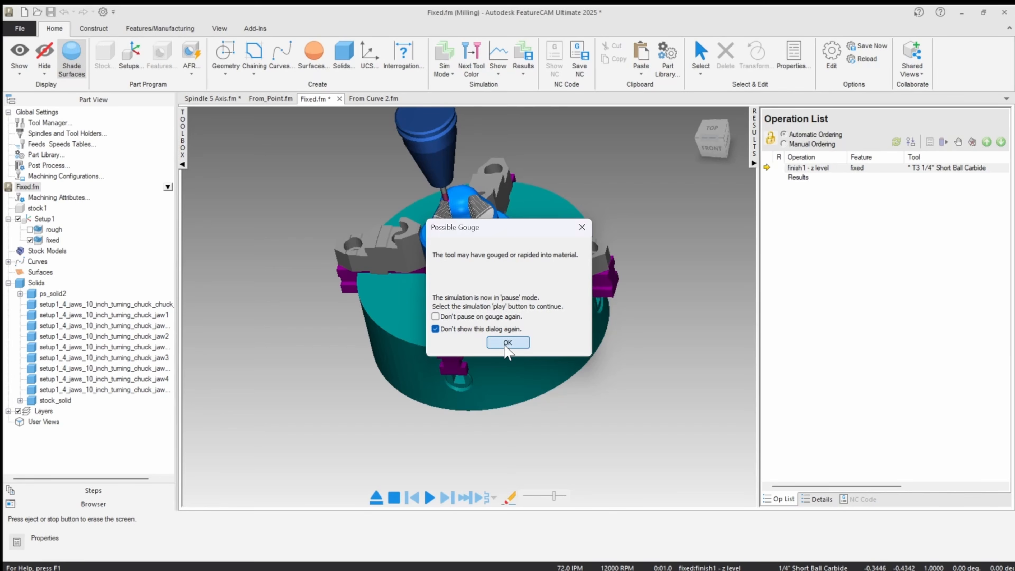
click(507, 343)
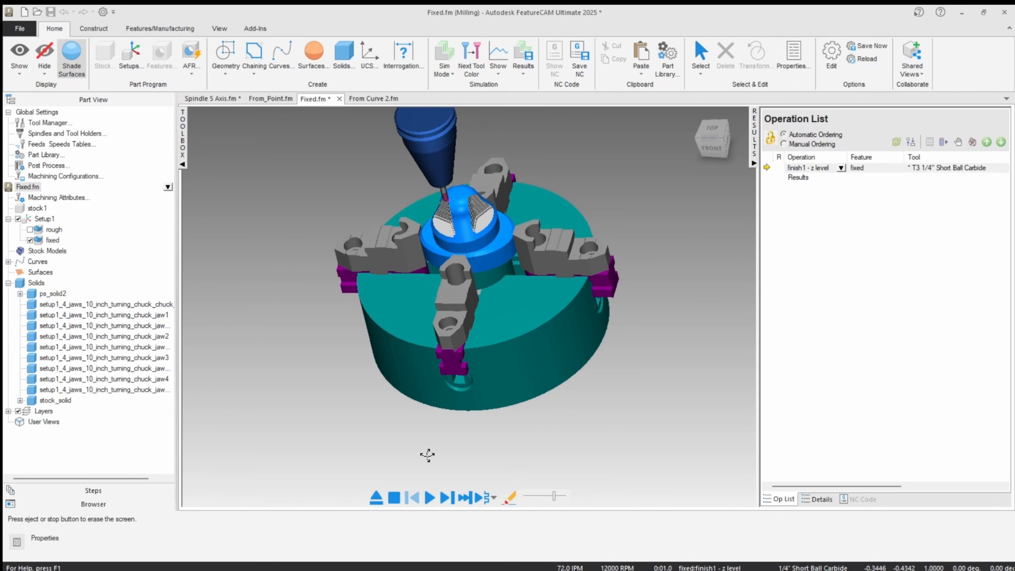
Restart the fixed finishing simulation, watch the tool and holder along the pocket, and eject the simulation.
click(376, 499)
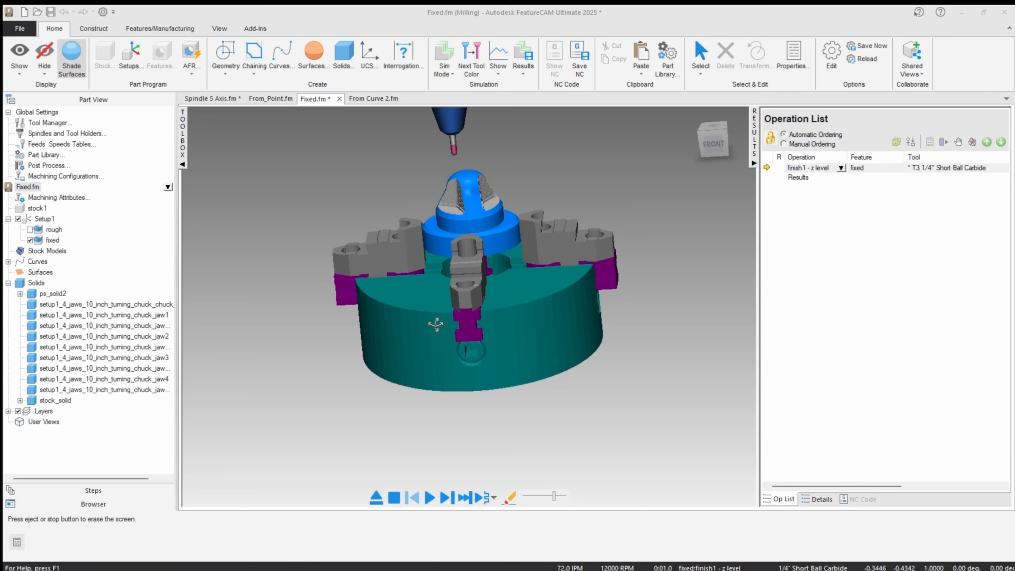
click(429, 498)
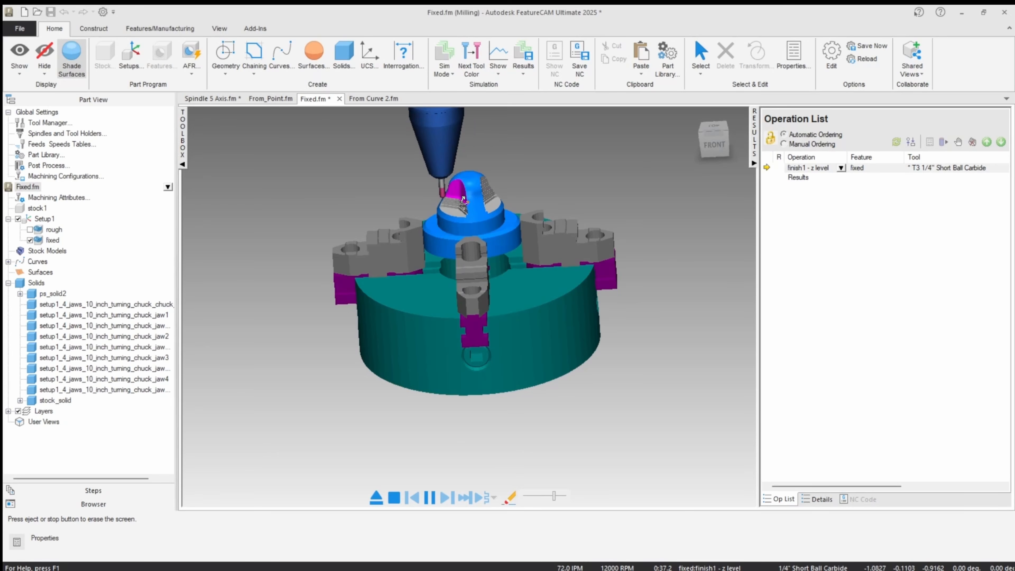
middle_drag(450, 234, 455, 245)
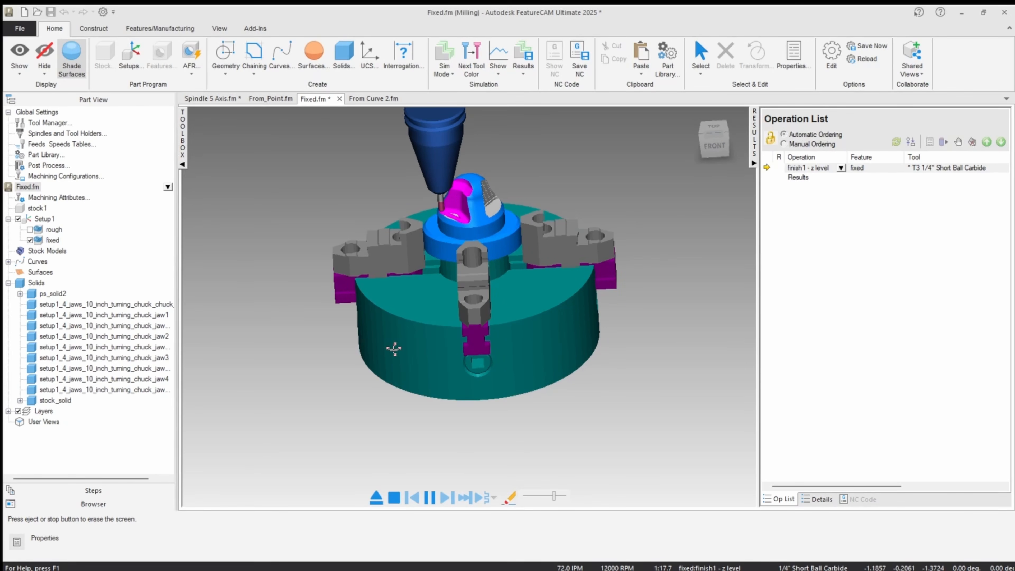
click(376, 497)
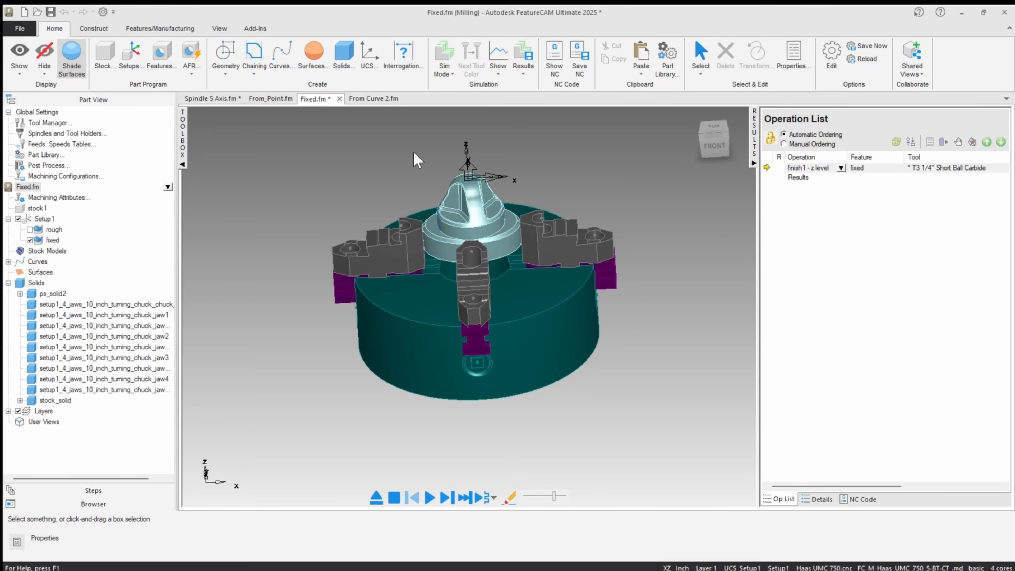
Orient the view to the front and hide the setup axis above the part.
click(715, 145)
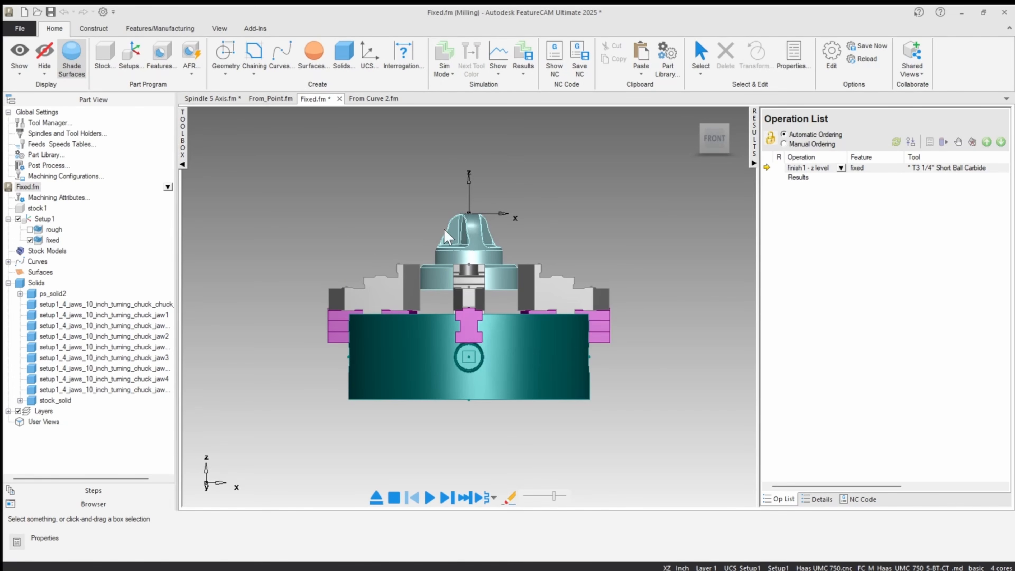
right_click(470, 191)
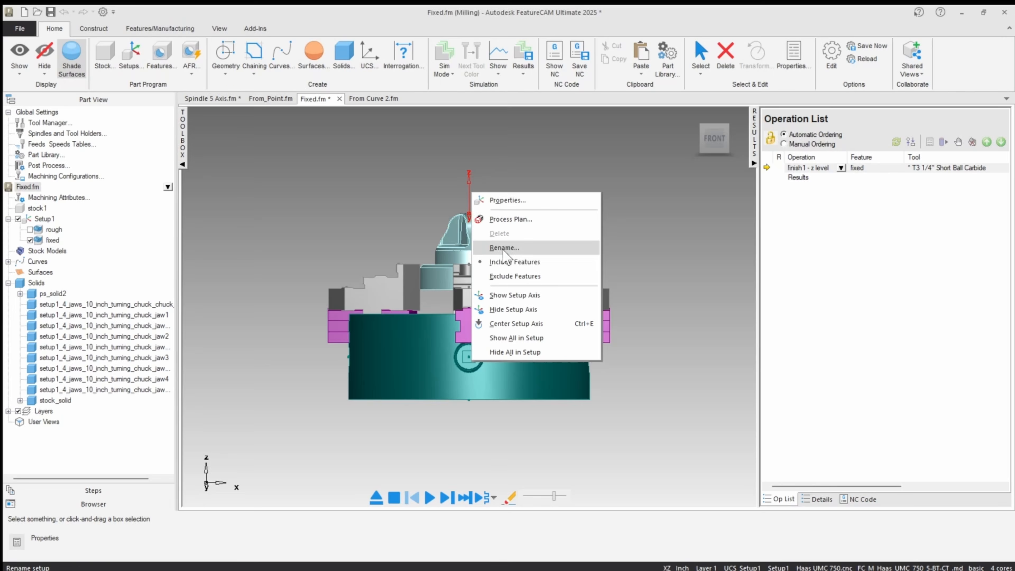
click(513, 309)
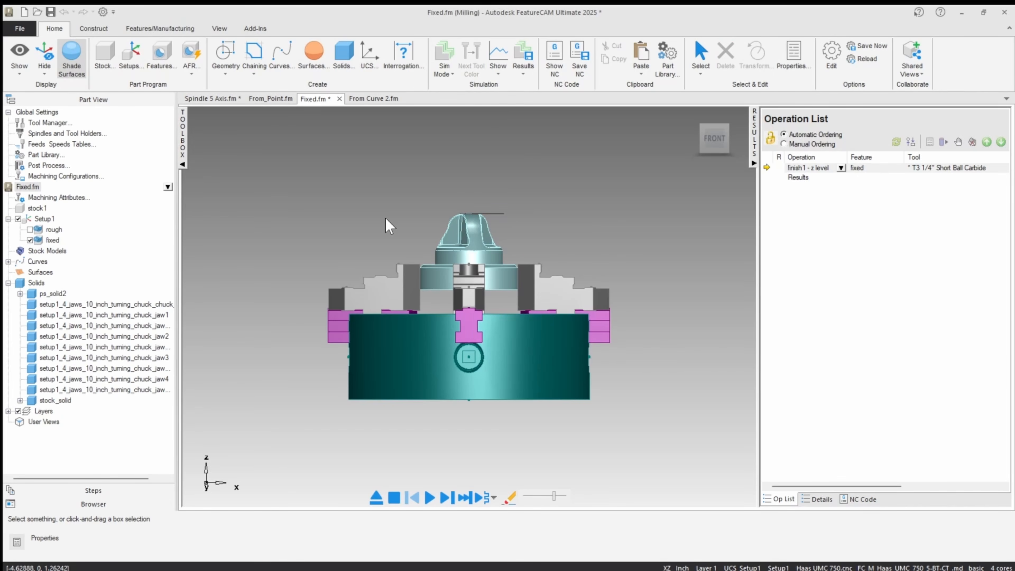
Review the 5-axis options of the fixed feature's z level operation, including the Fixed tool axis vector, and close its properties.
double_click(54, 240)
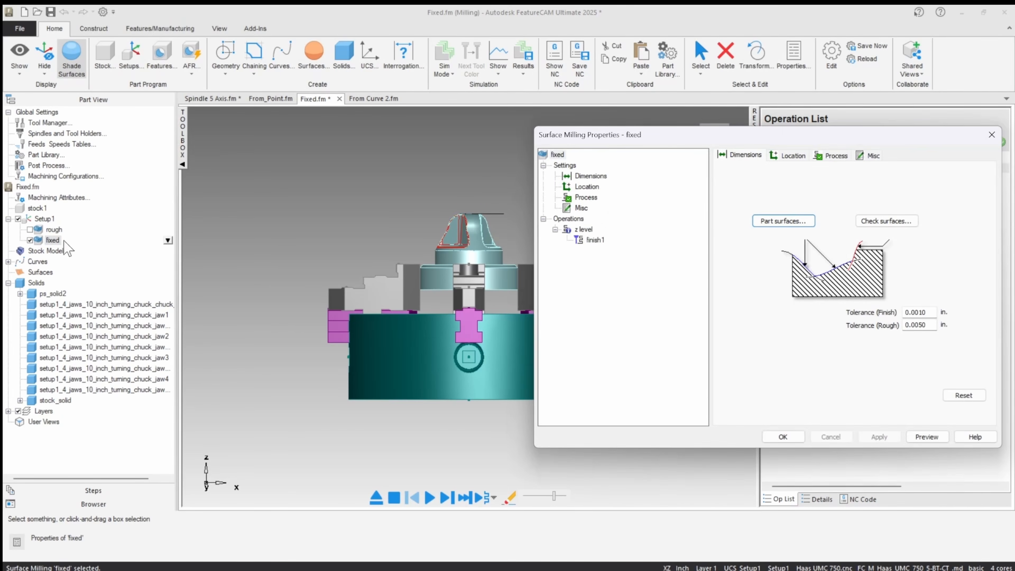
click(584, 230)
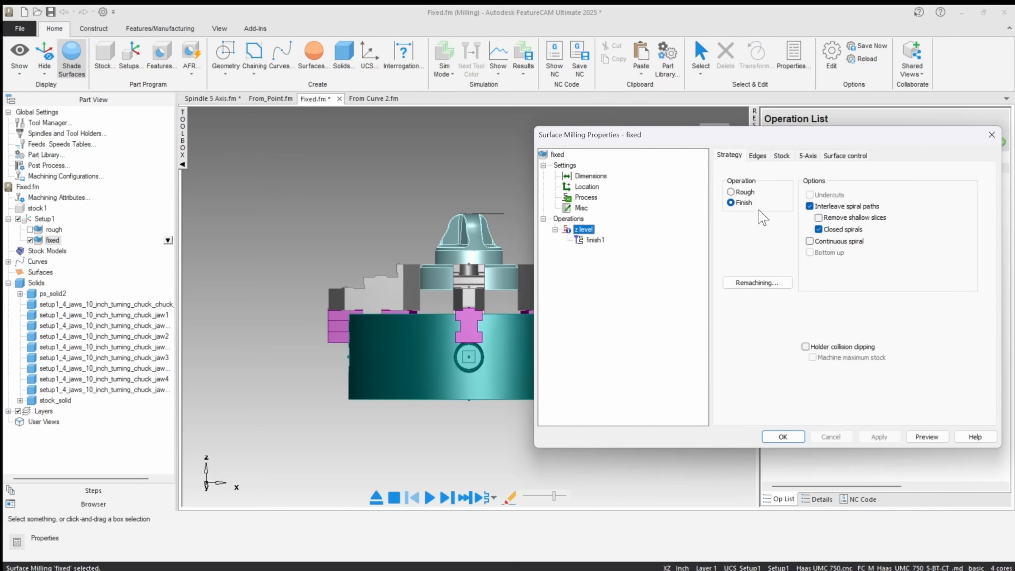
click(808, 156)
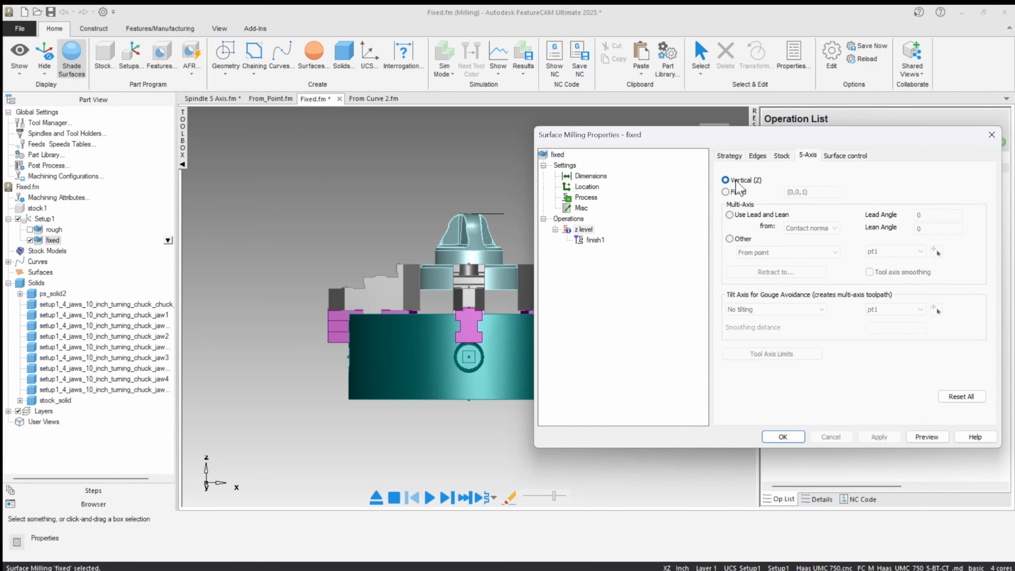
click(726, 192)
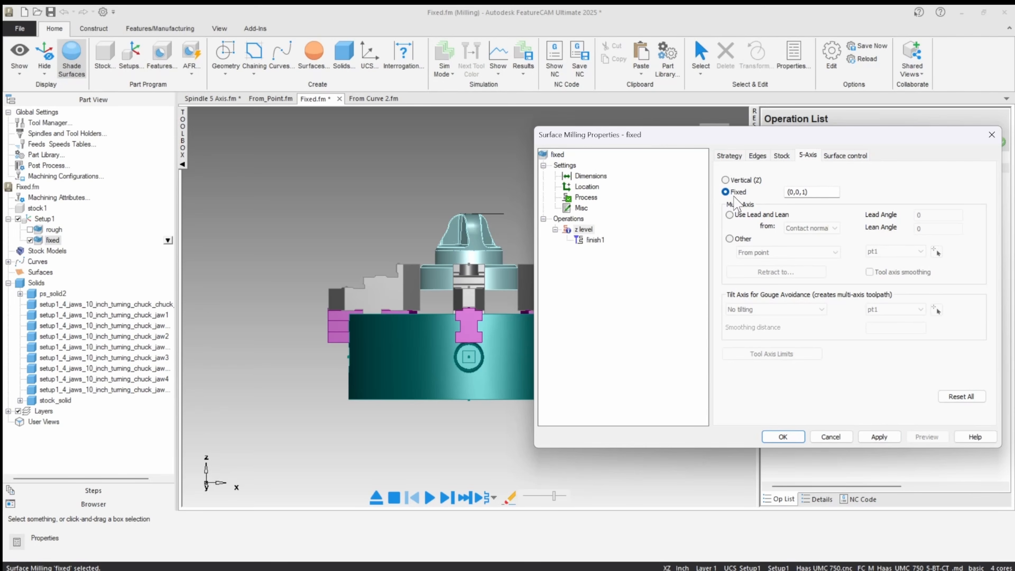
click(831, 437)
click(783, 436)
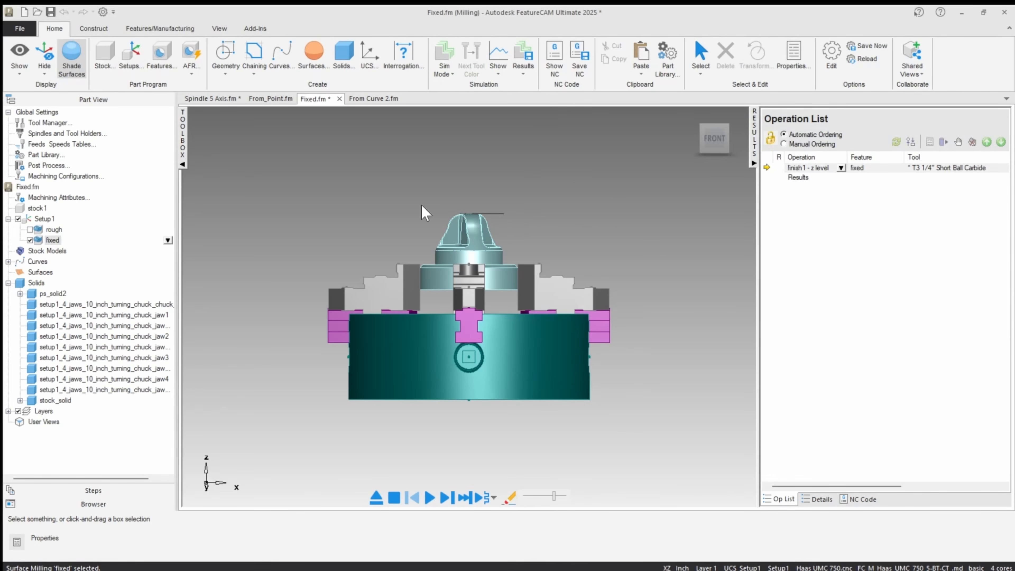
Create a two-point line from the origin (0, 0, 0) to (0, 0, 1) to represent the tool axis vector.
click(225, 54)
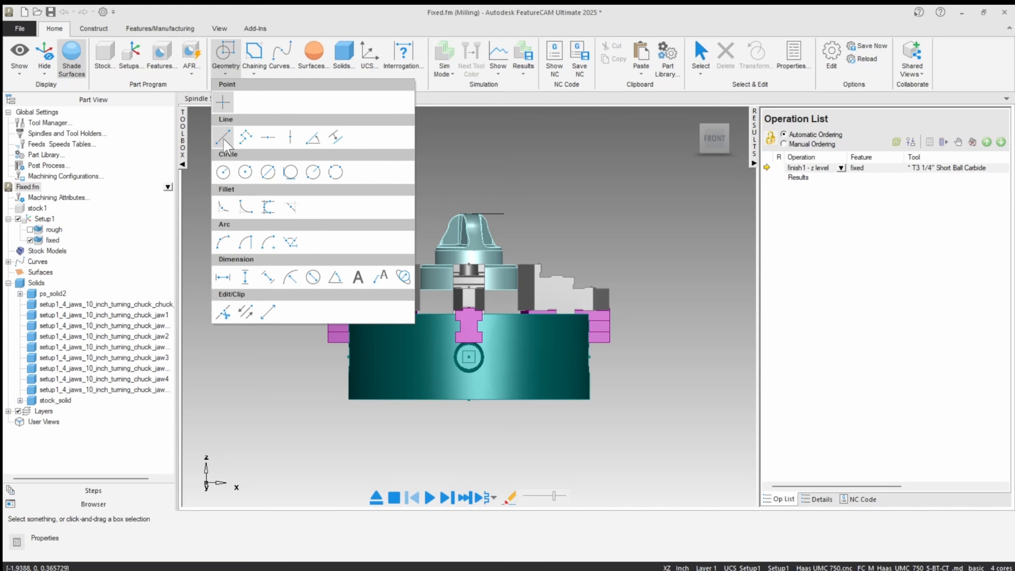
click(227, 140)
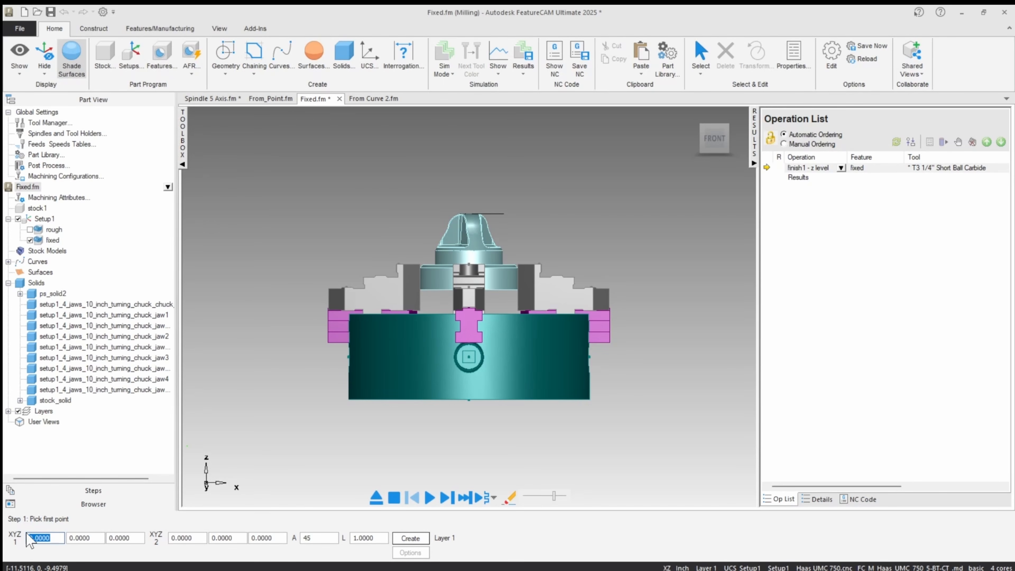
key(Return)
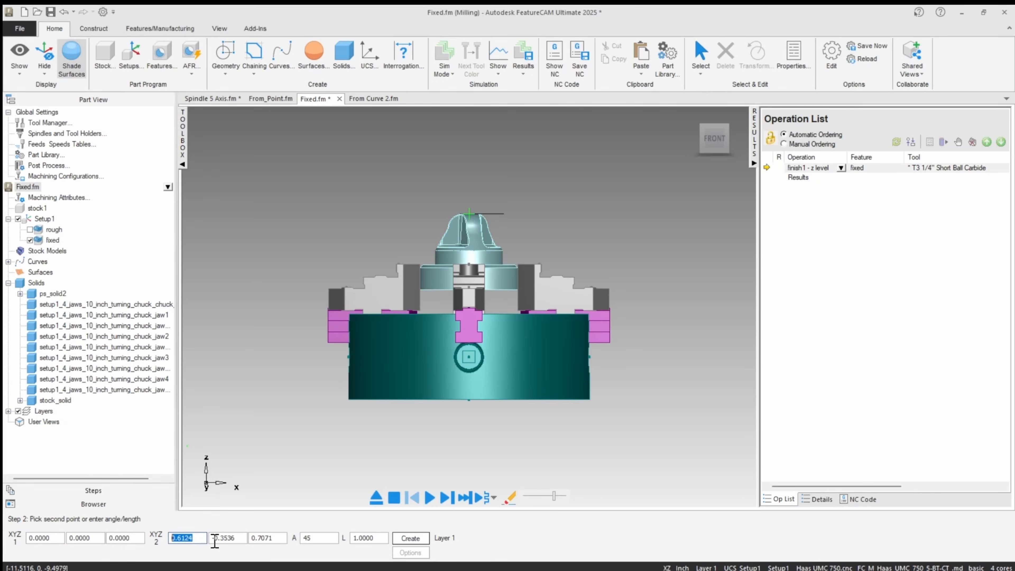
text(0)
key(Tab)
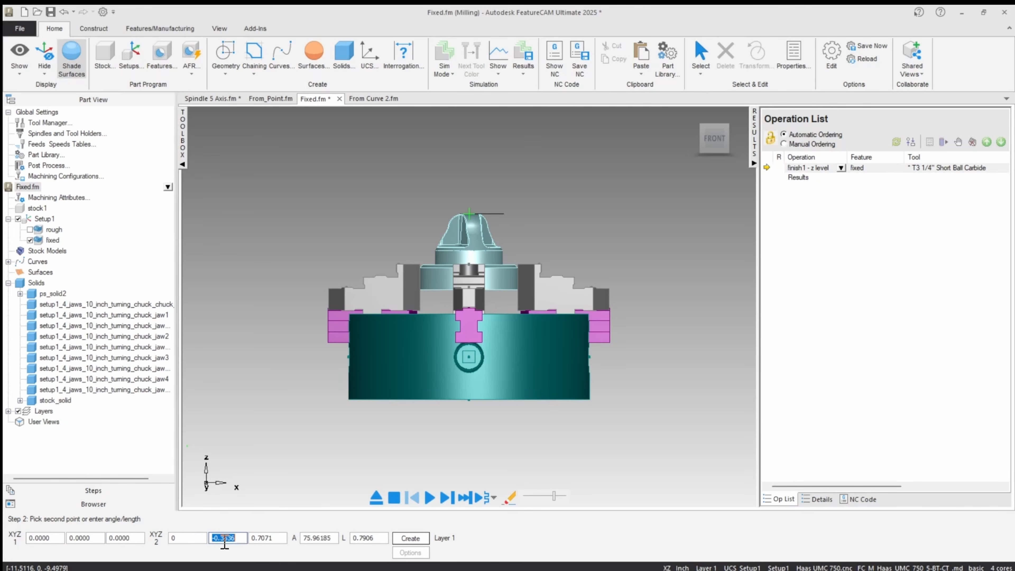
text(0)
key(Tab)
text(0)
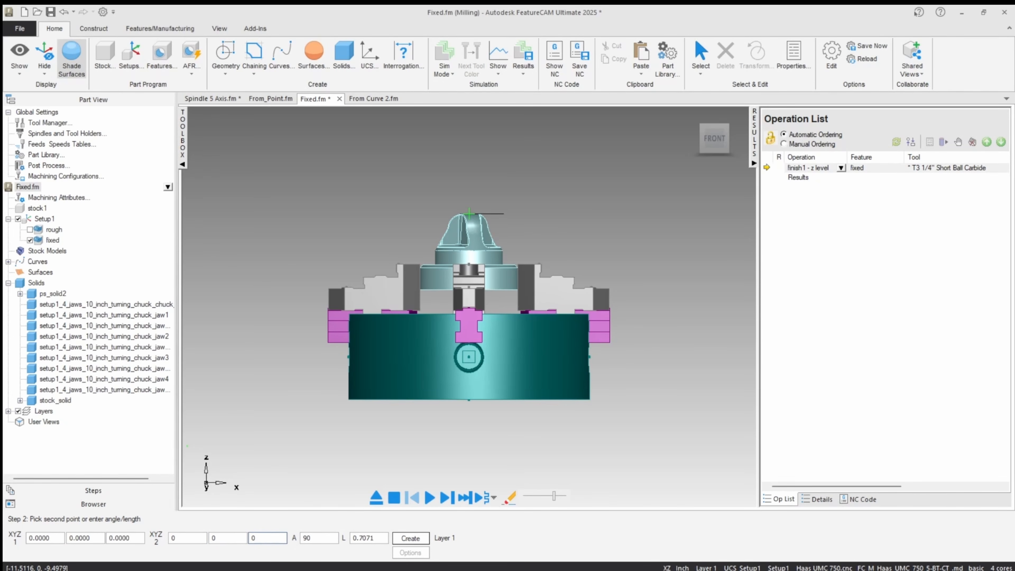
double_click(258, 537)
text(1)
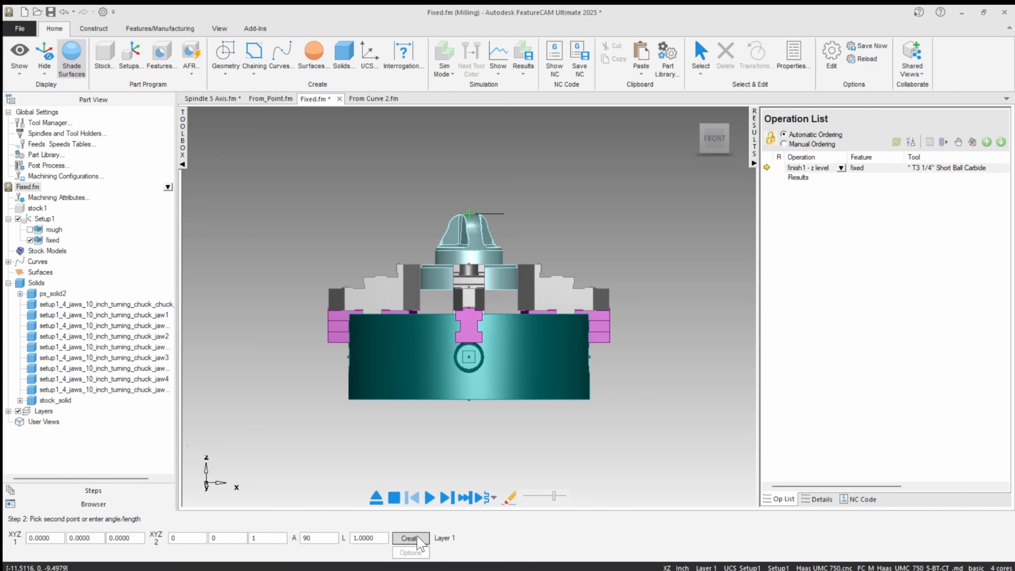
click(411, 537)
key(Escape)
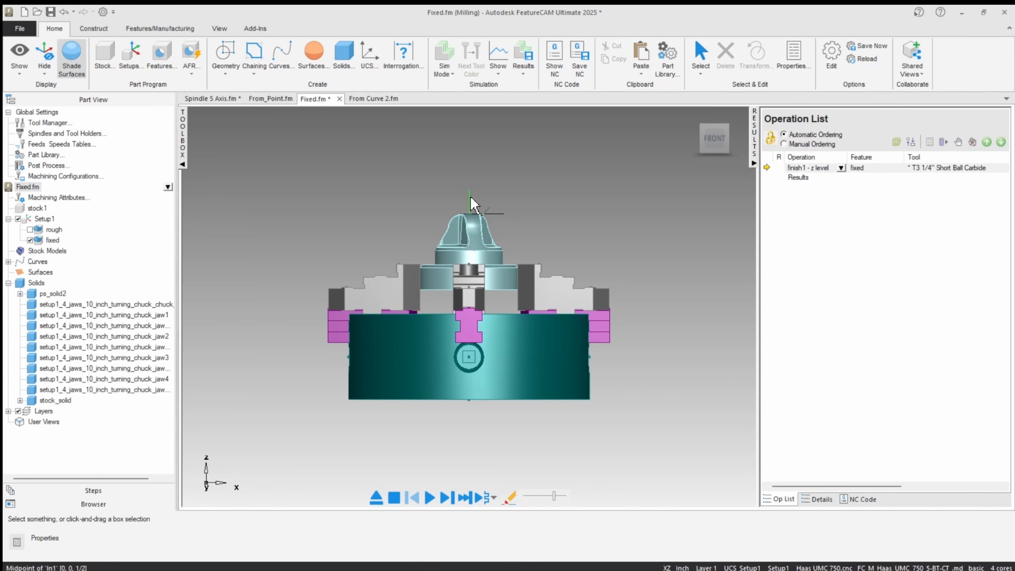
Modify the vertical tool axis line so its second point has an X value of -1.
click(470, 197)
middle_drag(485, 256, 601, 320)
scroll(504, 221, up, 2)
scroll(504, 219, down, 1)
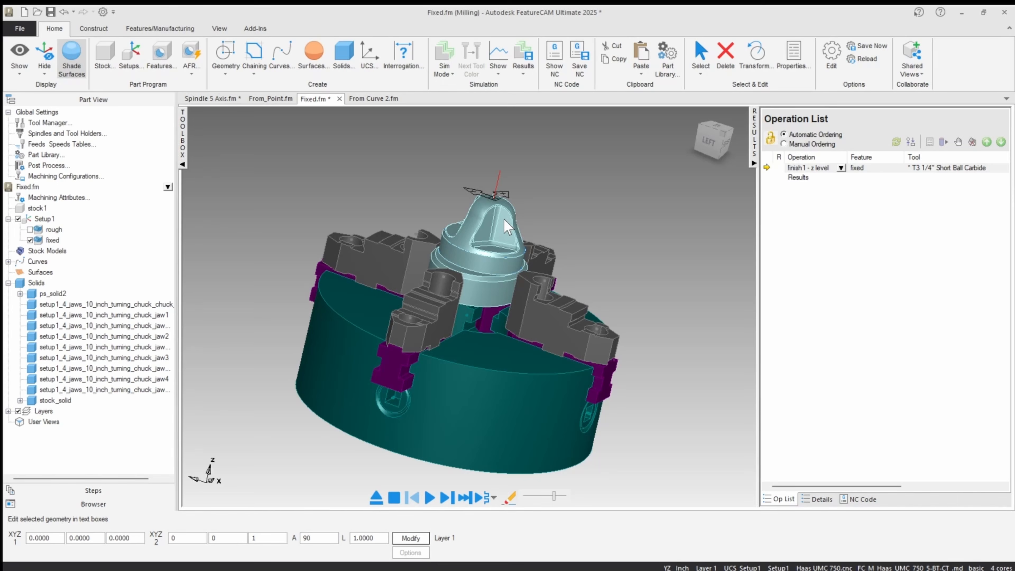
middle_drag(490, 205, 401, 218)
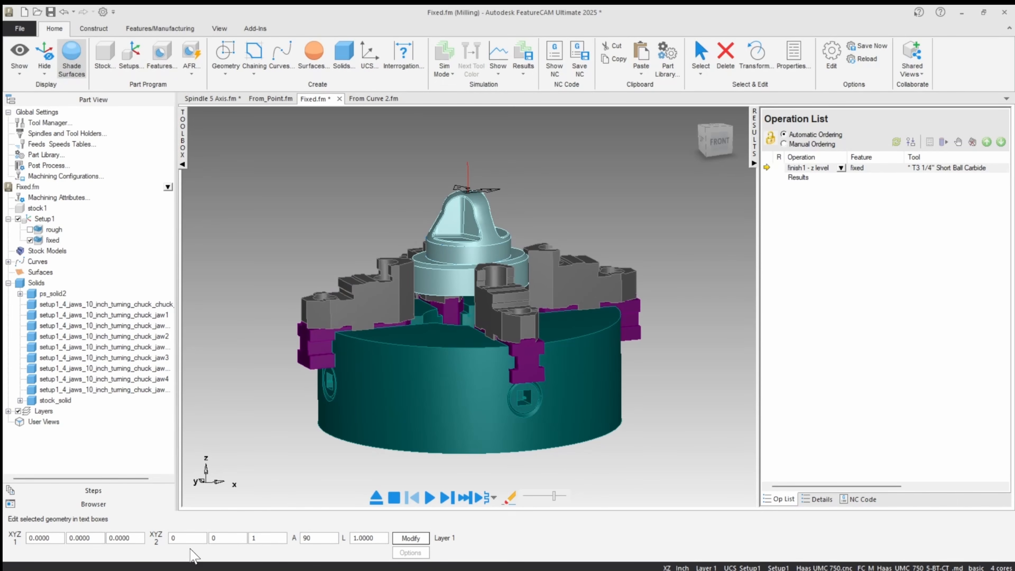
double_click(186, 538)
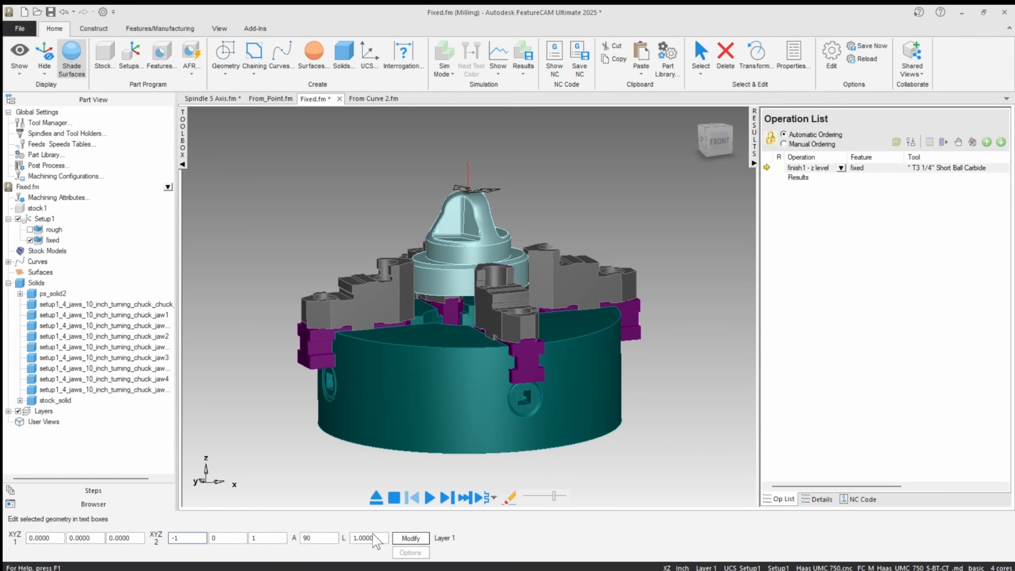
click(407, 538)
Try a Z value of 2 for the line's second point, and return it to 1.
middle_drag(390, 216, 360, 236)
drag(263, 538, 255, 538)
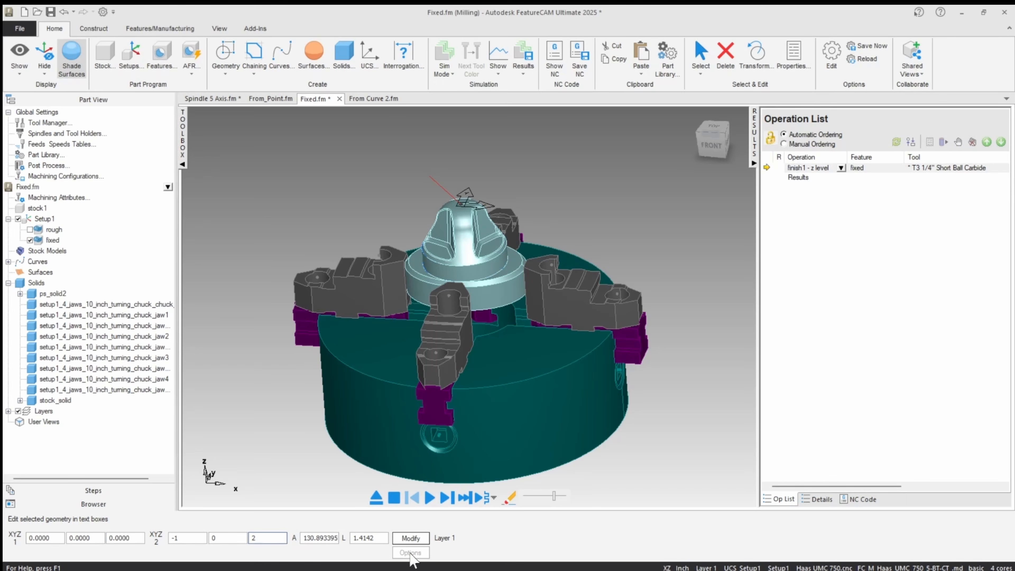
click(414, 538)
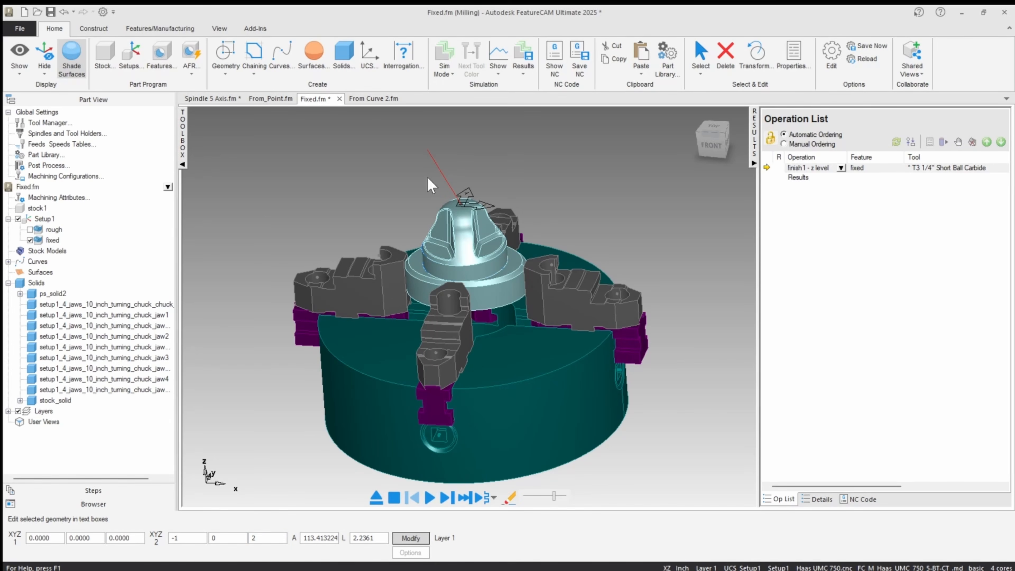
double_click(256, 538)
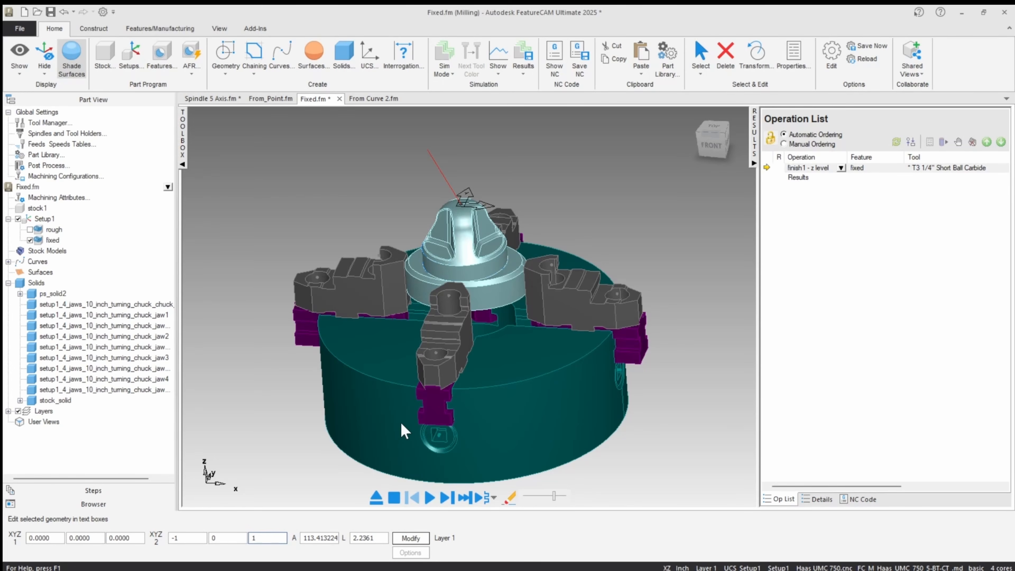
click(407, 542)
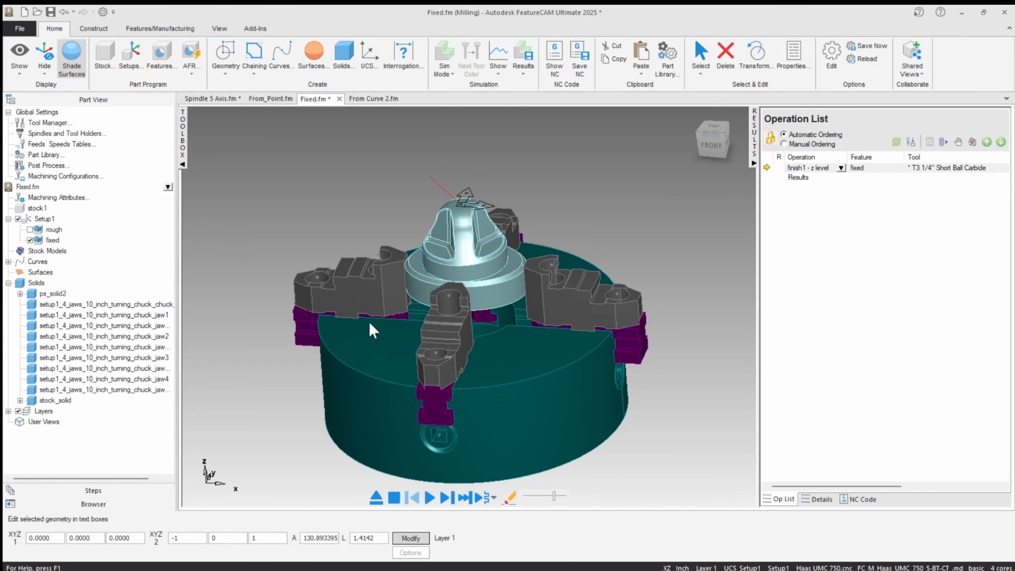
Aim the line toward the front pocket by setting its second point to Y -1 and Z 2.
middle_drag(371, 323, 414, 421)
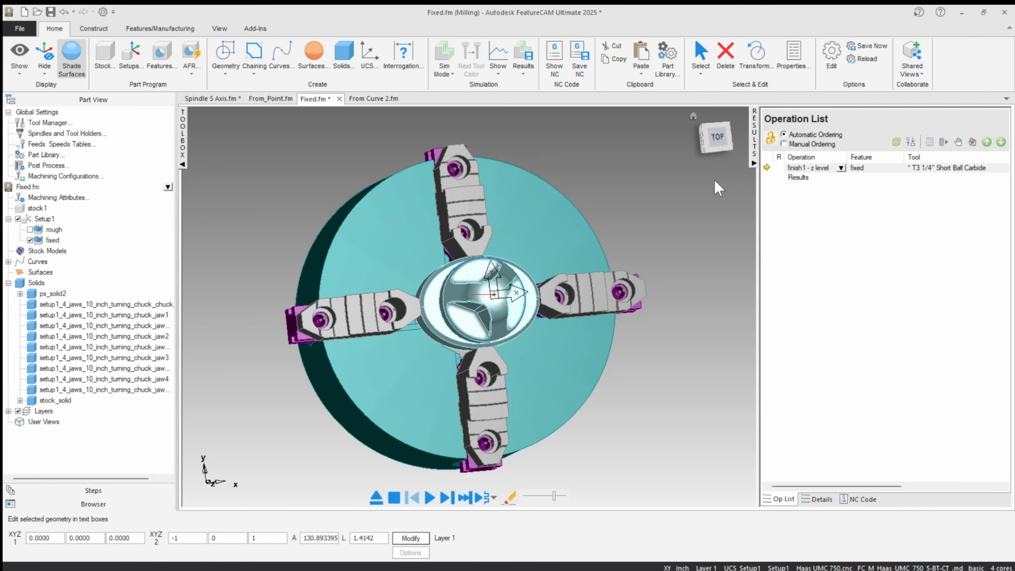
click(717, 137)
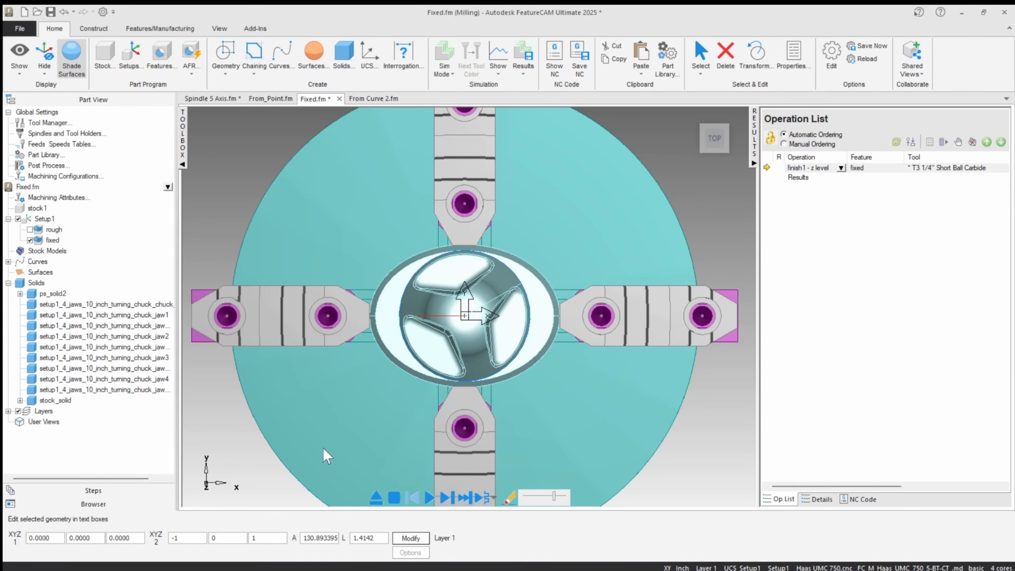
double_click(229, 538)
click(406, 537)
middle_drag(417, 369, 407, 240)
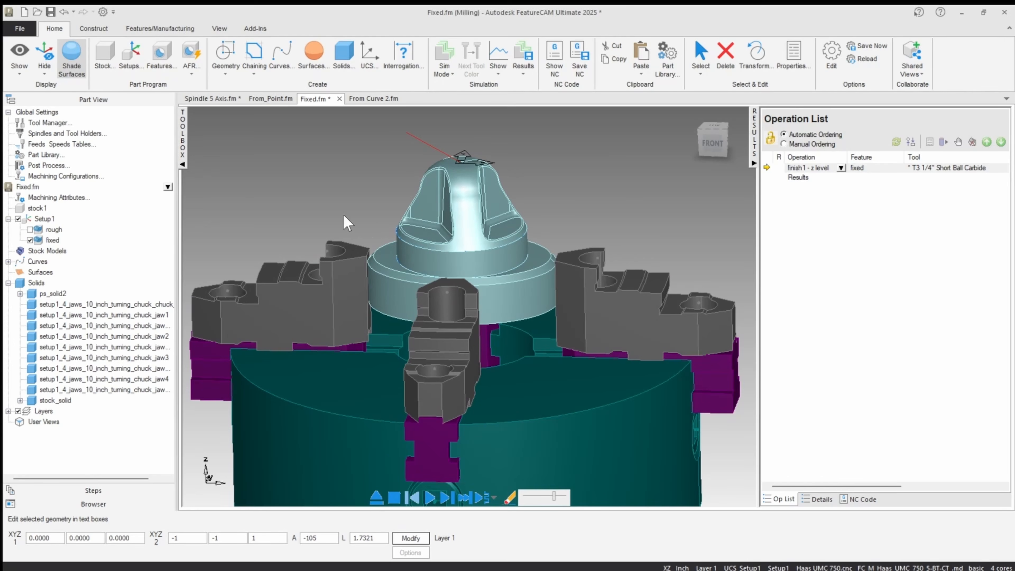
middle_drag(341, 202, 319, 206)
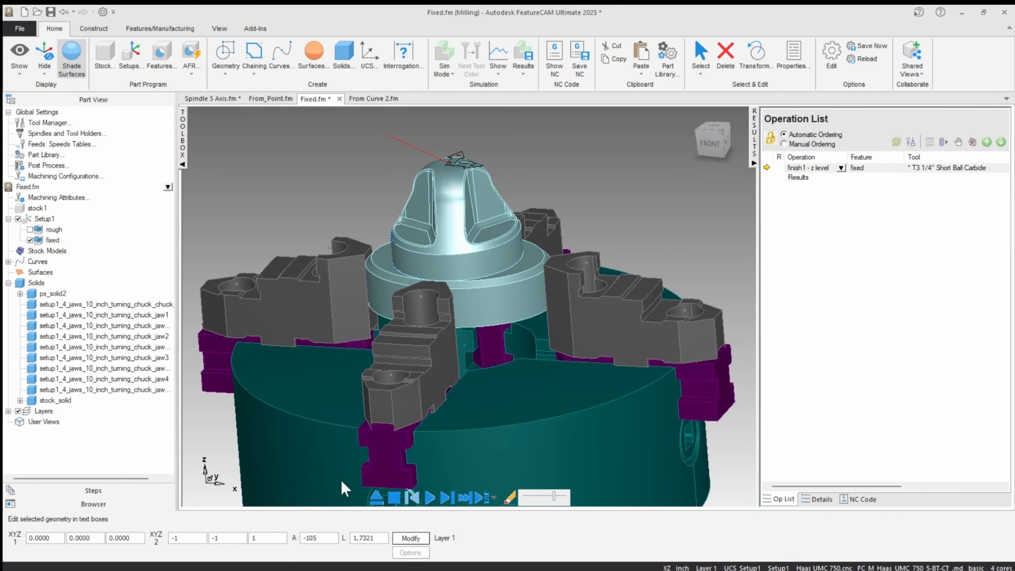
double_click(268, 537)
key(Return)
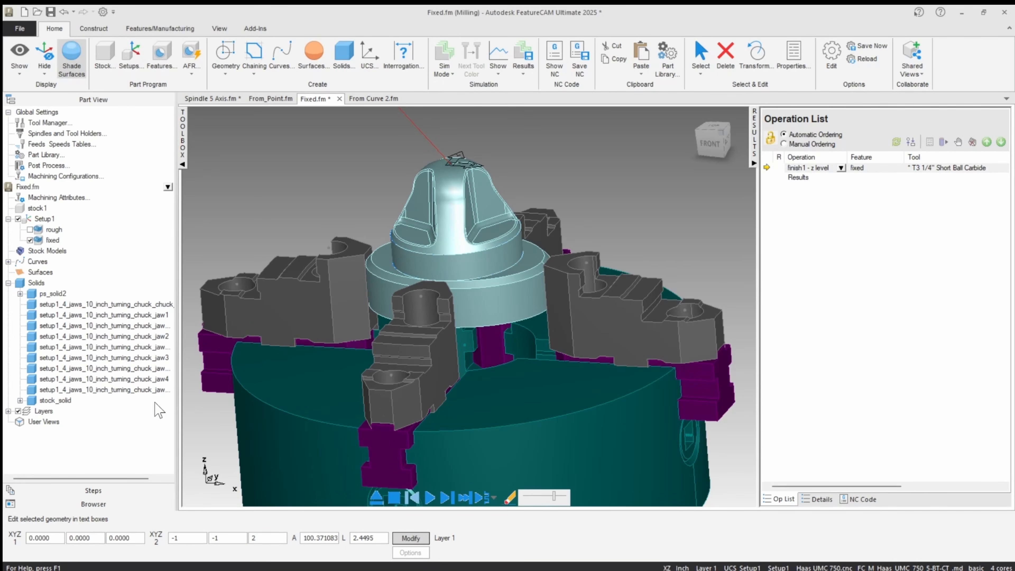
Set the tool axis of the fixed feature's z level operation to a fixed vector of (-1,-1,2).
double_click(53, 240)
click(584, 228)
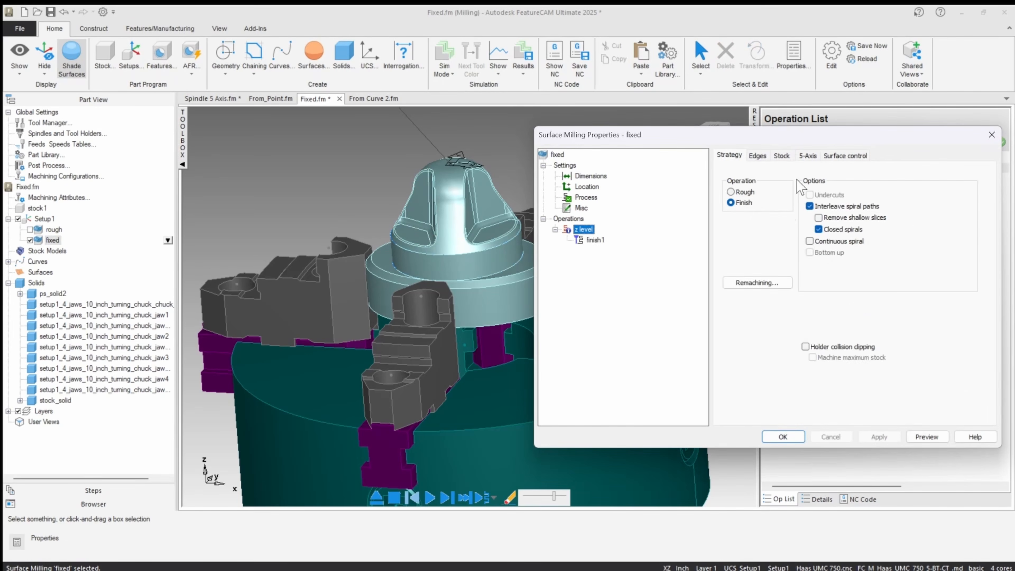
click(808, 155)
click(726, 192)
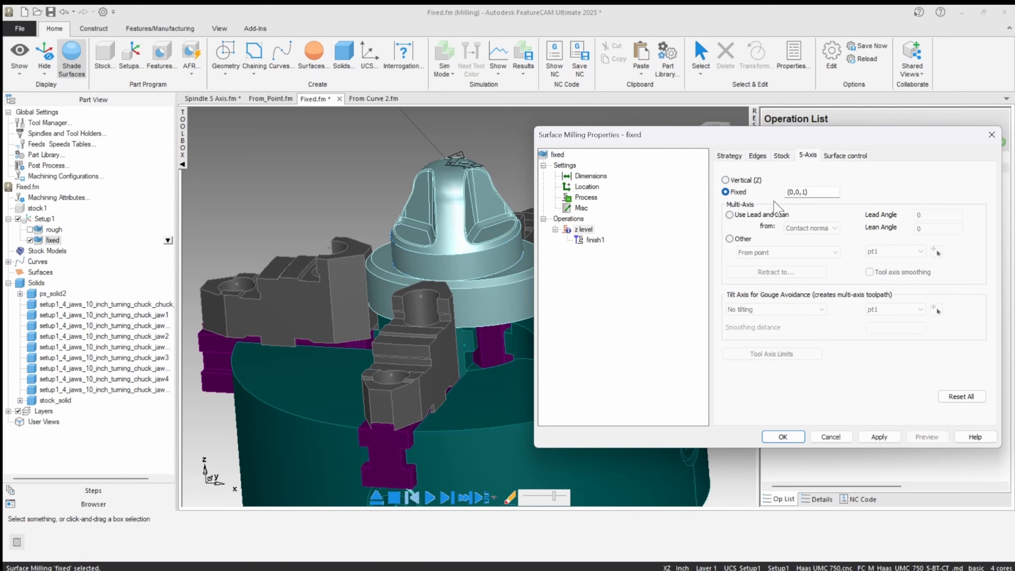
drag(814, 192, 704, 192)
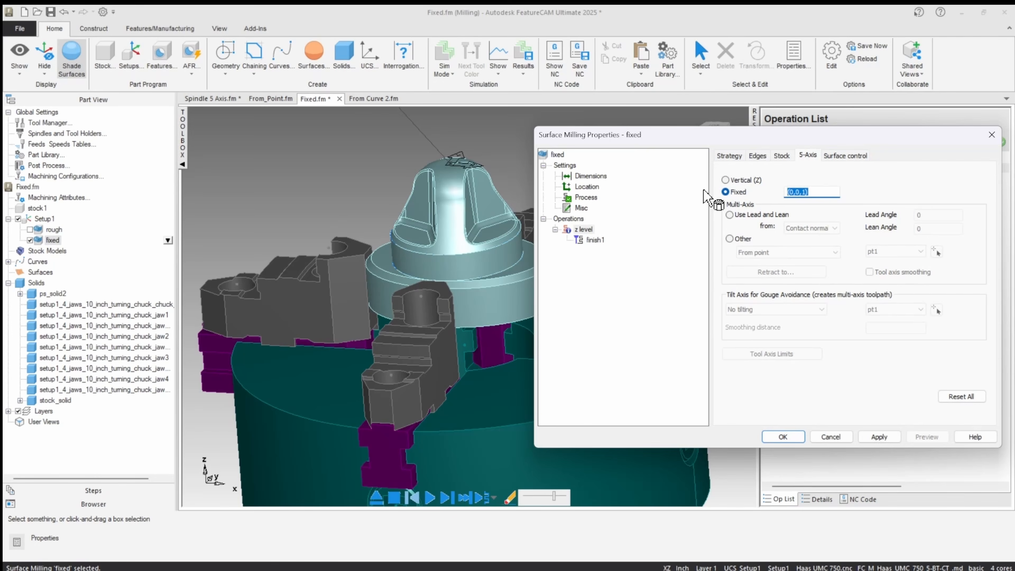
text(0)
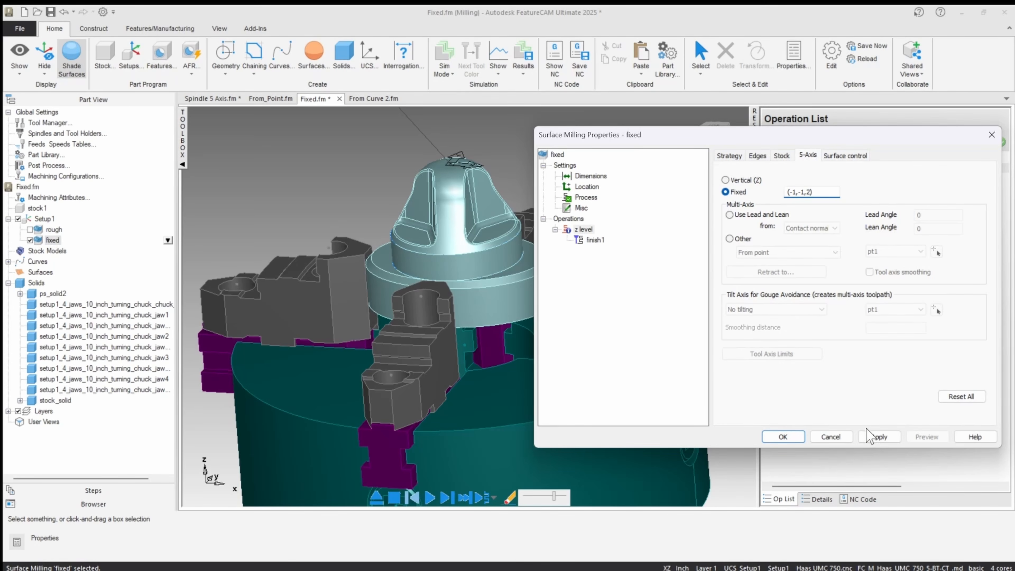
click(880, 437)
click(783, 438)
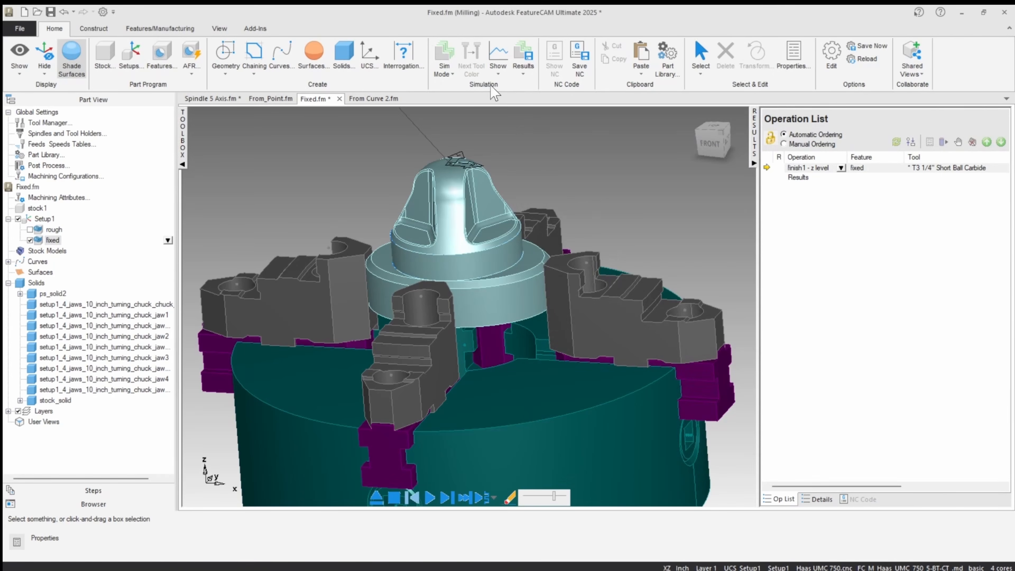
Hide the reference line and start a machine simulation of the fixed feature's finish toolpath.
right_click(412, 130)
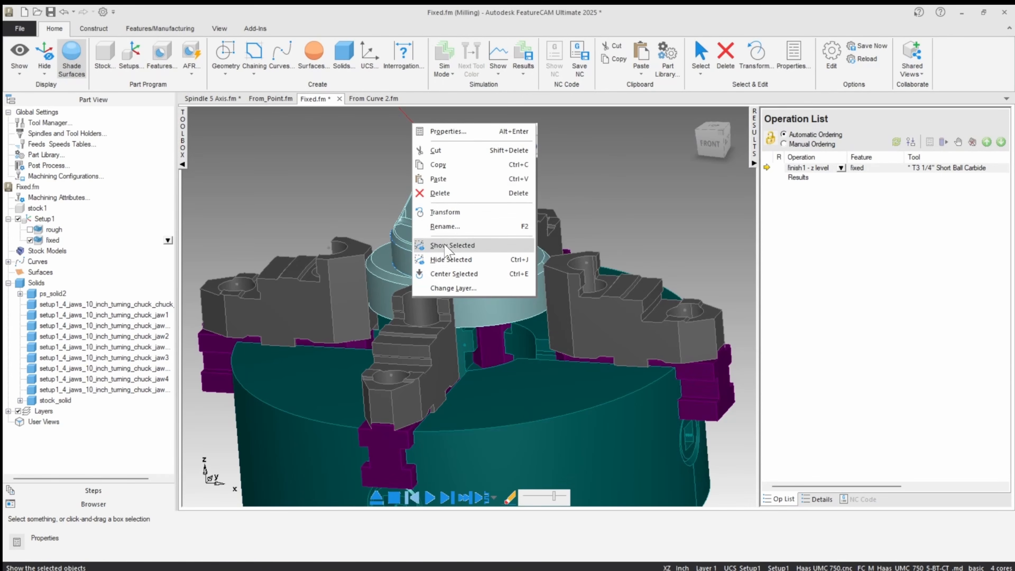
click(443, 260)
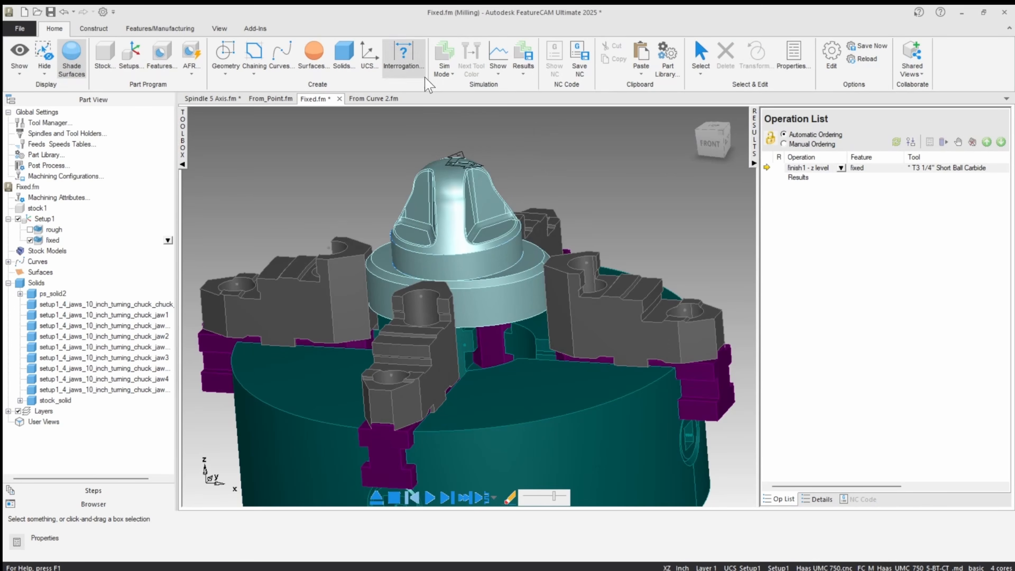
click(444, 66)
click(446, 202)
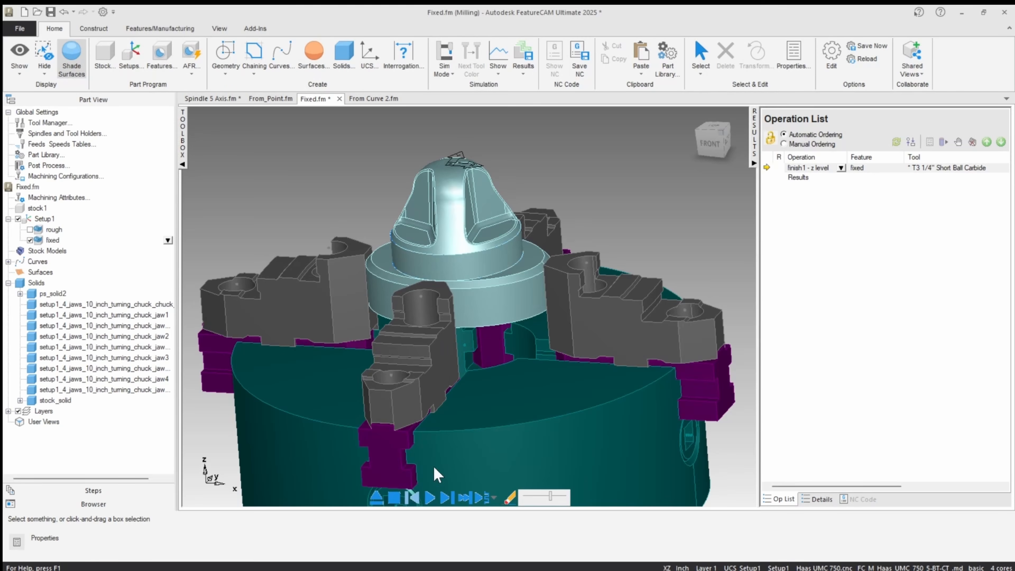
click(446, 497)
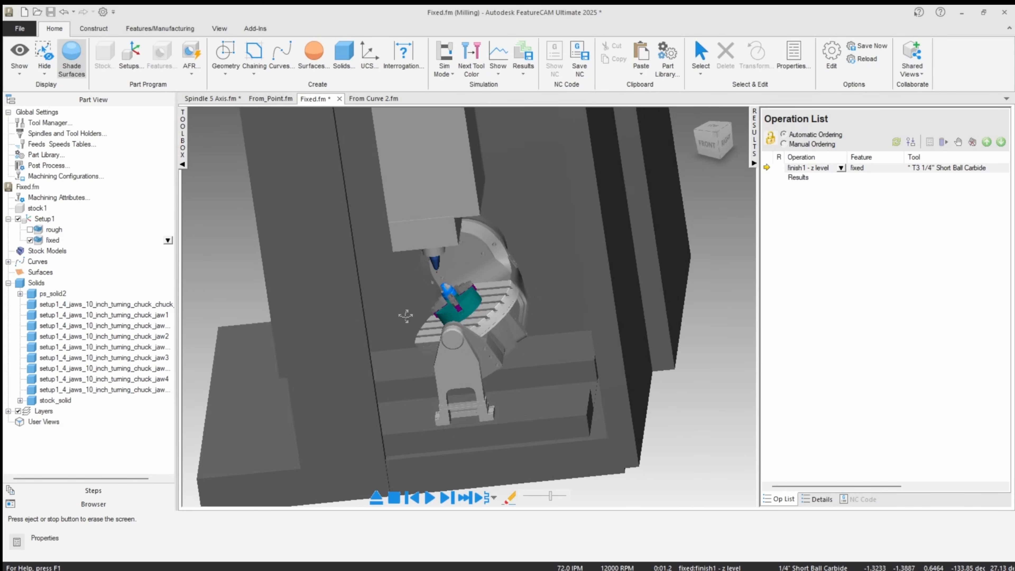
Hide the machine enclosure panels that block the view of the table and spindle.
click(701, 56)
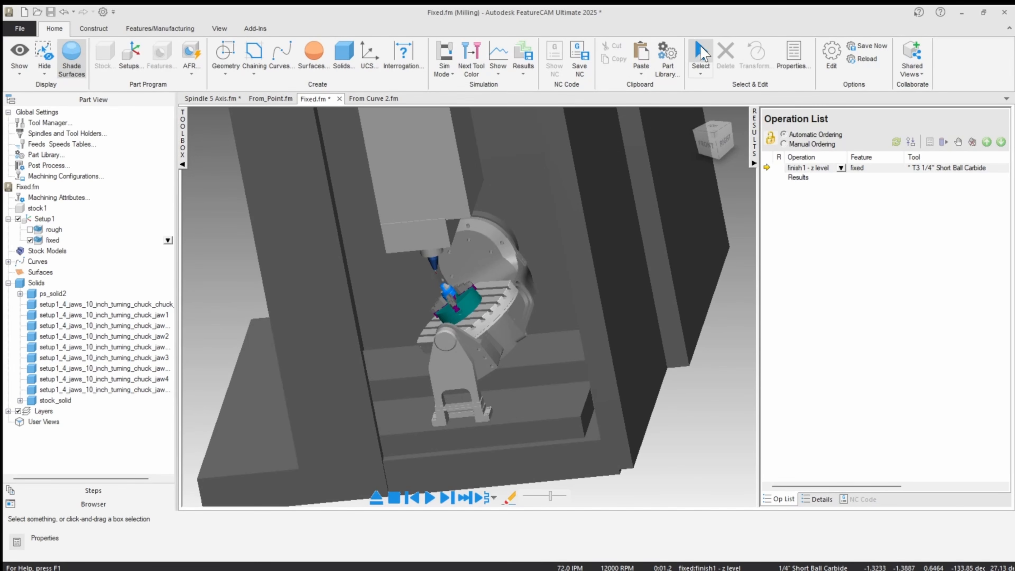
double_click(567, 172)
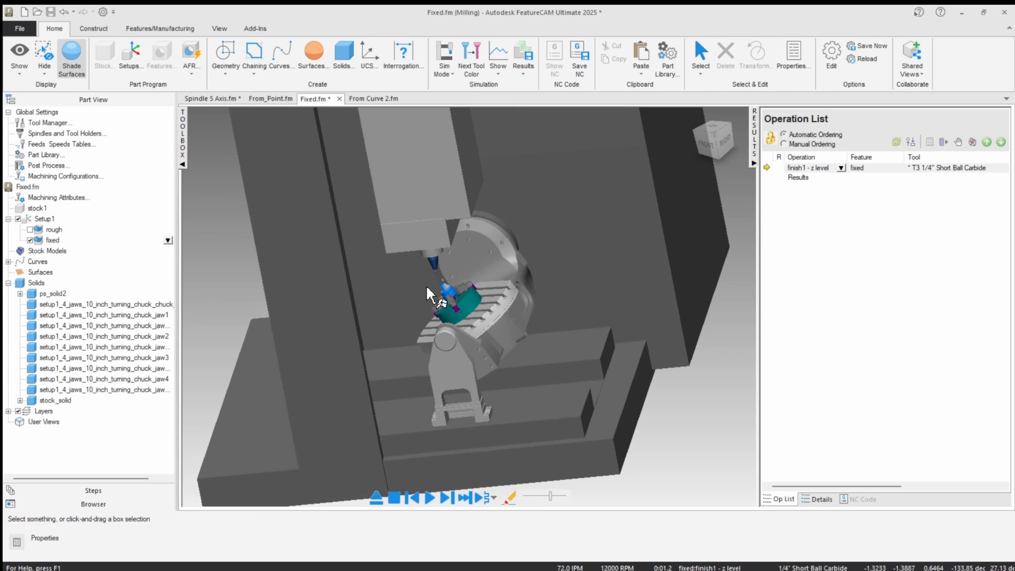
double_click(308, 216)
Play the machine simulation close up to check holder clearance in the pocket, and exit the simulation.
scroll(463, 282, up, 4)
mouse_move(445, 260)
middle_down()
mouse_move(446, 275)
mouse_move(450, 264)
middle_up()
click(430, 498)
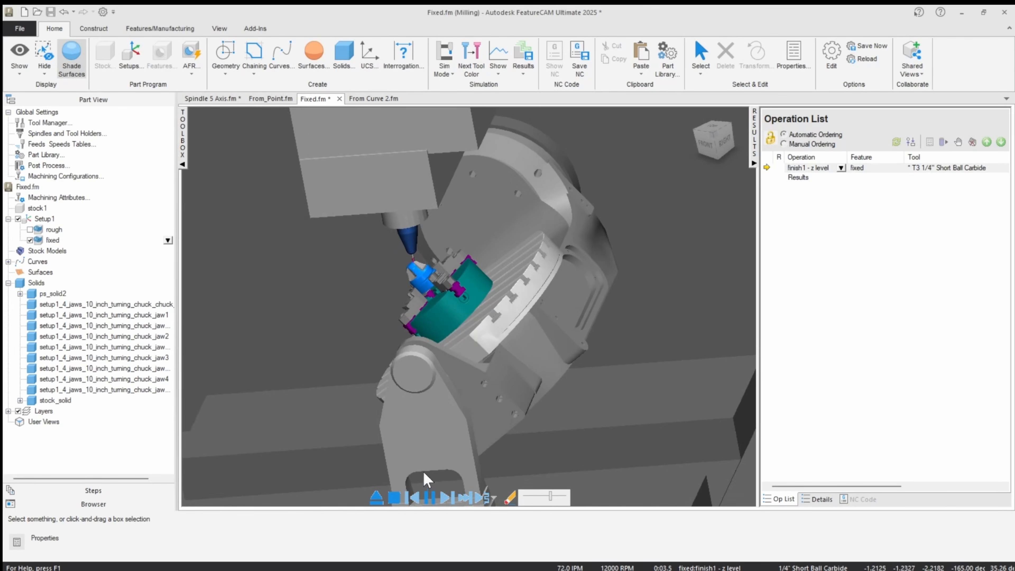
scroll(415, 288, up, 3)
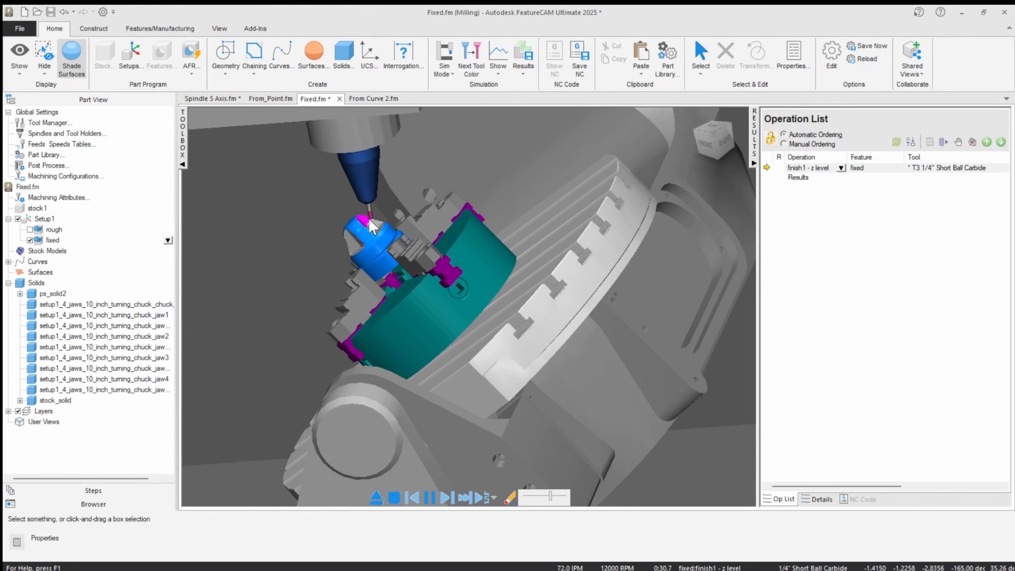
click(380, 497)
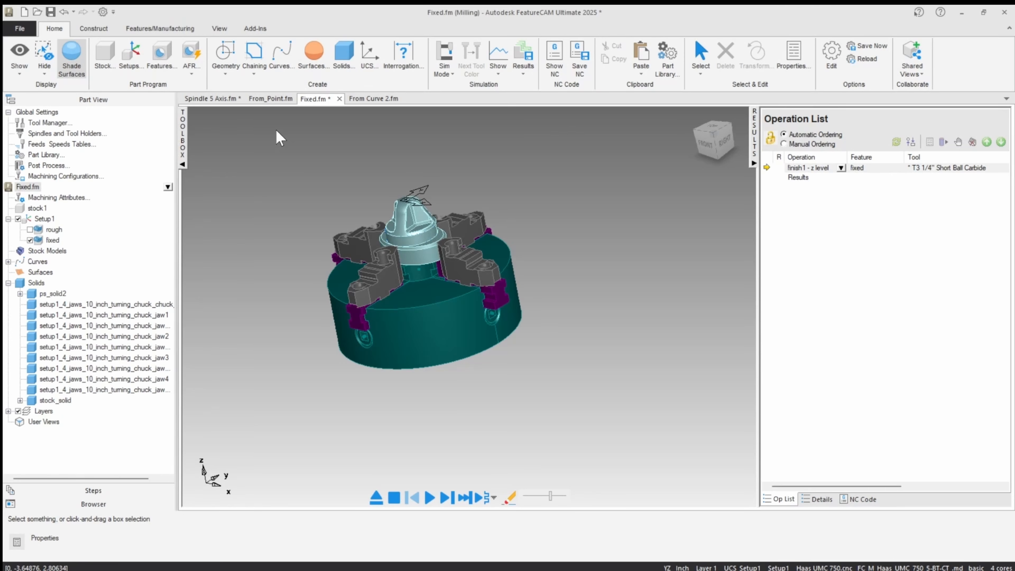
Switch to the From_Point.fm document and exclude the swarf outside chamfer and swarf inside chamfer multiple cuts features.
click(274, 101)
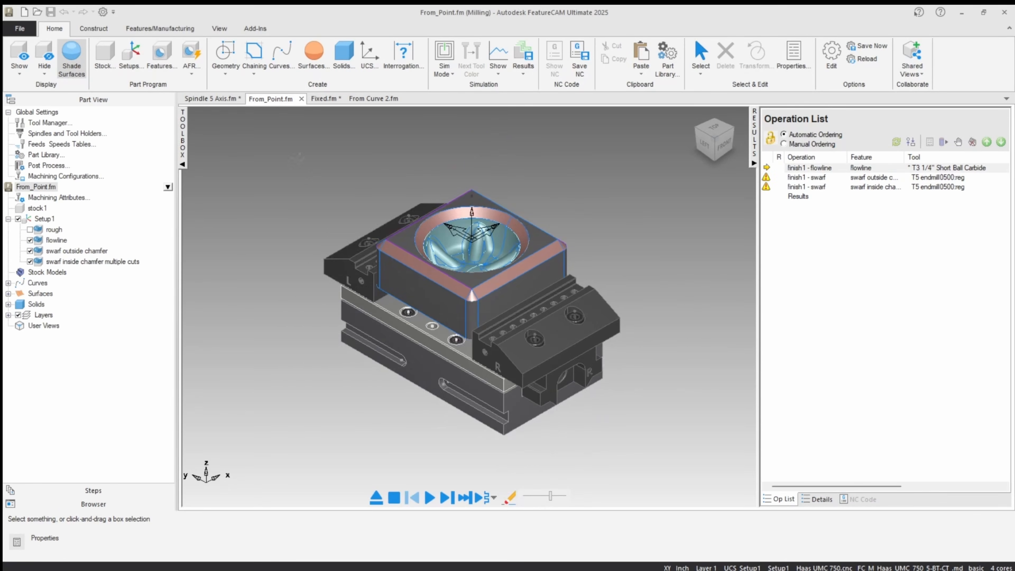
click(50, 241)
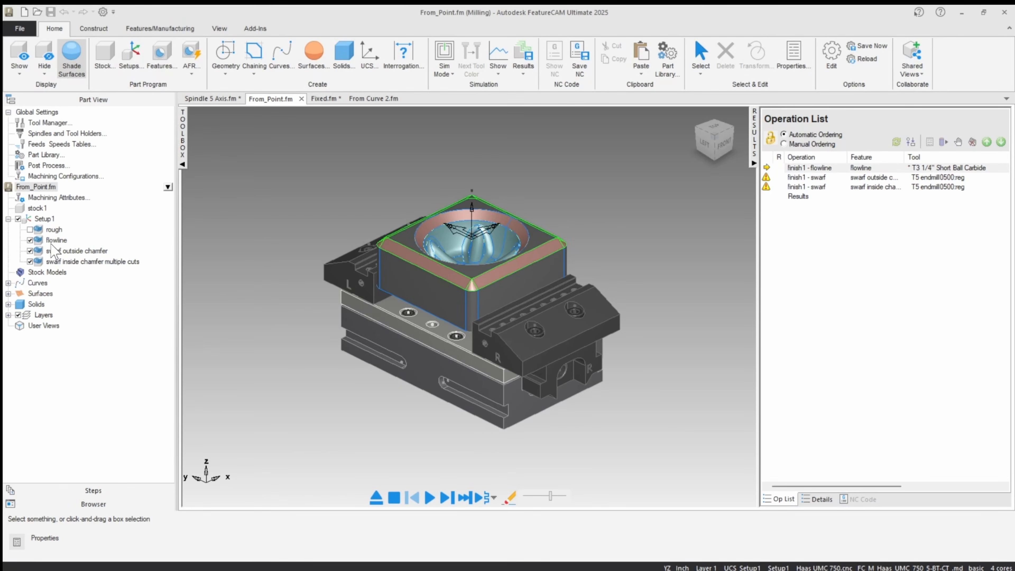
click(28, 253)
click(29, 251)
click(30, 262)
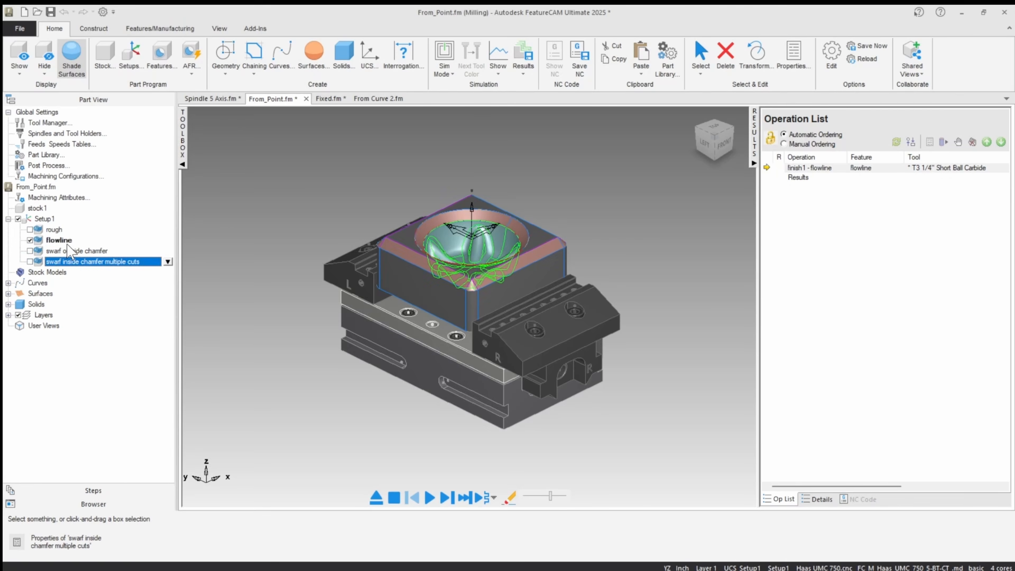
Select the flowline feature and examine the bowl pocket surfaces it machines.
click(57, 240)
scroll(515, 200, up, 2)
middle_drag(515, 200, 433, 244)
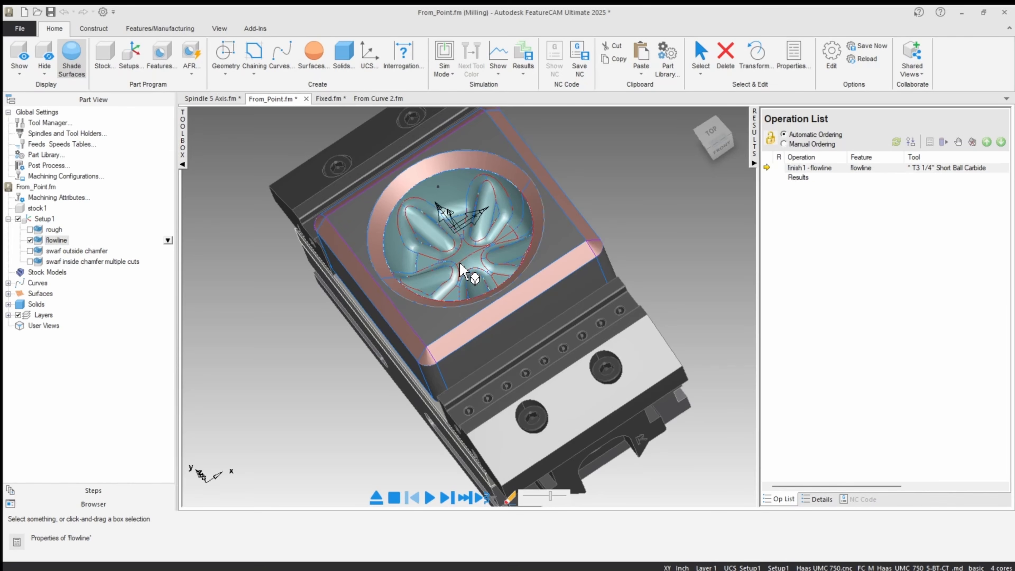
middle_drag(455, 207, 479, 180)
scroll(479, 181, up, 2)
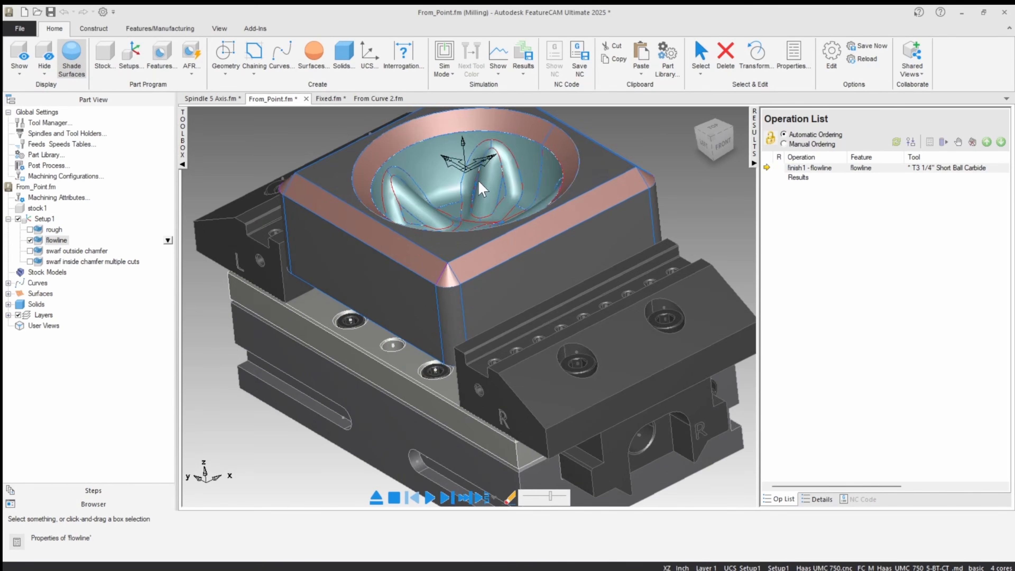
scroll(482, 188, down, 2)
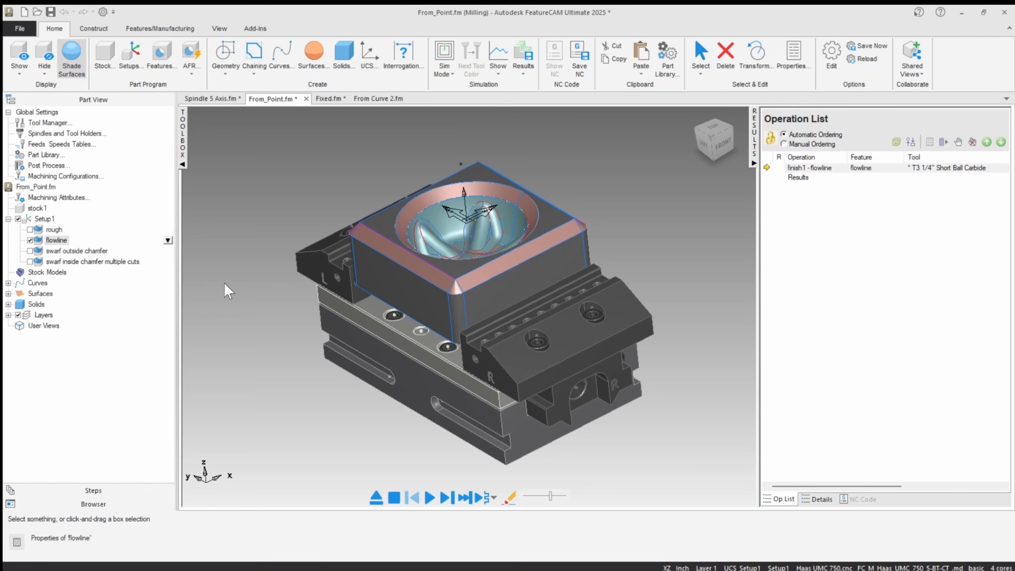
Start a machine simulation of the flowline finish toolpath.
click(444, 66)
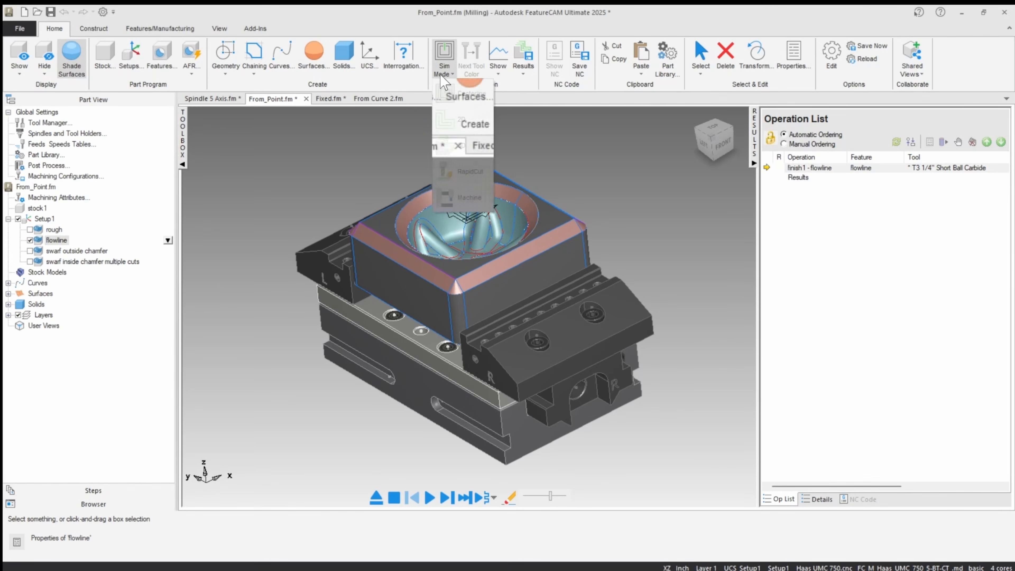
click(449, 193)
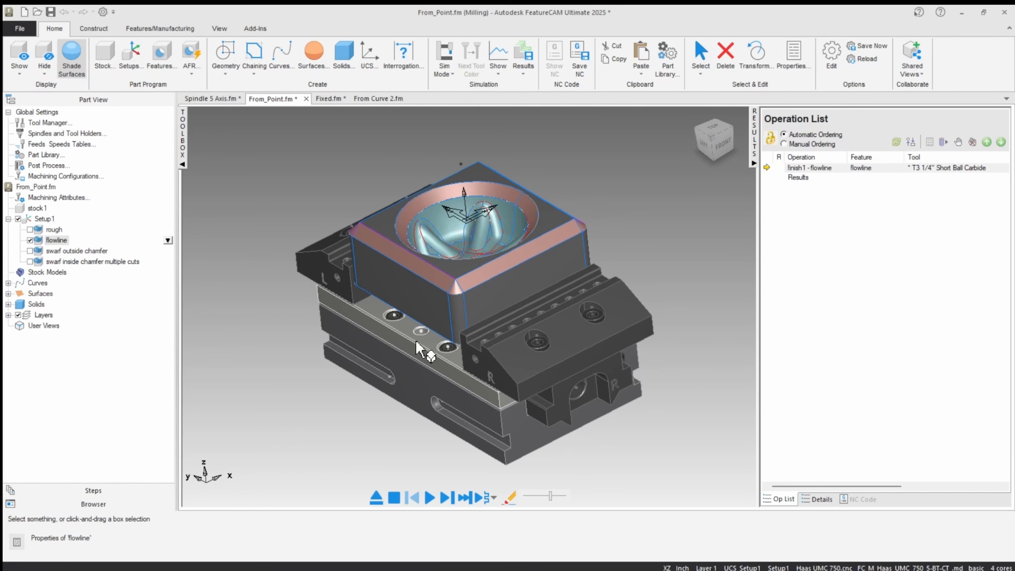
click(447, 499)
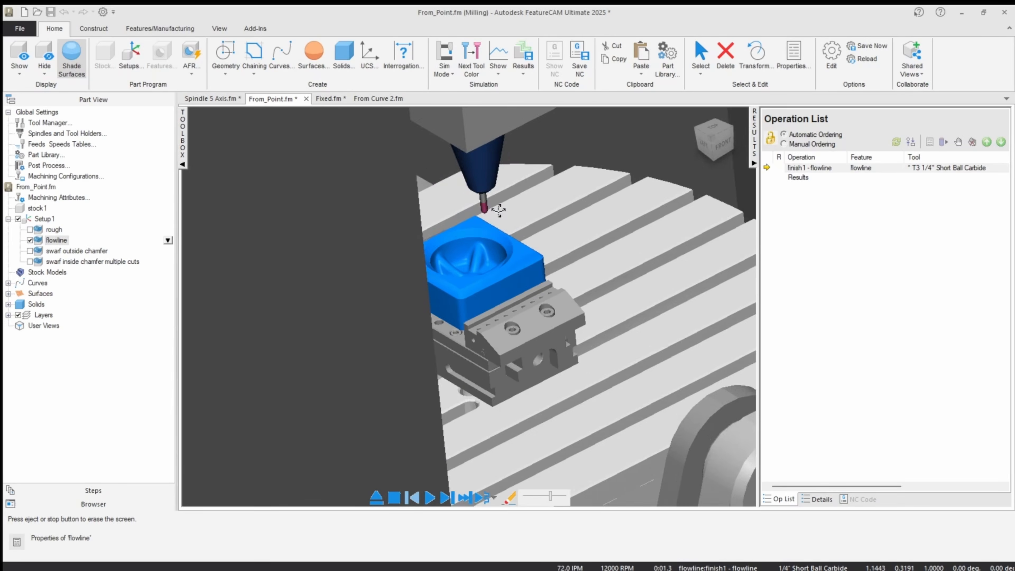
mouse_move(499, 210)
middle_down()
mouse_move(453, 176)
mouse_move(504, 217)
middle_up()
scroll(454, 178, down, 5)
scroll(504, 217, down, 2)
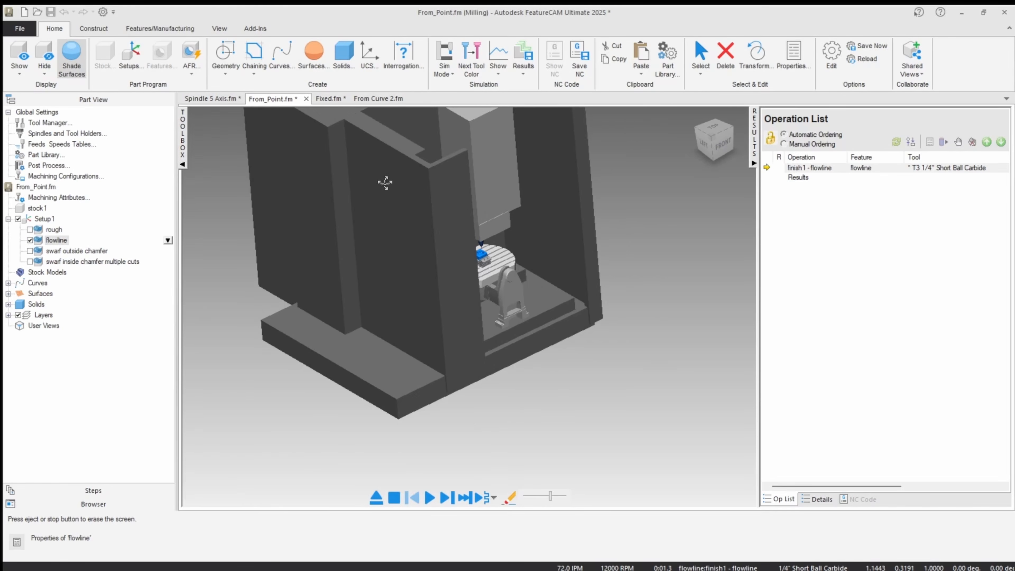
Hide the machine base and enclosure panels around the rotary table to expose the part and tool holder.
click(700, 56)
click(315, 163)
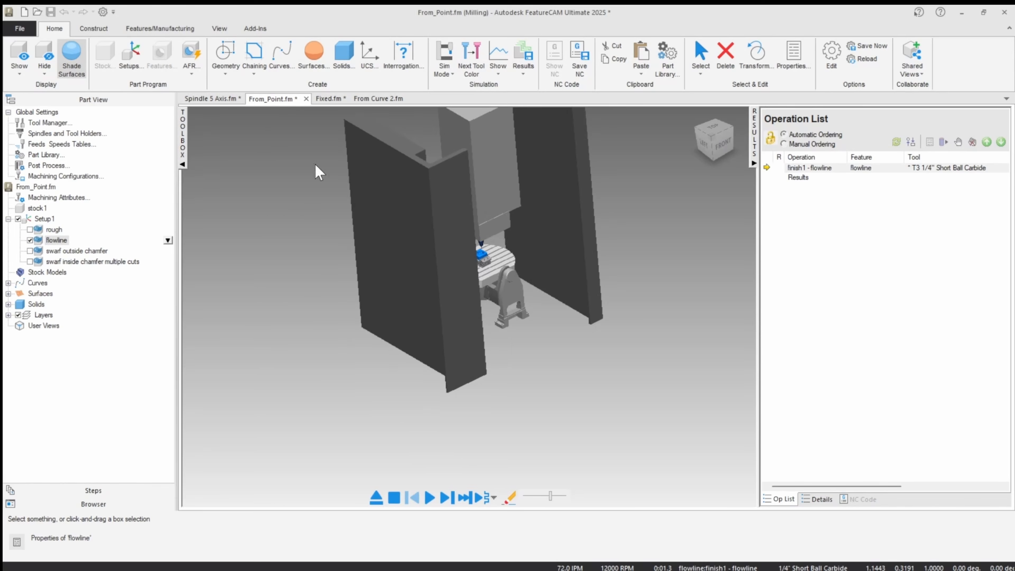
click(561, 151)
middle_drag(487, 233, 449, 256)
click(373, 211)
scroll(491, 216, up, 6)
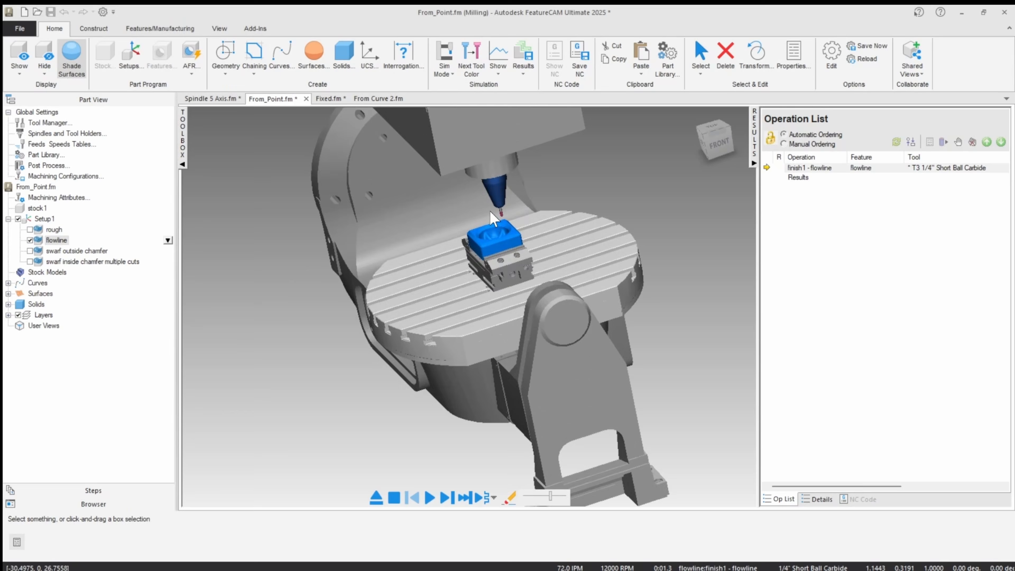
scroll(495, 224, down, 3)
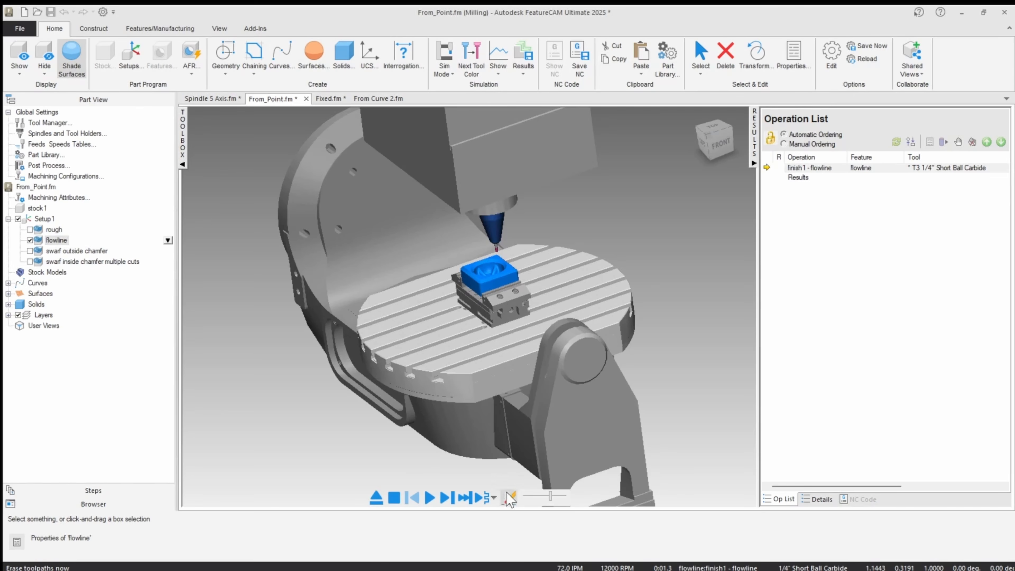
Play the flowline simulation at a reduced speed, raise the speed to watch the tool motion, and exit the simulation.
drag(548, 497, 530, 497)
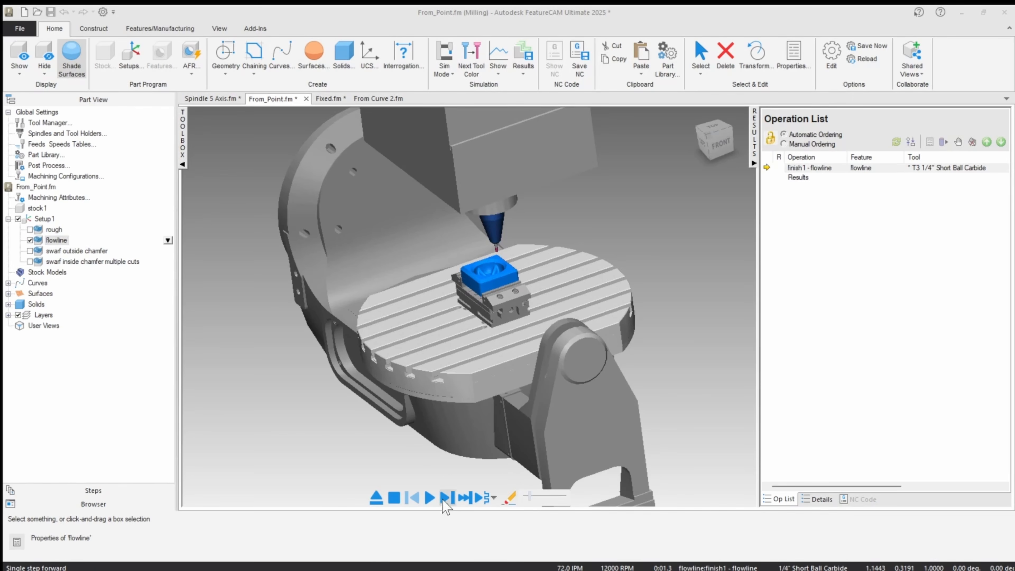
click(430, 498)
scroll(443, 357, up, 5)
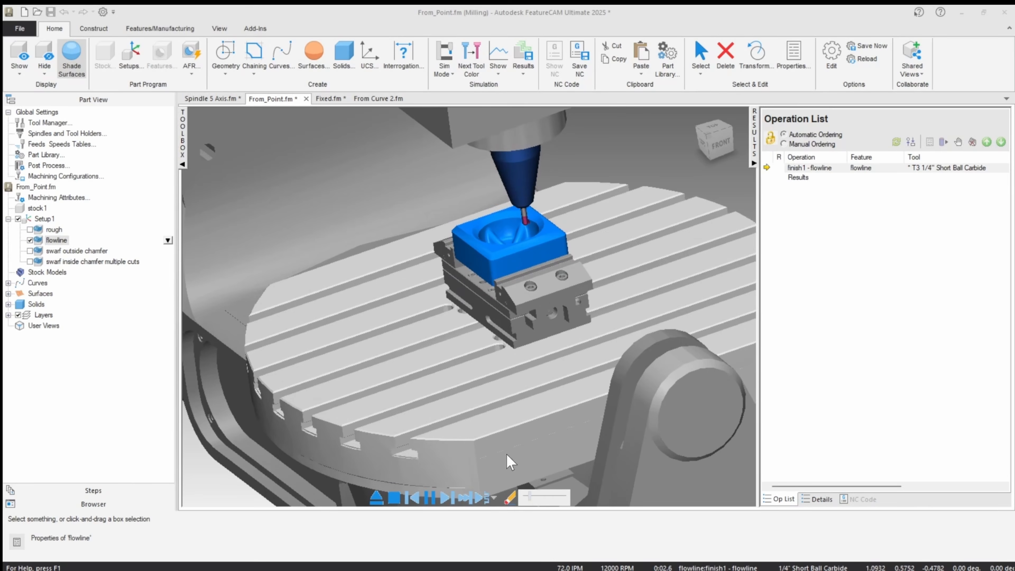
click(547, 497)
click(548, 497)
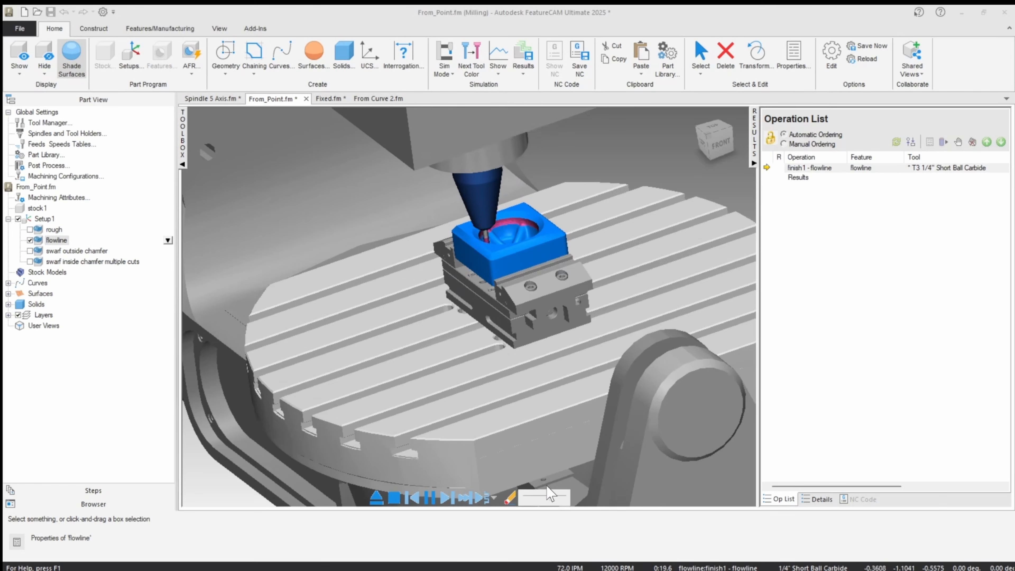
scroll(502, 384, down, 3)
scroll(503, 347, down, 3)
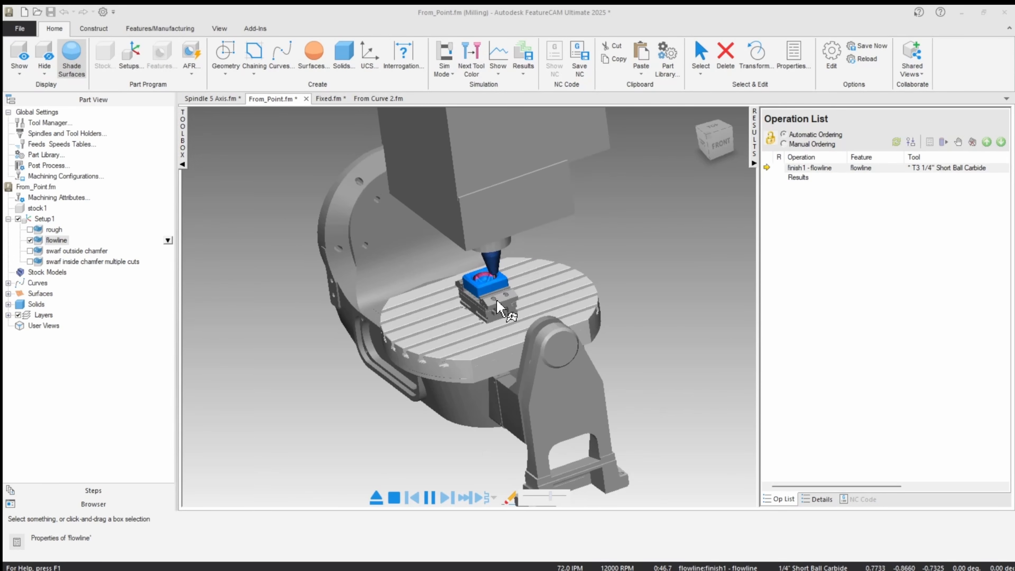
click(379, 502)
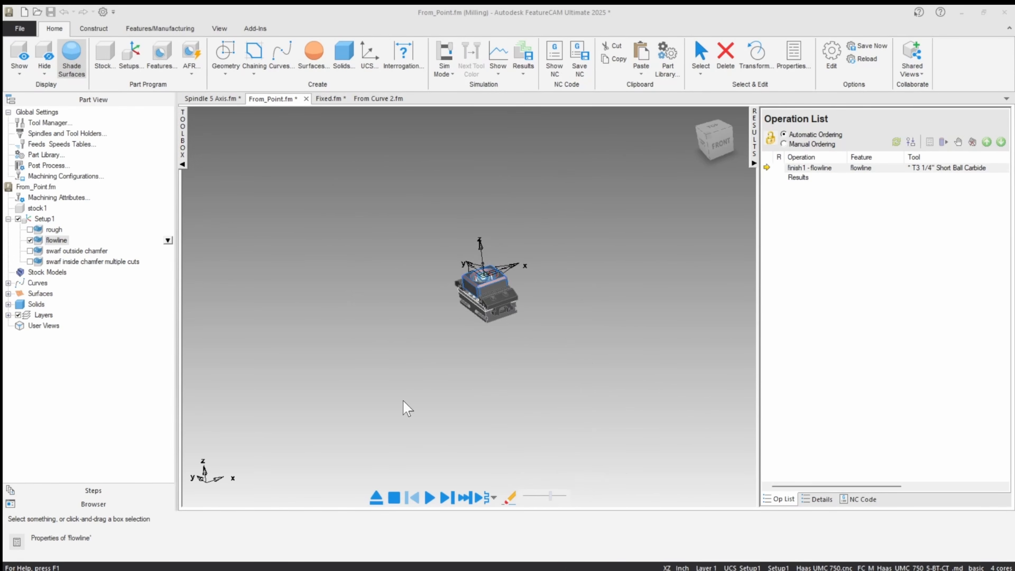
Select the point above the bowl in a front view to inspect its coordinates and position over the part.
click(406, 371)
click(717, 152)
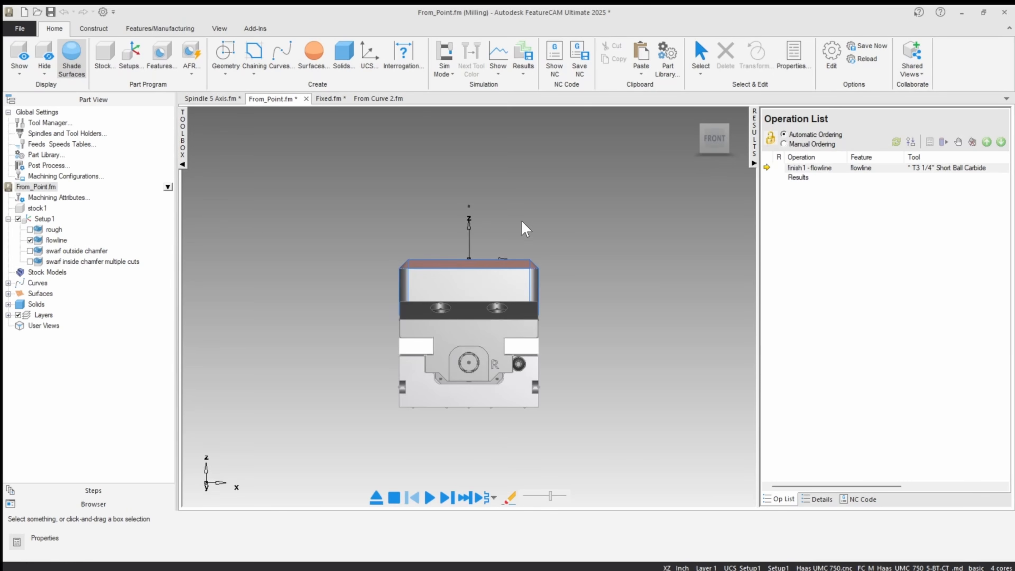
click(469, 206)
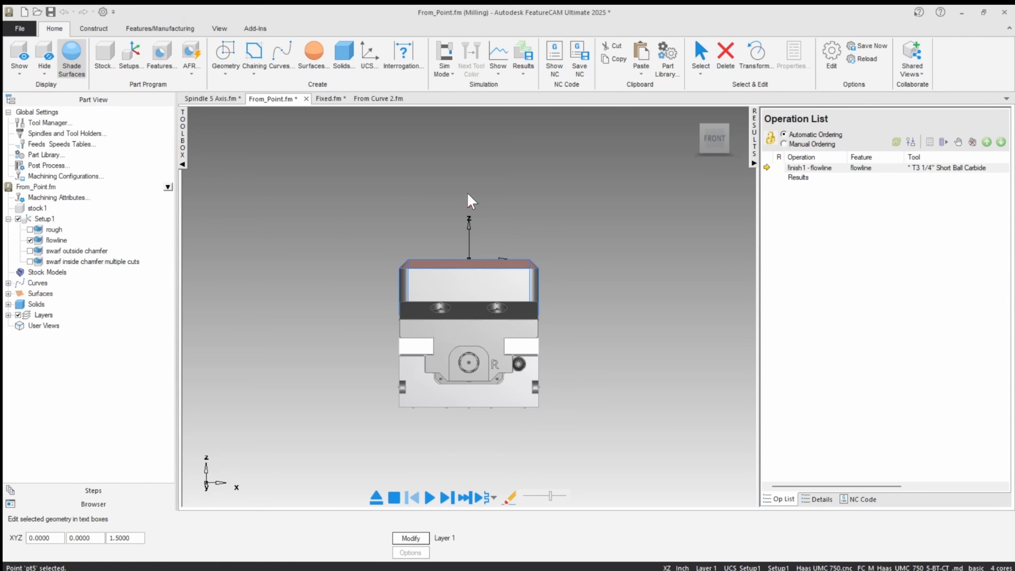
middle_drag(469, 195, 462, 238)
Set the flowline operation's multi-axis tool axis control to Other, using the From point option.
double_click(55, 240)
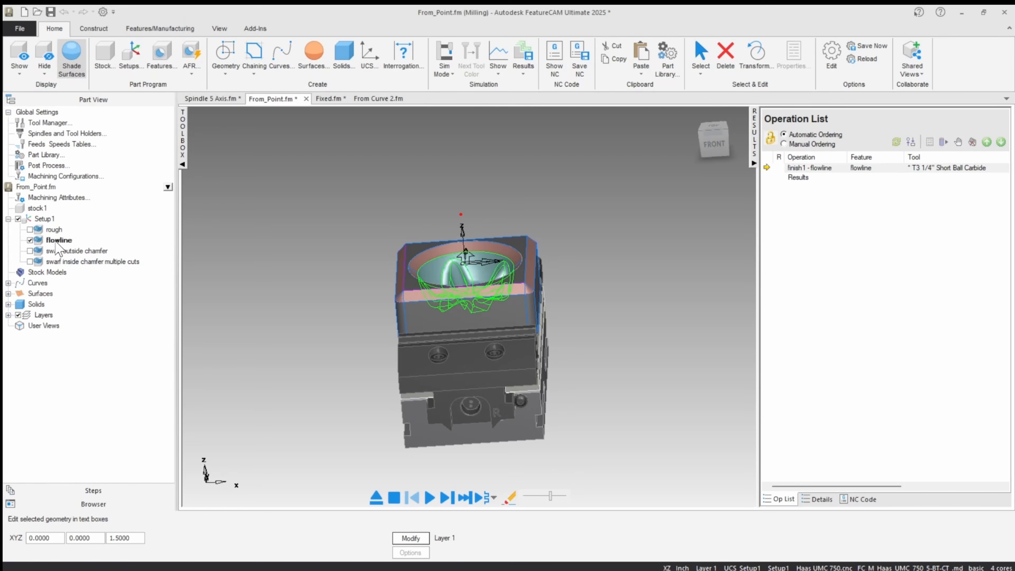
click(580, 229)
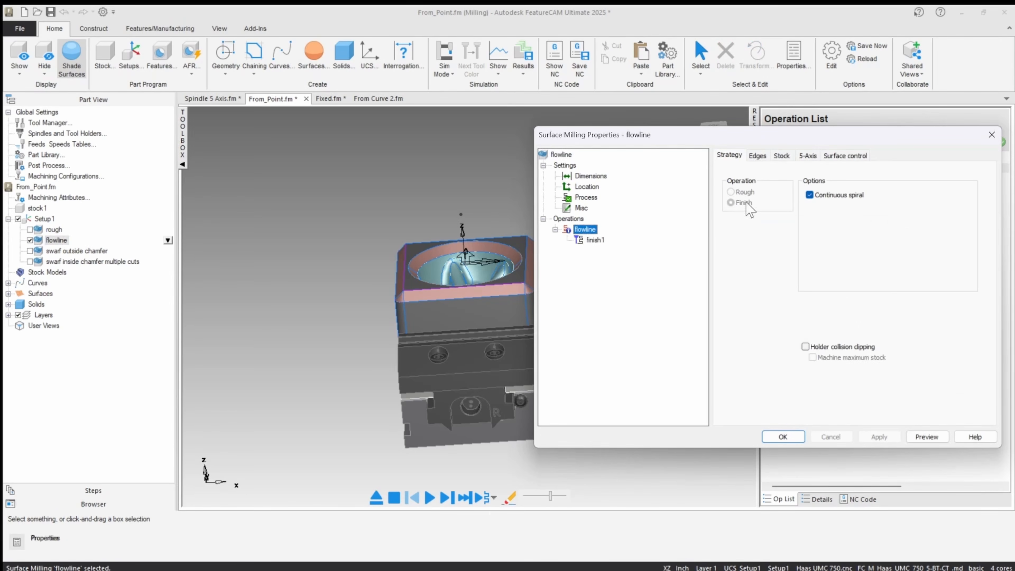
click(807, 157)
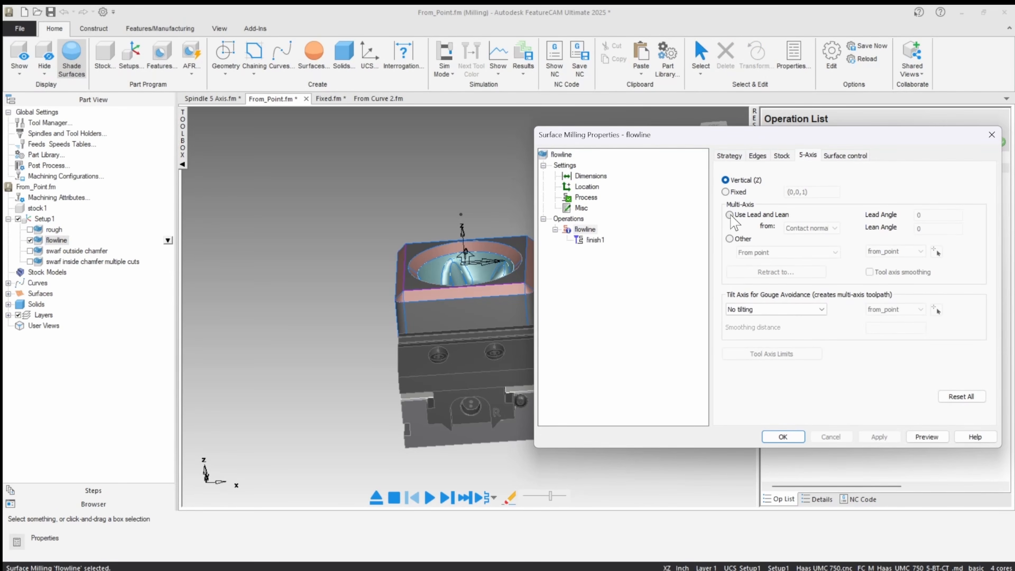
click(730, 240)
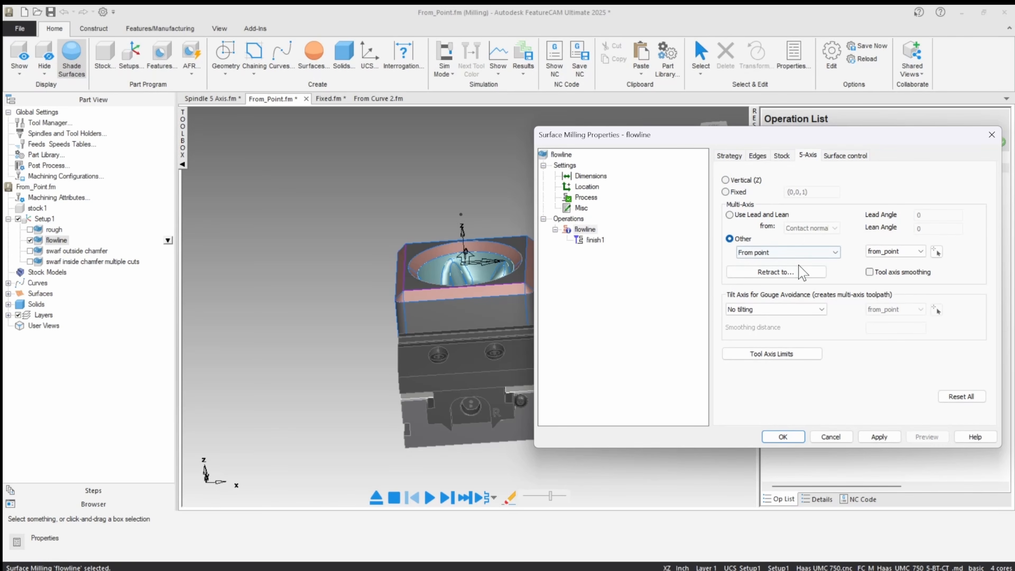
click(824, 253)
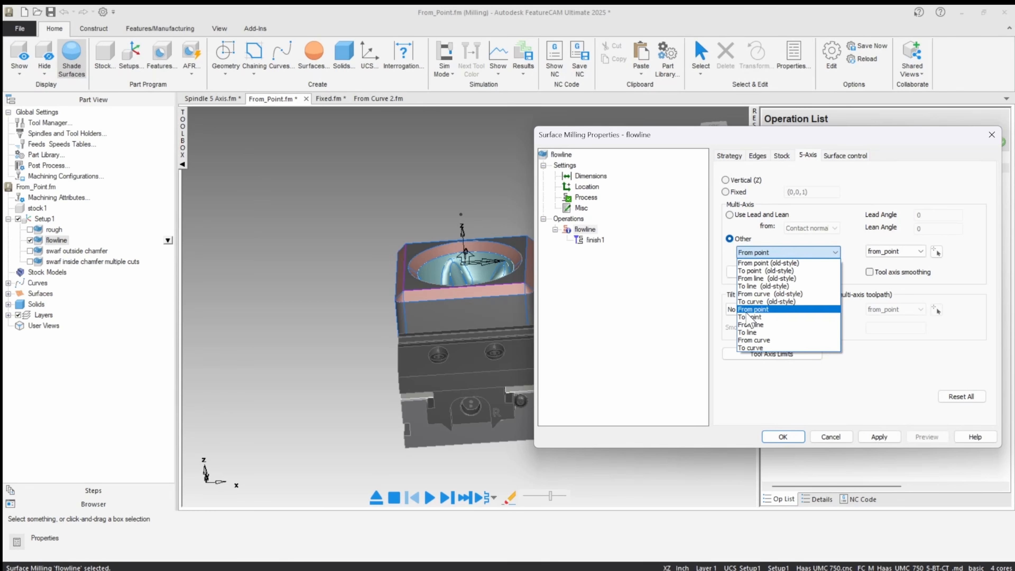
click(795, 310)
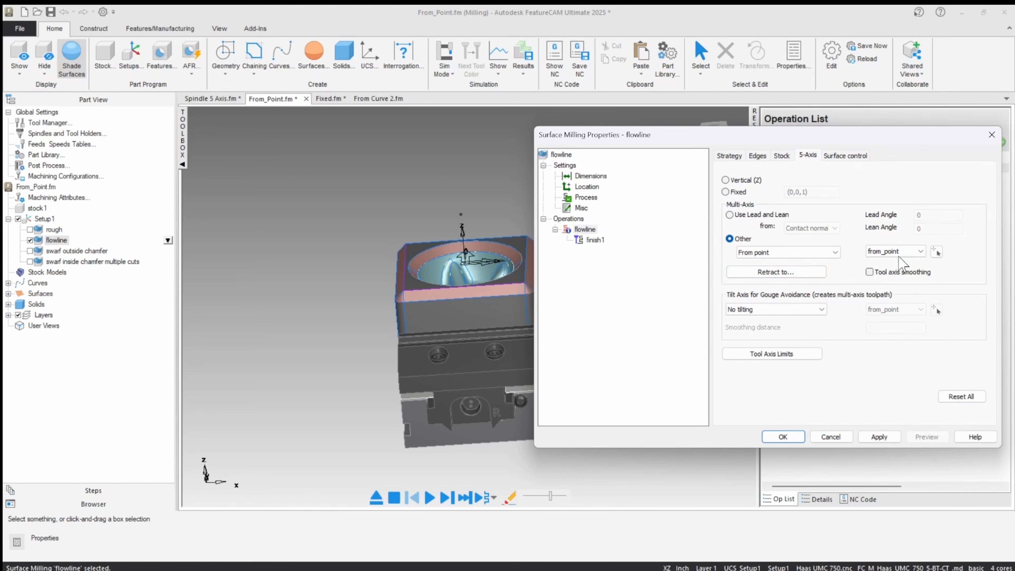
Pick the point above the bowl as the From point reference, apply it, and accept the flowline properties.
click(937, 252)
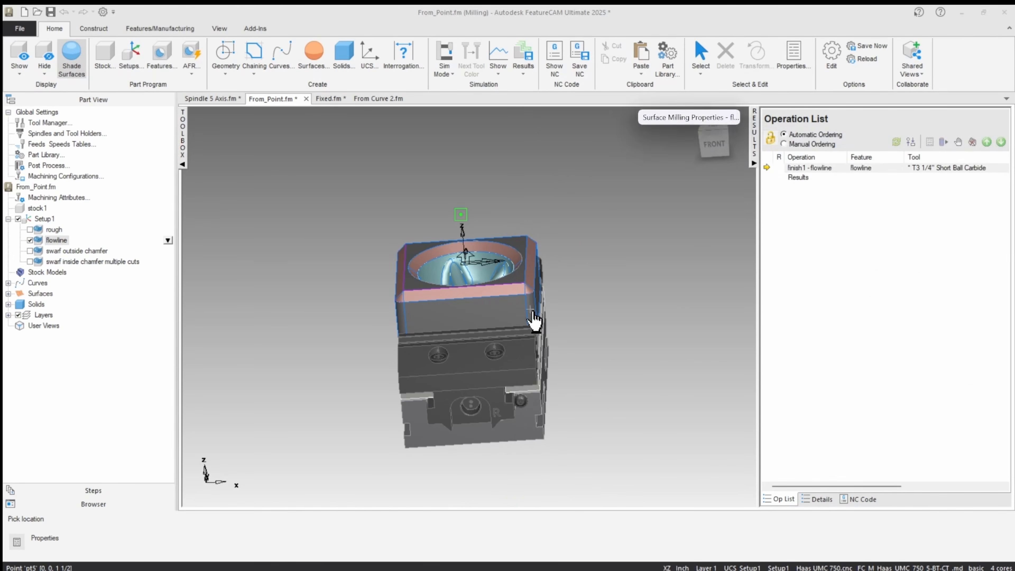
click(535, 319)
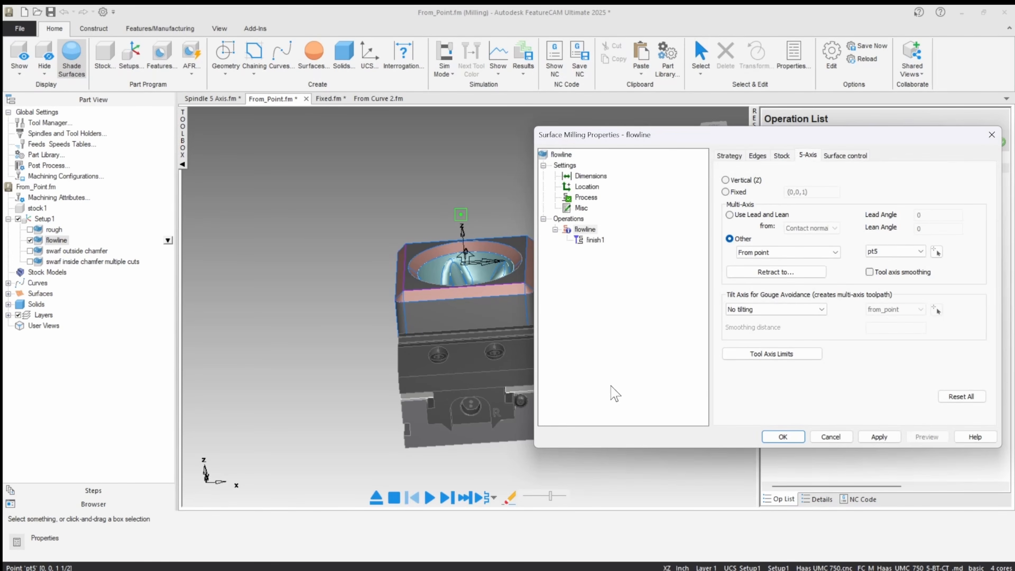
click(864, 438)
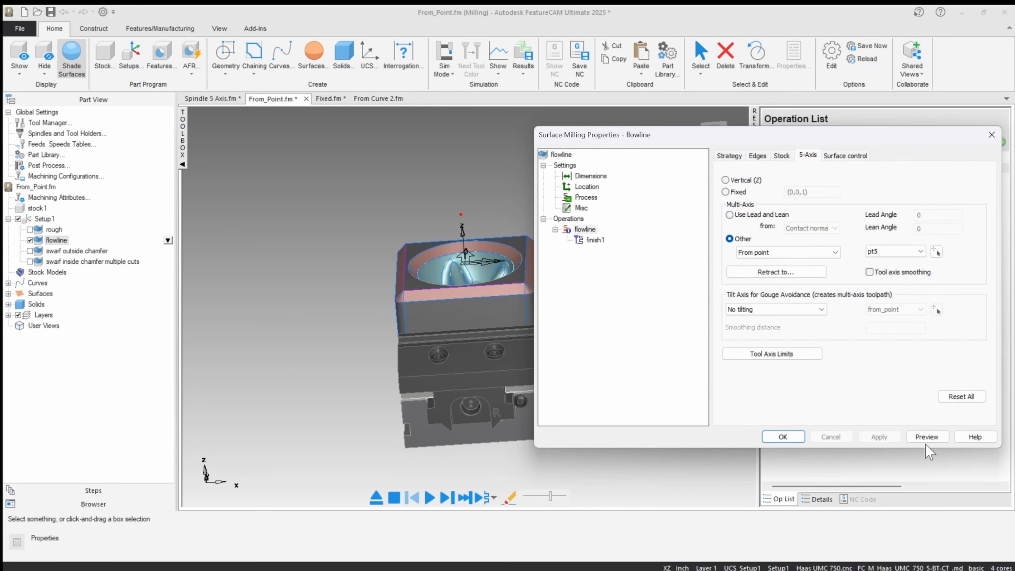
click(783, 436)
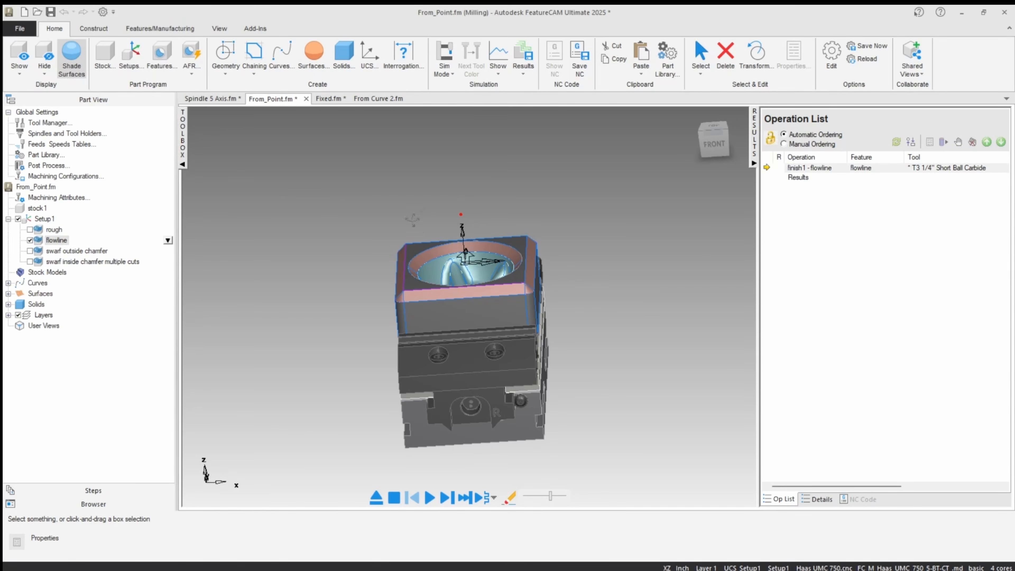
Start a machine simulation of the flowline finish toolpath with the From point tool axis.
middle_drag(412, 219, 455, 201)
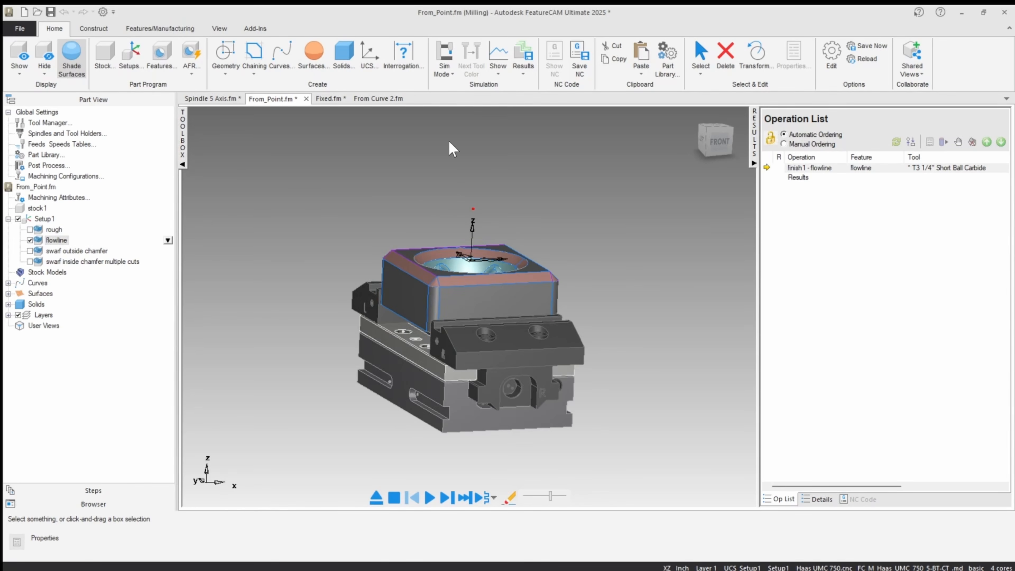
click(447, 498)
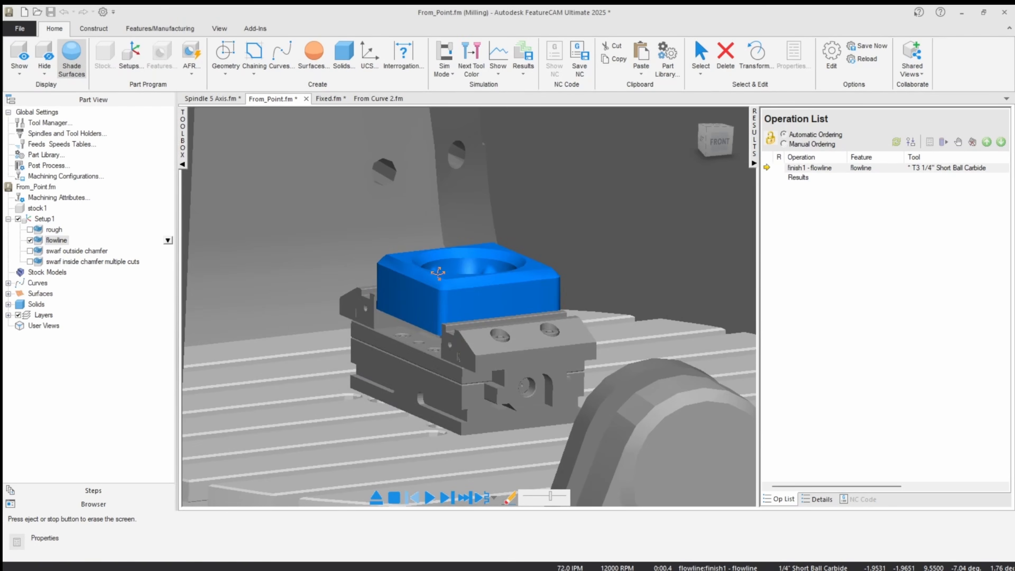
scroll(435, 293, down, 5)
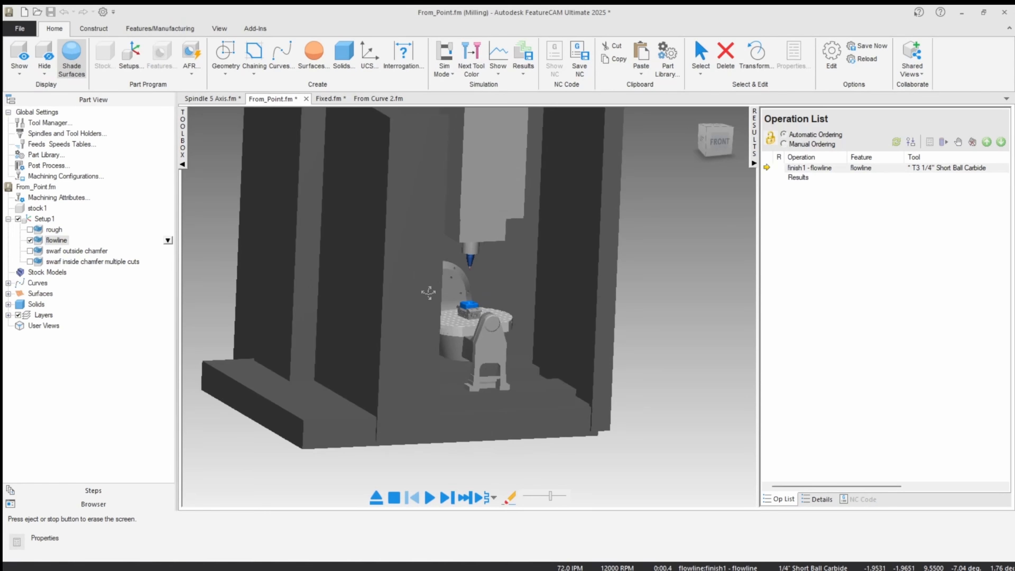
Hide the enclosure panels that block the rotary table and part in the machine simulation.
click(701, 56)
click(599, 165)
middle_drag(355, 203, 267, 251)
click(332, 252)
middle_drag(320, 196, 438, 291)
scroll(478, 316, up, 5)
scroll(479, 316, up, 1)
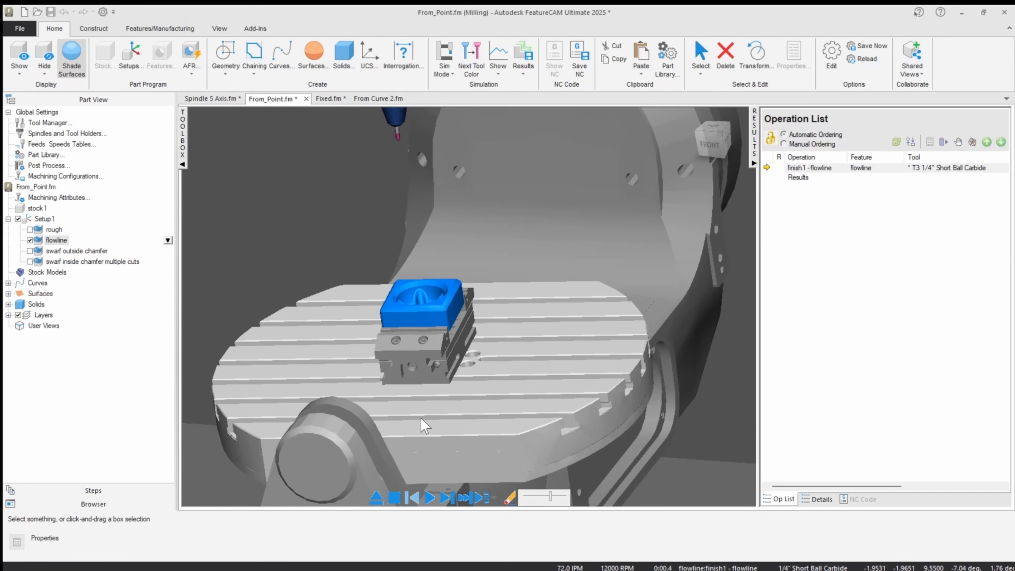
Play the flowline simulation and examine the tool and table tilting from the front and from above.
click(431, 498)
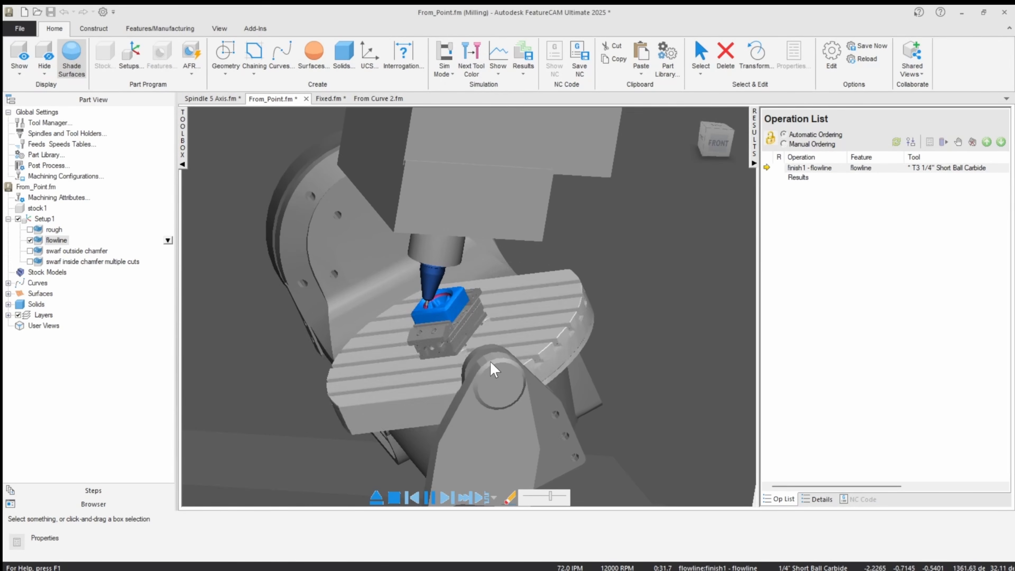
click(717, 140)
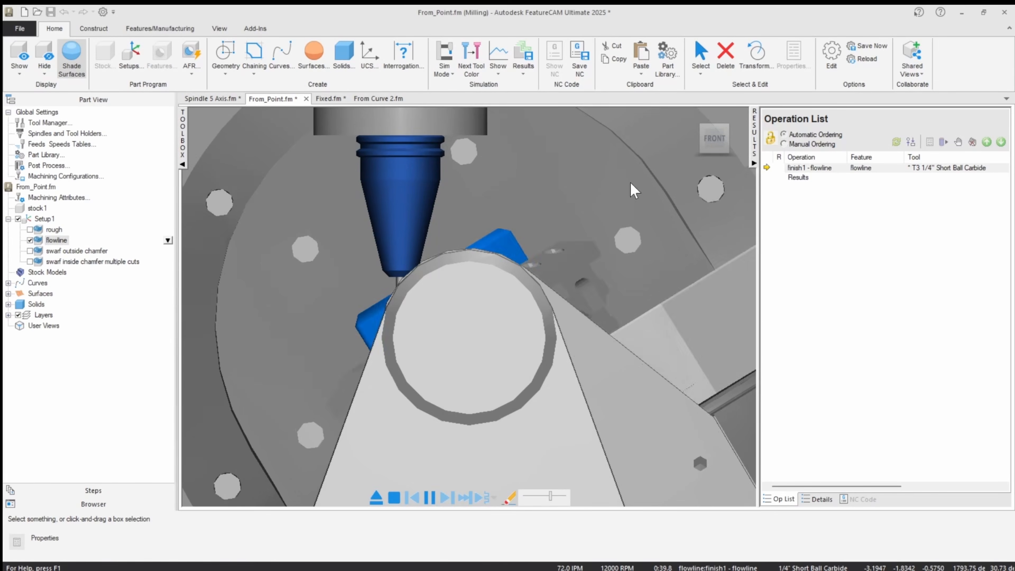
scroll(464, 262, down, 5)
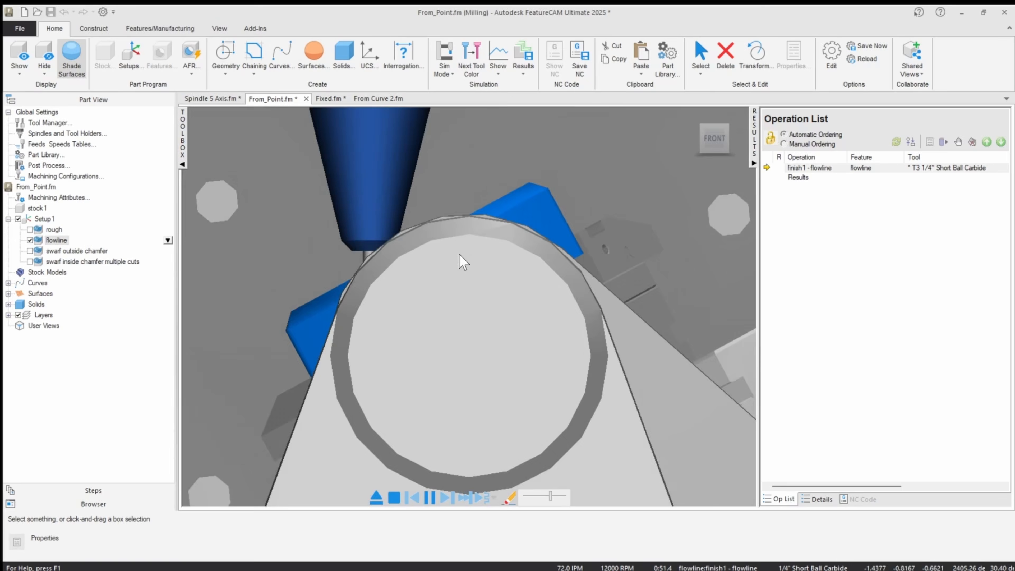
click(715, 133)
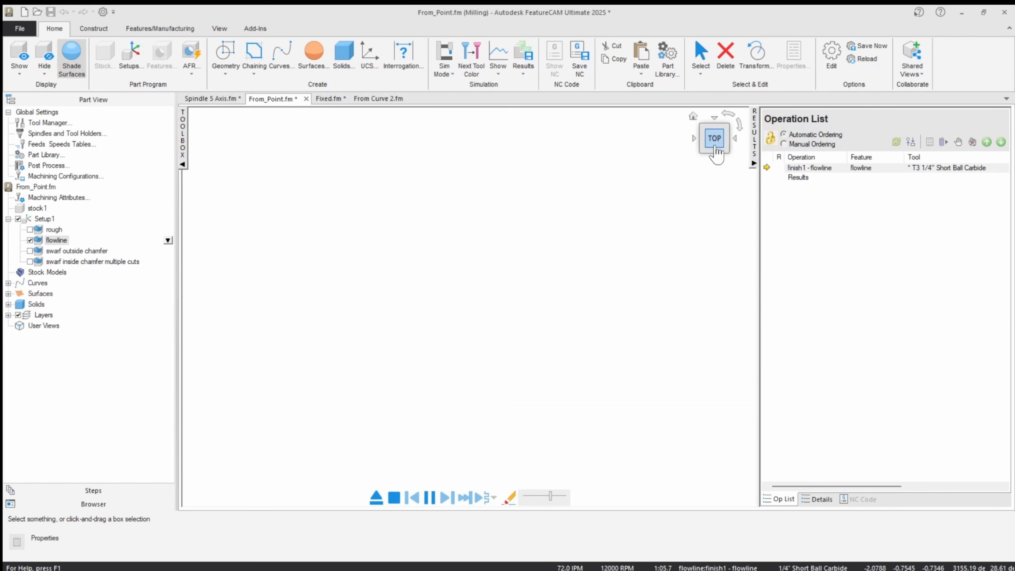
click(716, 152)
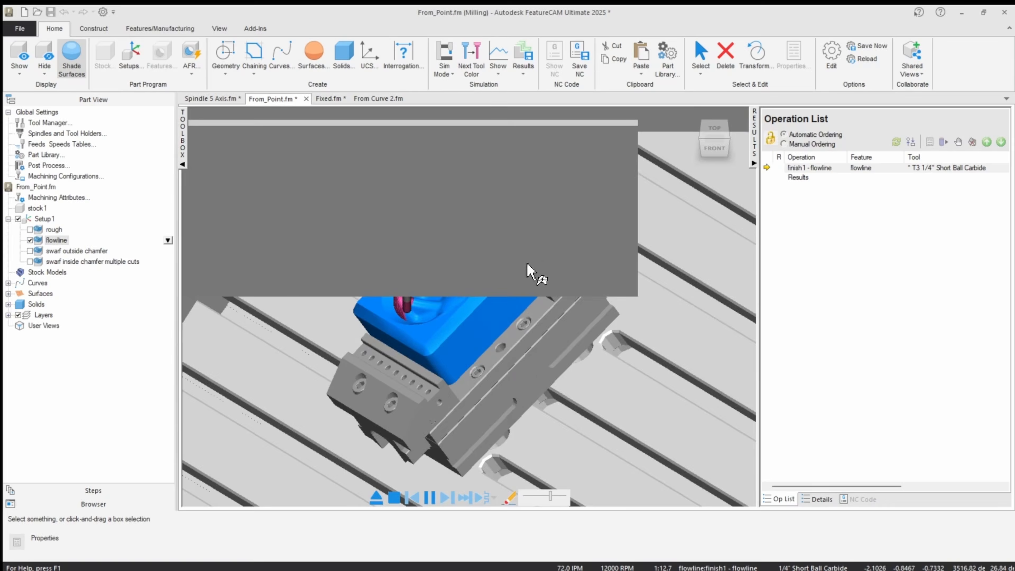
scroll(528, 268, down, 3)
middle_drag(528, 269, 536, 214)
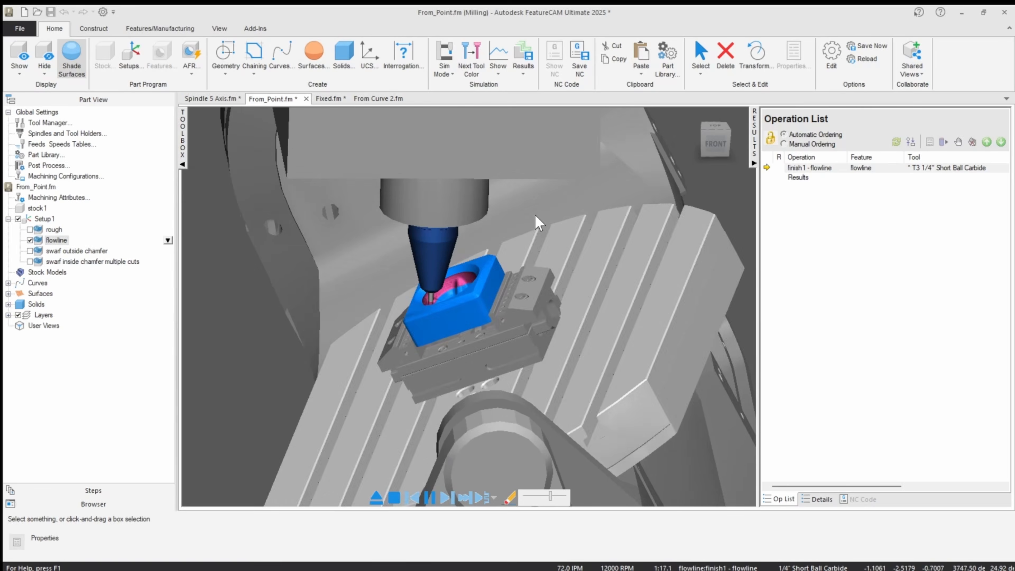
scroll(536, 215, down, 3)
scroll(536, 219, down, 3)
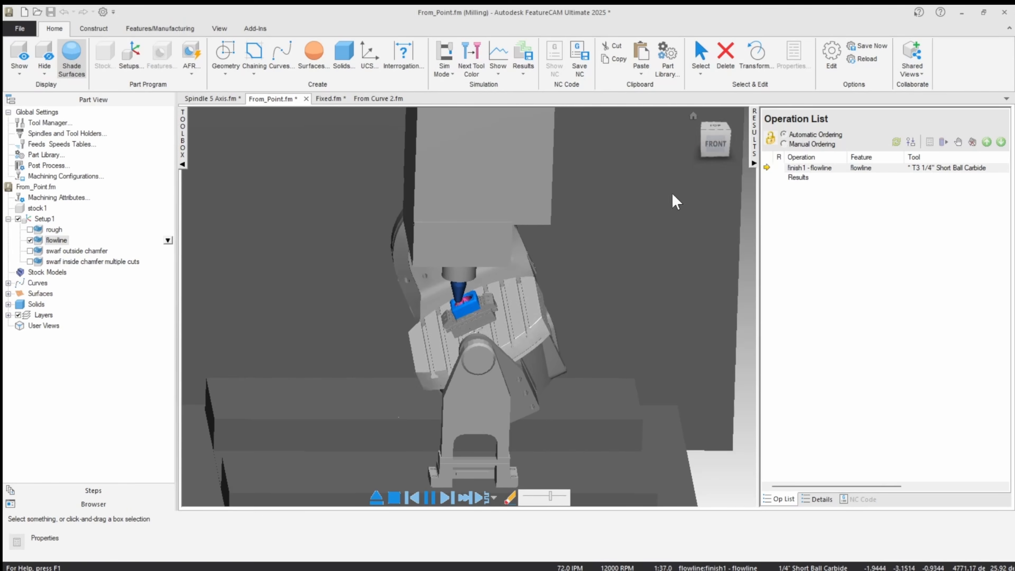
Watch the flowline cut from the front, raise the simulation speed, and inspect the finished bowl.
click(704, 156)
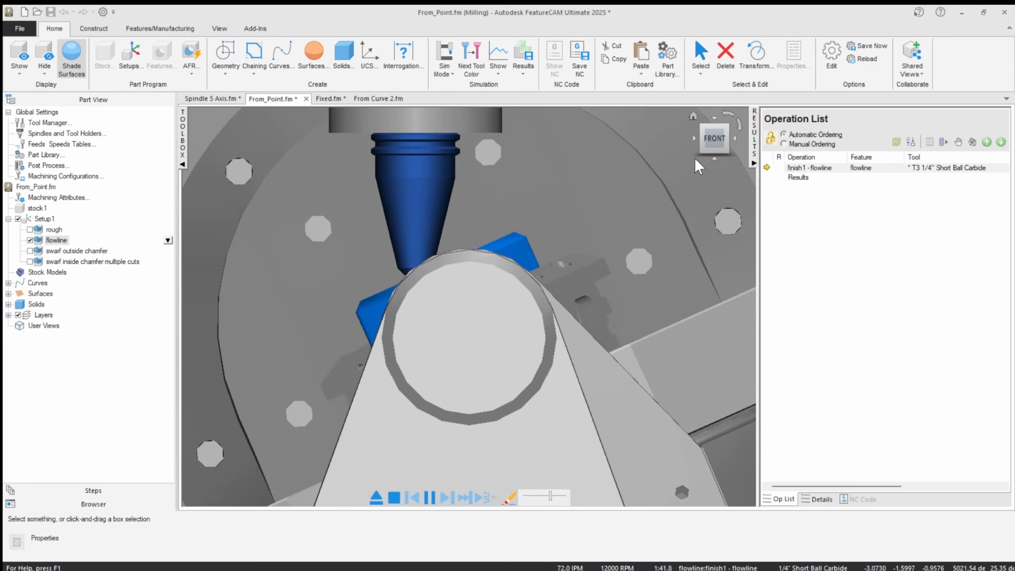
scroll(513, 293, up, 3)
scroll(512, 293, down, 5)
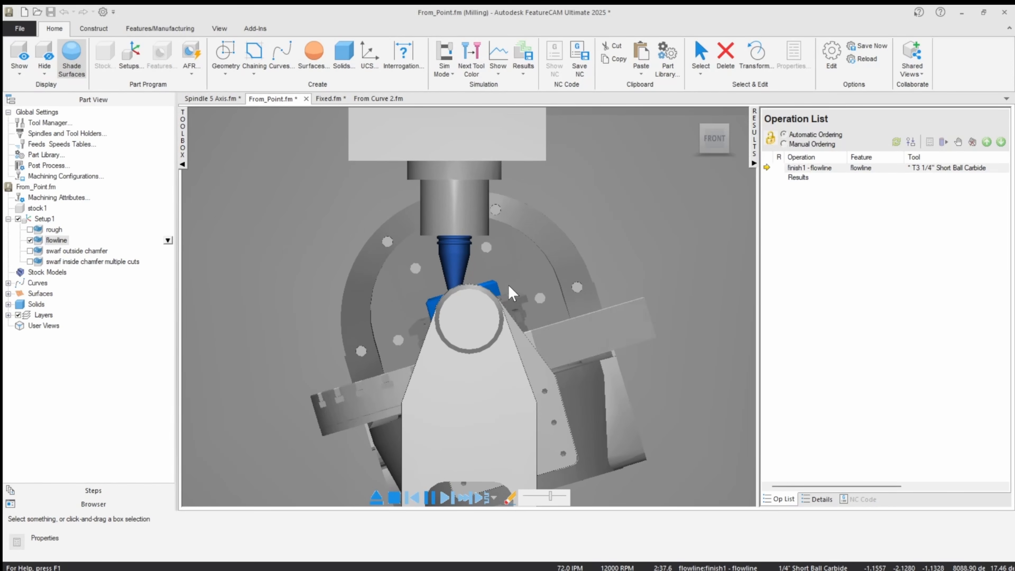
click(554, 495)
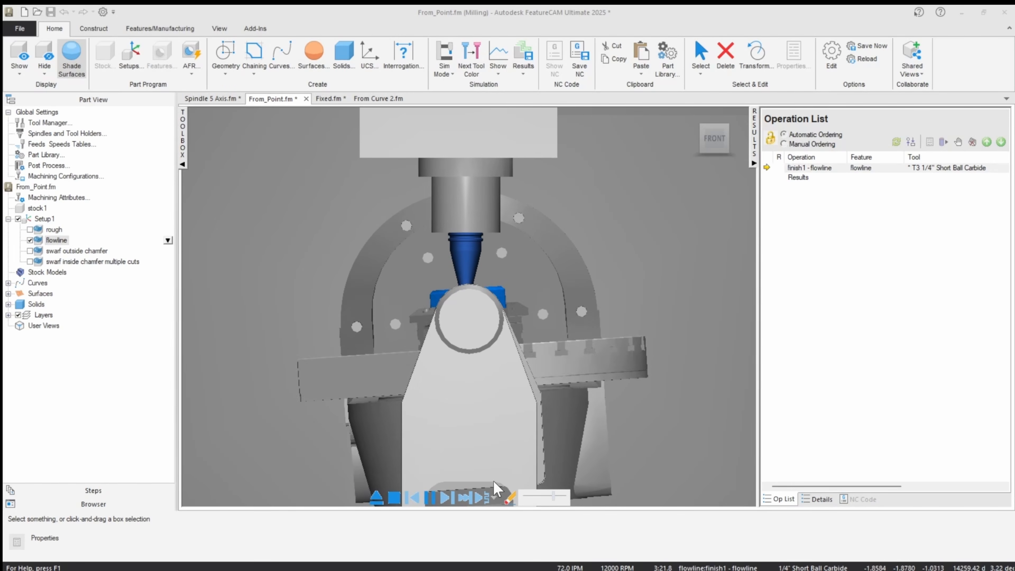
middle_drag(463, 342, 484, 406)
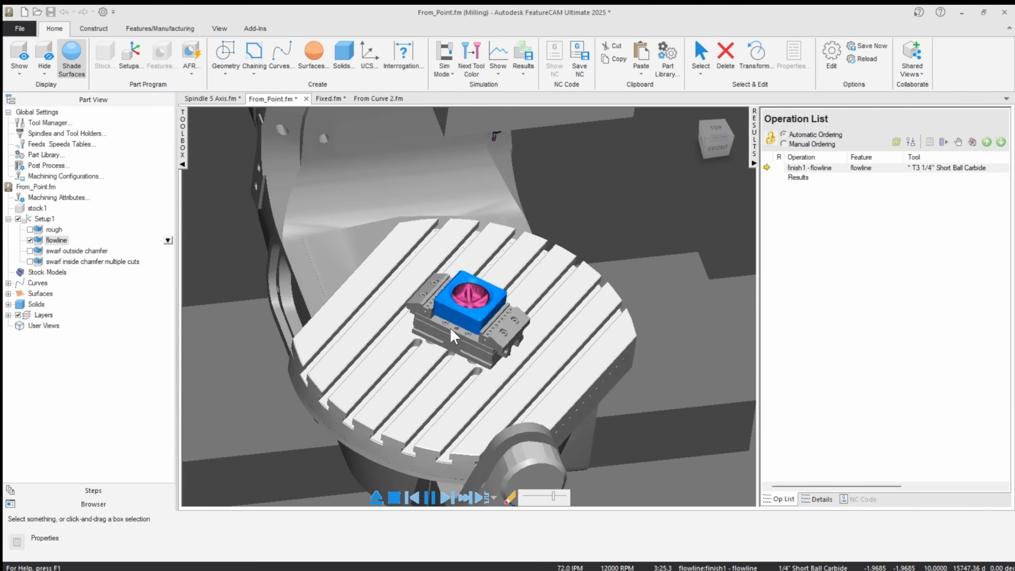
Exit the simulation, deactivate the flowline feature, and activate the swarf outside chamfer feature.
double_click(50, 244)
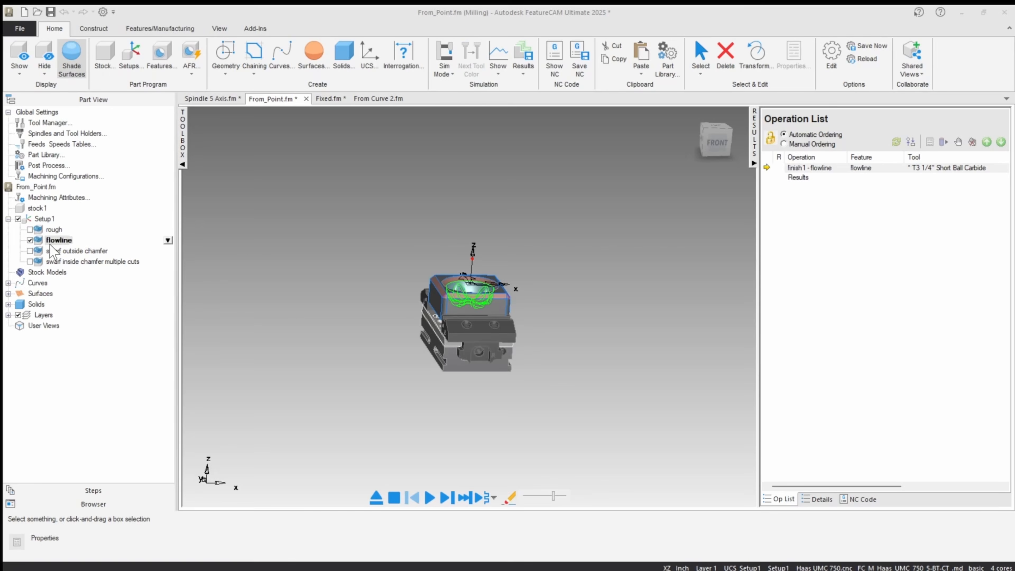
click(30, 240)
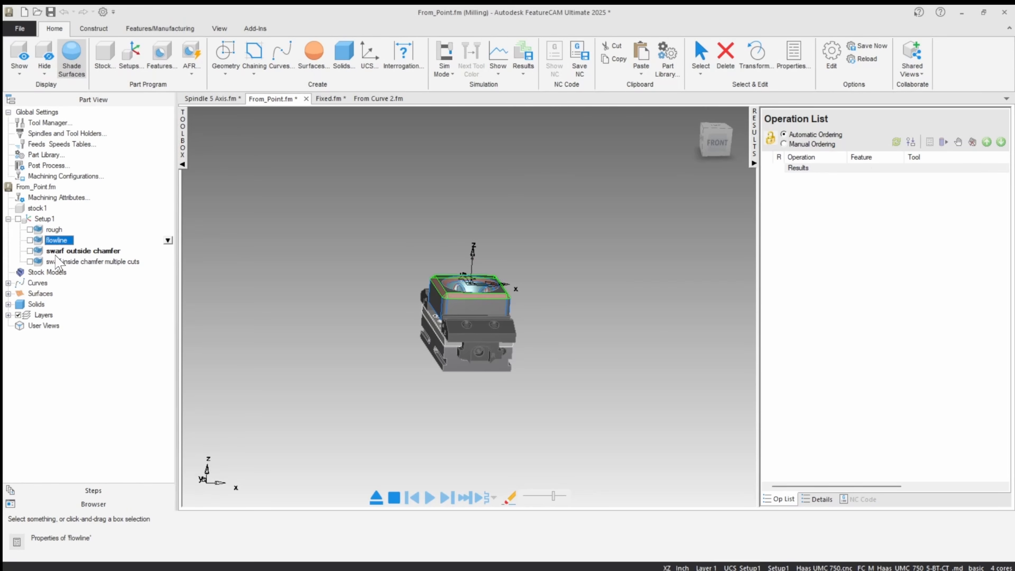
click(30, 251)
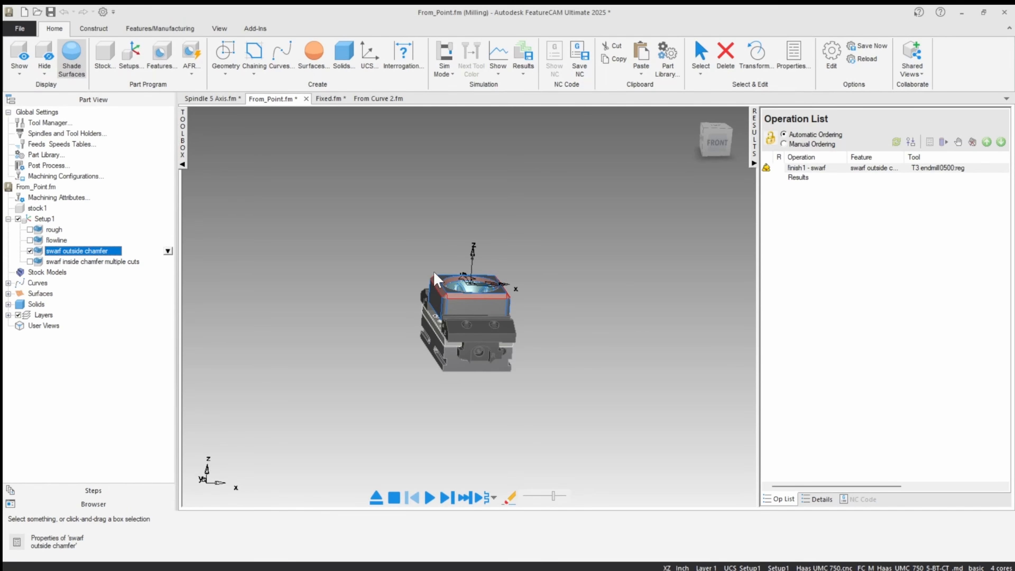
Open the swarf outside chamfer's properties and review the swarf operation's 5-axis tool axis settings.
scroll(452, 297, up, 5)
scroll(429, 270, down, 5)
middle_drag(365, 258, 380, 279)
double_click(76, 250)
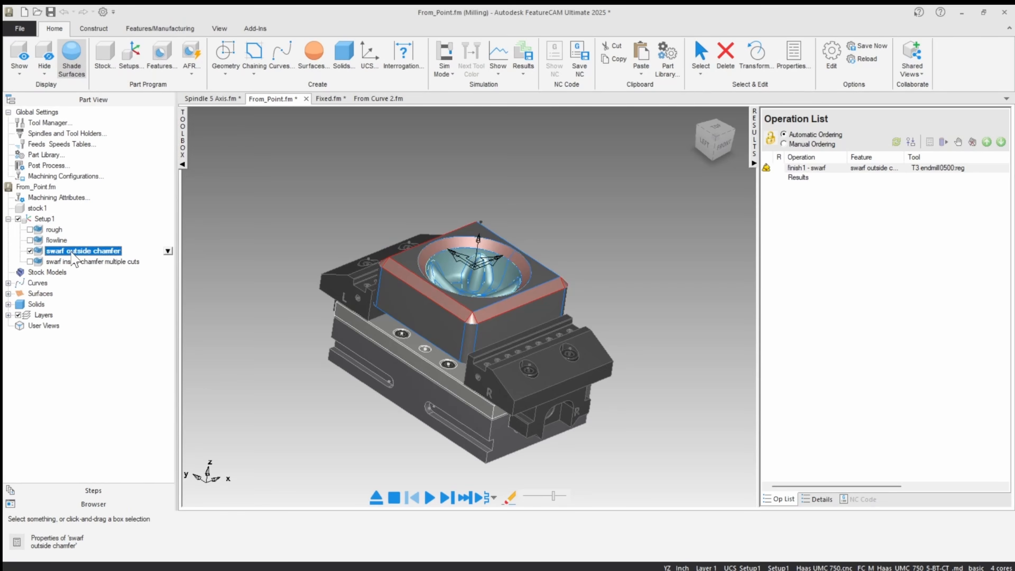
click(582, 229)
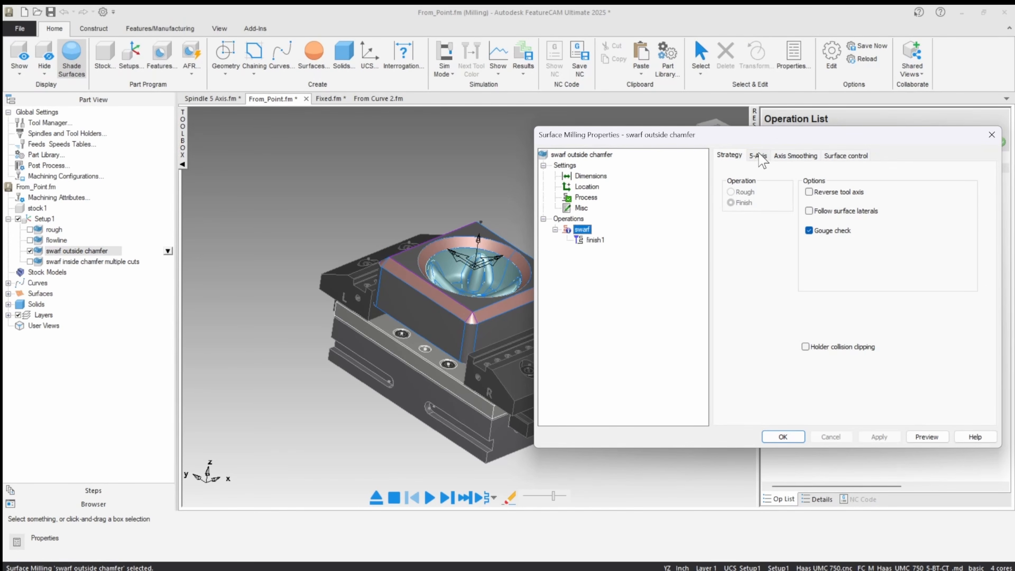
click(758, 156)
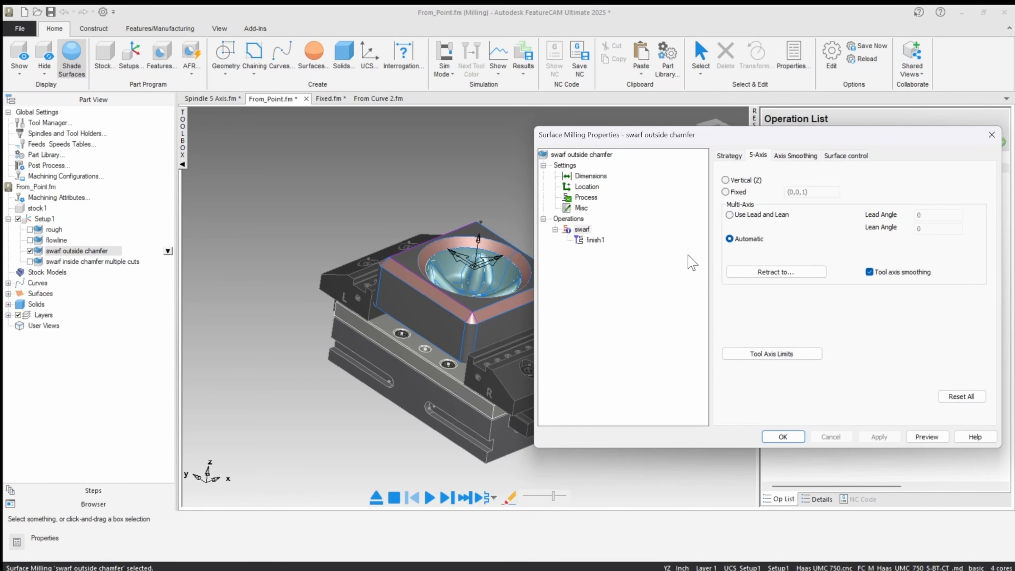
Open the swarf outside chamfer's toolpath preview, leave it, and close the feature properties.
click(916, 437)
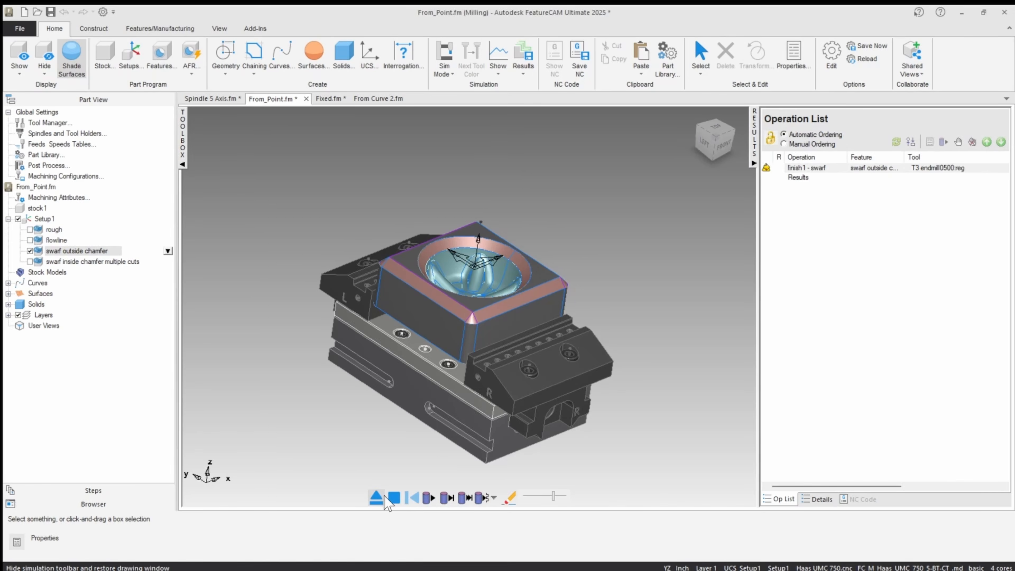
click(377, 497)
click(783, 437)
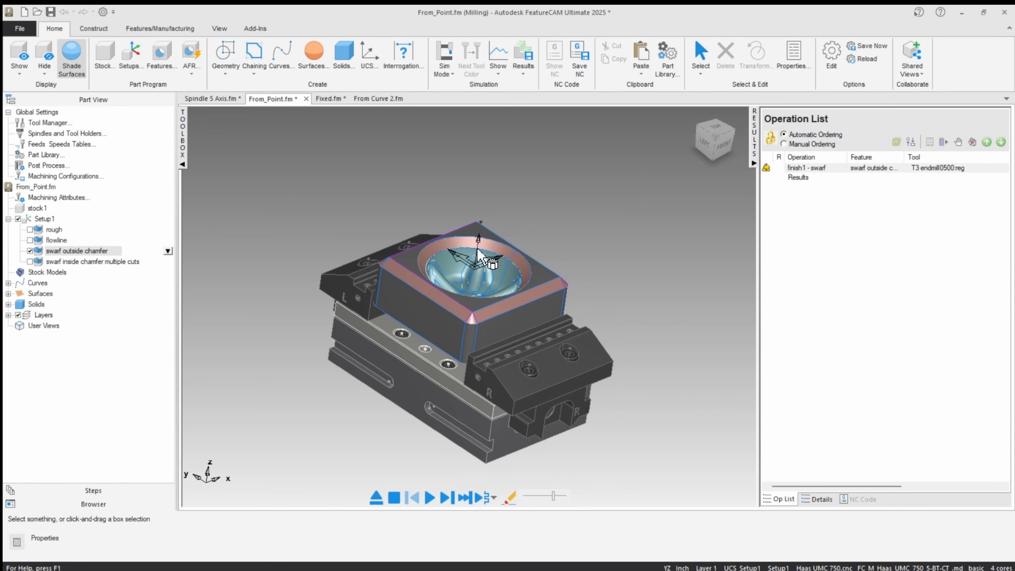
Start a machine simulation of the swarf outside chamfer toolpath at a reduced speed.
click(447, 497)
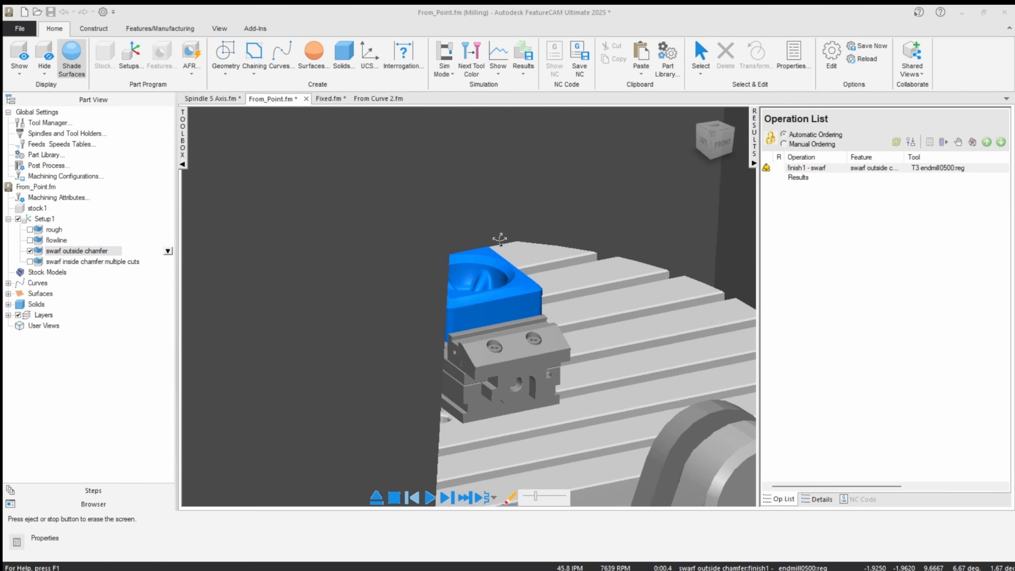
scroll(499, 239, down, 3)
middle_drag(499, 238, 447, 241)
scroll(455, 229, down, 4)
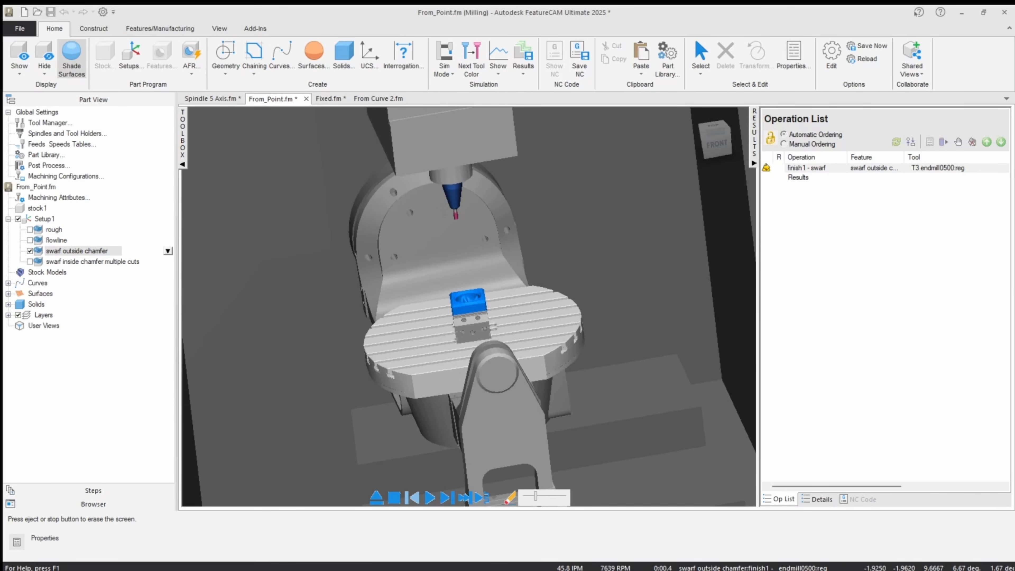
Play the swarf outside chamfer simulation and watch the tool cut the chamfer around the block's top edge.
click(690, 54)
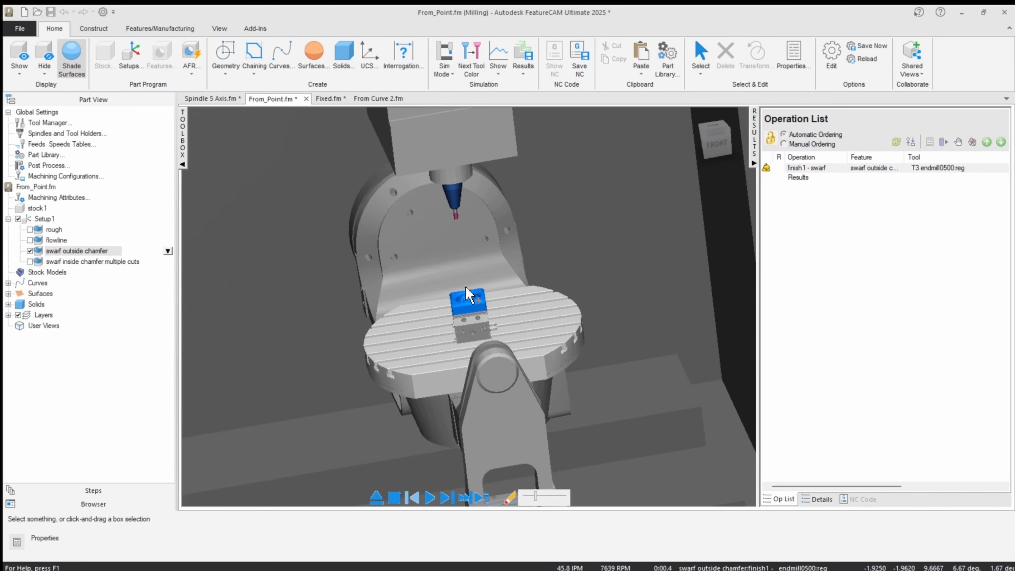
scroll(567, 263, down, 5)
click(586, 244)
scroll(484, 303, up, 3)
middle_drag(640, 248, 584, 239)
click(498, 396)
click(428, 500)
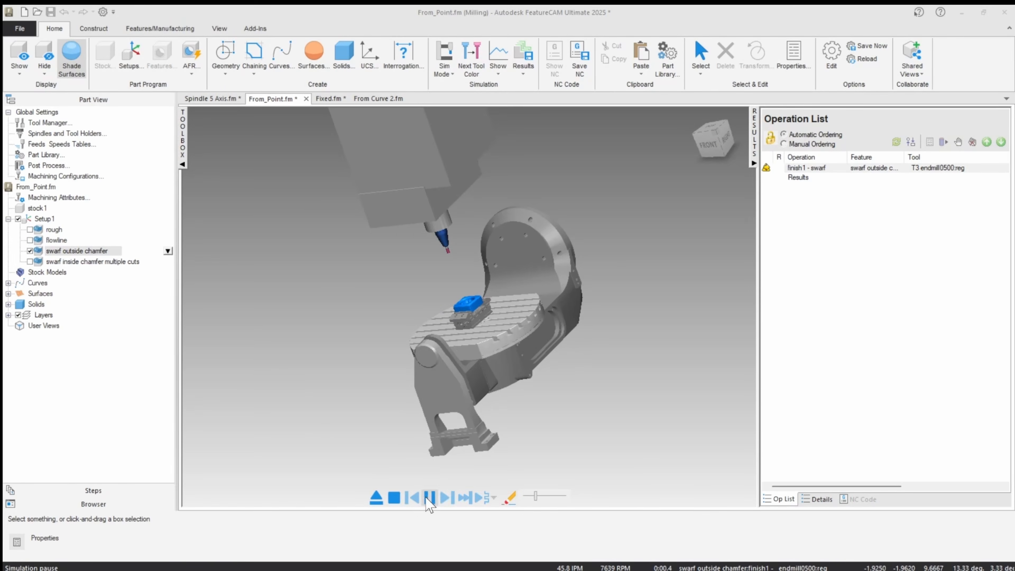
scroll(430, 309, up, 3)
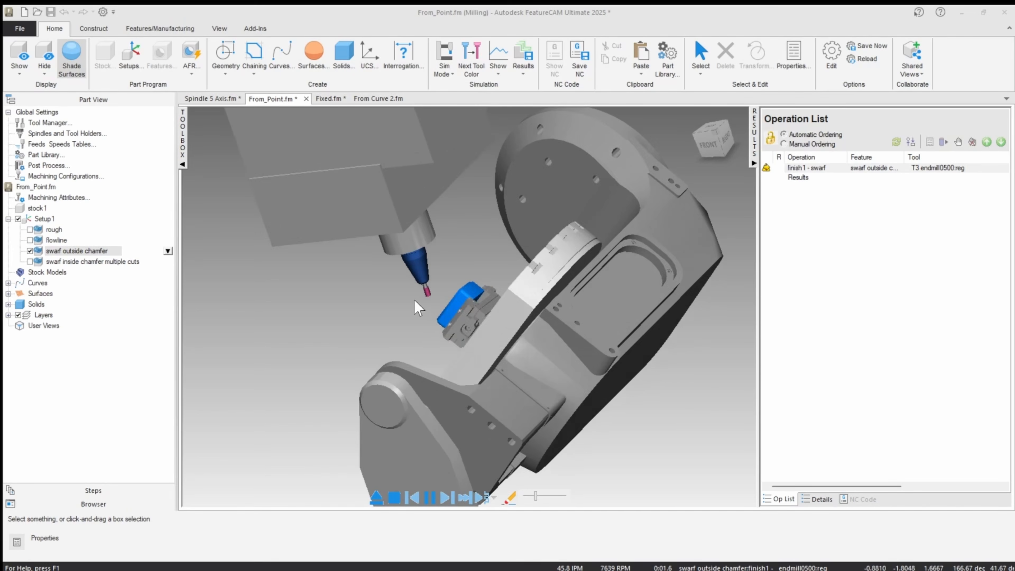
scroll(427, 338, up, 5)
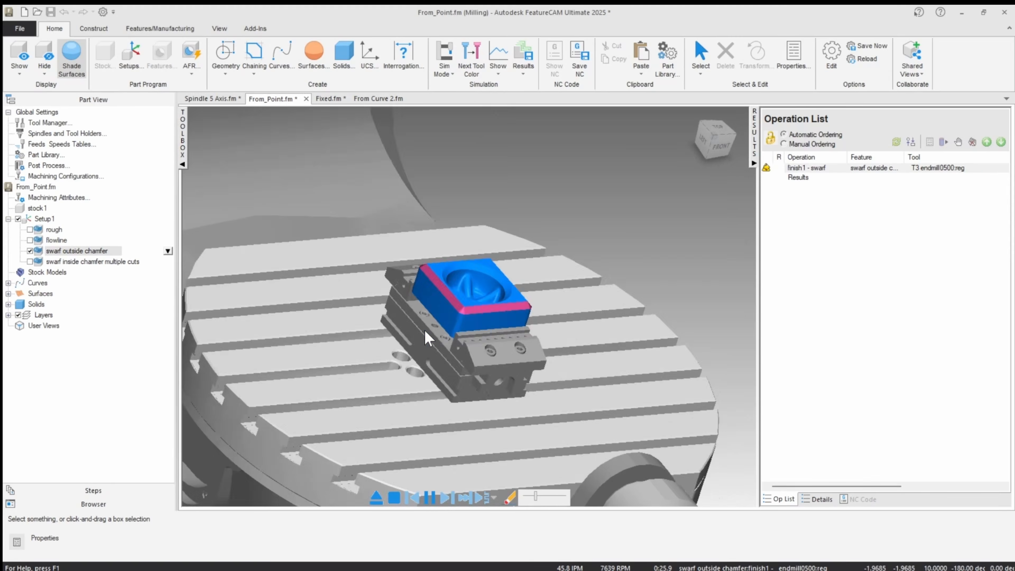
Exit the simulation, deactivate the swarf outside chamfer feature, and activate the swarf inside chamfer multiple cuts feature.
click(395, 497)
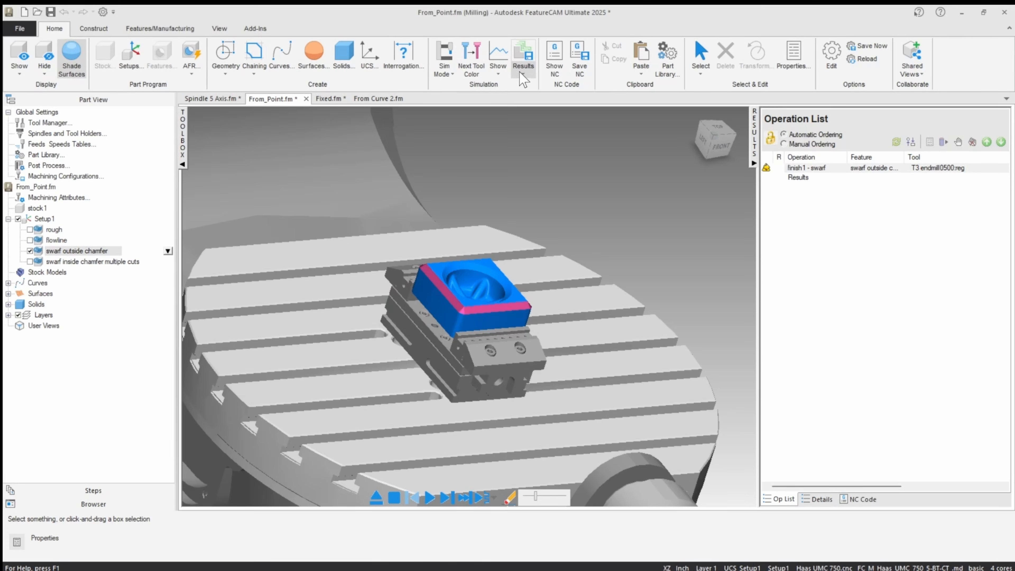
click(376, 498)
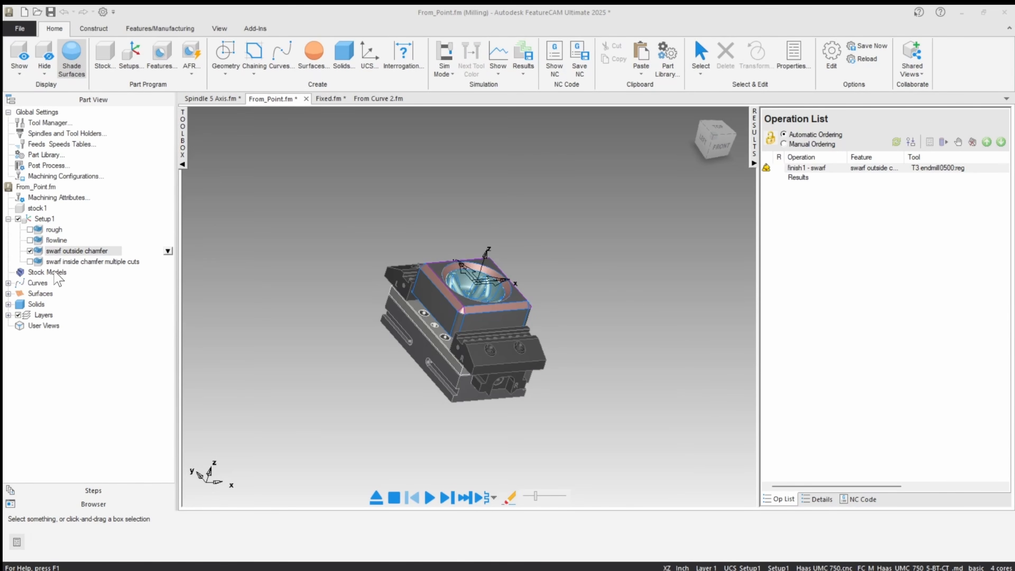
click(29, 251)
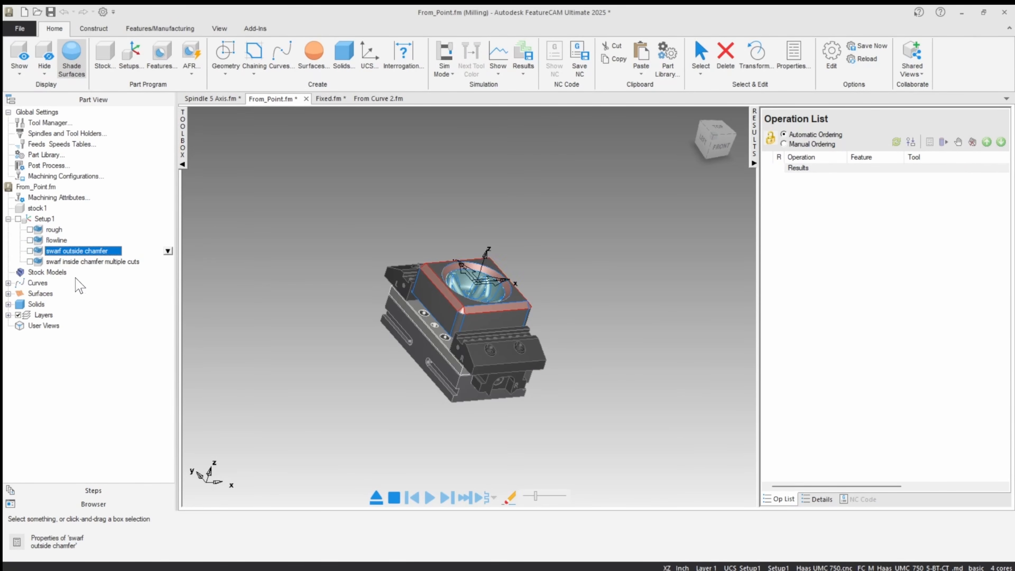
click(30, 261)
scroll(354, 288, up, 1)
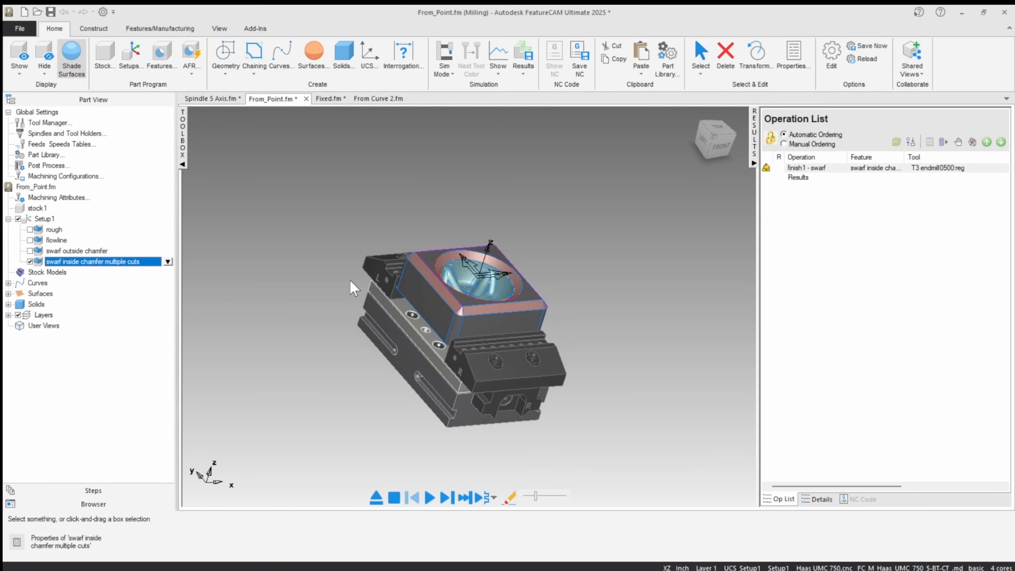
scroll(436, 236, up, 3)
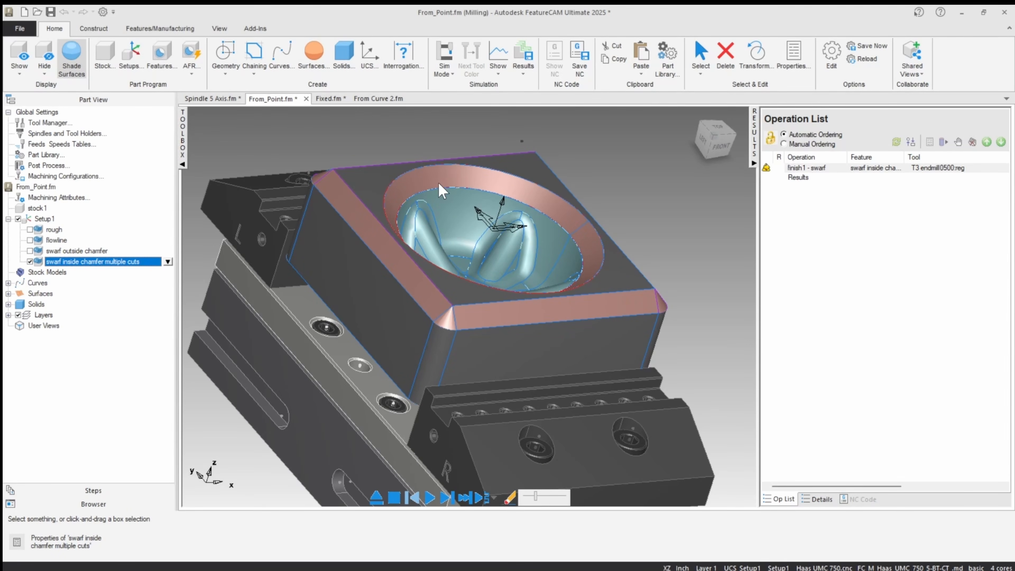
Review the finish1 milling attributes of swarf inside chamfer multiple cuts, including Multiple Cuts and Z increment, and close the properties.
double_click(84, 264)
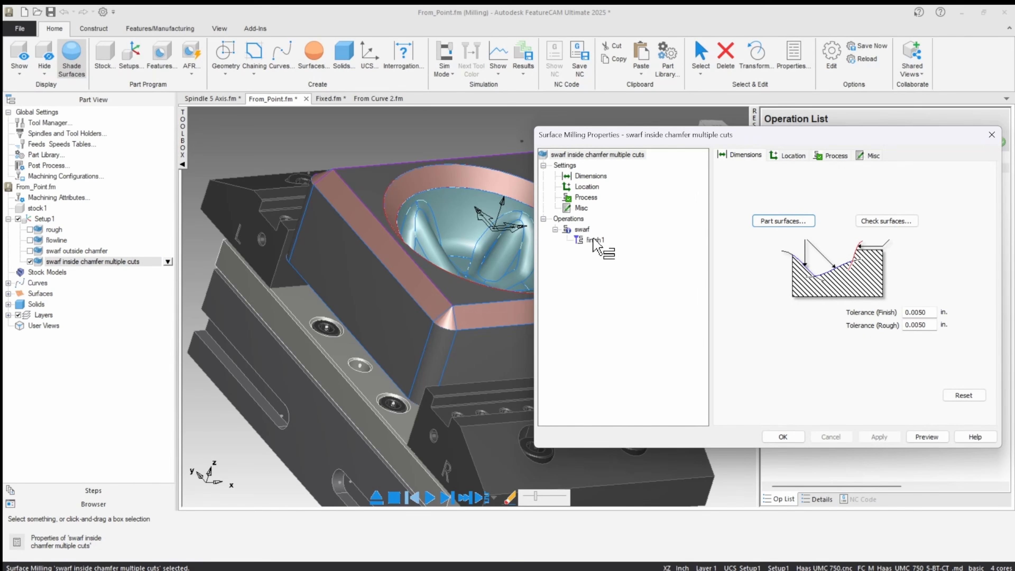
click(589, 239)
click(851, 155)
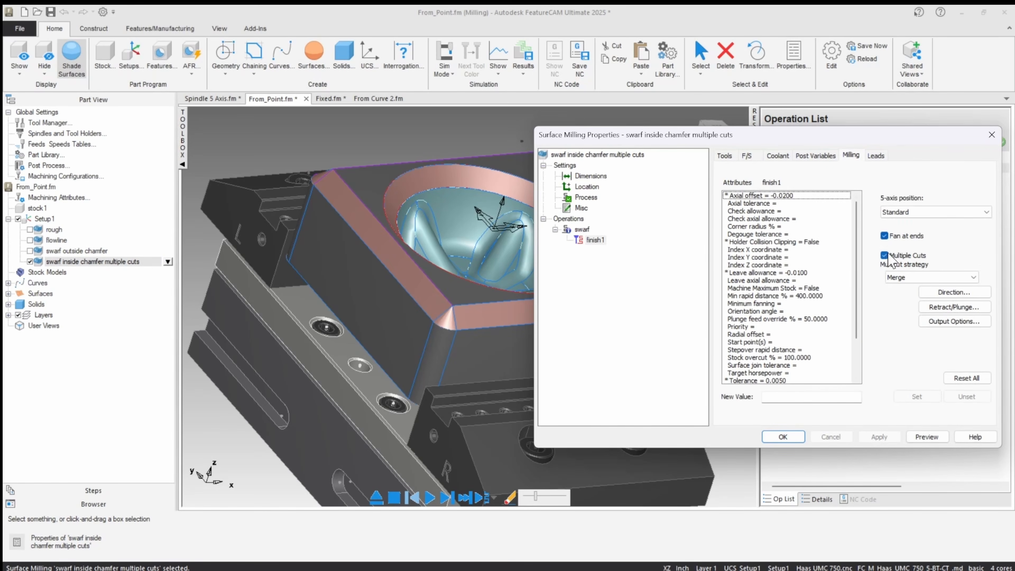
scroll(760, 284, down, 2)
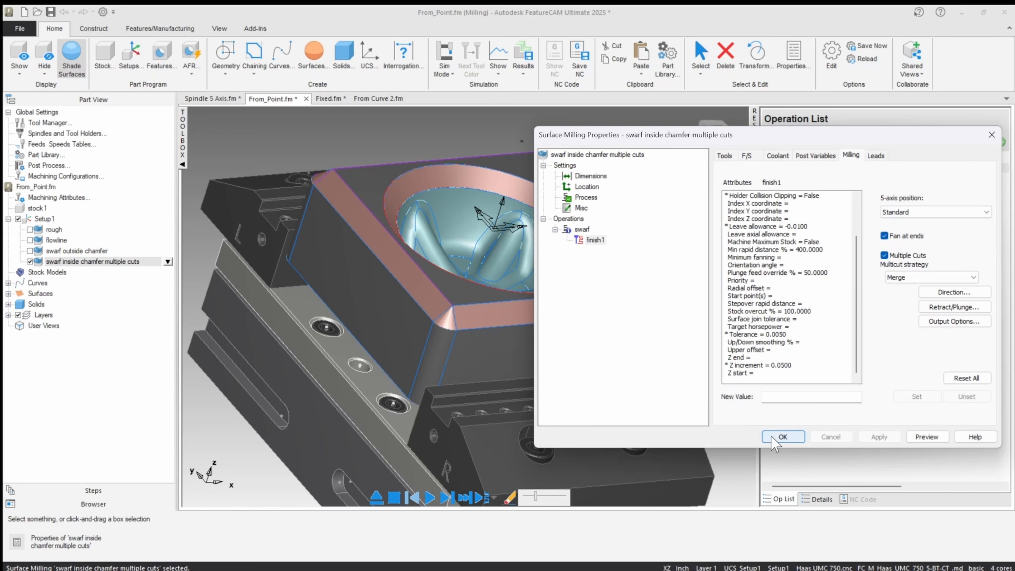
click(783, 437)
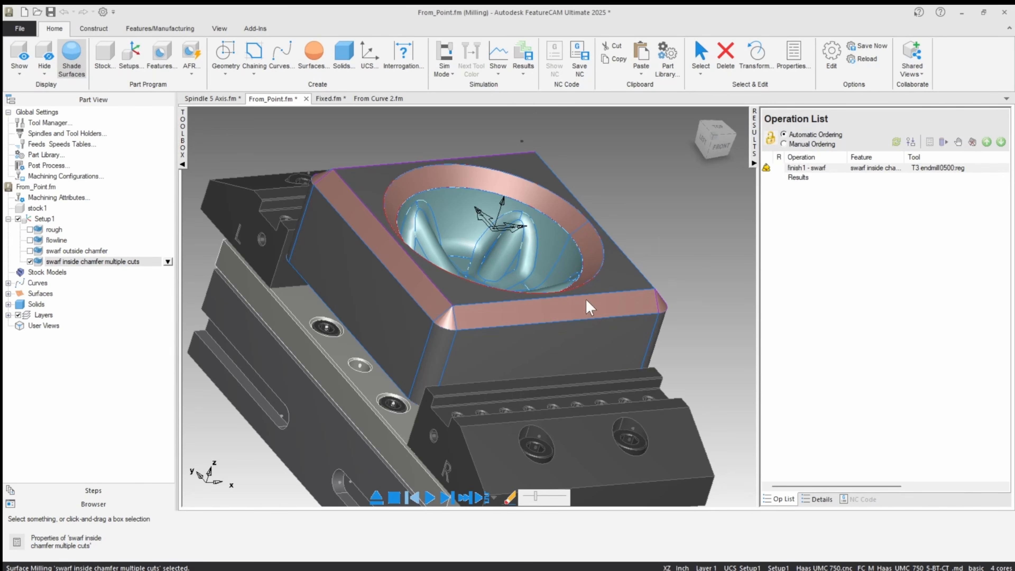
Simulate the swarf inside chamfer multiple cuts toolpath, starting at a reduced speed and finishing at a faster one.
click(447, 498)
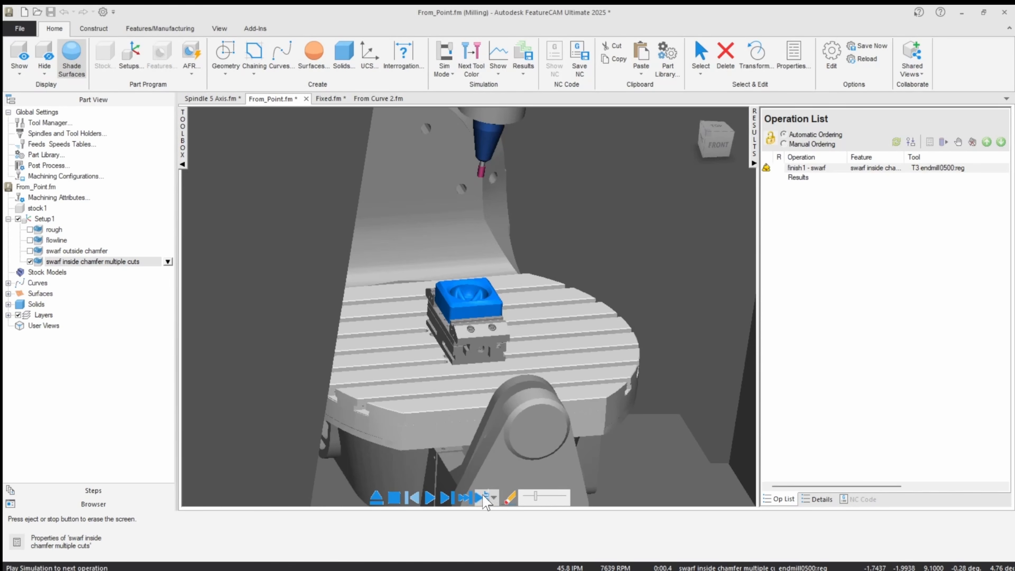
drag(536, 497, 532, 497)
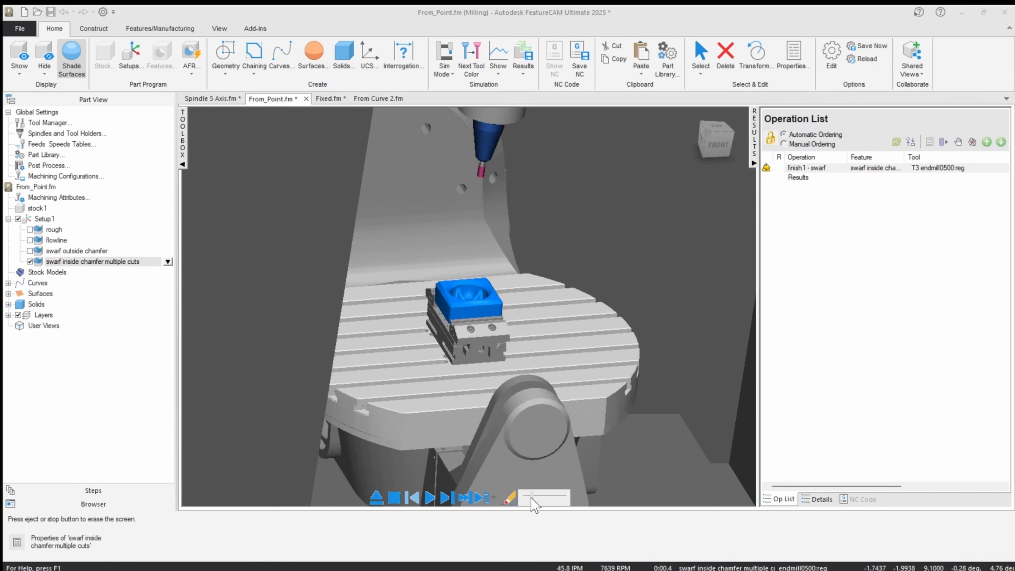
click(429, 499)
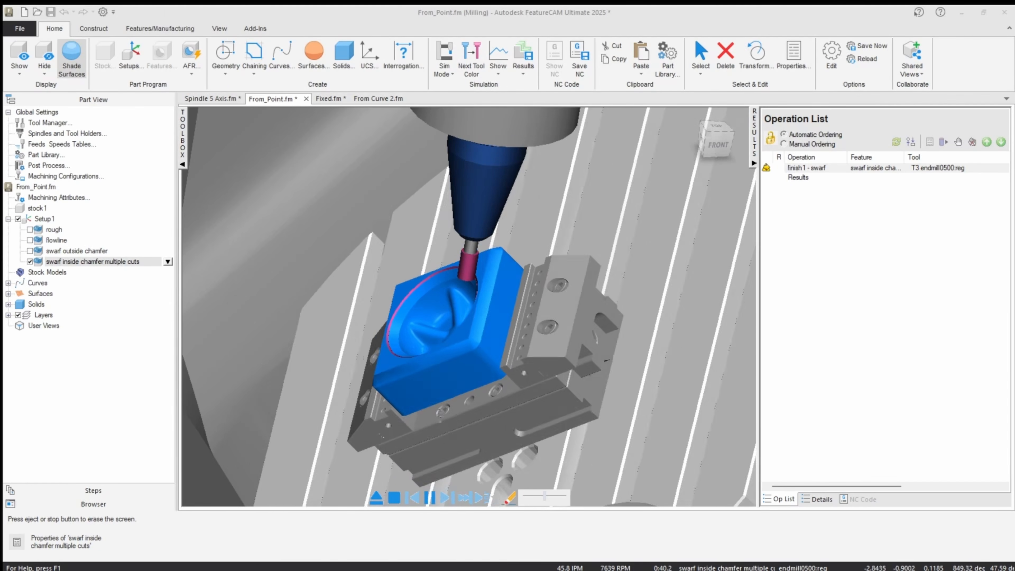
middle_drag(477, 370, 453, 347)
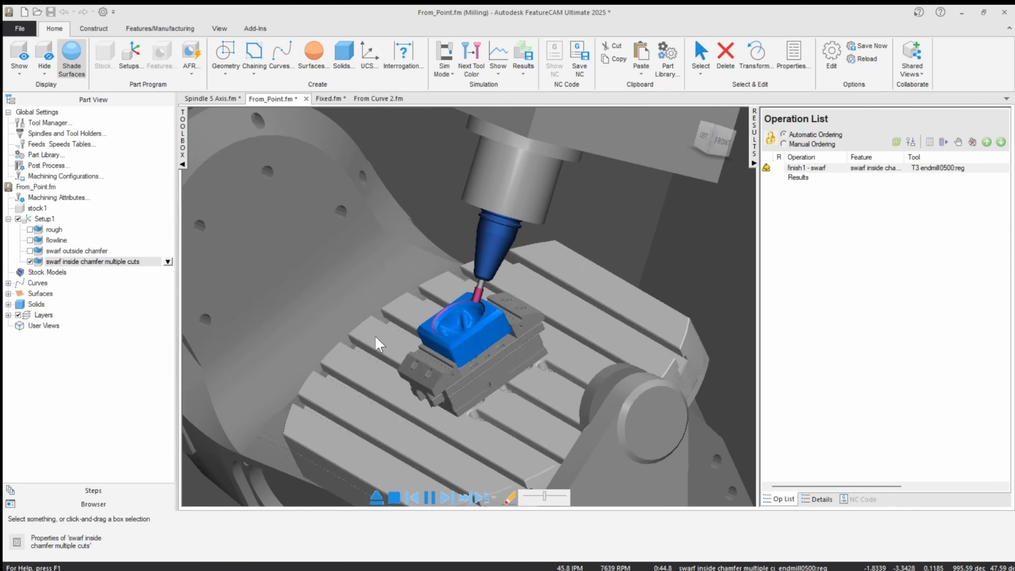
scroll(378, 344, up, 3)
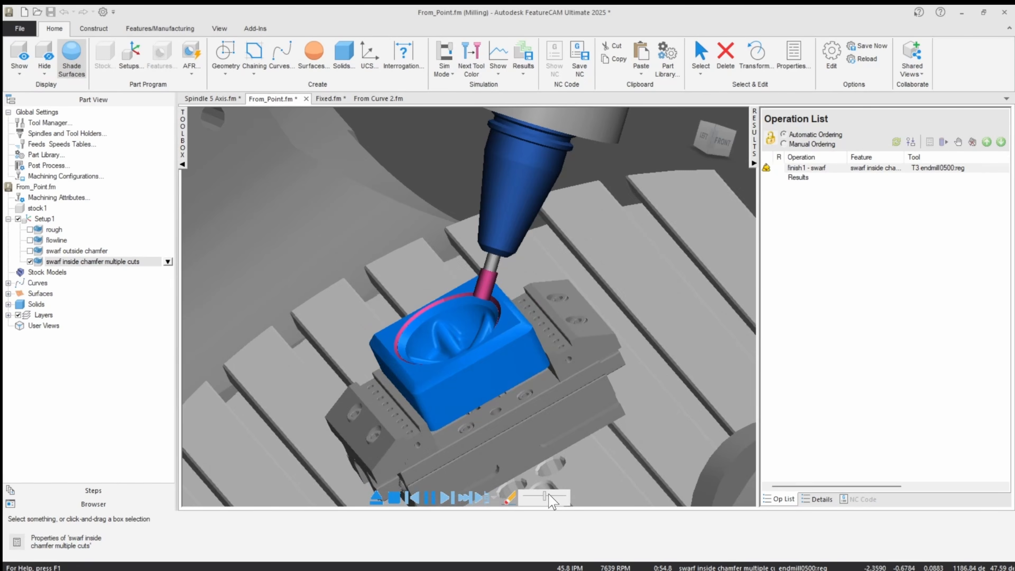
drag(549, 496, 556, 496)
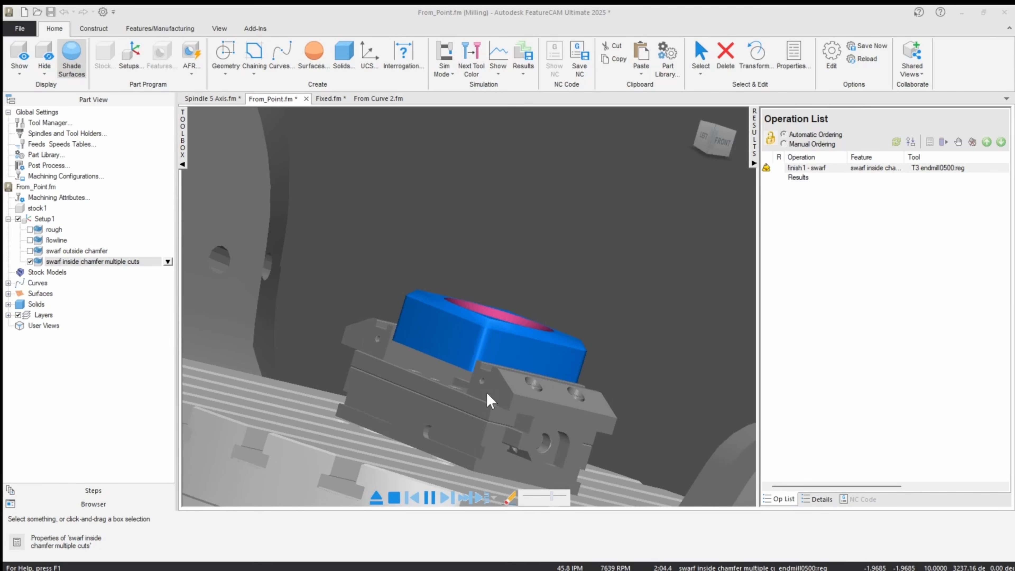
Exit the simulation and switch to the From Curve 2.fm document.
click(376, 498)
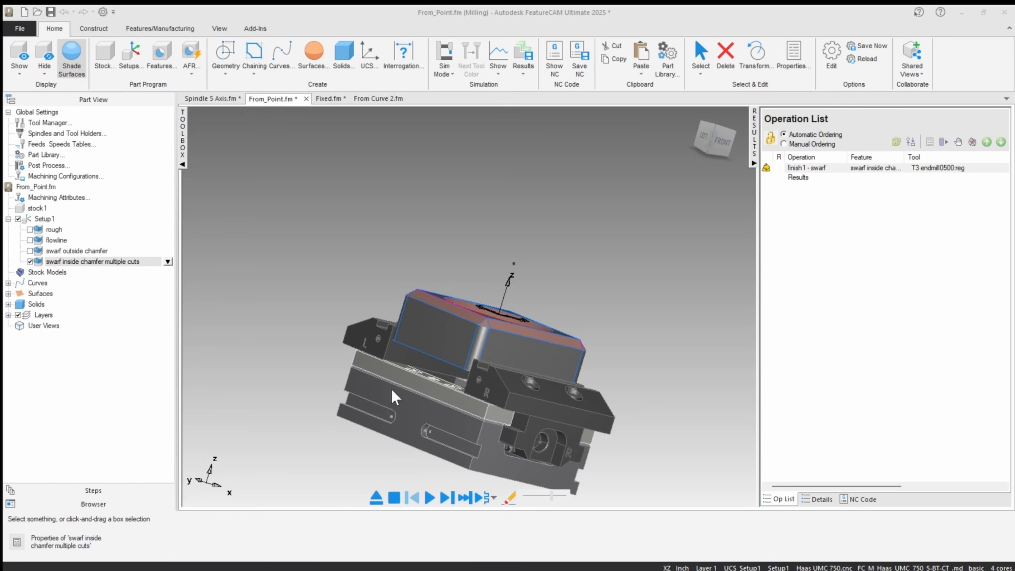
click(375, 228)
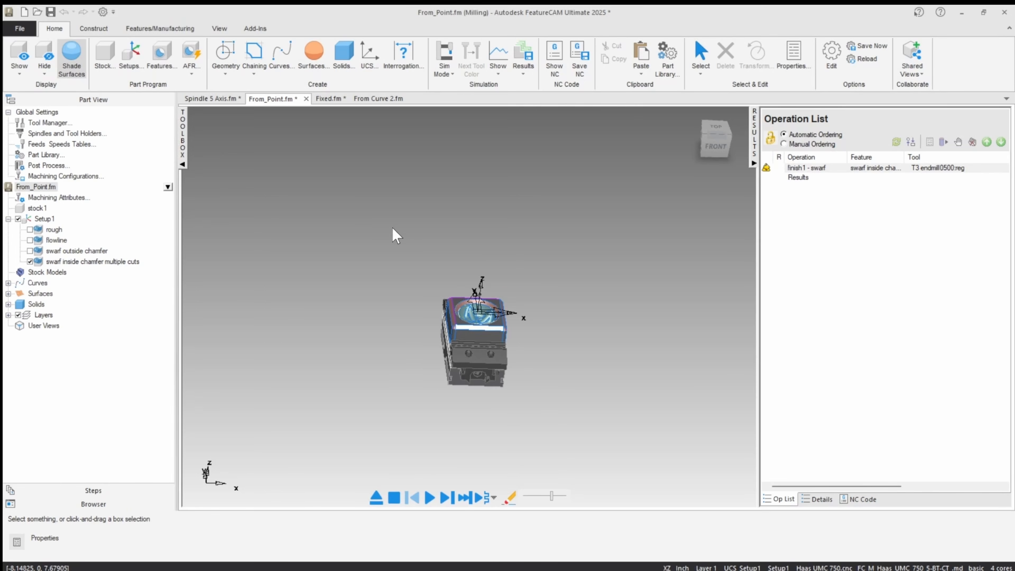
click(376, 99)
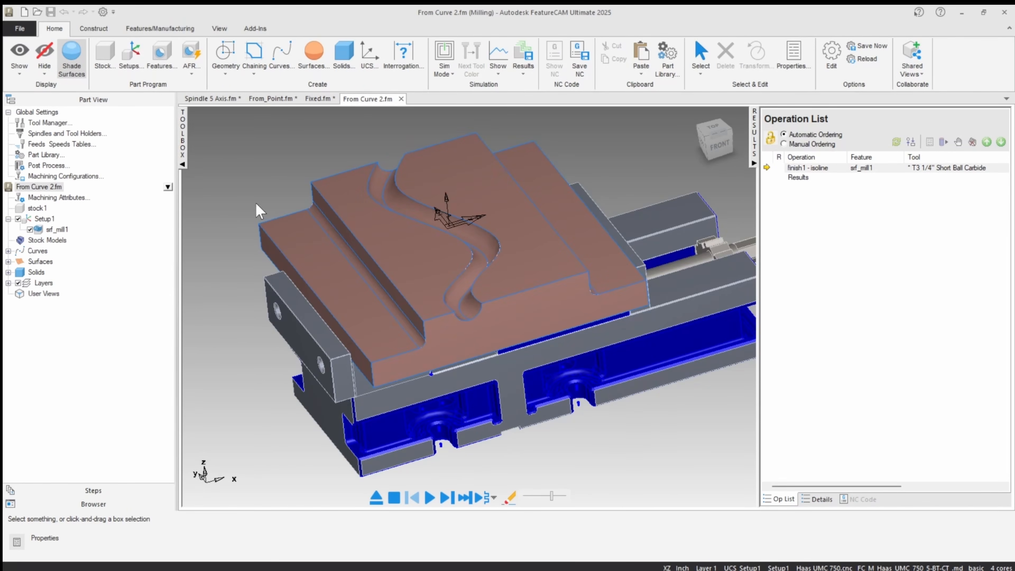
Highlight both faces of the curved groove and examine its shape from several angles.
click(463, 295)
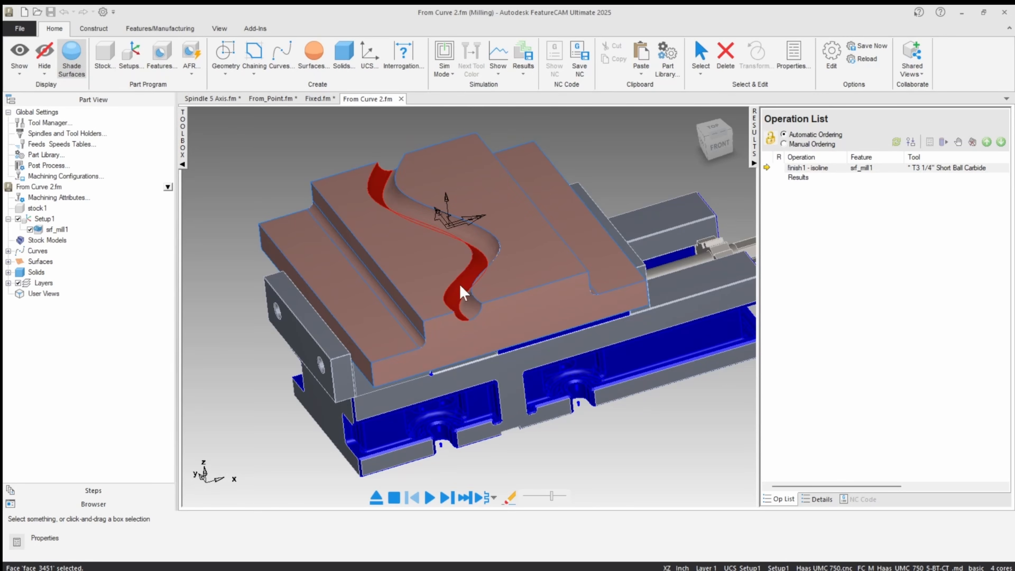
shift+click(396, 203)
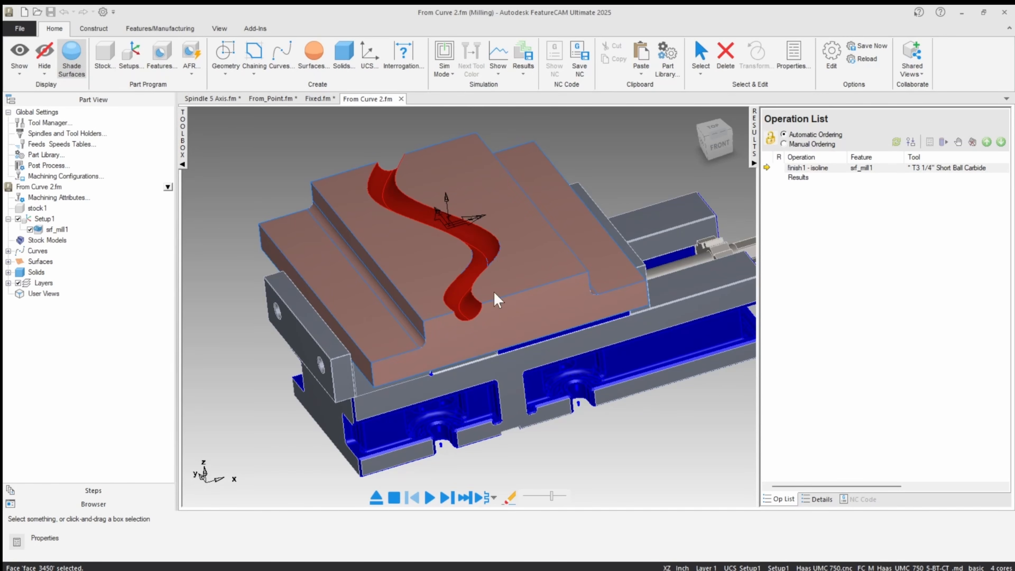
click(270, 230)
mouse_move(271, 231)
middle_down()
mouse_move(312, 192)
mouse_move(275, 239)
middle_up()
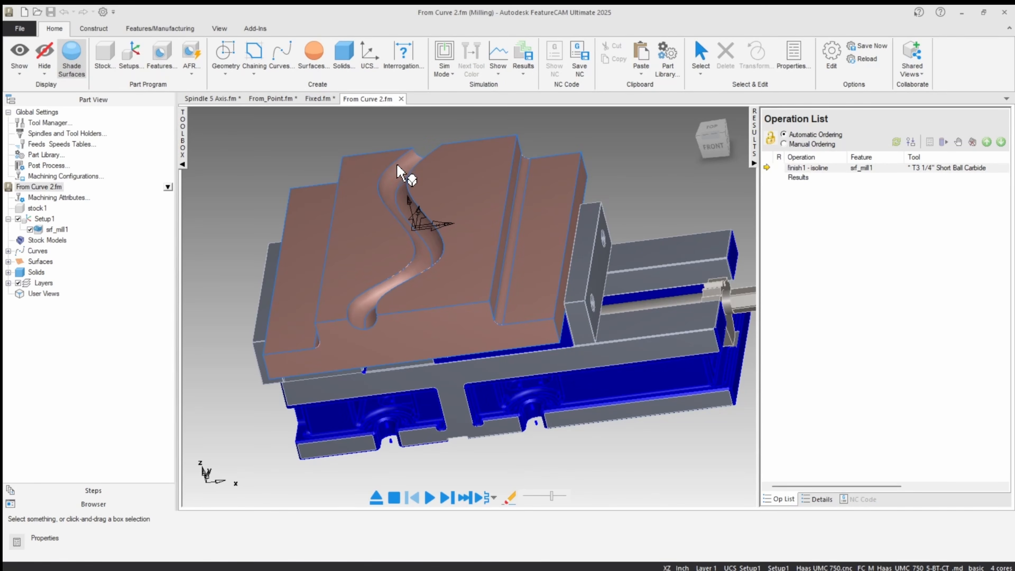
middle_drag(417, 186, 463, 162)
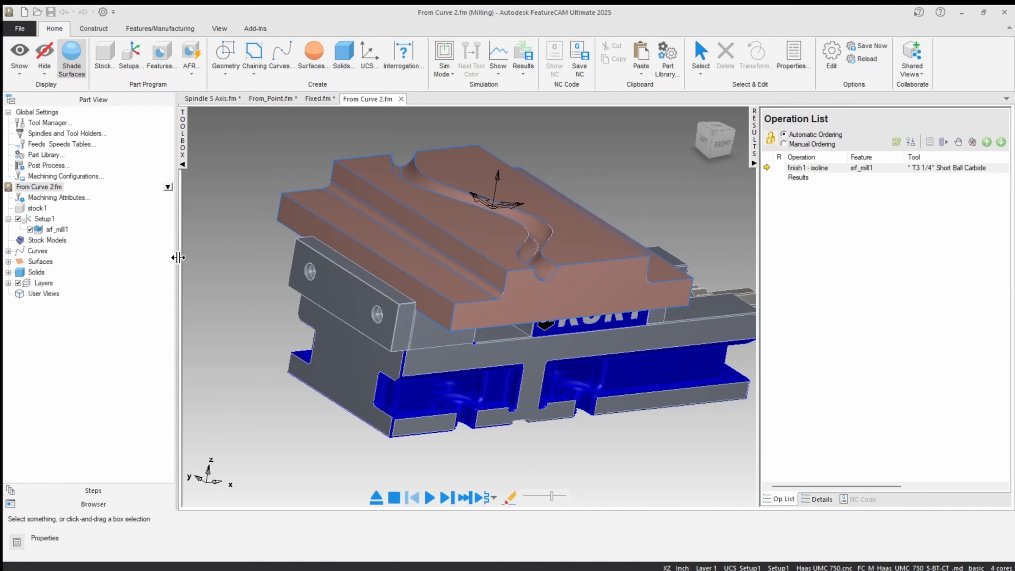
Open the isoline operation in srf_mill1's properties and highlight each of the two groove faces in turn.
click(56, 230)
double_click(56, 230)
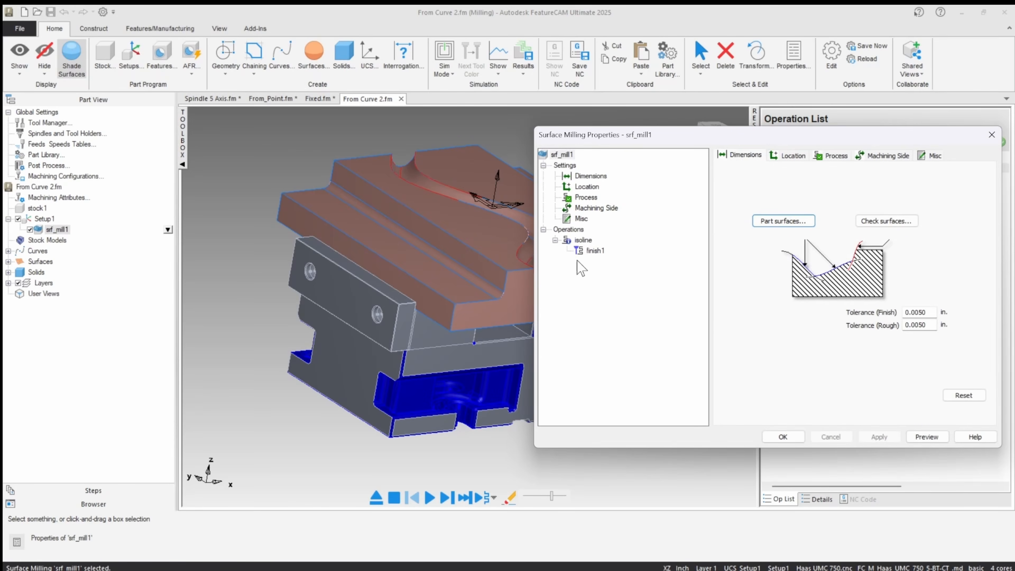
drag(583, 240, 574, 264)
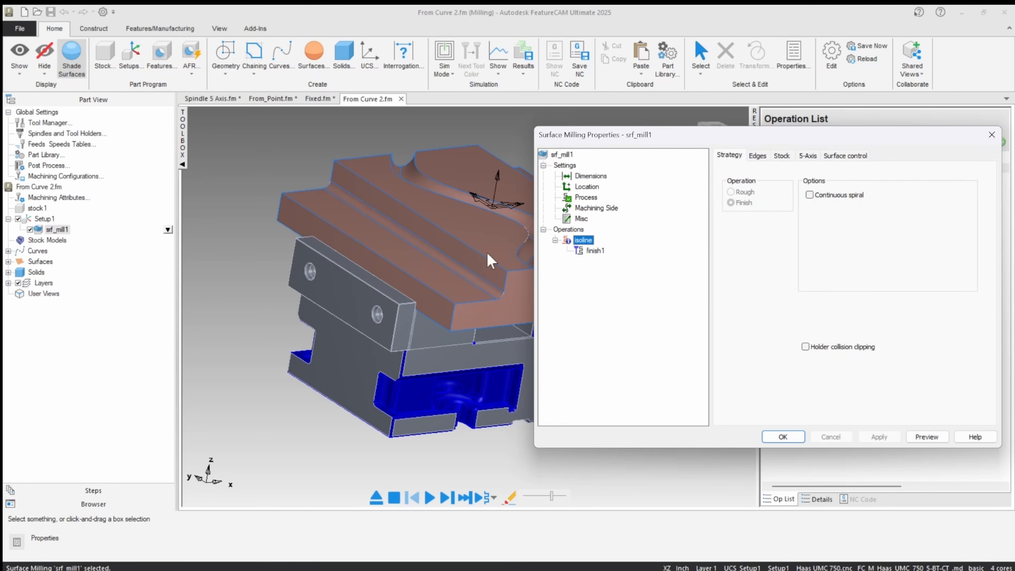
middle_drag(473, 267, 373, 288)
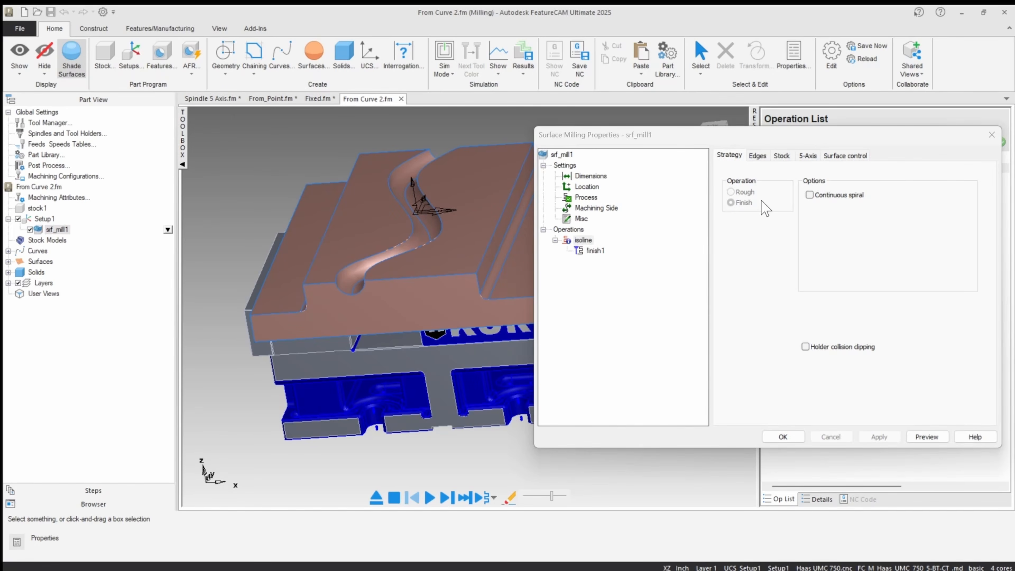
click(411, 180)
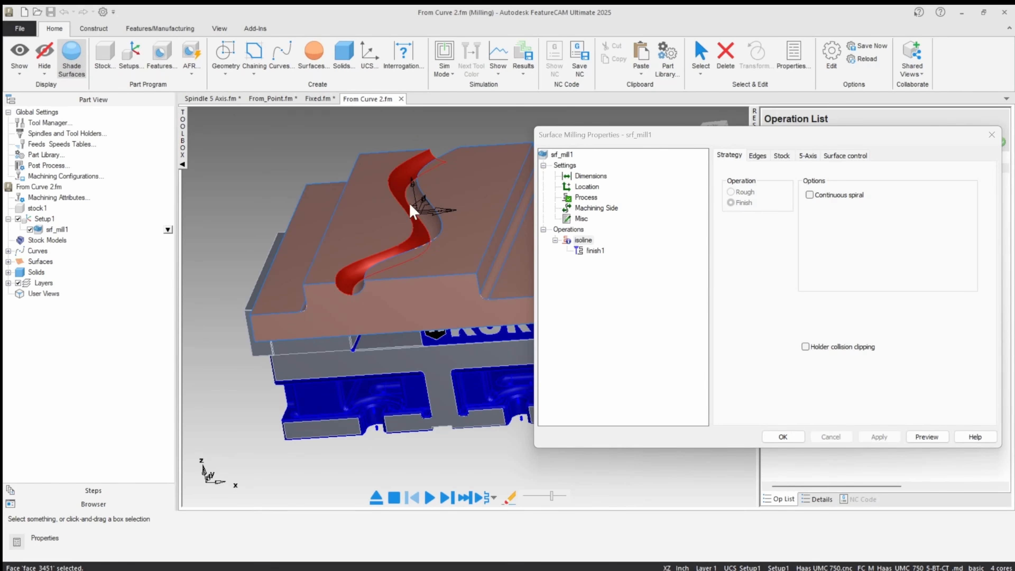
click(428, 218)
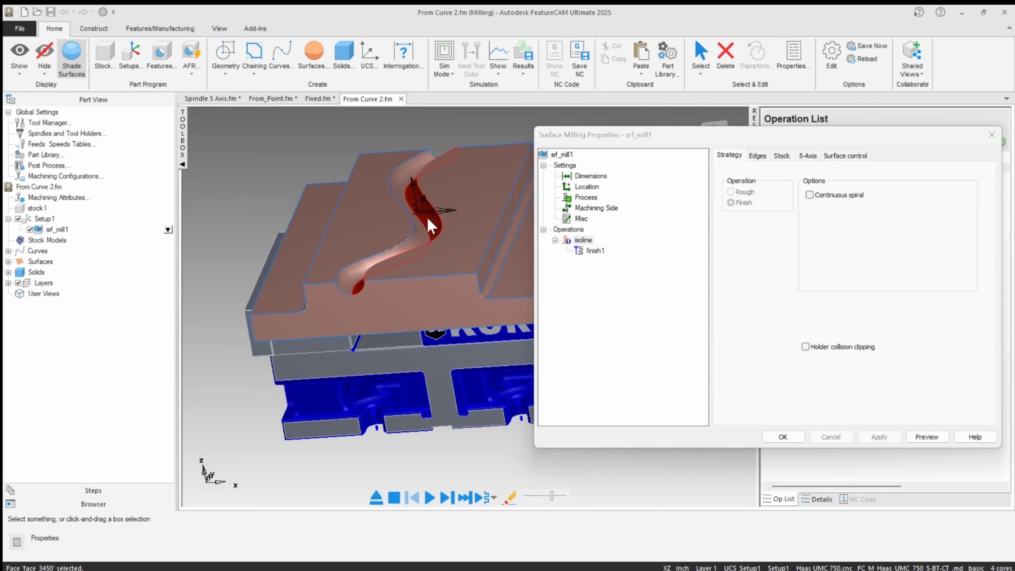
Review the isoline operation's surface control start curves and cut directions on the groove, and open its 5-axis settings.
click(855, 156)
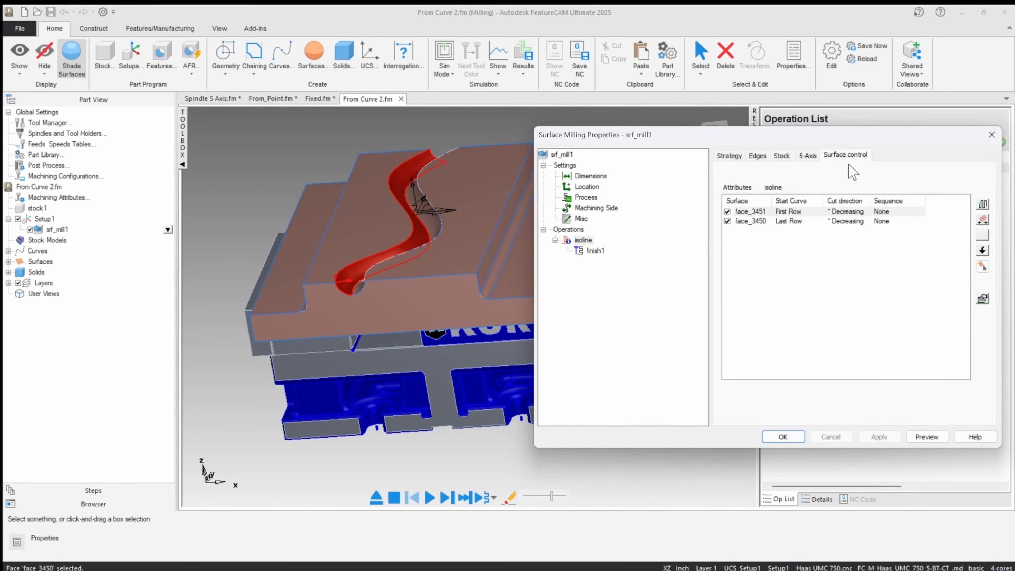
click(328, 198)
scroll(331, 276, up, 5)
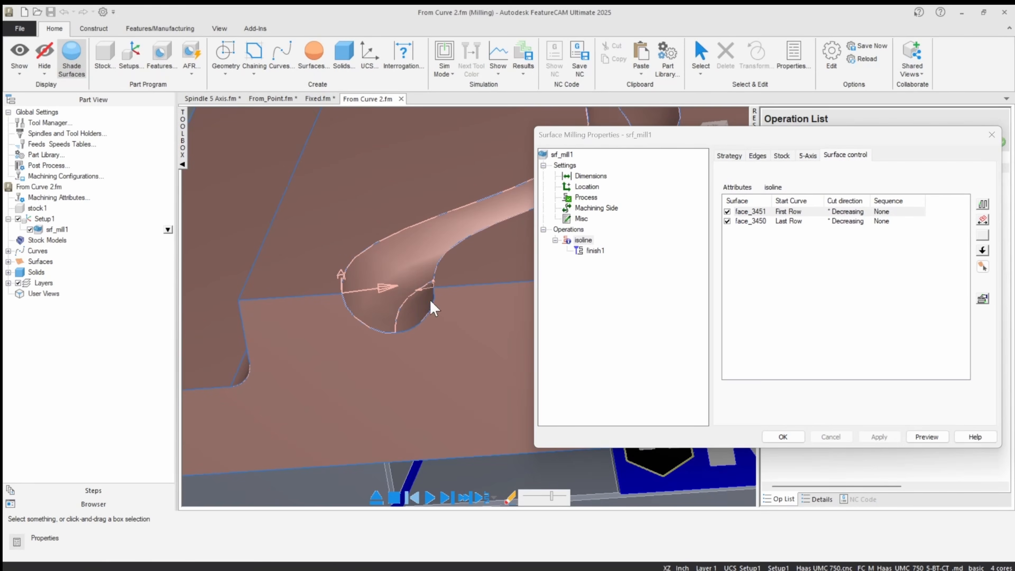
scroll(443, 303, down, 5)
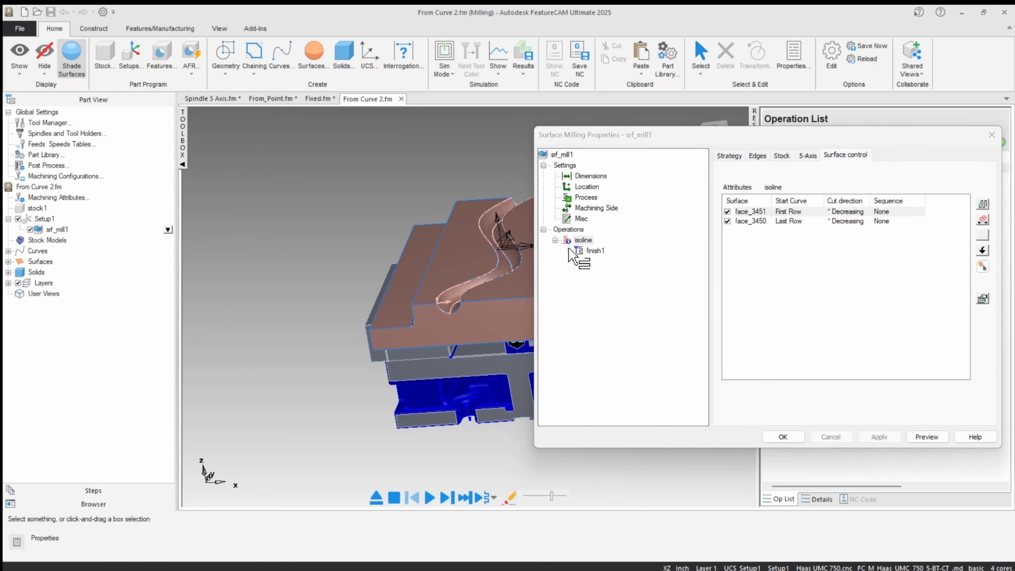
click(809, 156)
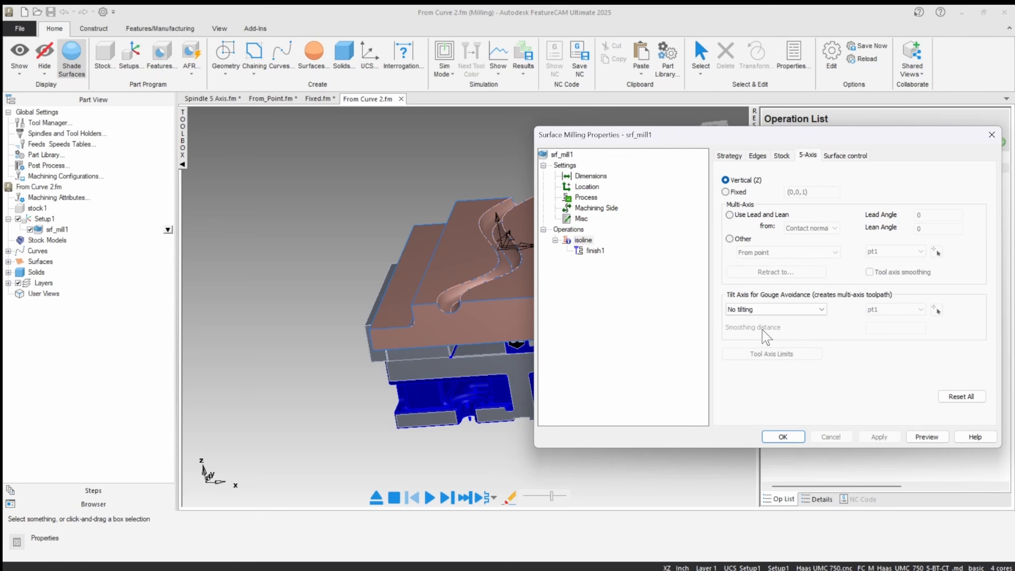
Set the isoline operation's multi-axis tool axis control to Other with the From curve option.
click(730, 239)
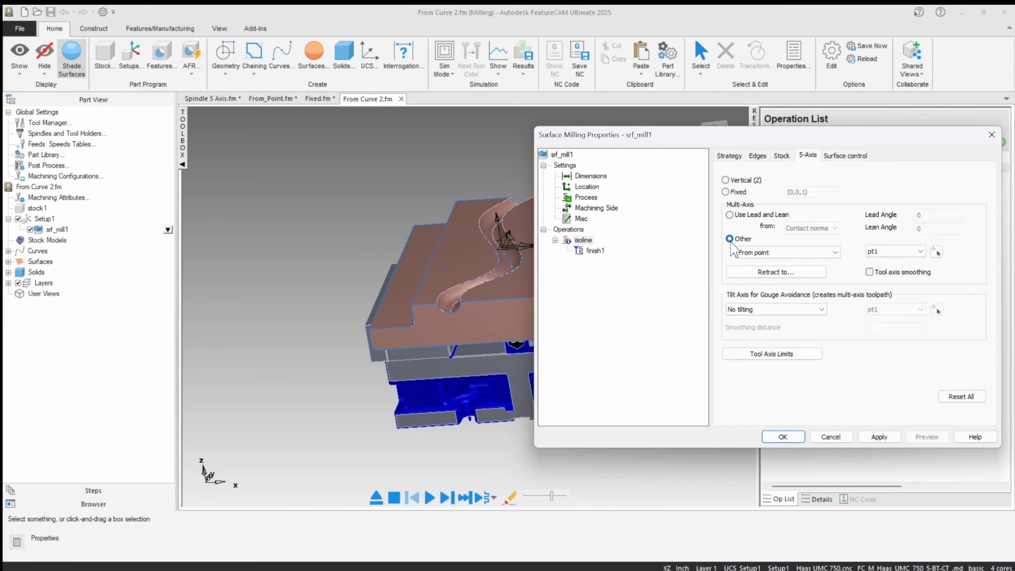
click(793, 252)
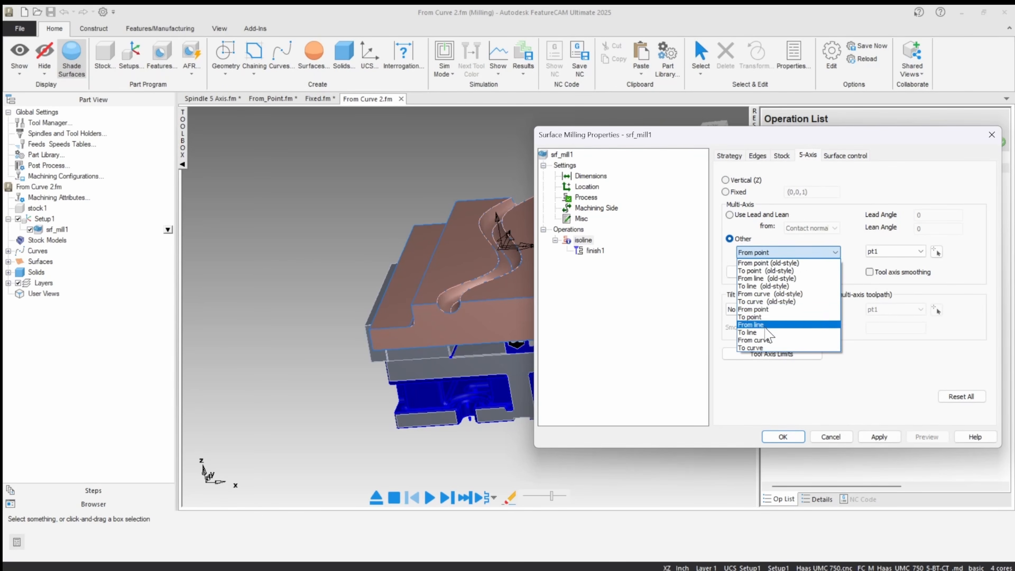
click(755, 340)
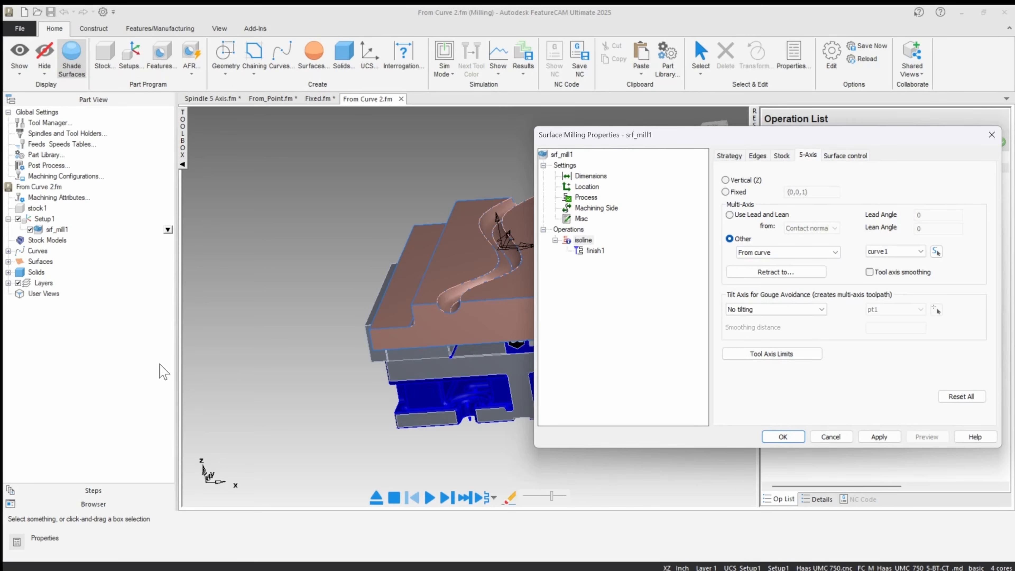
Highlight curve1 from the part's curves and examine its position above the groove.
click(8, 250)
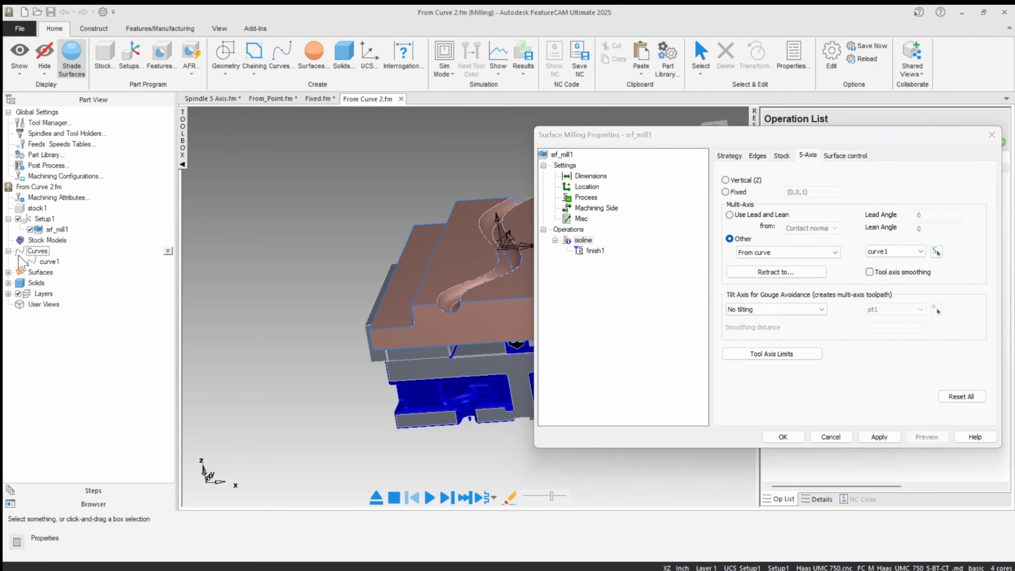
click(49, 261)
mouse_move(300, 308)
middle_down()
mouse_move(322, 260)
mouse_move(295, 275)
mouse_move(299, 292)
middle_up()
scroll(502, 267, up, 2)
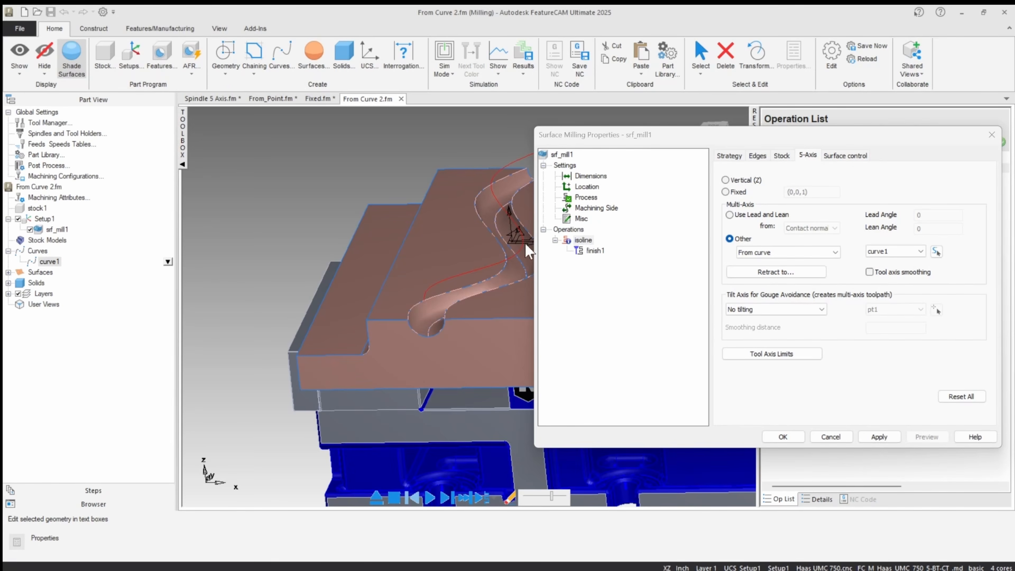
Pick the curve above the groove as the tool axis curve, then apply and accept the srf_mill1 properties.
click(936, 251)
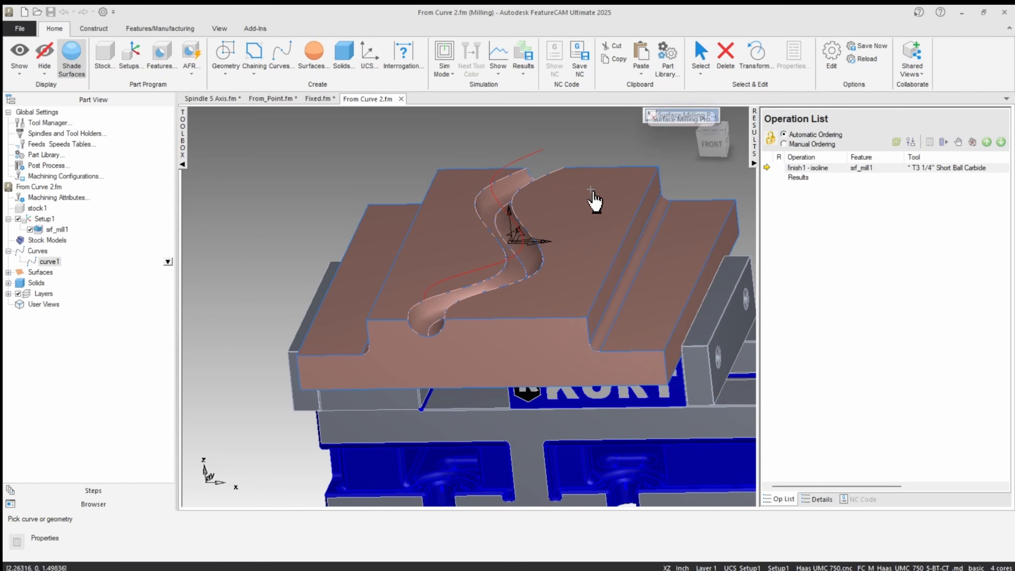
click(532, 158)
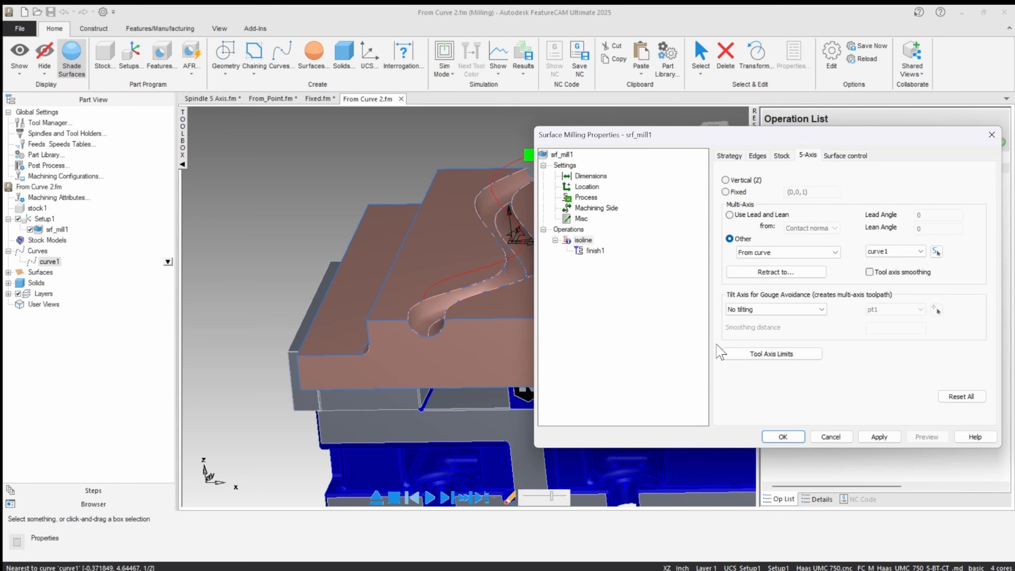
click(883, 440)
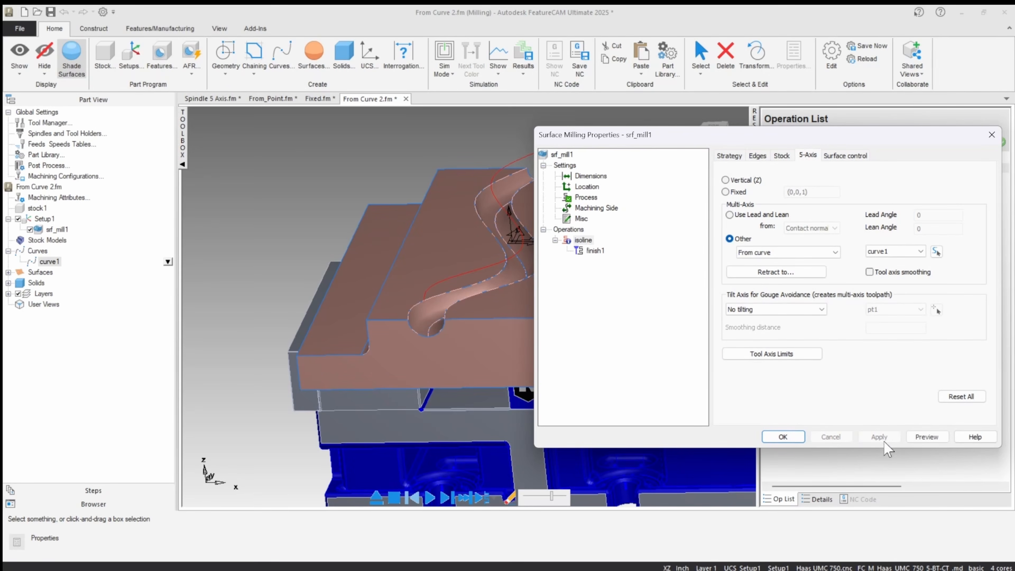
click(783, 436)
Start a Machine simulation of the isoline toolpath and advance it by one step.
click(444, 70)
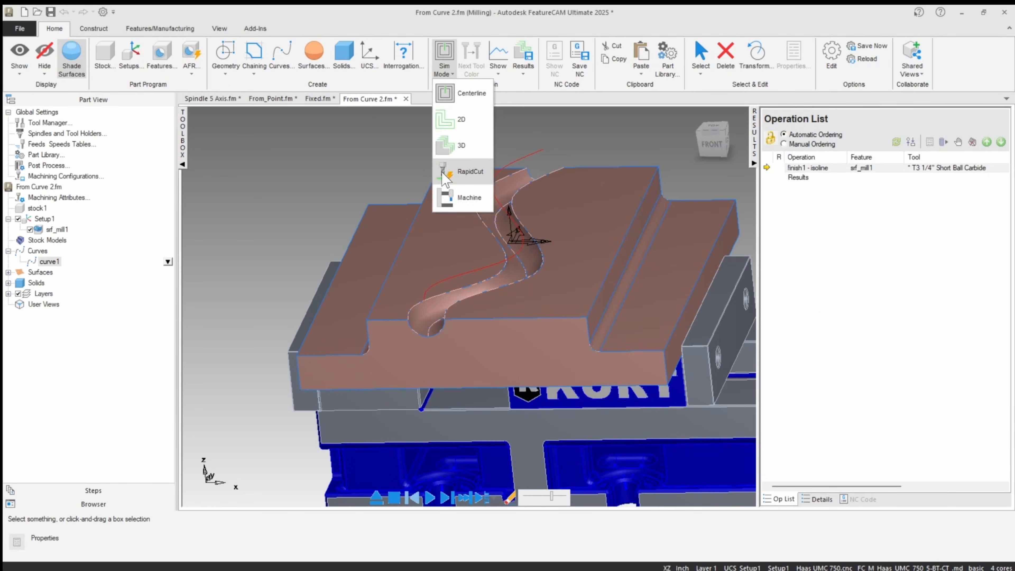
click(447, 198)
click(445, 498)
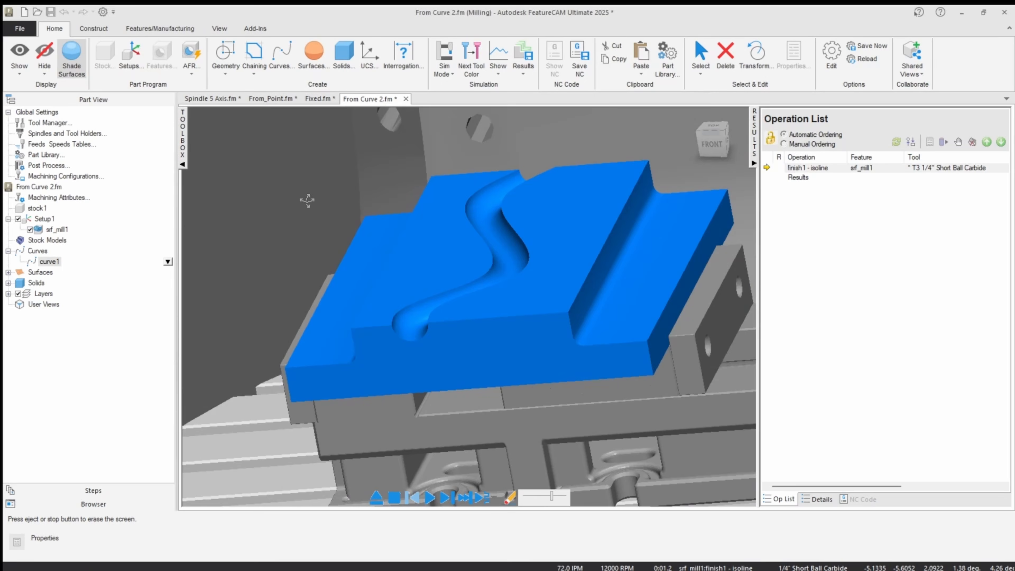
Hide the machine enclosure panel in the simulation and bring the part on the table into close view.
scroll(308, 201, down, 8)
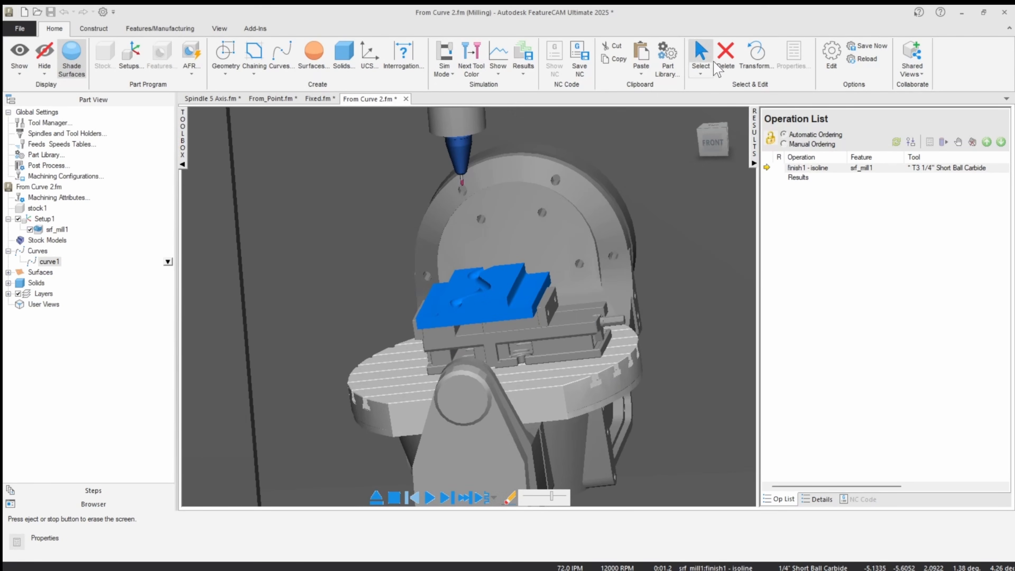
scroll(570, 224, down, 4)
click(700, 58)
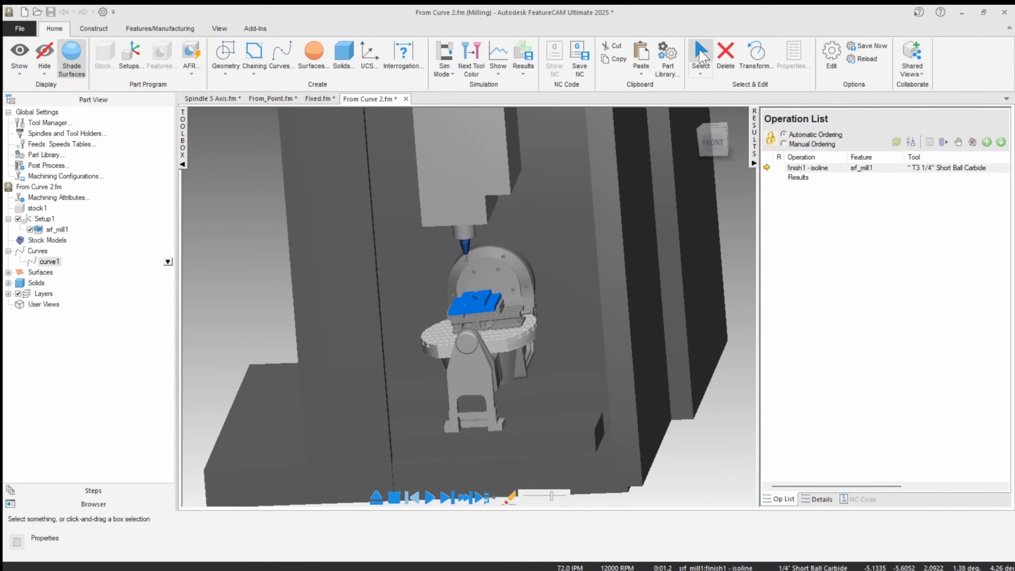
click(606, 191)
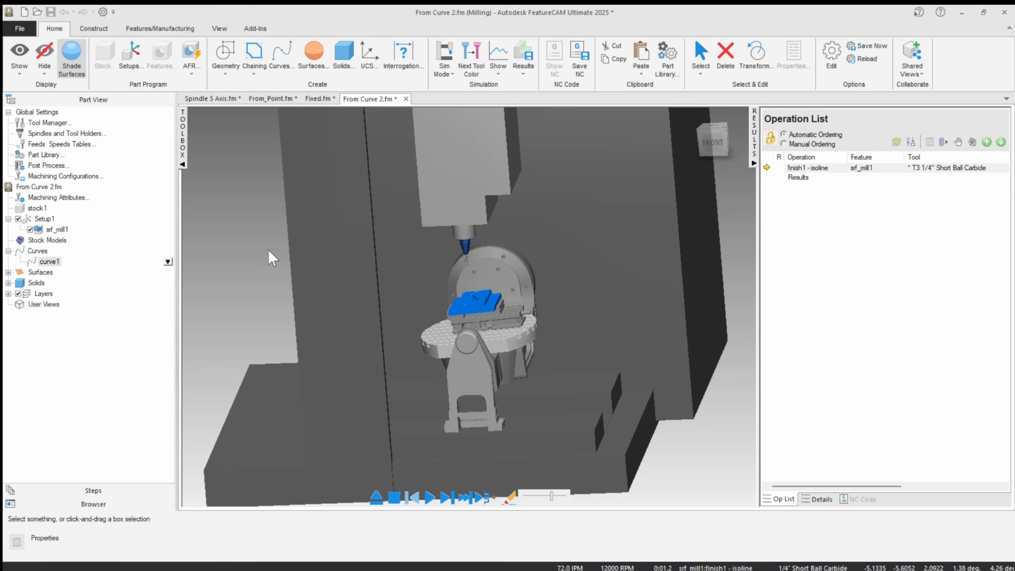
scroll(408, 284, up, 6)
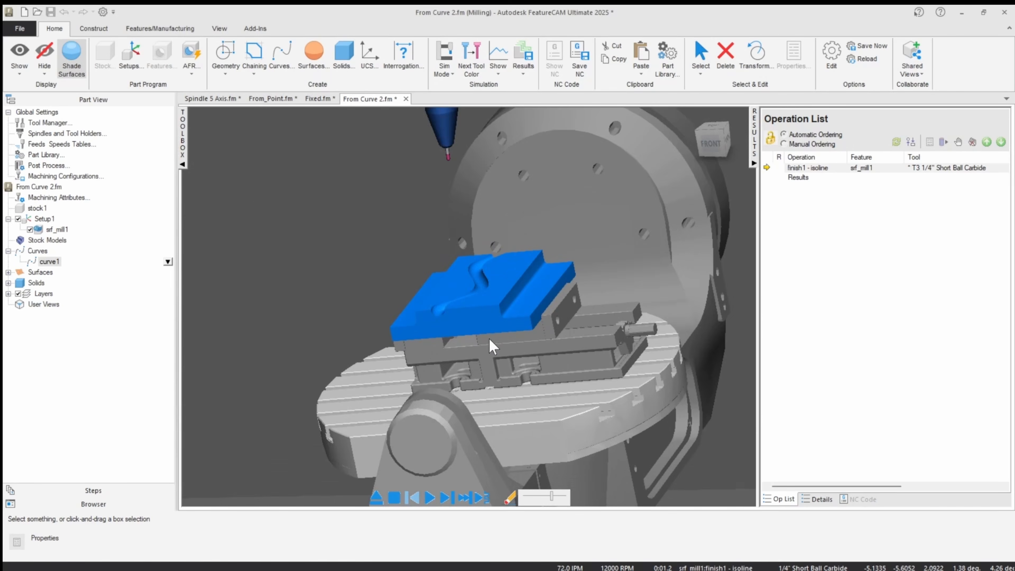
scroll(493, 347, up, 2)
Play the isoline machine simulation and watch the tool and table motion from the front and several angles.
click(430, 497)
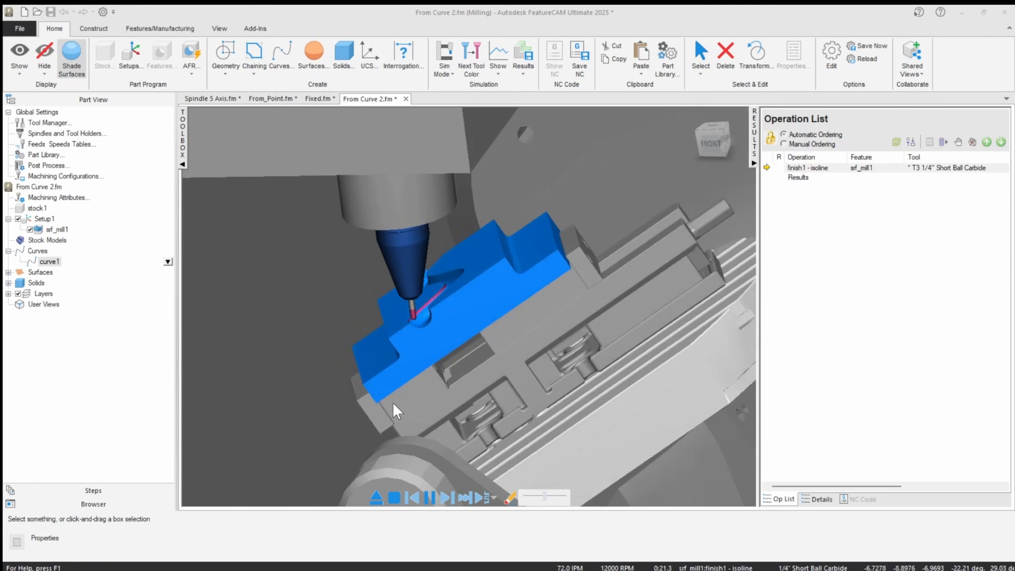
scroll(393, 400, down, 5)
middle_drag(400, 385, 378, 377)
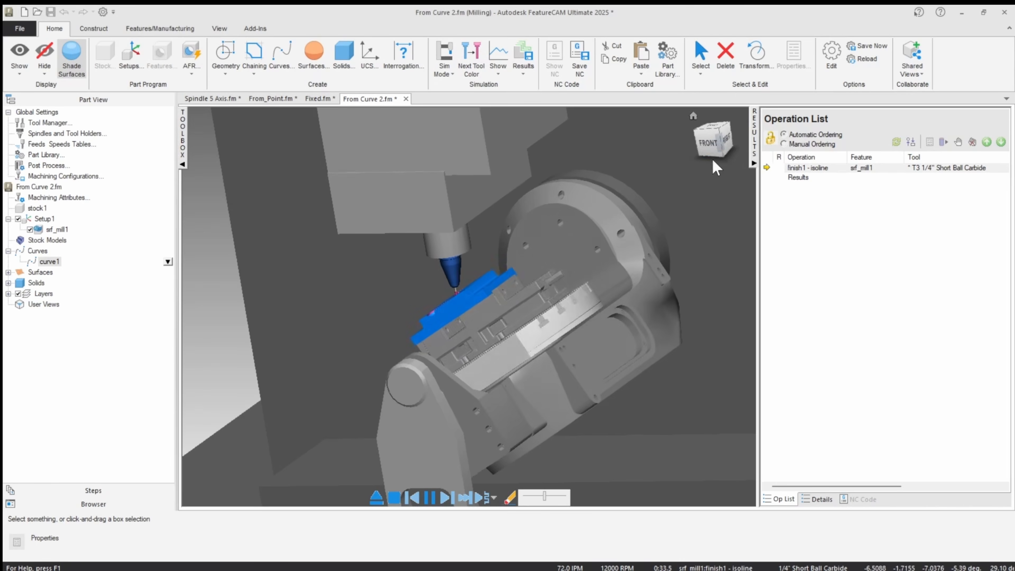
click(713, 142)
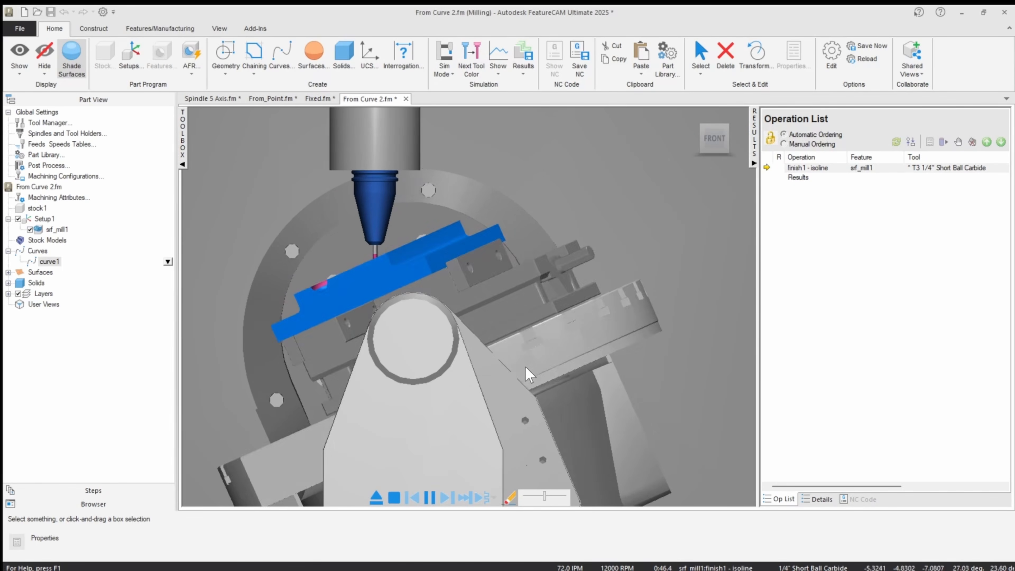
middle_drag(527, 374, 468, 410)
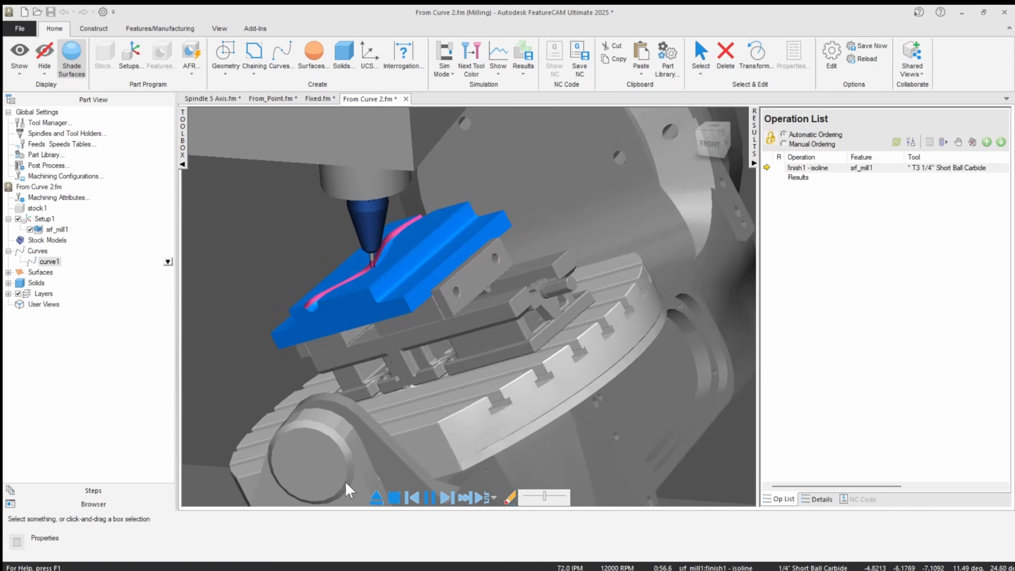
middle_drag(475, 314, 571, 233)
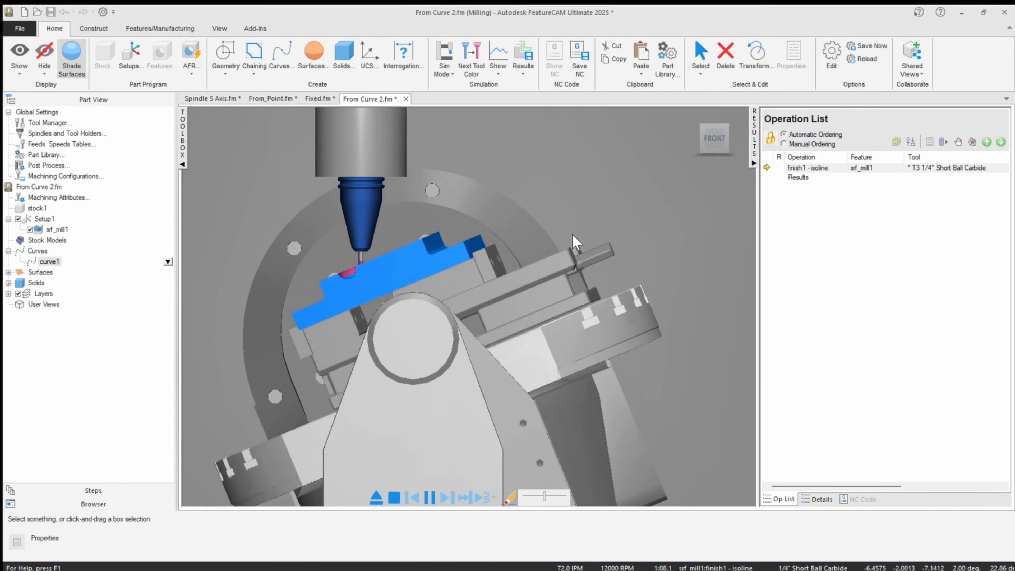
middle_drag(505, 225, 471, 269)
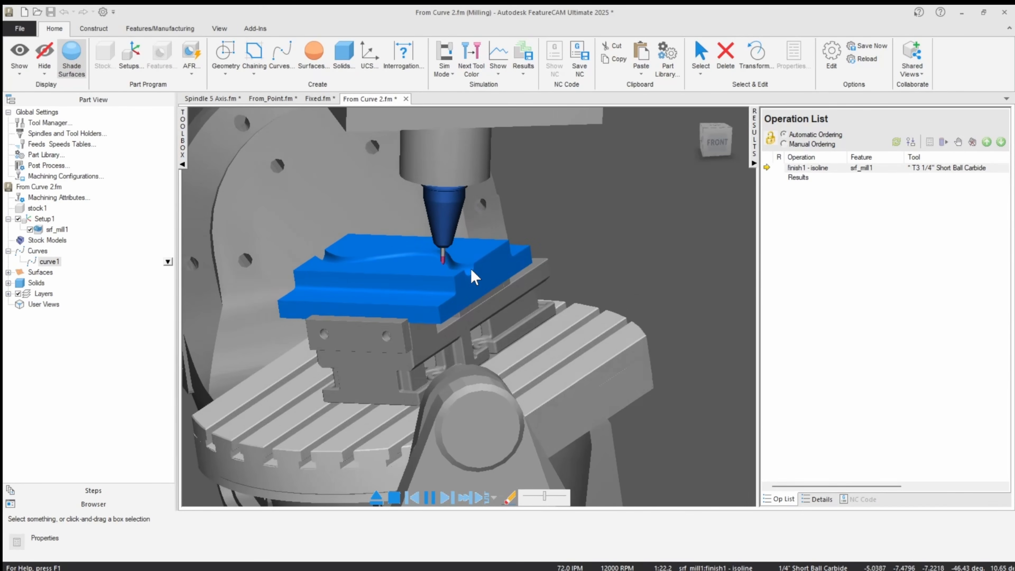
Speed up the simulation to its end, examine the machined groove and exit the simulation.
drag(544, 496, 551, 497)
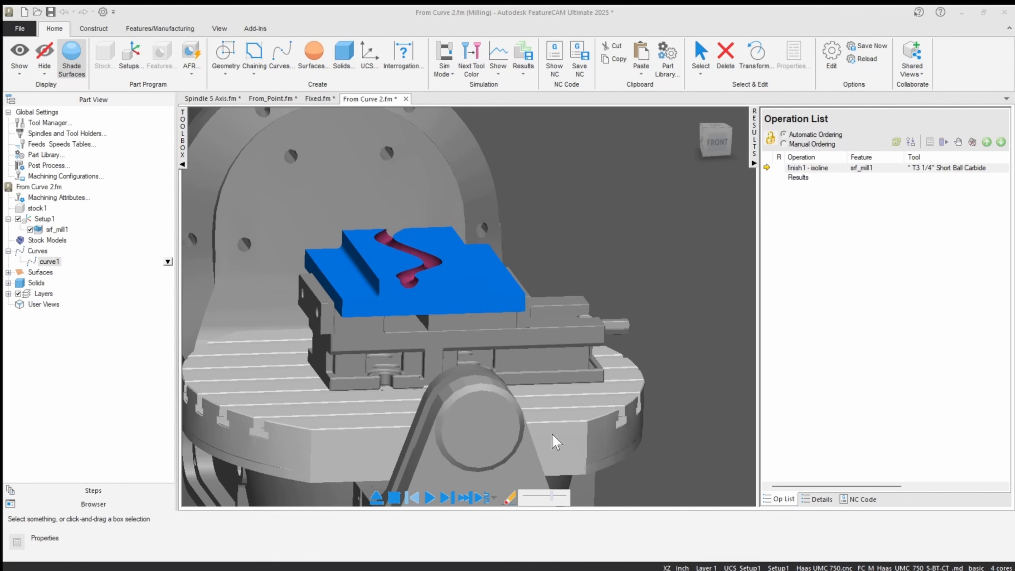
middle_drag(415, 306, 396, 334)
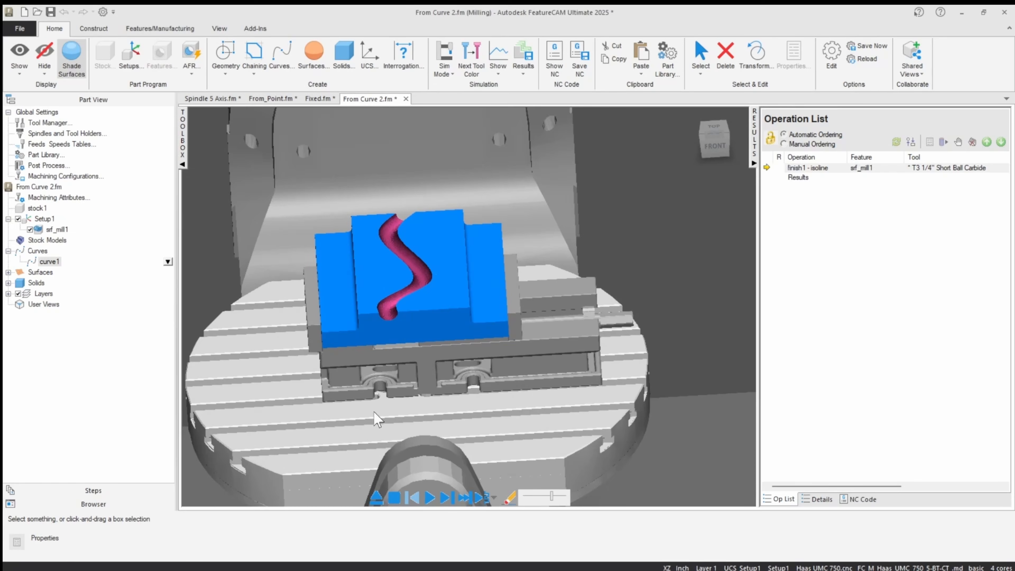
click(376, 499)
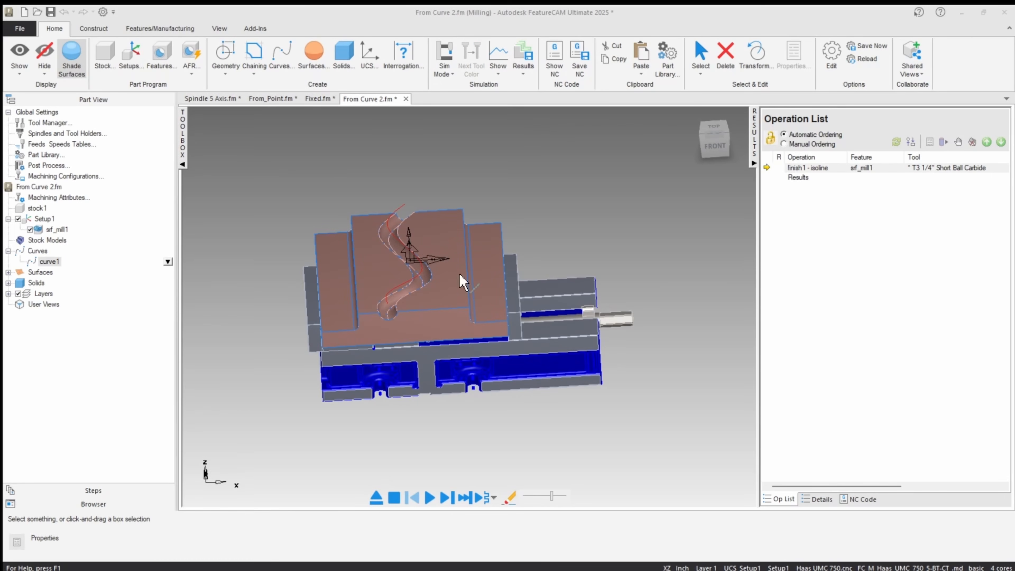
Switch to the Spindle 5 Axis.fm document and set its milling CNC file to Mazak Variaxis.cnc.
click(212, 98)
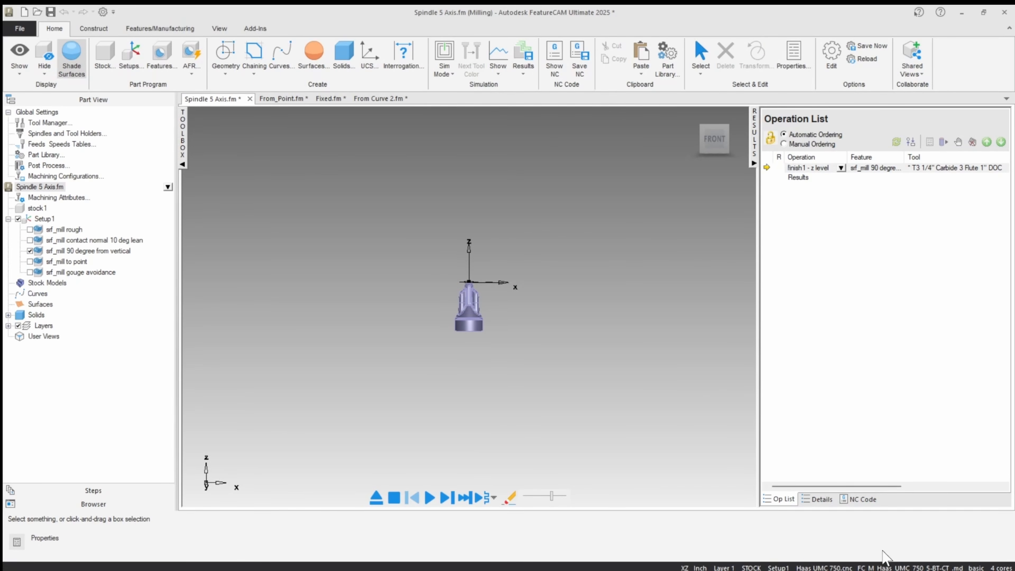
double_click(838, 567)
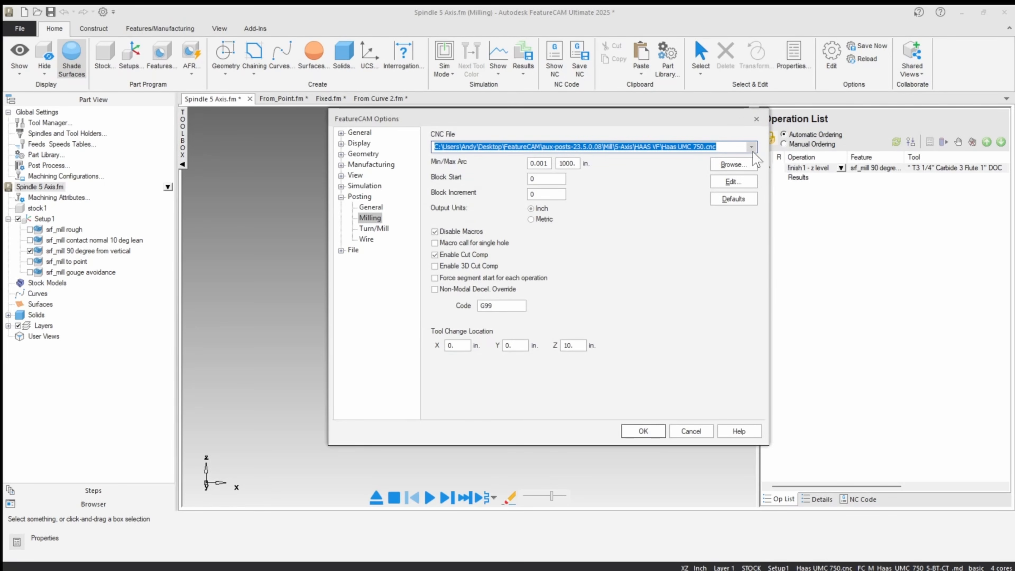
click(751, 146)
click(639, 159)
click(634, 431)
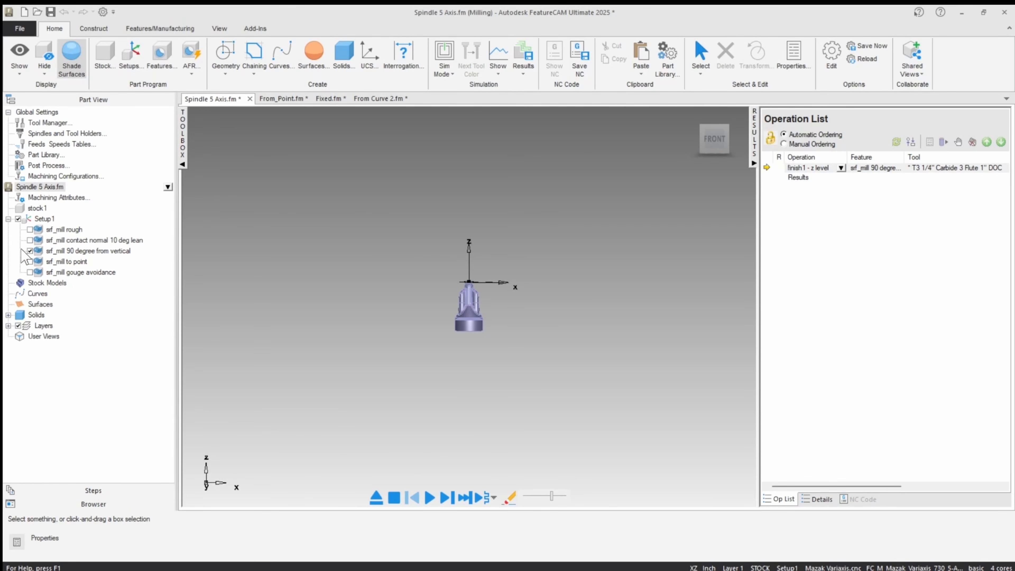
Enable srf_mill to point instead of srf_mill 90 degree from vertical, and review its z level operation's 5-axis settings.
click(29, 251)
click(29, 262)
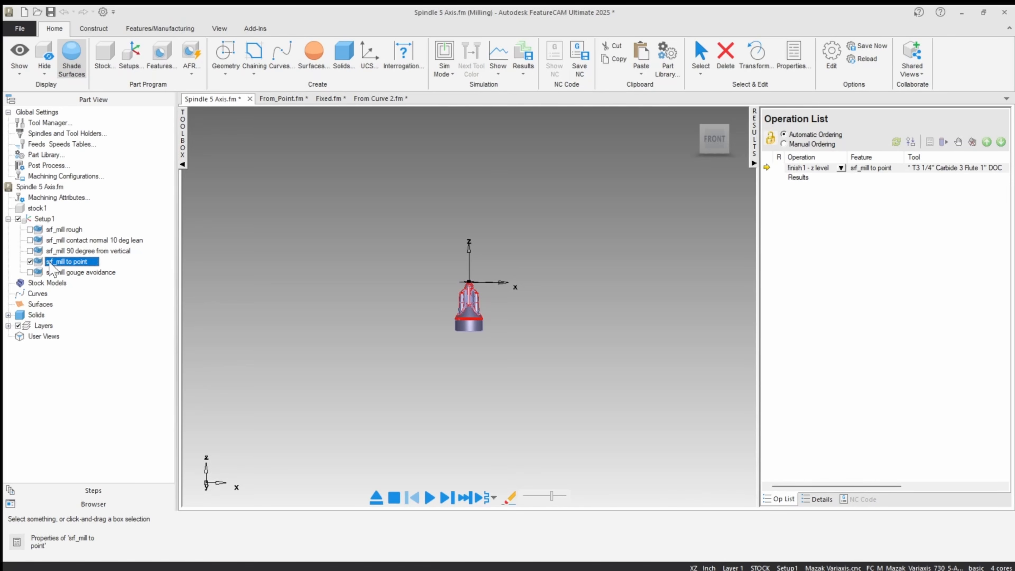
double_click(81, 263)
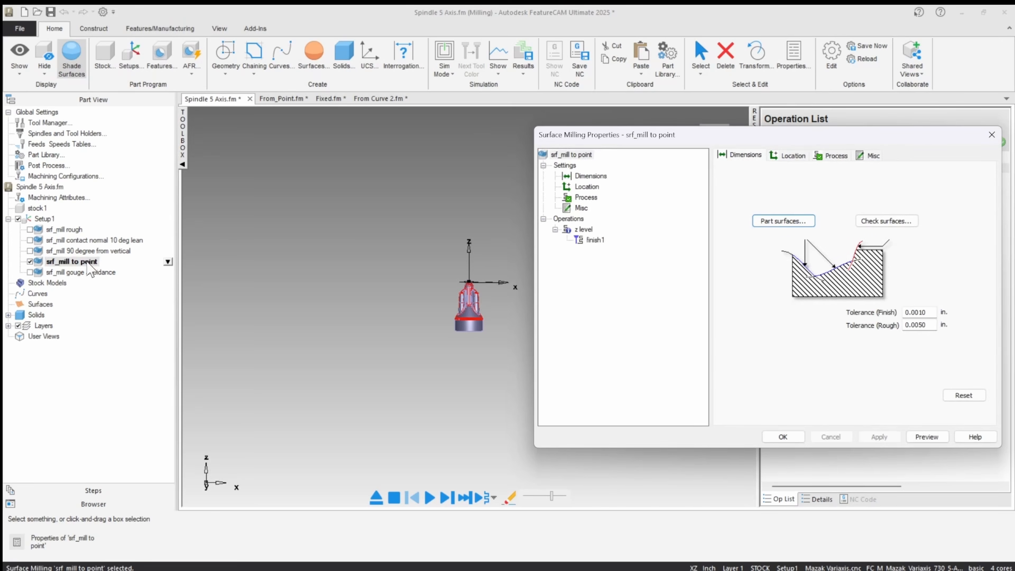
click(583, 231)
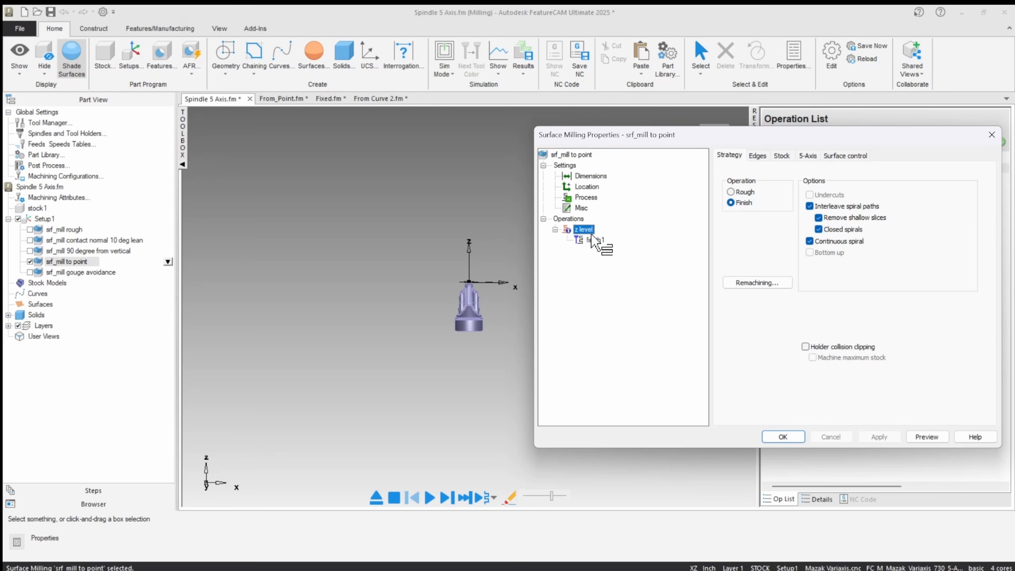
click(807, 157)
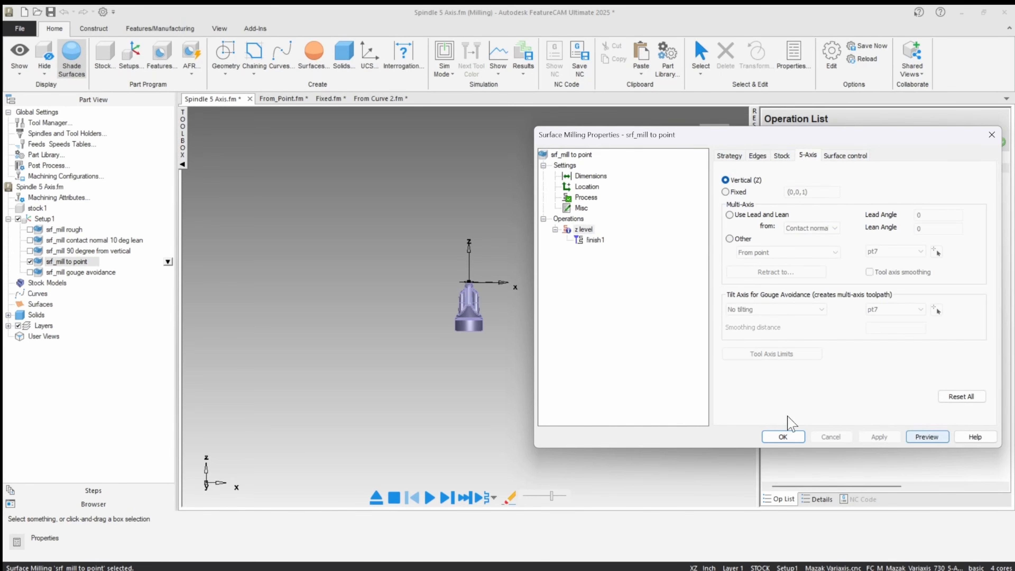
click(782, 437)
Run the machine simulation of the vertical-axis srf_mill to point toolpath, examine the tool and holder around the spindle, and exit the simulation.
click(447, 80)
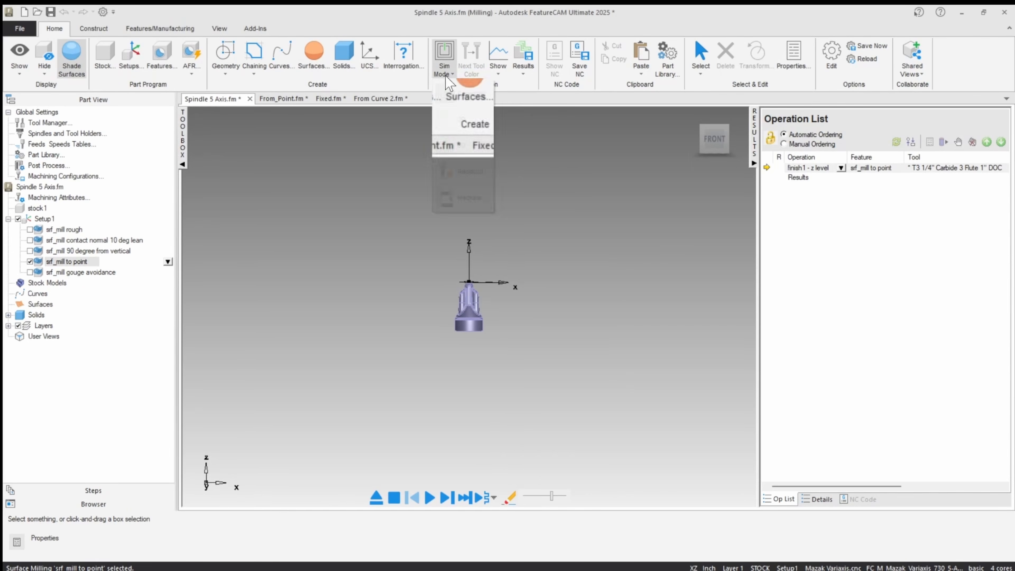
click(444, 202)
click(430, 497)
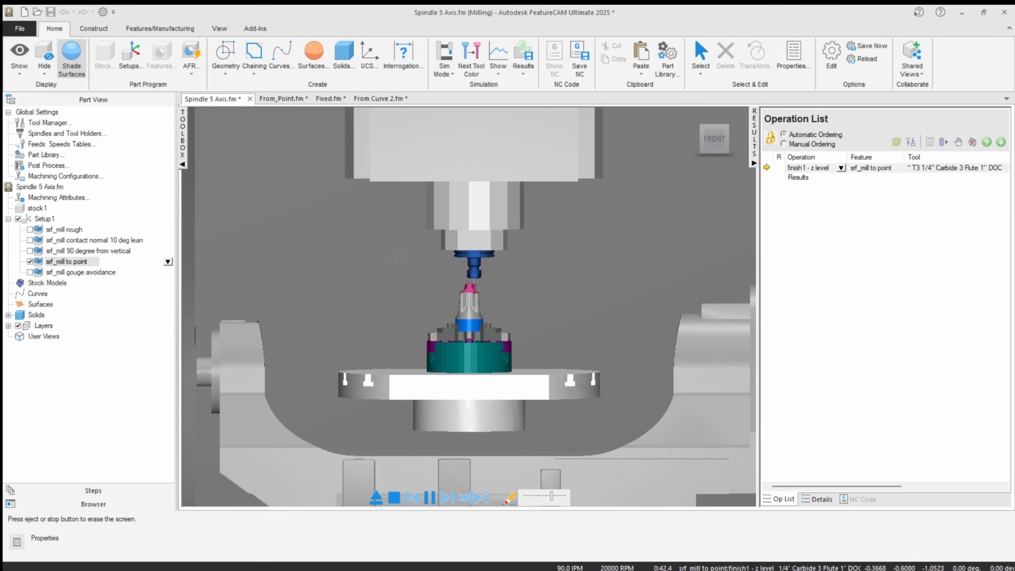
scroll(396, 256, up, 5)
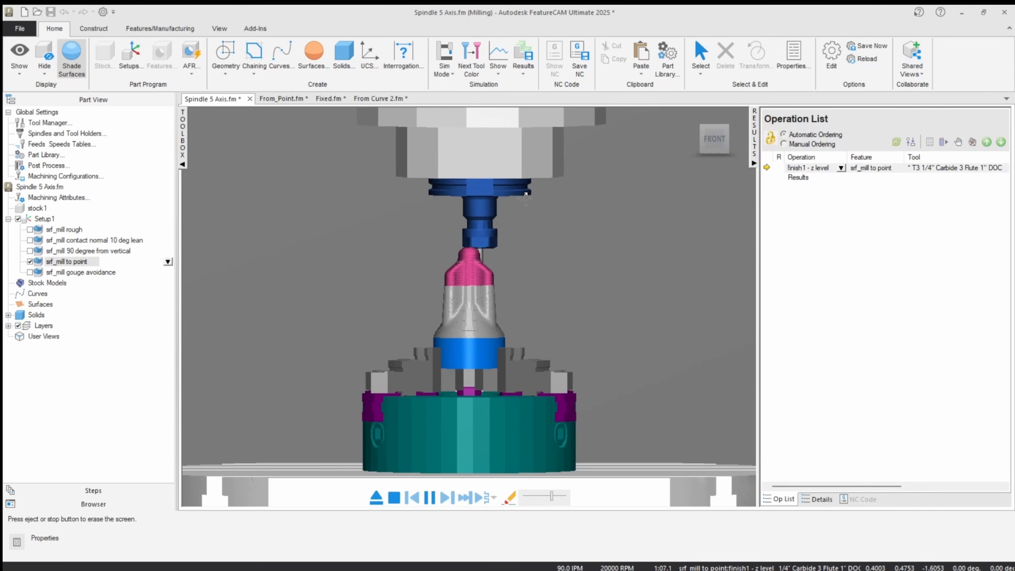
middle_drag(526, 198, 563, 213)
scroll(497, 279, up, 4)
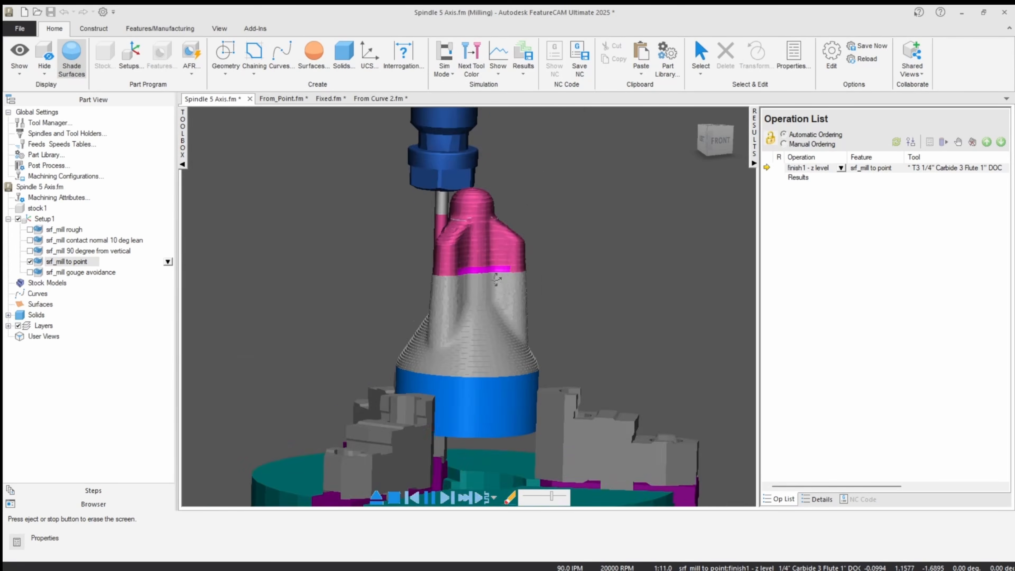
scroll(497, 279, up, 4)
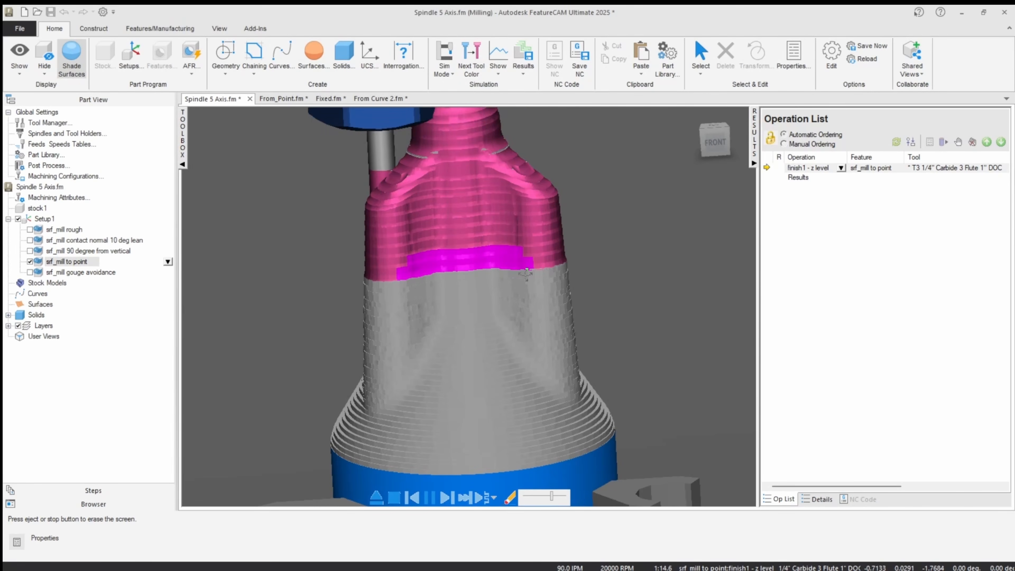
scroll(506, 298, down, 5)
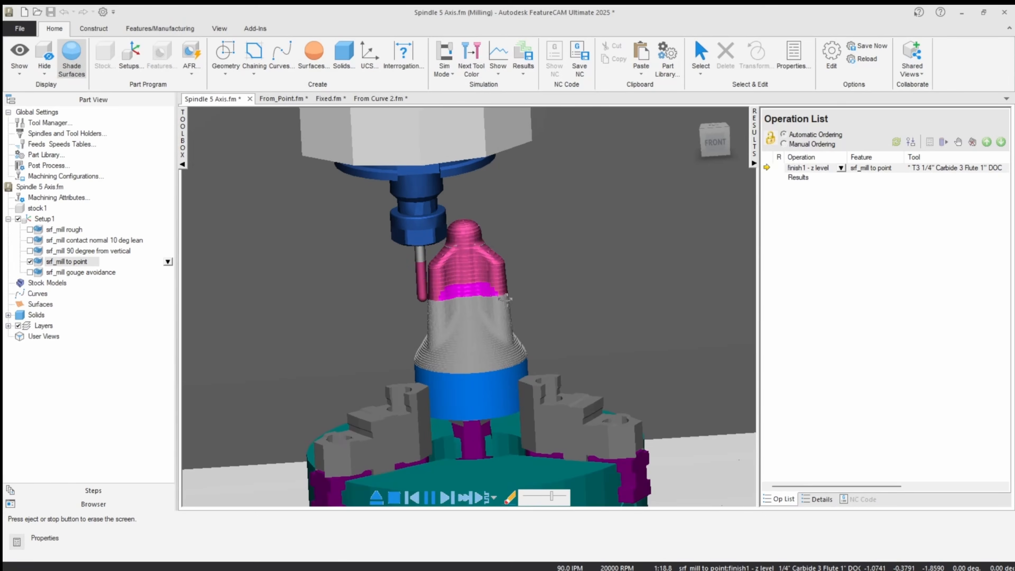
scroll(505, 298, down, 3)
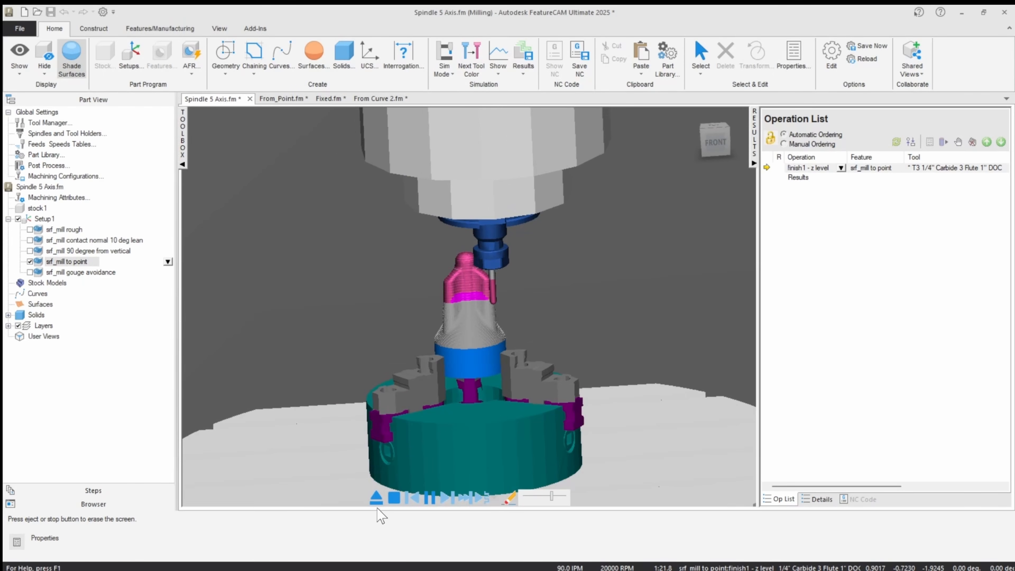
click(376, 498)
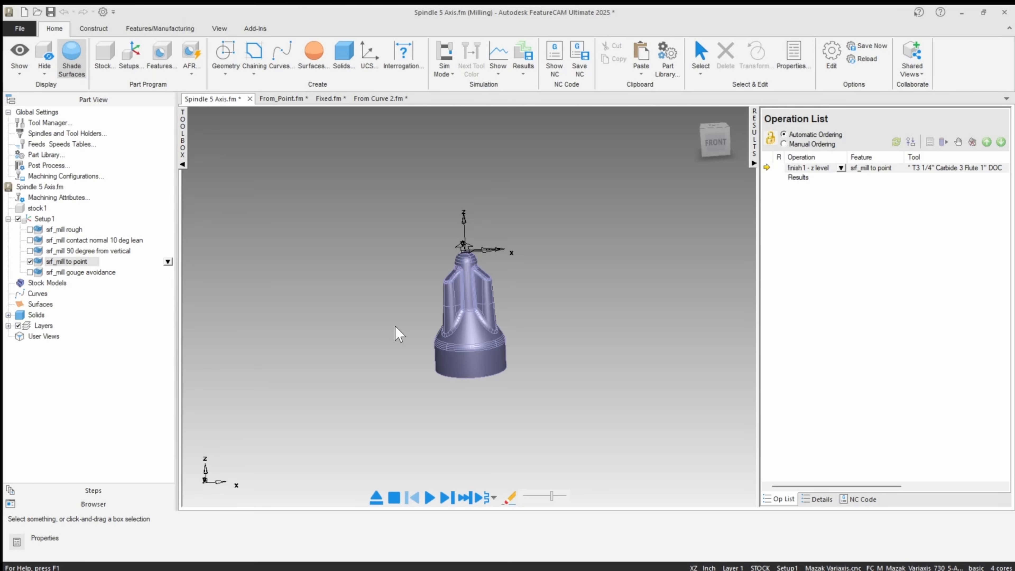
Turn off surface shading to show the spindle as wireframe and select the upper reference point inside it.
middle_drag(423, 322, 517, 358)
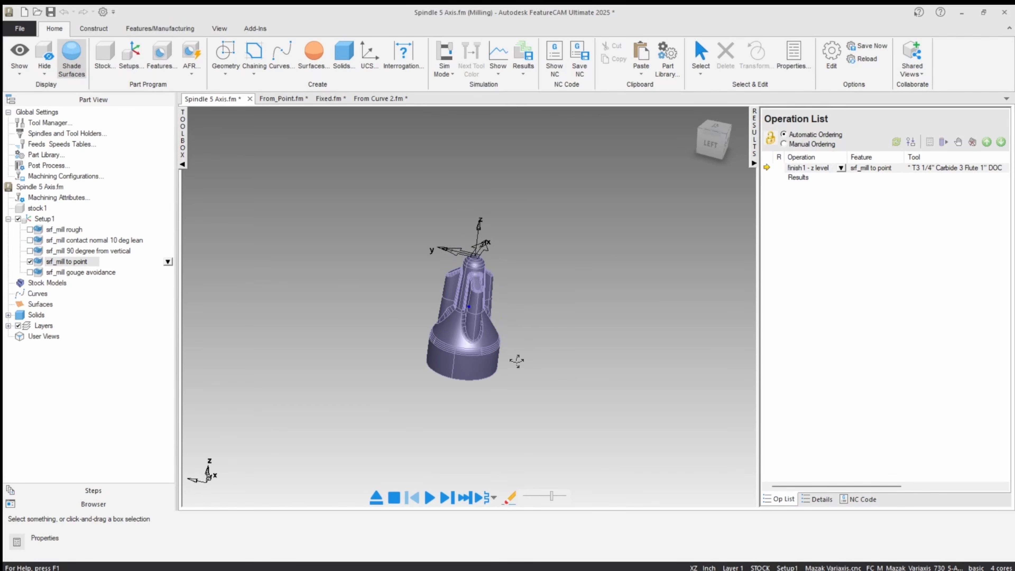
click(71, 56)
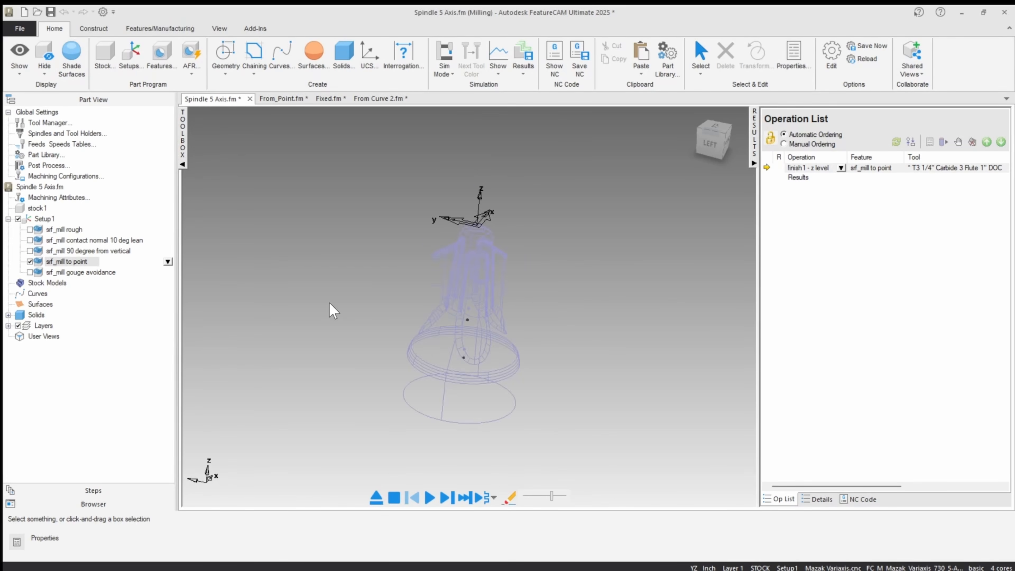
scroll(416, 358, up, 3)
click(466, 328)
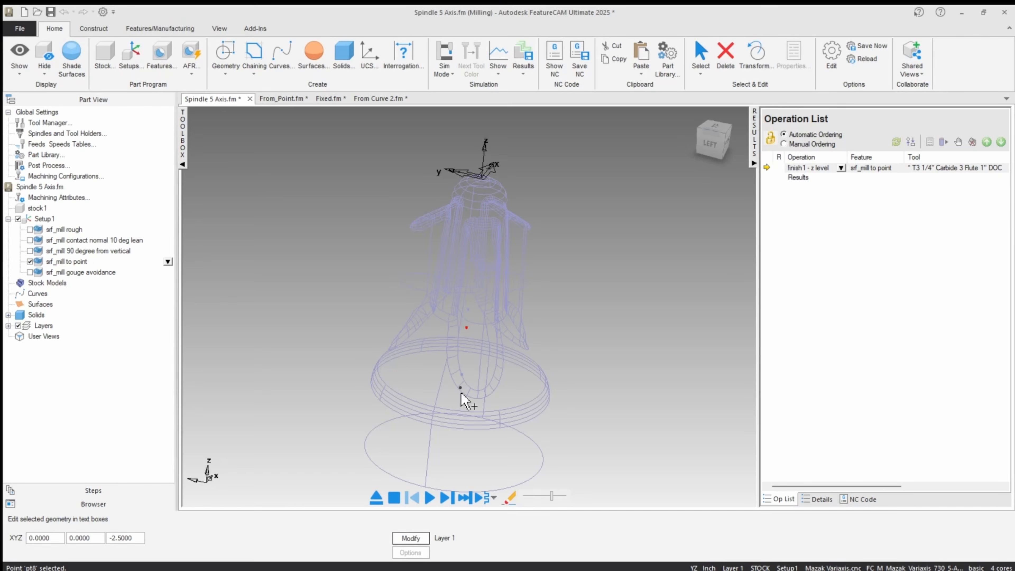
Select the lower reference point pt7 inside the spindle and check its XYZ coordinates and location.
middle_drag(453, 397, 476, 399)
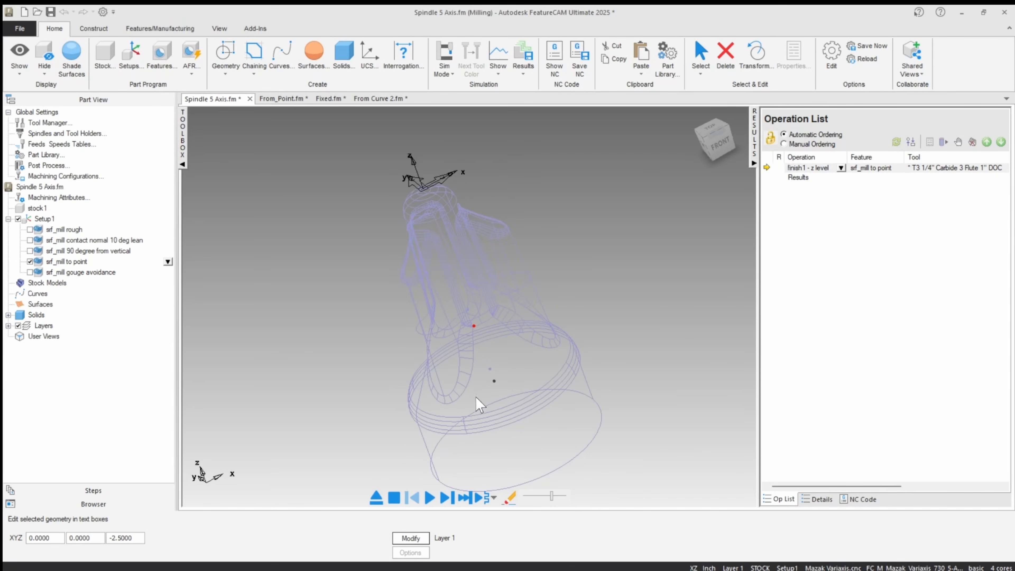
click(490, 371)
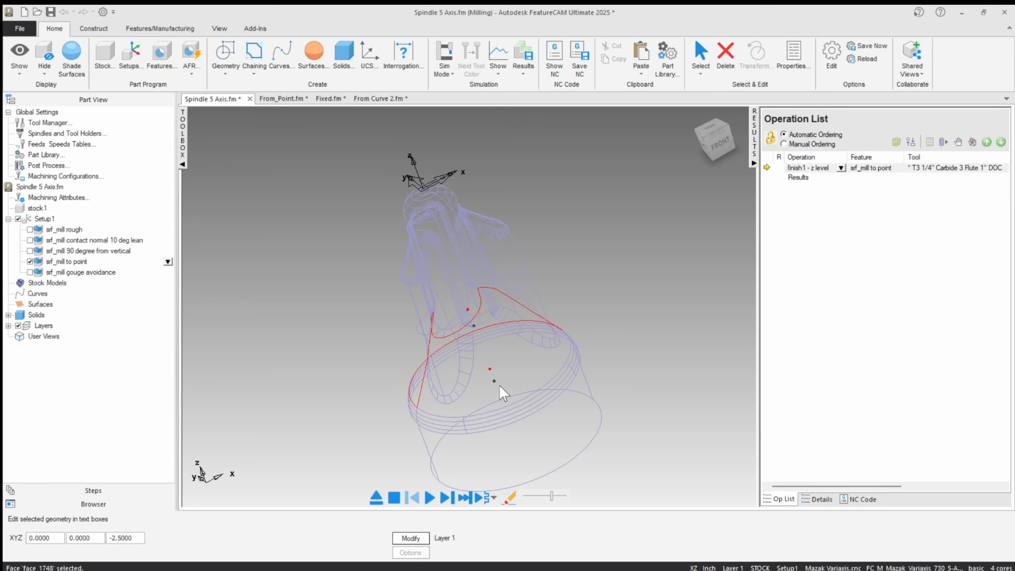
click(495, 382)
middle_drag(488, 390, 493, 381)
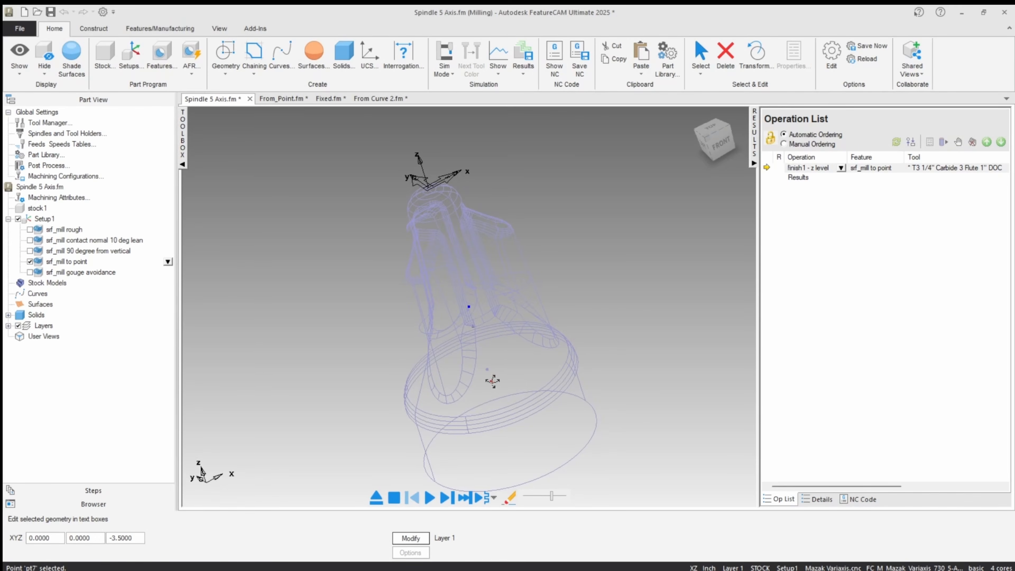
Set the z level operation of srf_mill to point to the Other multi-axis mode To point, picking pt7 in the model, and apply it.
double_click(71, 262)
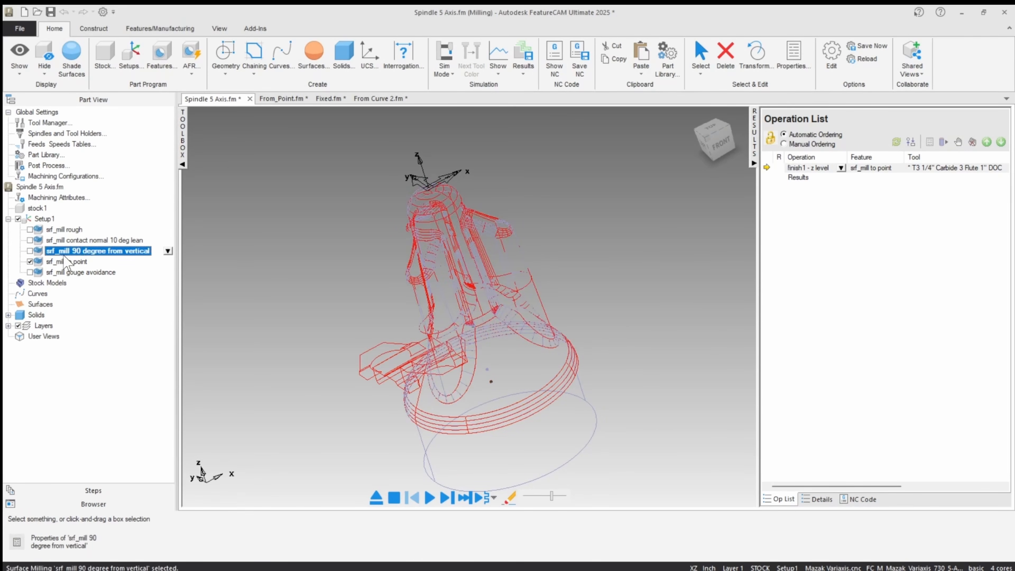
click(311, 241)
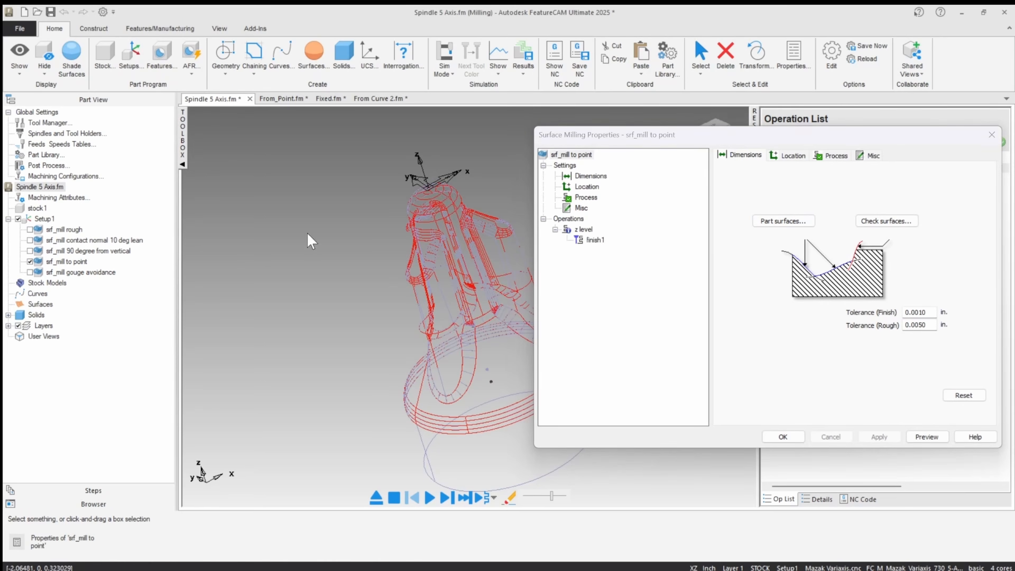
click(582, 231)
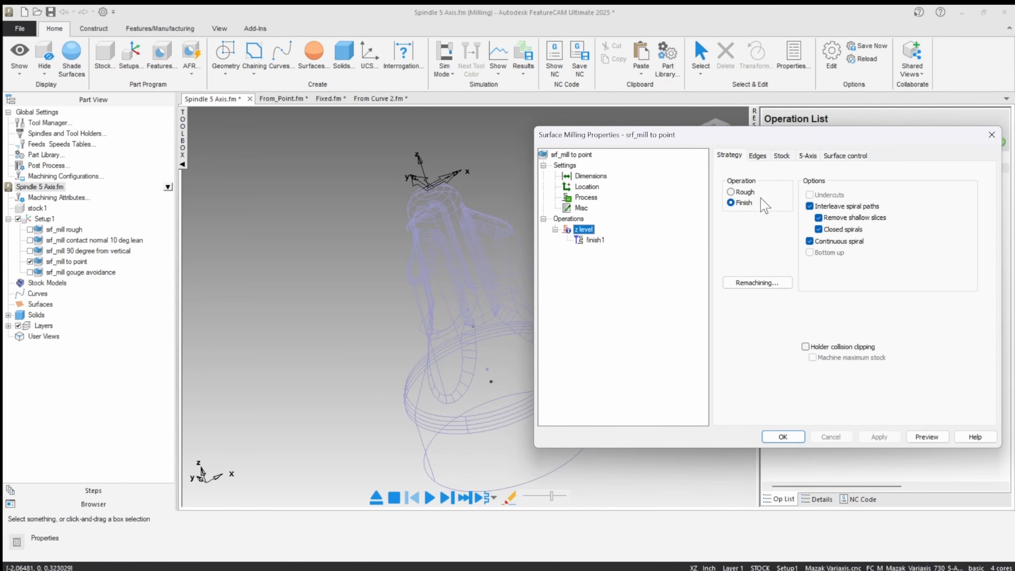
click(807, 156)
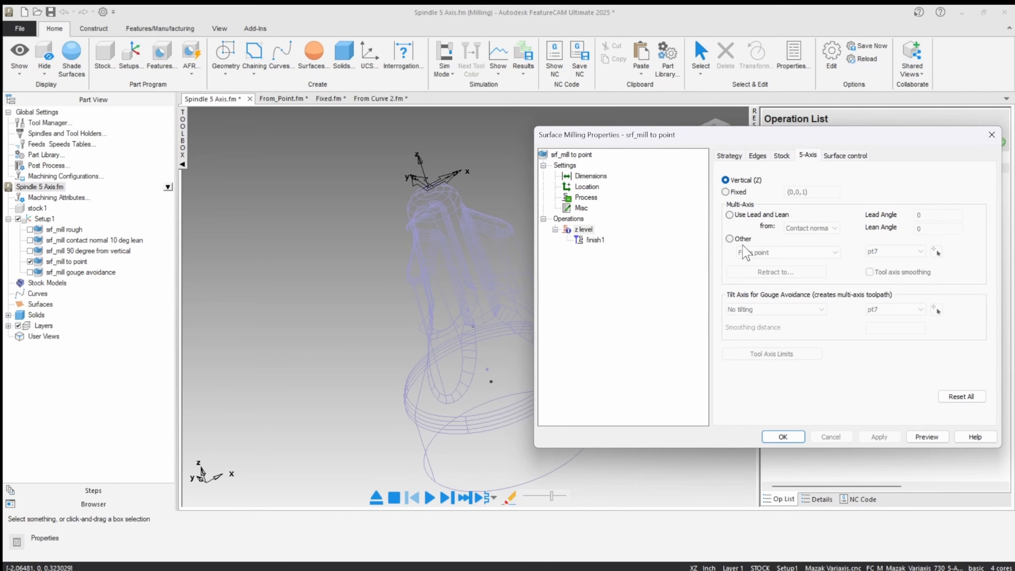
click(731, 240)
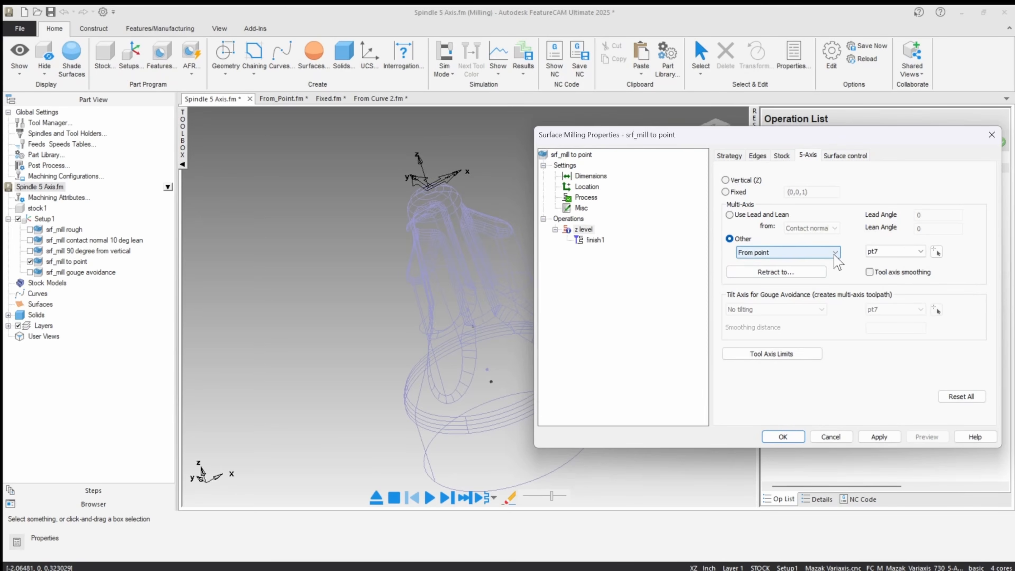
click(834, 254)
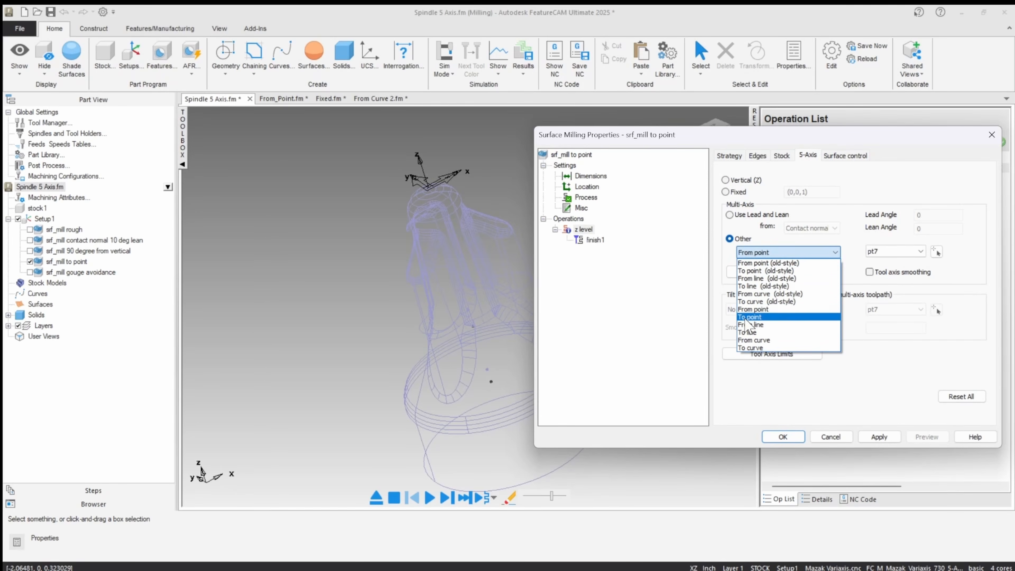
click(746, 318)
click(935, 252)
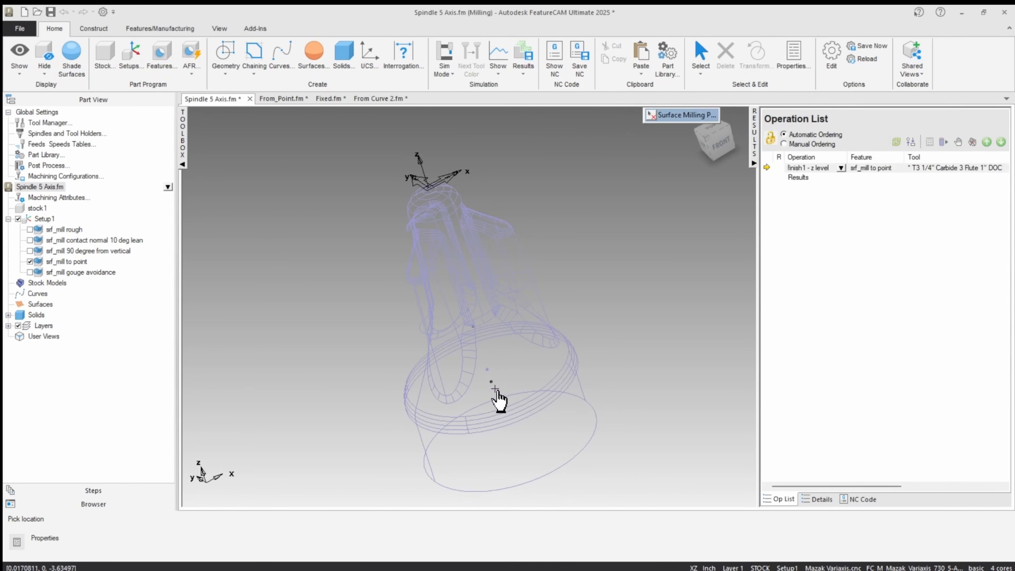
click(492, 384)
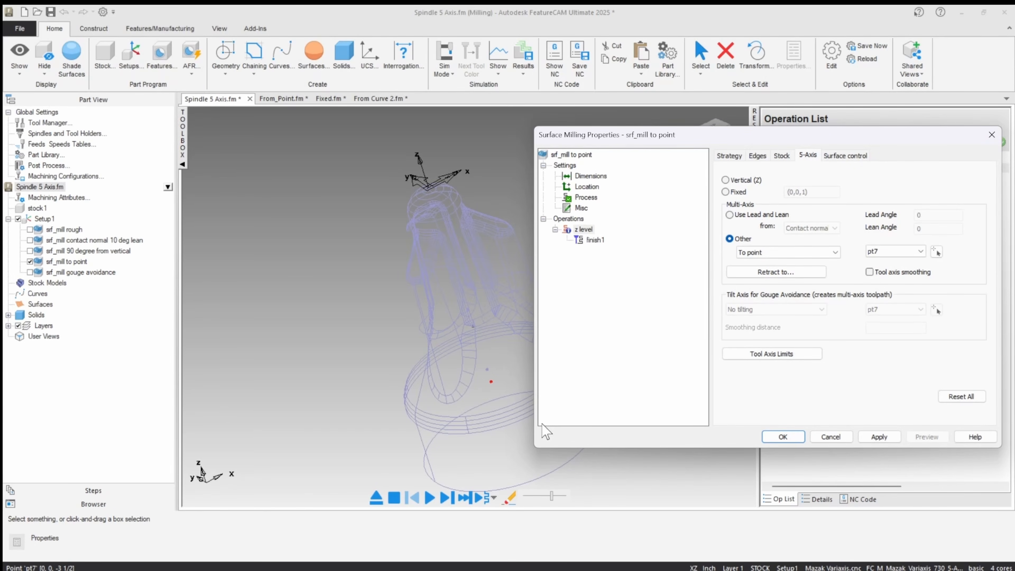
click(884, 437)
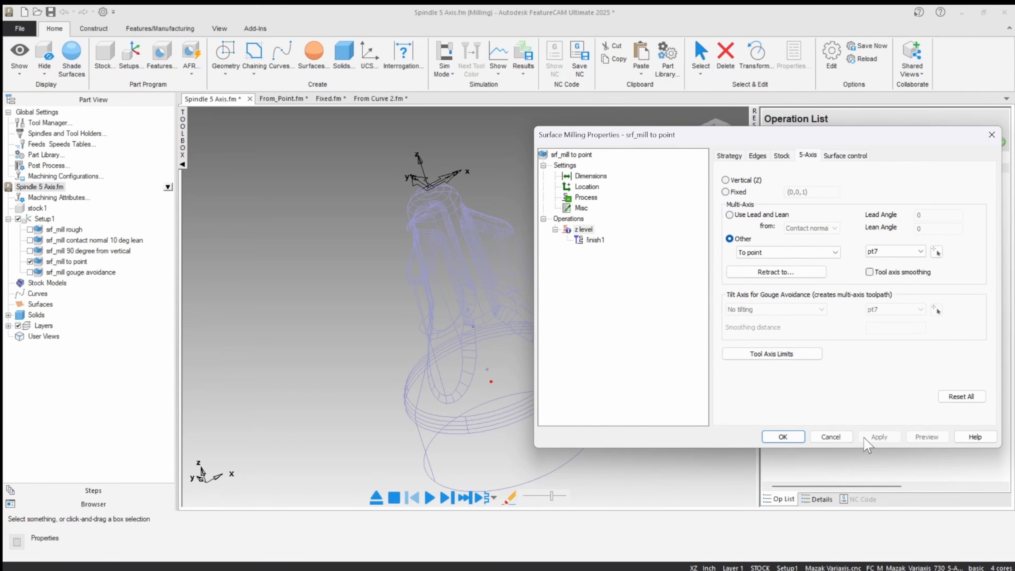
click(782, 437)
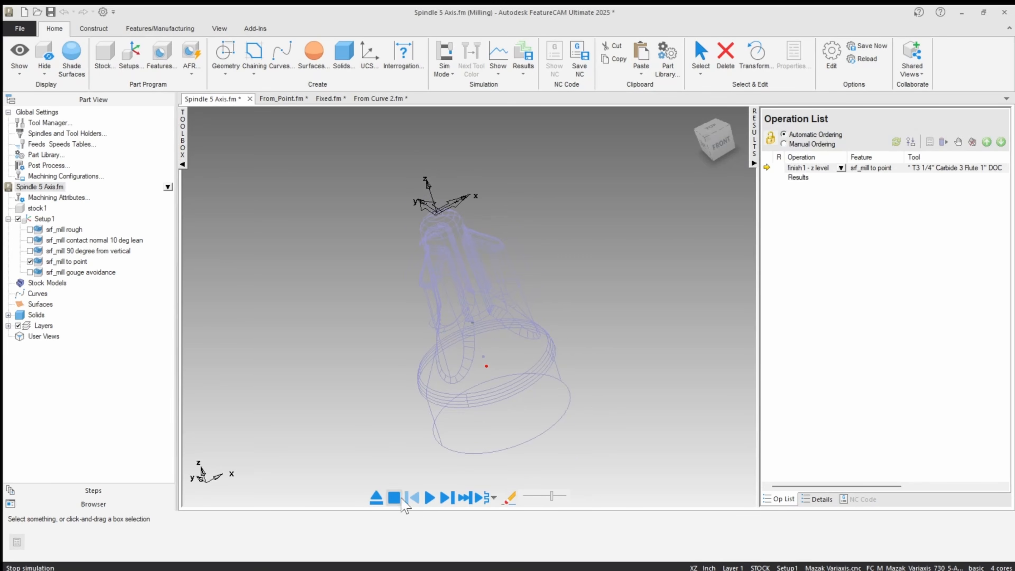
Start simulating the To point z level toolpath with a single step forward.
click(445, 500)
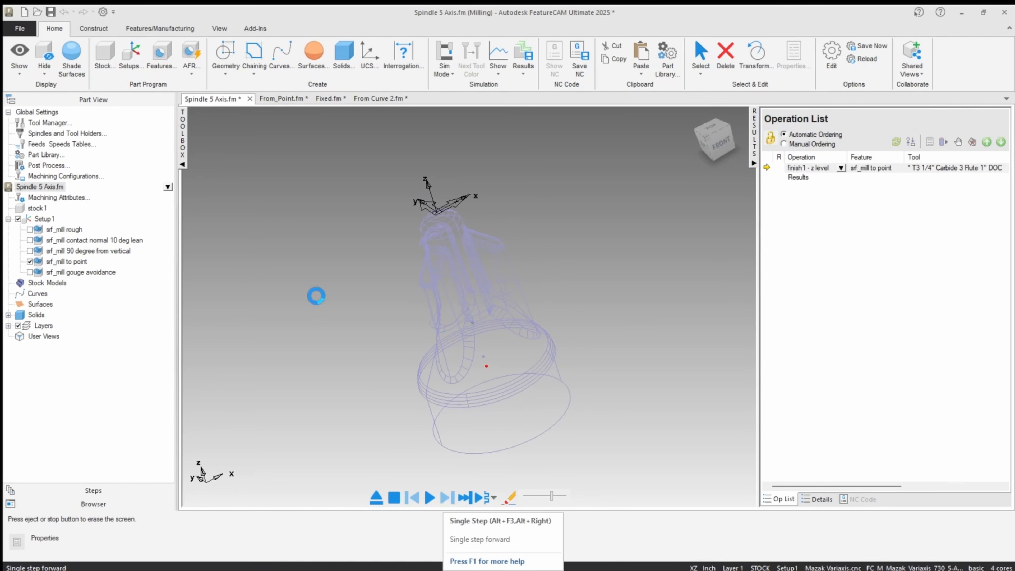
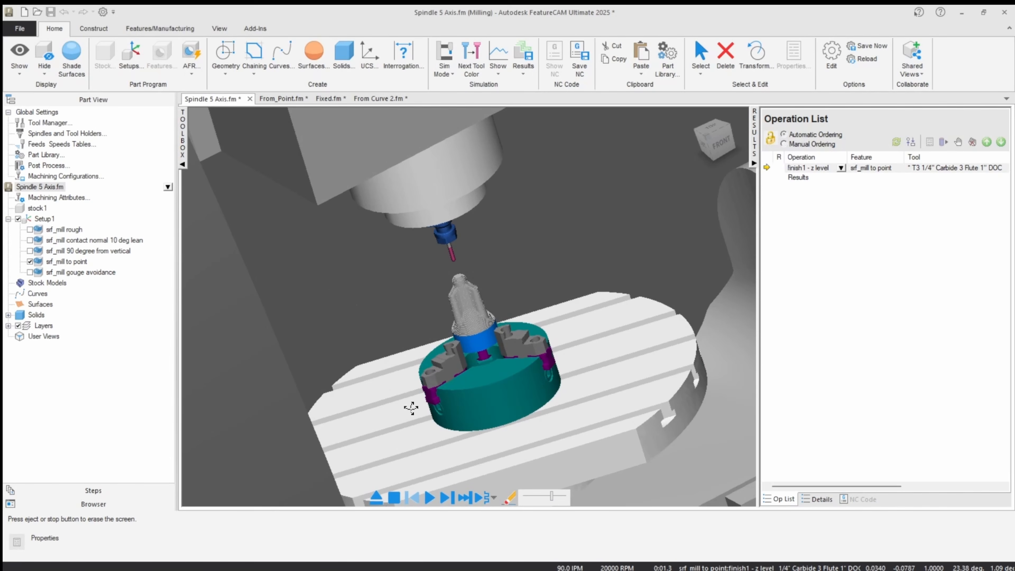
Play the To point z level simulation and examine how the tool and rotary table tilt around the spindle.
click(430, 497)
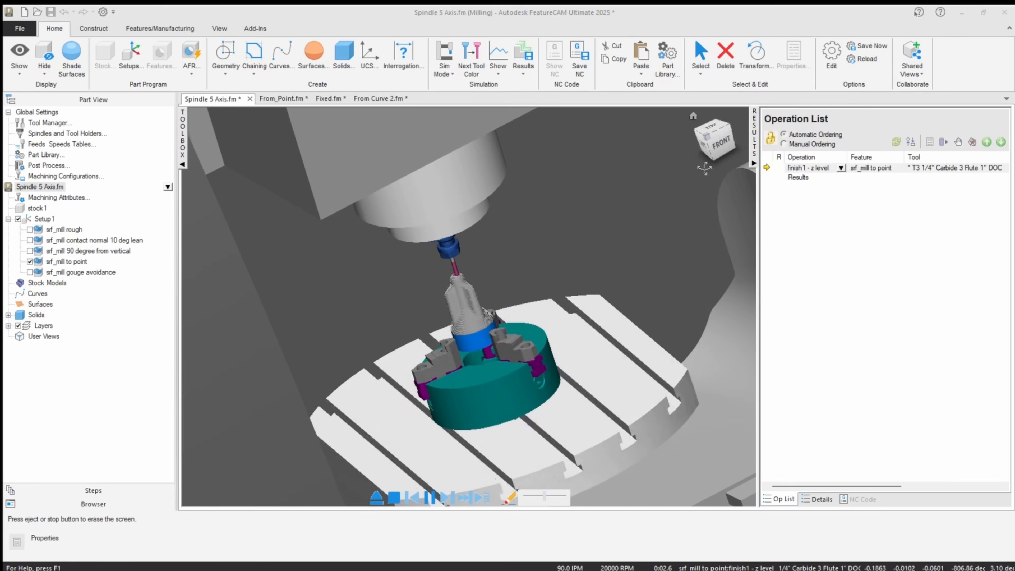
scroll(584, 257, down, 5)
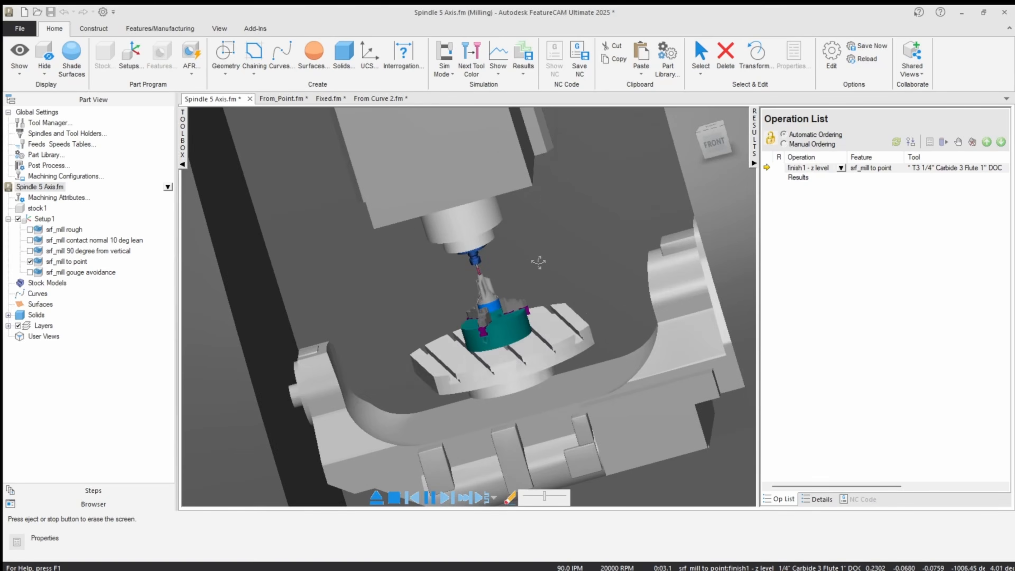
middle_drag(510, 267, 545, 302)
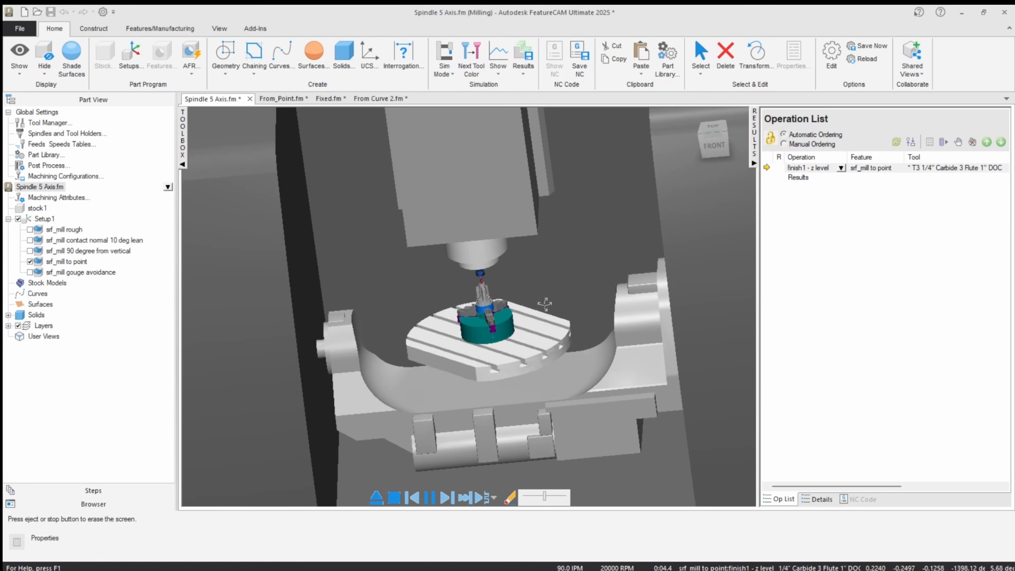
scroll(427, 308, up, 5)
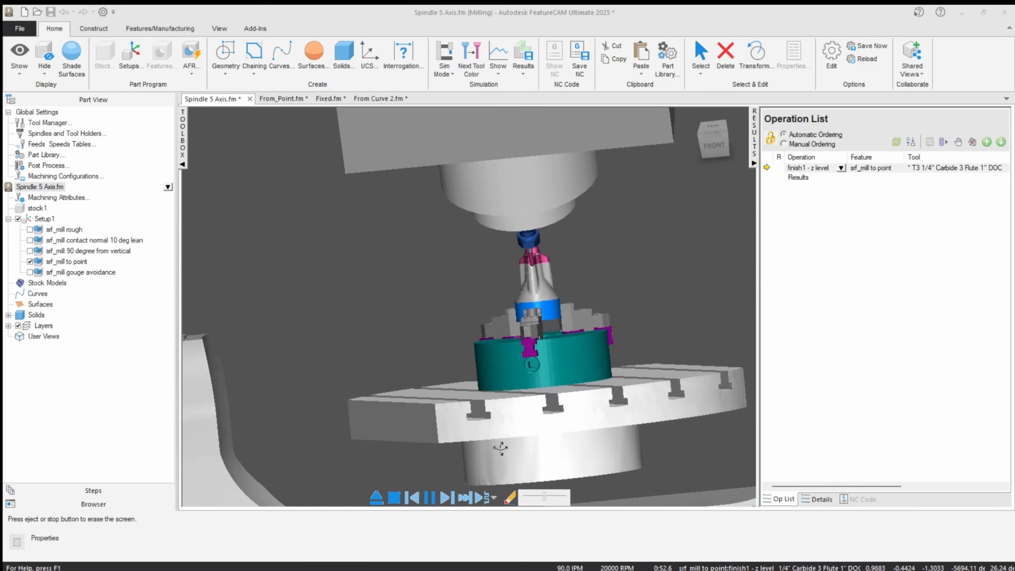
scroll(507, 280, up, 8)
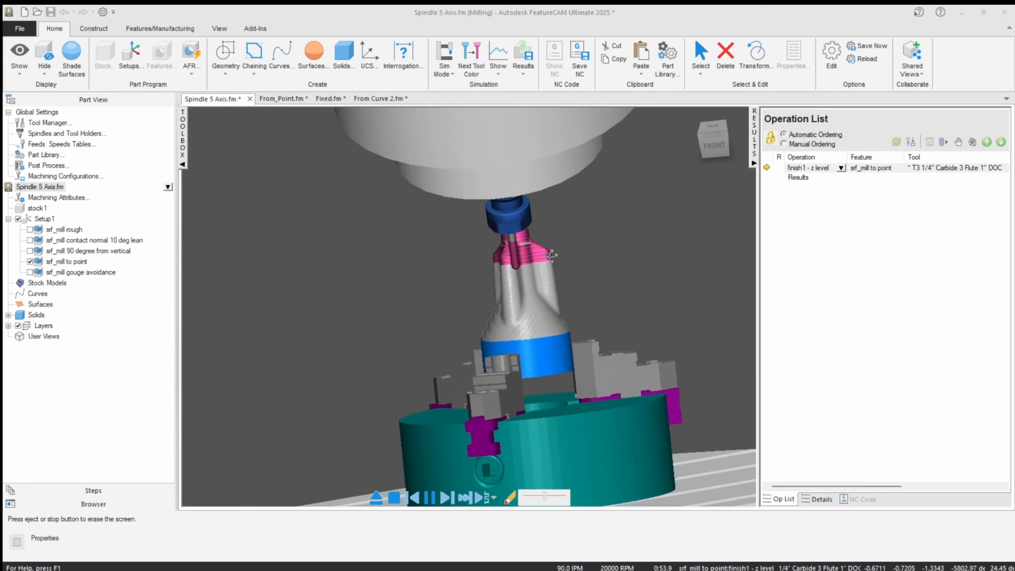
scroll(504, 258, down, 10)
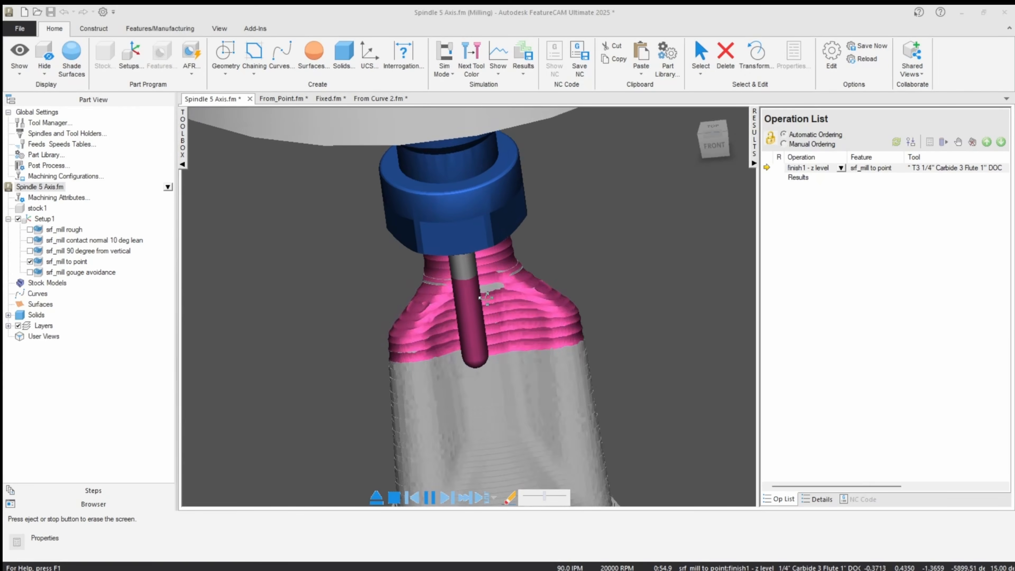
scroll(479, 449, down, 3)
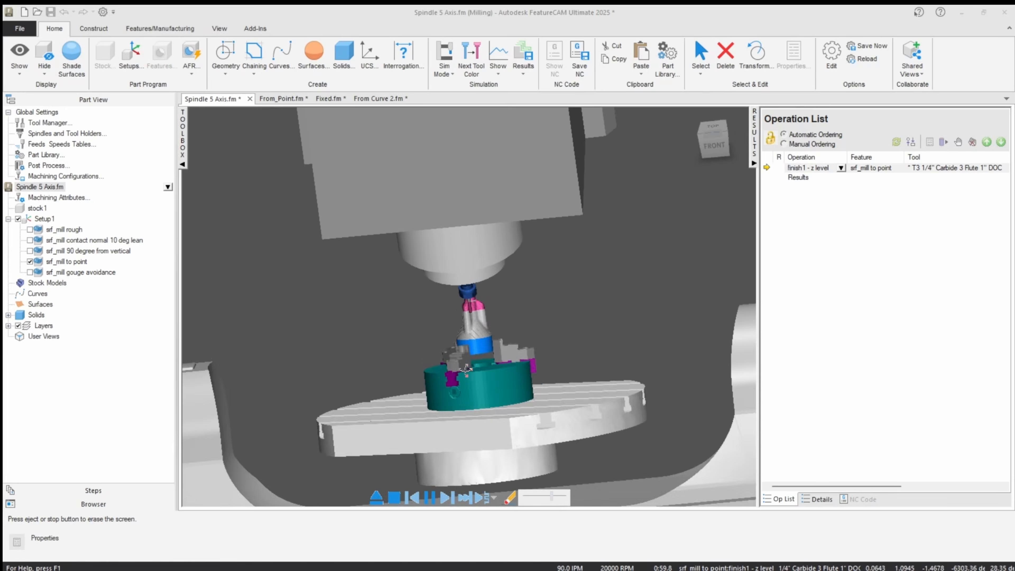
scroll(466, 369, down, 3)
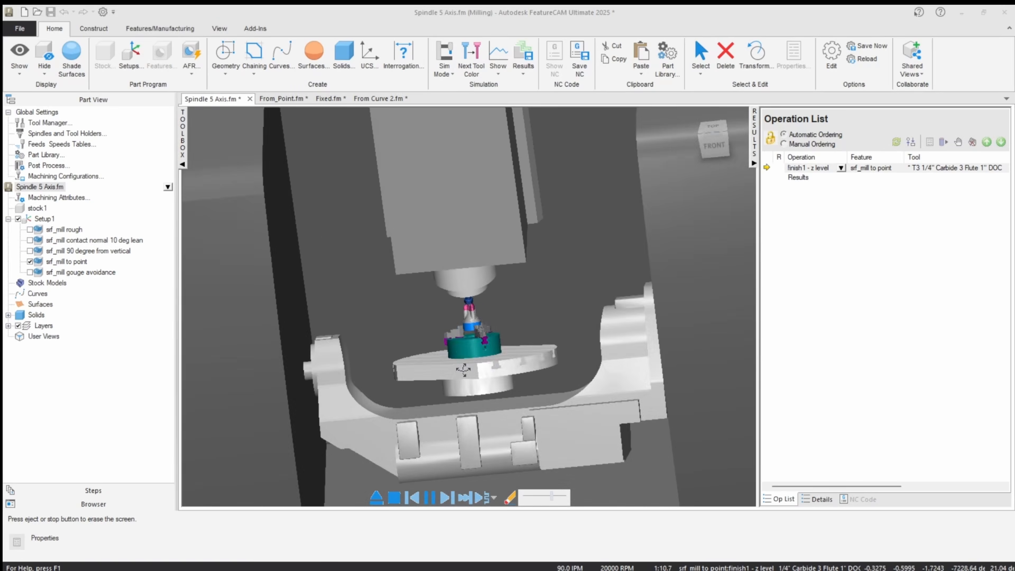
middle_drag(455, 363, 489, 348)
scroll(472, 321, up, 6)
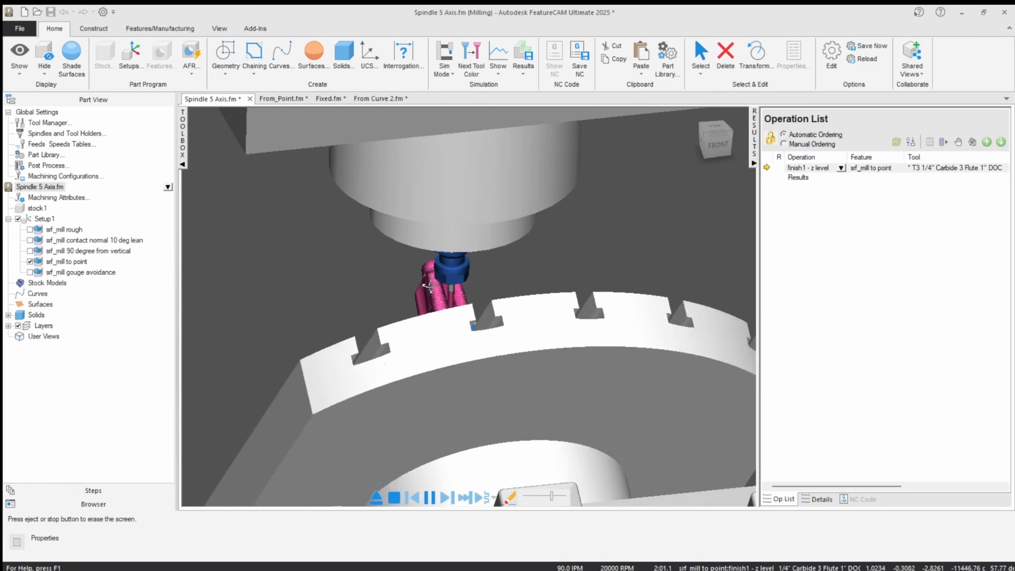
Examine the tilting table and tool from the left and front of the machine until the toolpath ends, and exit the simulation.
scroll(447, 318, down, 6)
drag(420, 256, 433, 212)
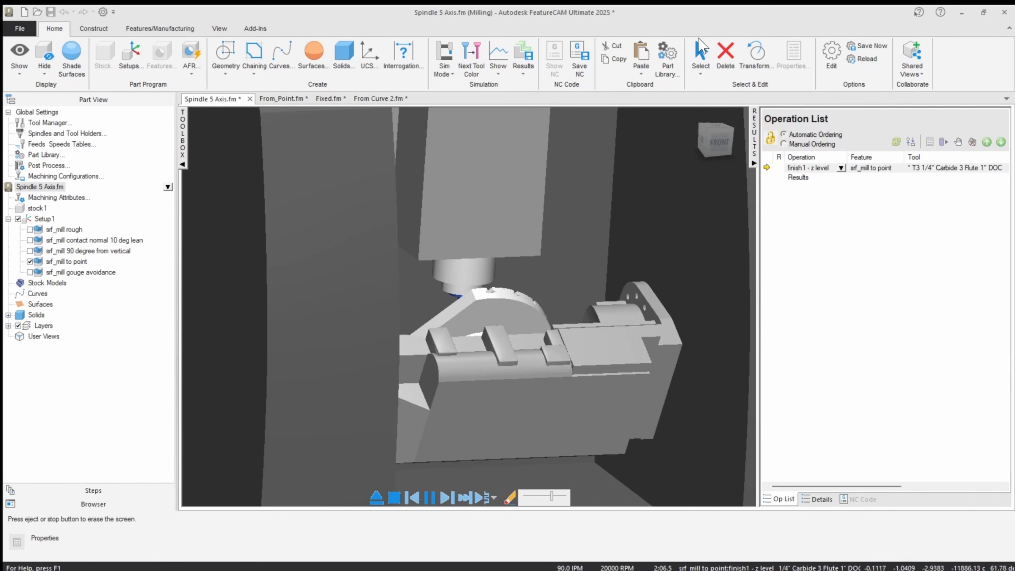
click(303, 264)
middle_drag(382, 320, 420, 317)
scroll(421, 317, up, 5)
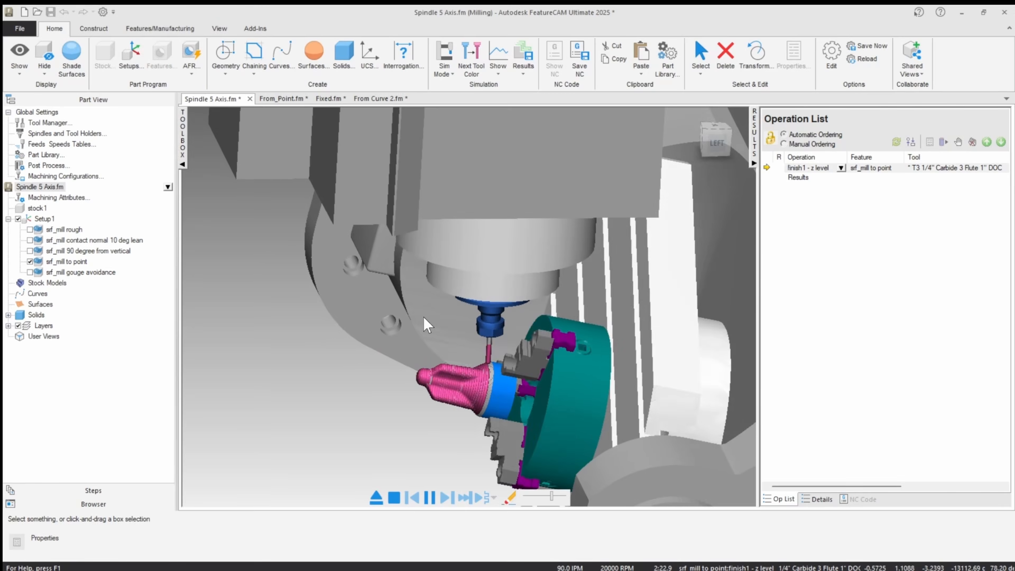
scroll(444, 324, down, 3)
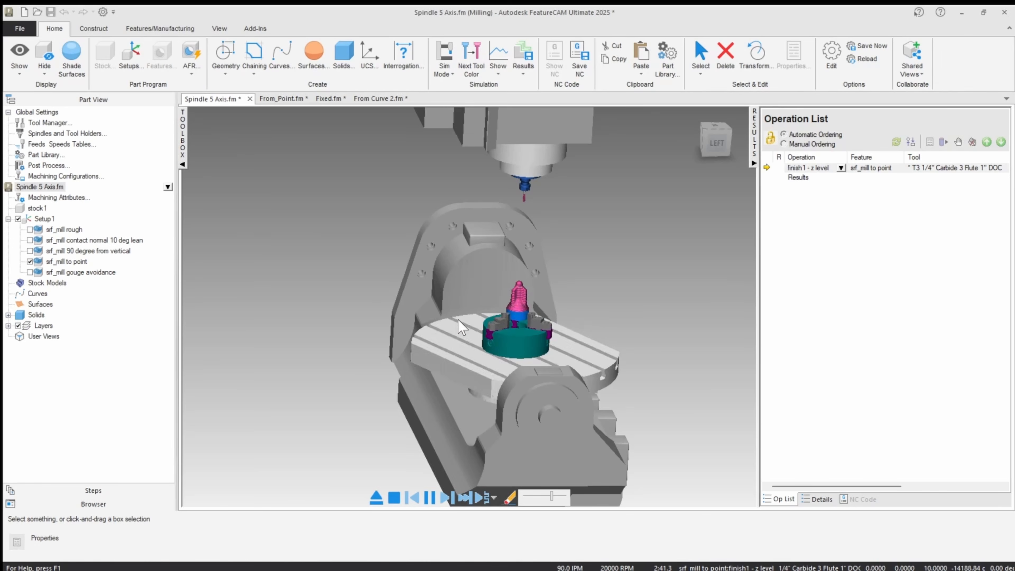
middle_drag(492, 340, 333, 433)
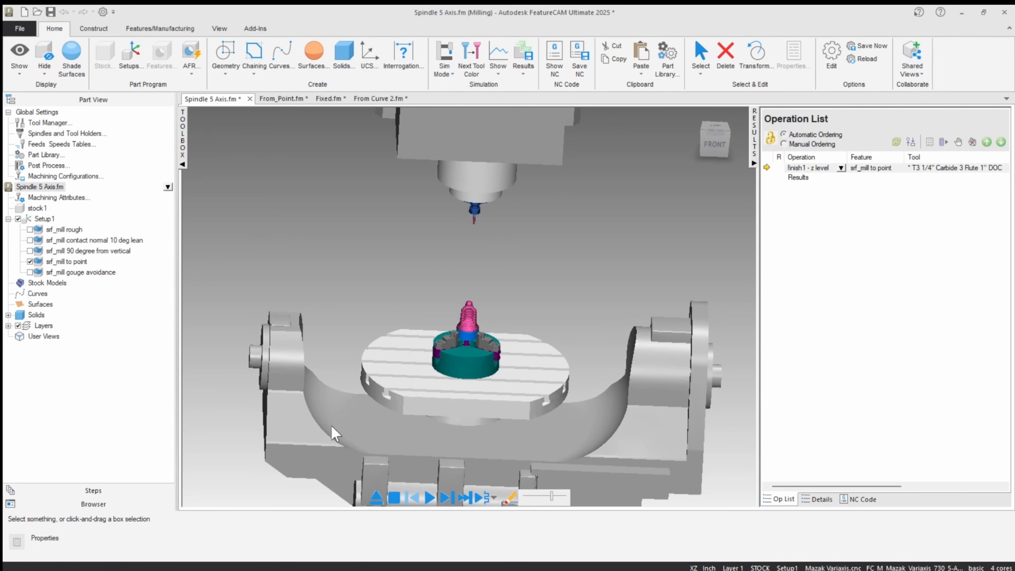
click(376, 498)
Set the 5-axis position of the finish1 operation in srf_mill to point to Alternate and apply it.
double_click(68, 262)
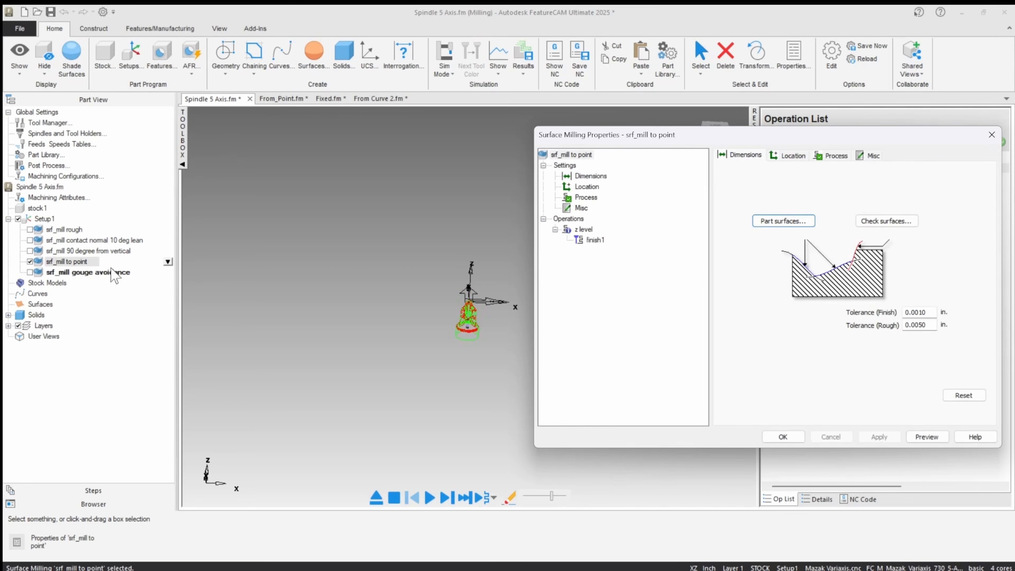
click(595, 241)
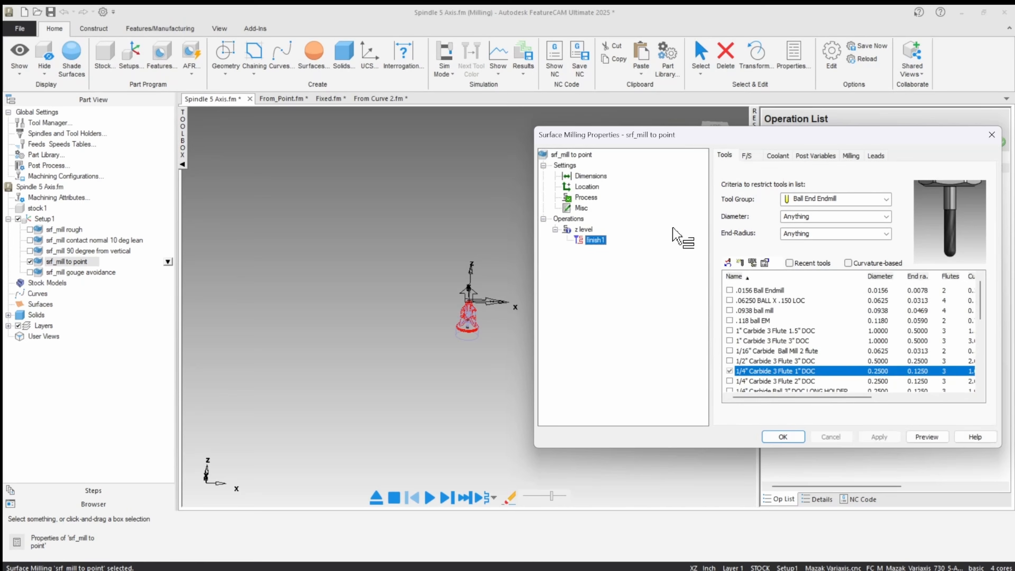
click(844, 158)
click(920, 216)
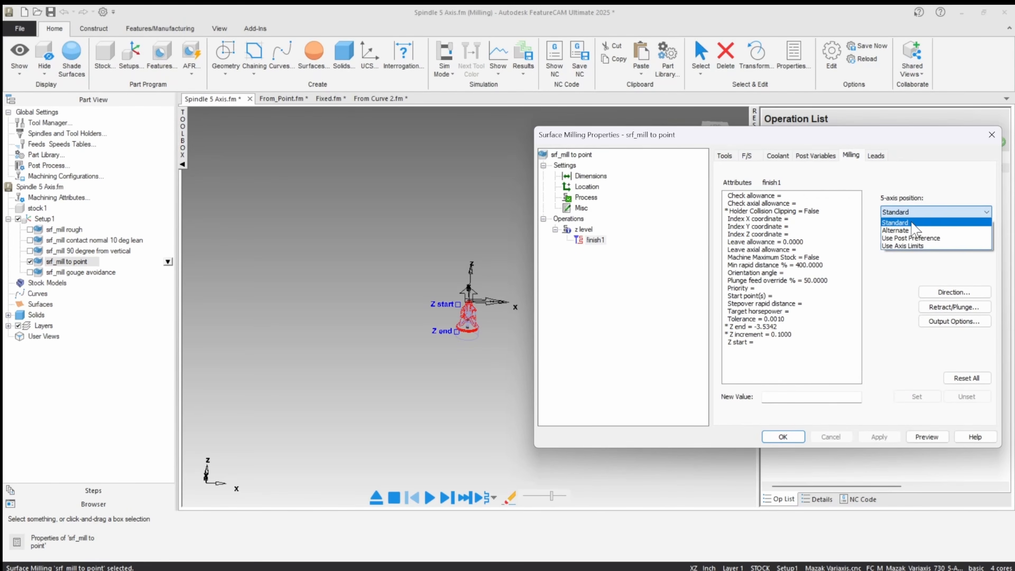
click(898, 230)
click(875, 436)
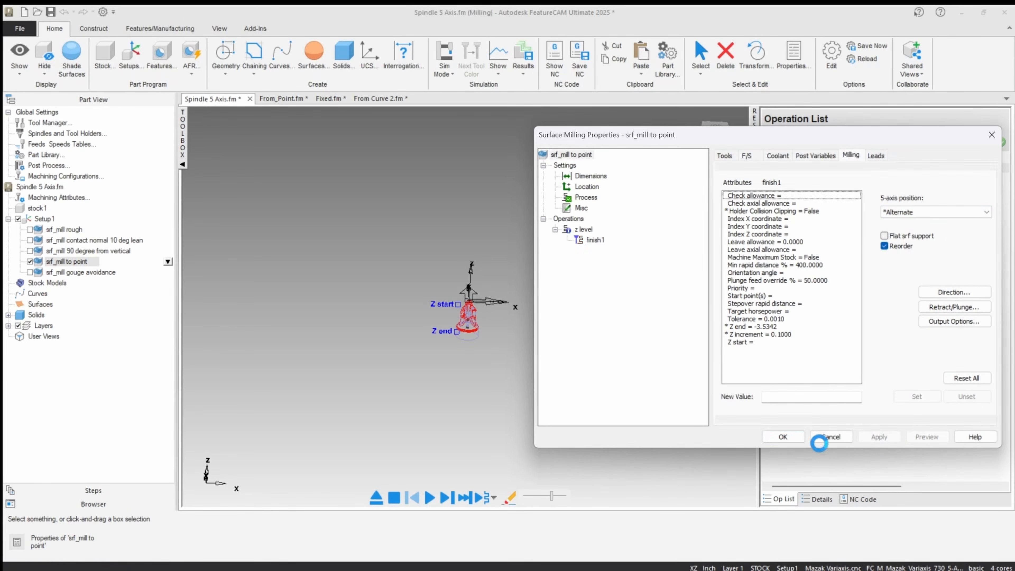
click(783, 436)
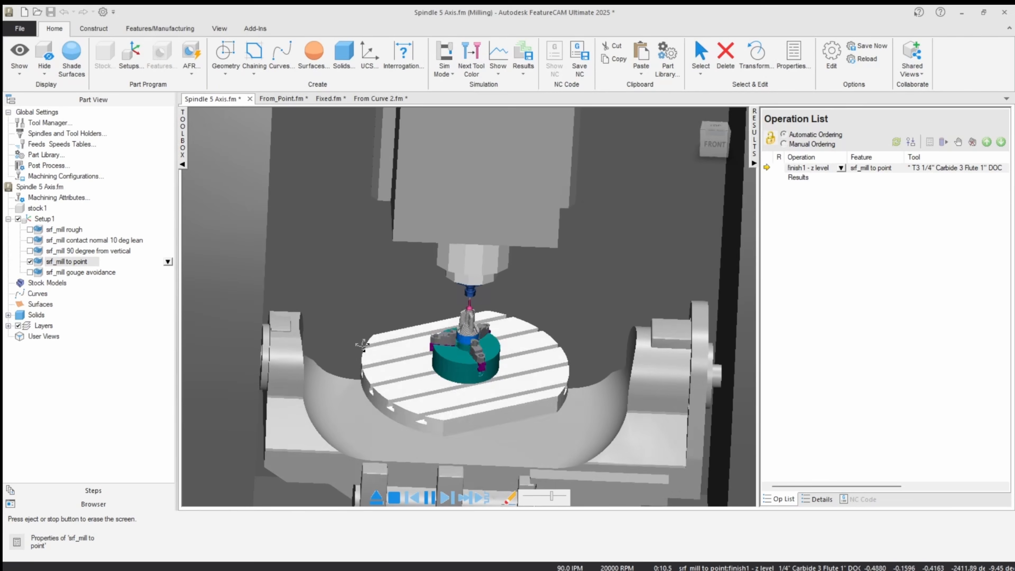
Examine the table tilt in the simulation with the Alternate 5-axis position, adjusting the playback speed, and exit the simulation.
scroll(368, 344, down, 2)
middle_drag(370, 342, 375, 361)
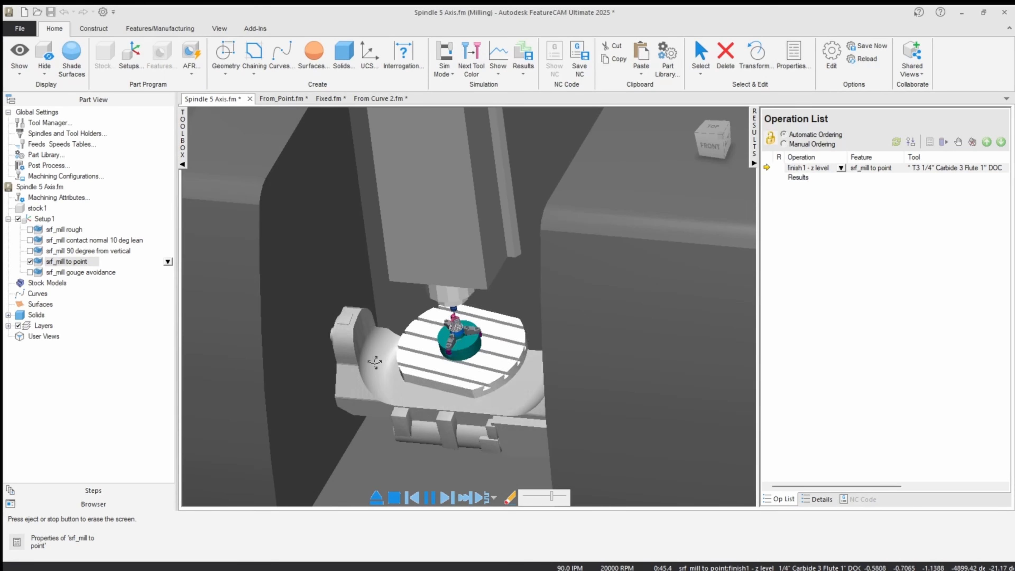
click(547, 495)
scroll(476, 408, up, 5)
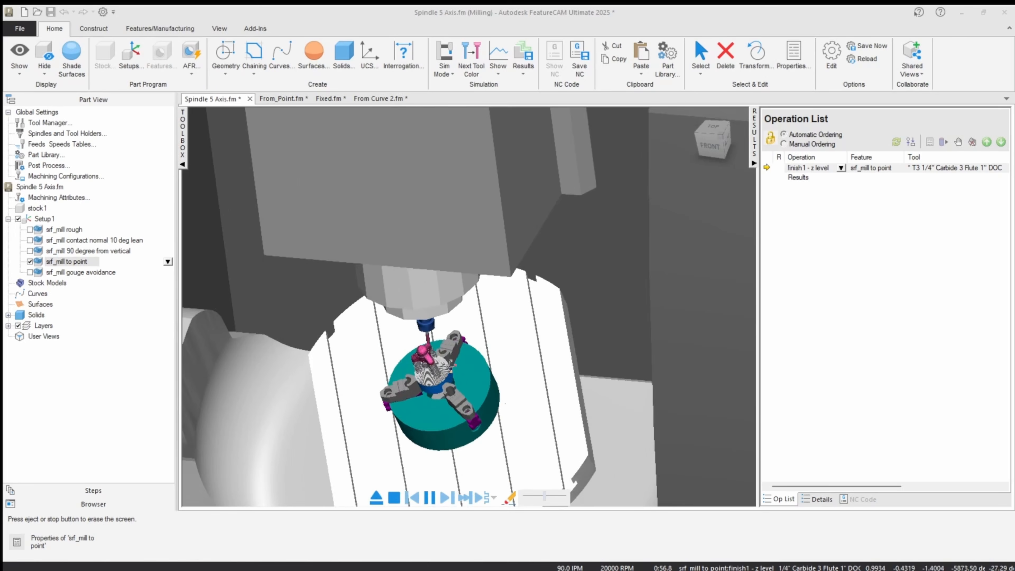
scroll(447, 364, down, 3)
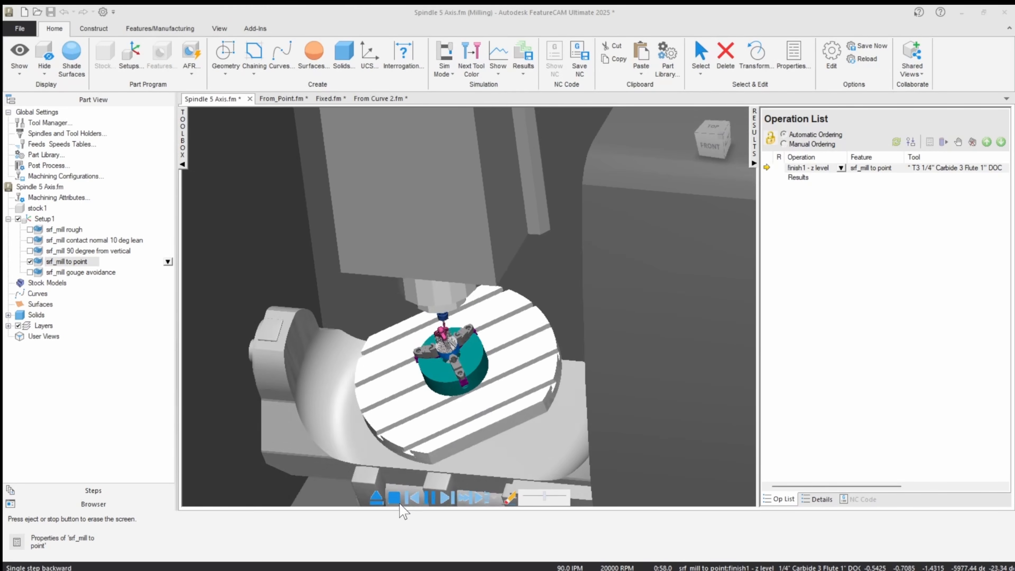
click(376, 497)
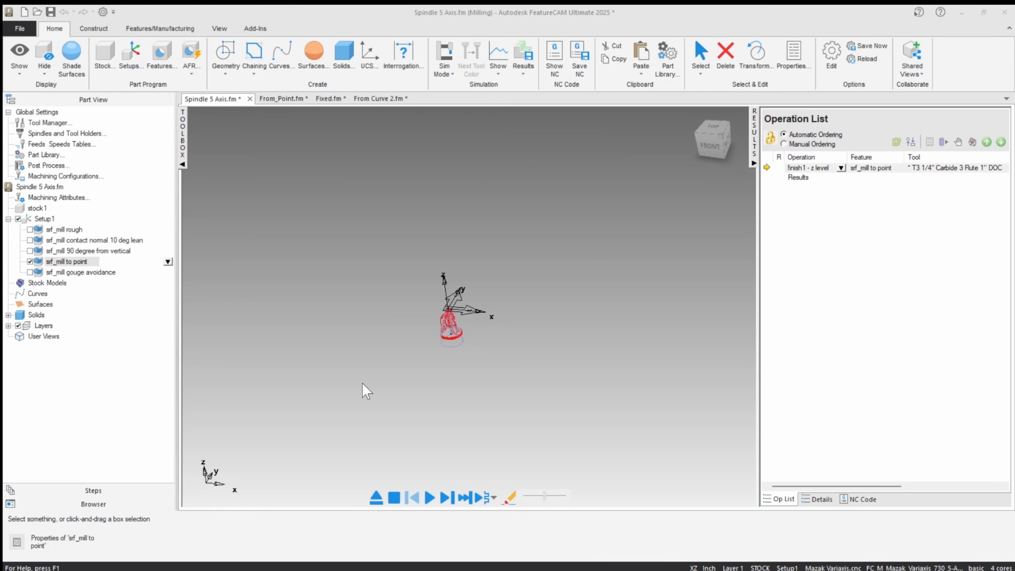
Select the upper reference point pt8 inside the spindle in the front view and check its XYZ coordinates.
click(707, 153)
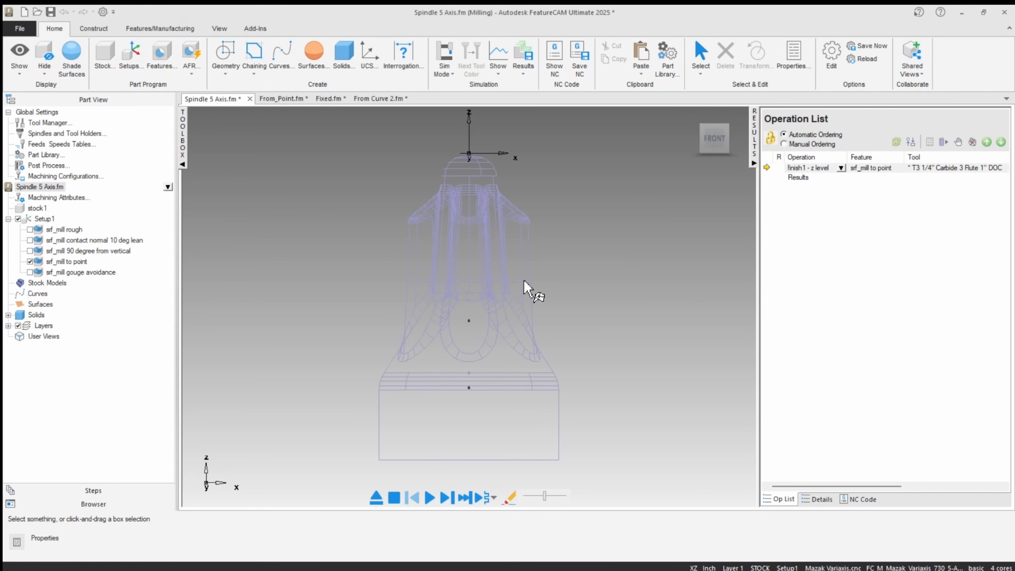
click(469, 321)
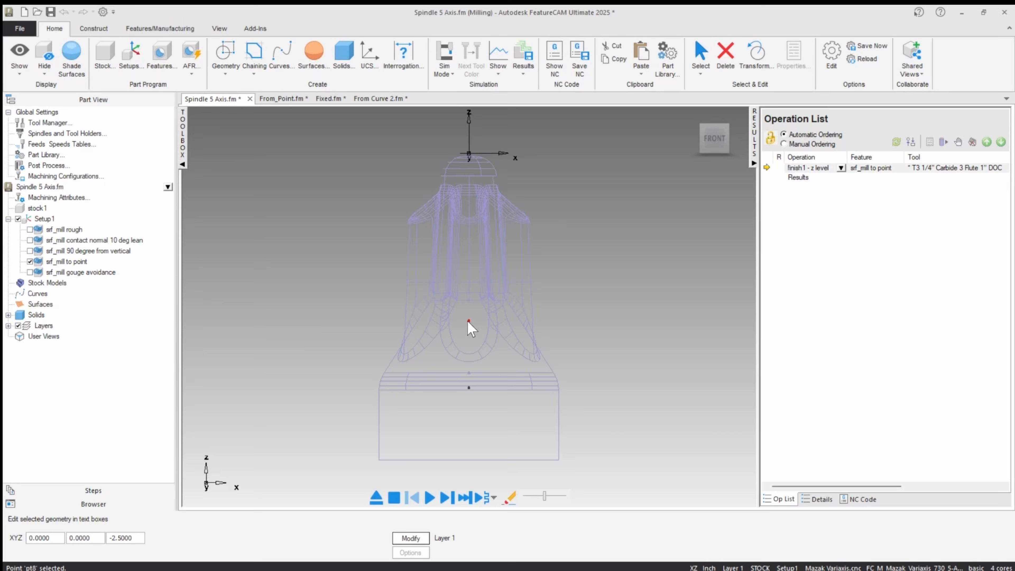
click(262, 305)
Set the To point target of the z level operation in srf_mill to point to pt8, picked in the model, and accept it.
double_click(54, 263)
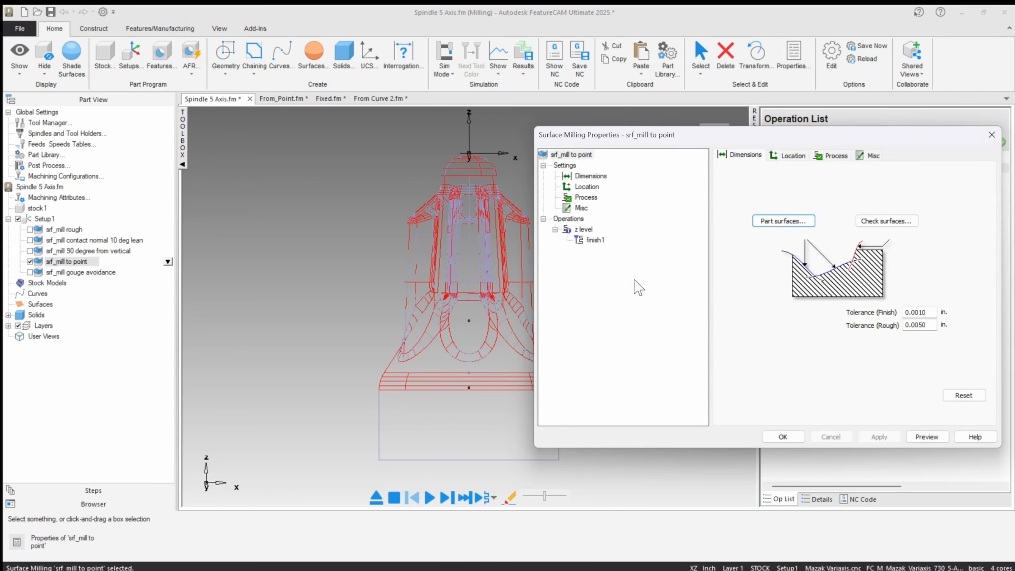
click(587, 230)
click(808, 156)
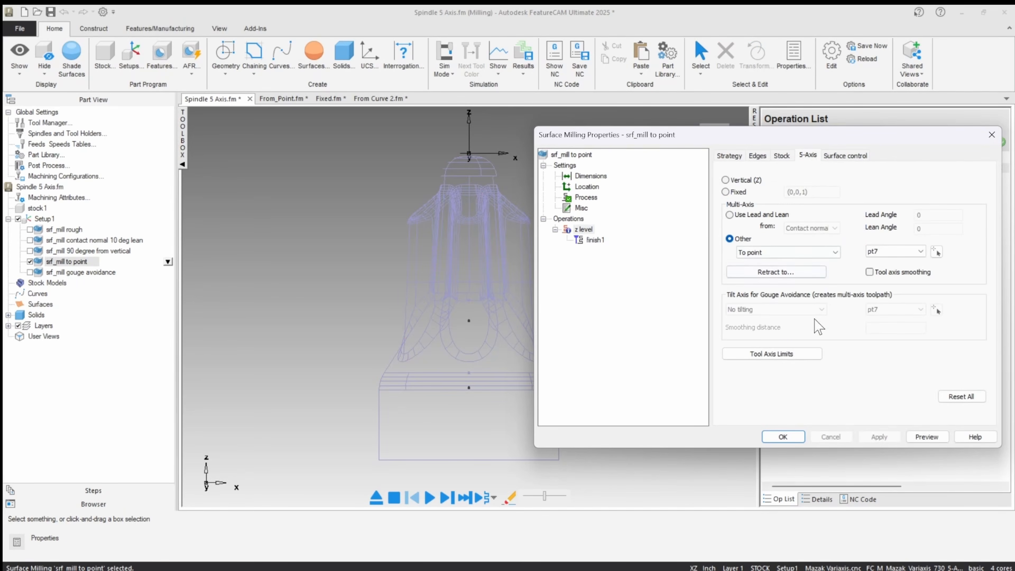
click(937, 251)
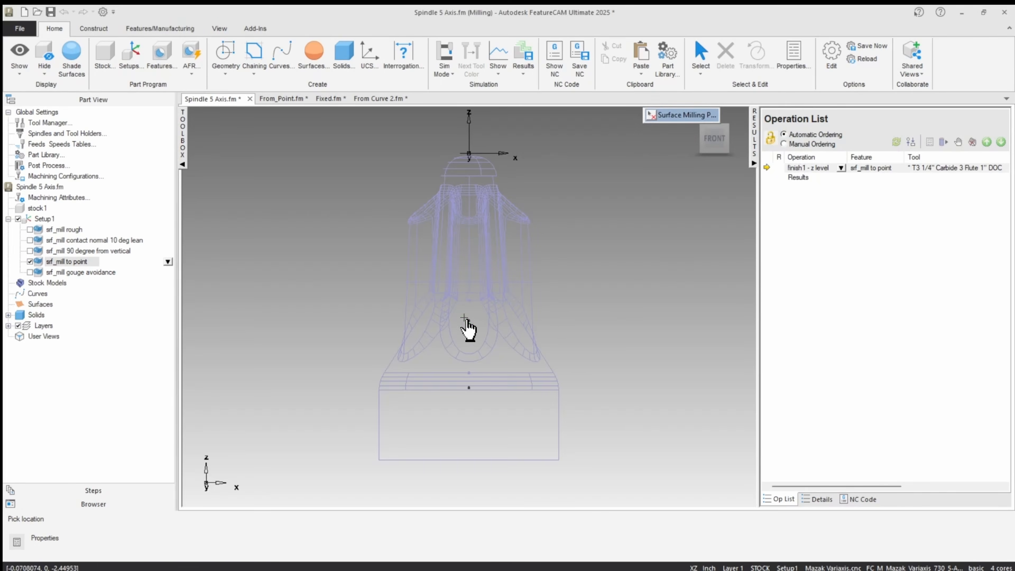
click(468, 321)
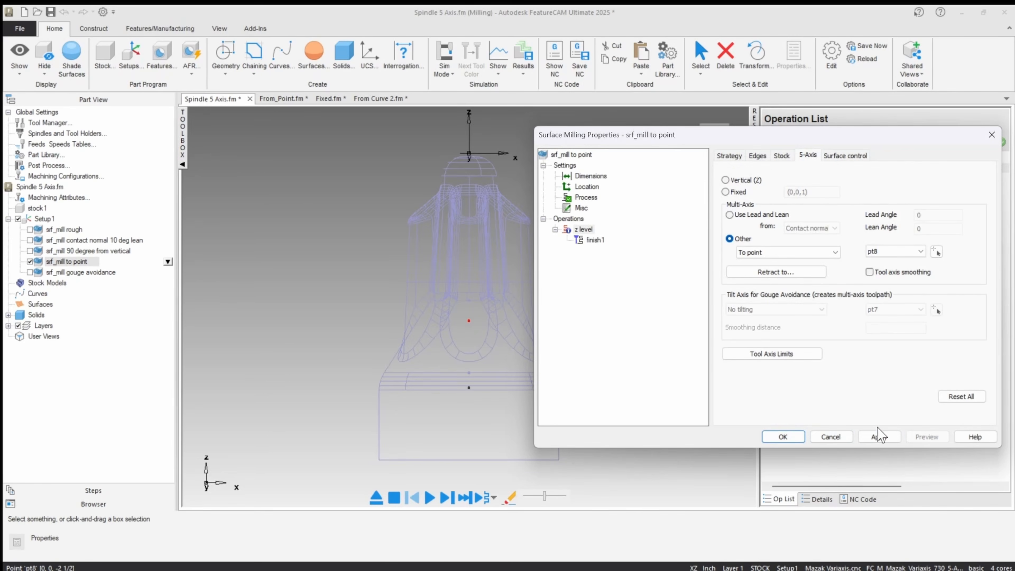
click(783, 436)
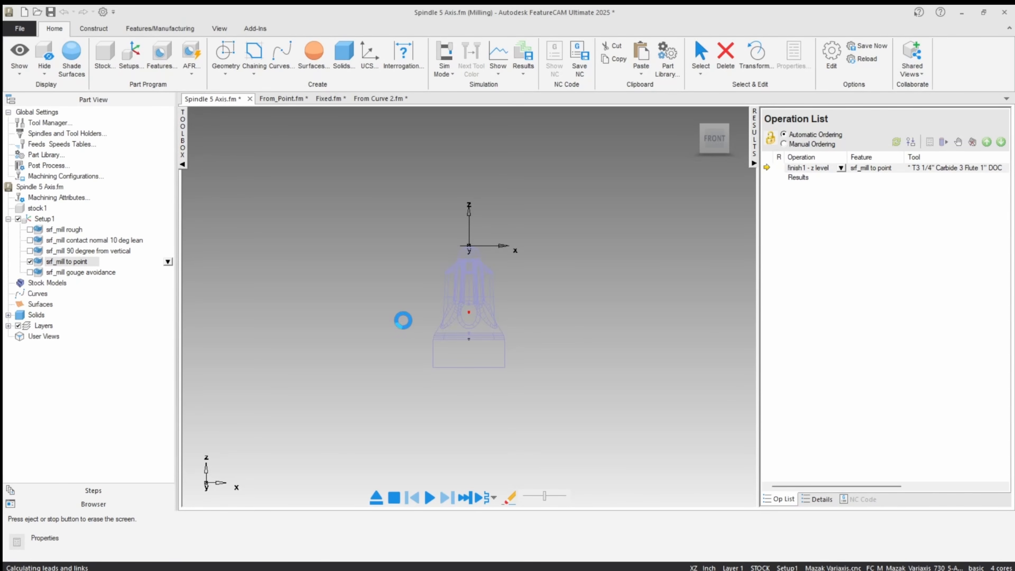
Simulate the toolpath aimed at pt8 on the machine, adjusting the playback speed to examine the tilt, and exit the simulation.
scroll(406, 235, down, 3)
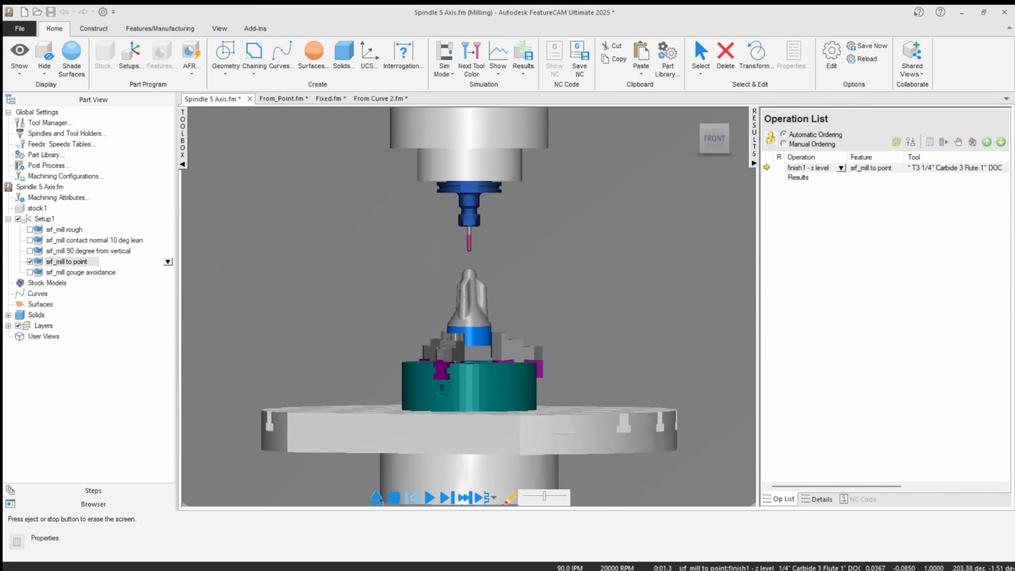
middle_drag(434, 244, 373, 336)
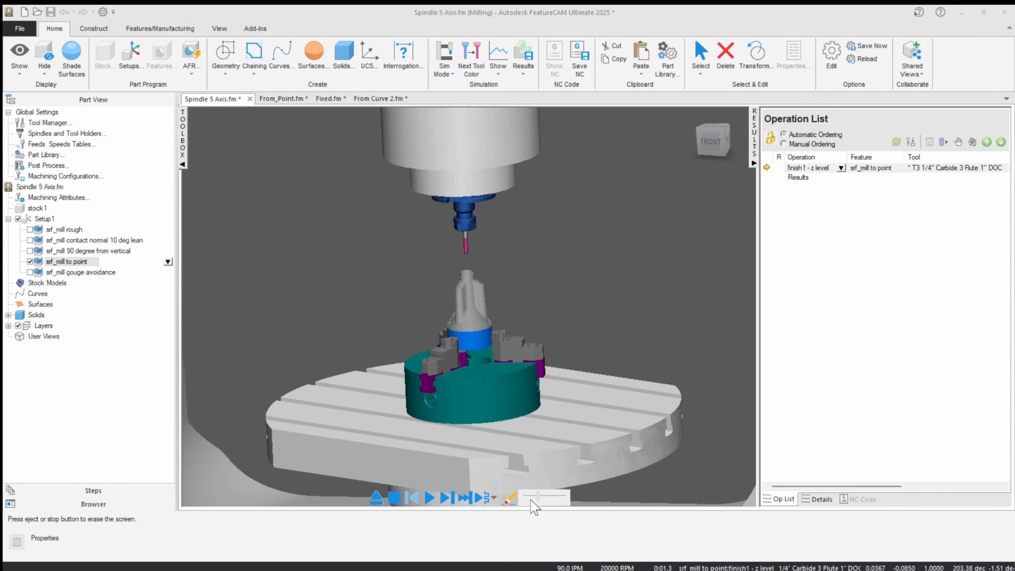
click(429, 497)
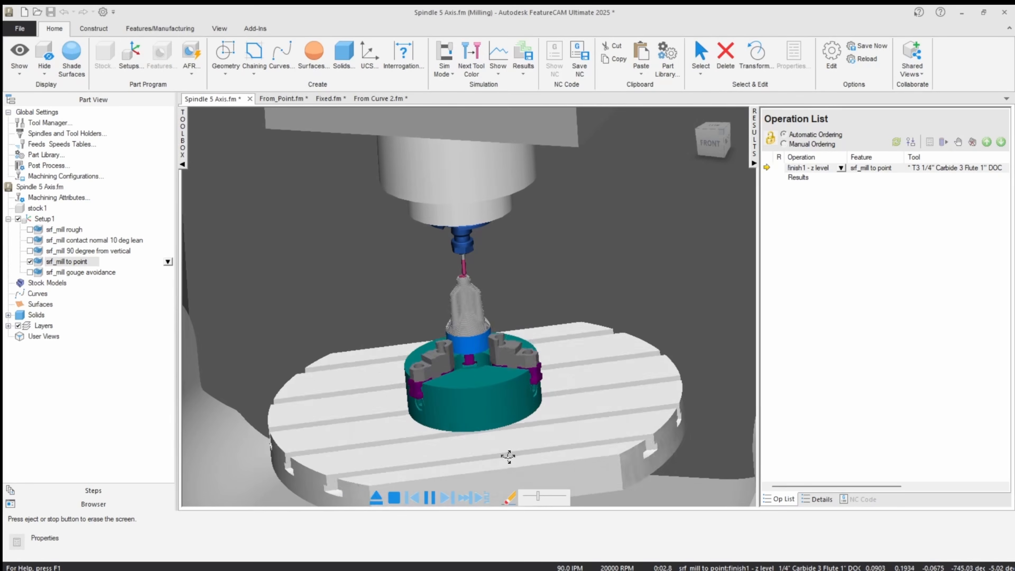
click(547, 500)
scroll(446, 380, down, 4)
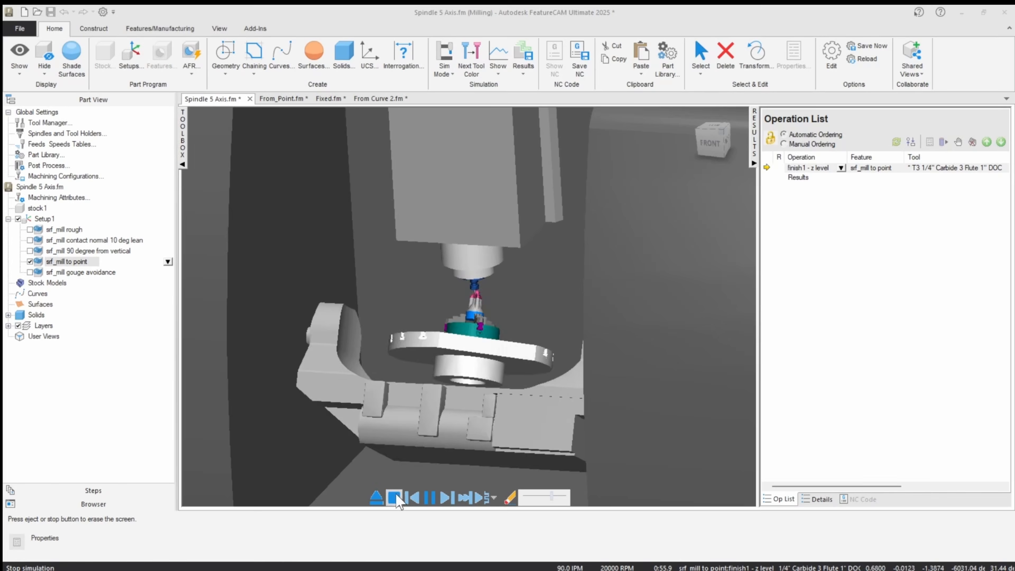
click(376, 497)
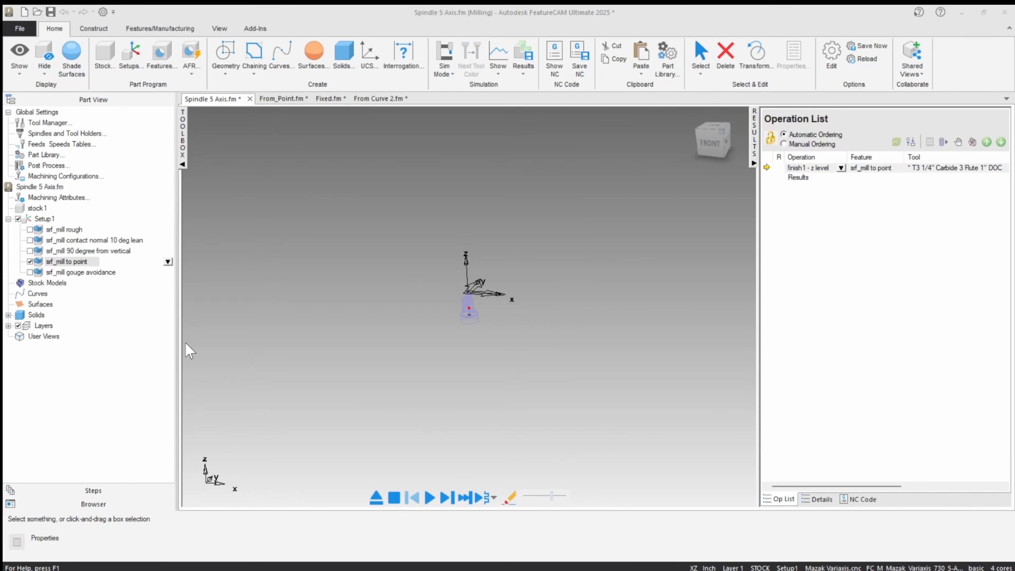
Set the 5-axis position of the finish1 operation in srf_mill to point to Standard and accept it.
double_click(78, 264)
click(600, 241)
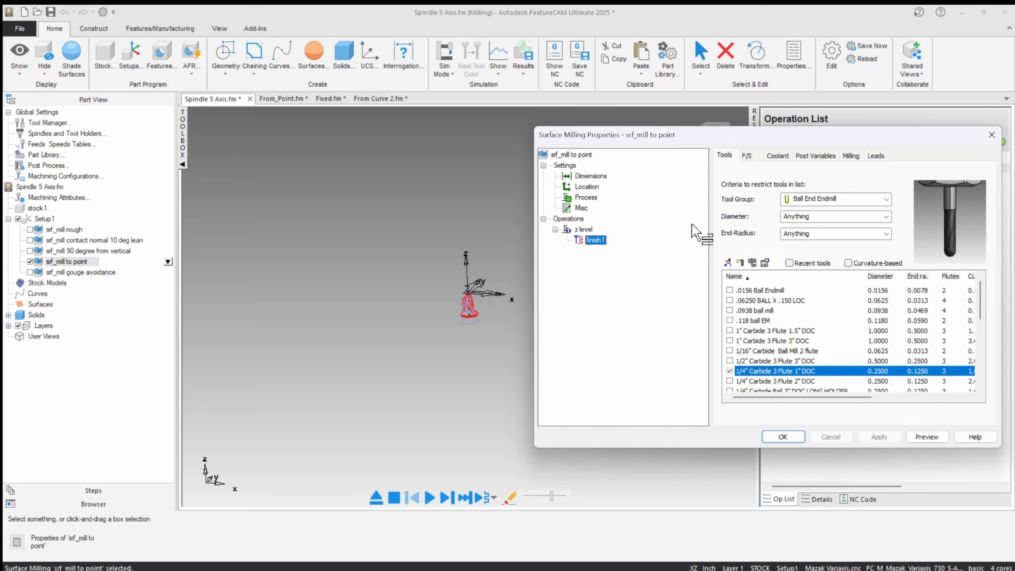
click(851, 156)
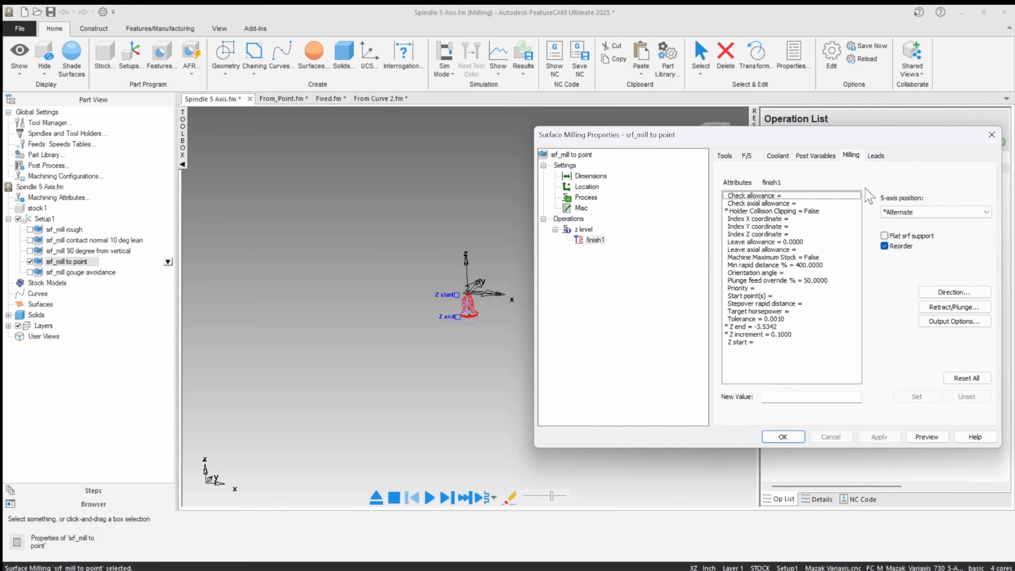
click(927, 212)
click(907, 223)
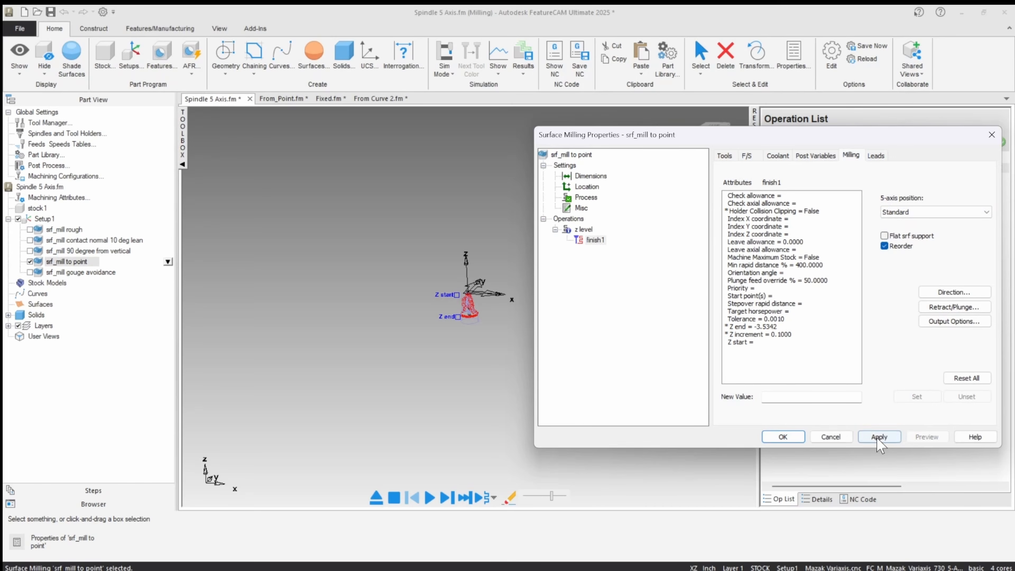
click(783, 437)
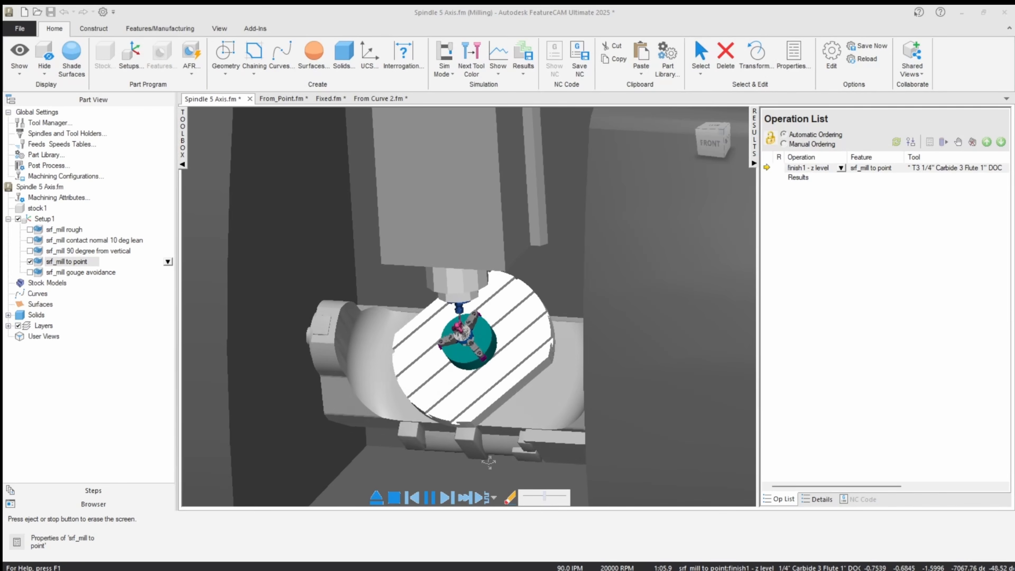
Examine the tool and table motion in the machine simulation with the Standard 5-axis position, adjusting the playback speed.
scroll(409, 313, up, 2)
scroll(440, 332, up, 4)
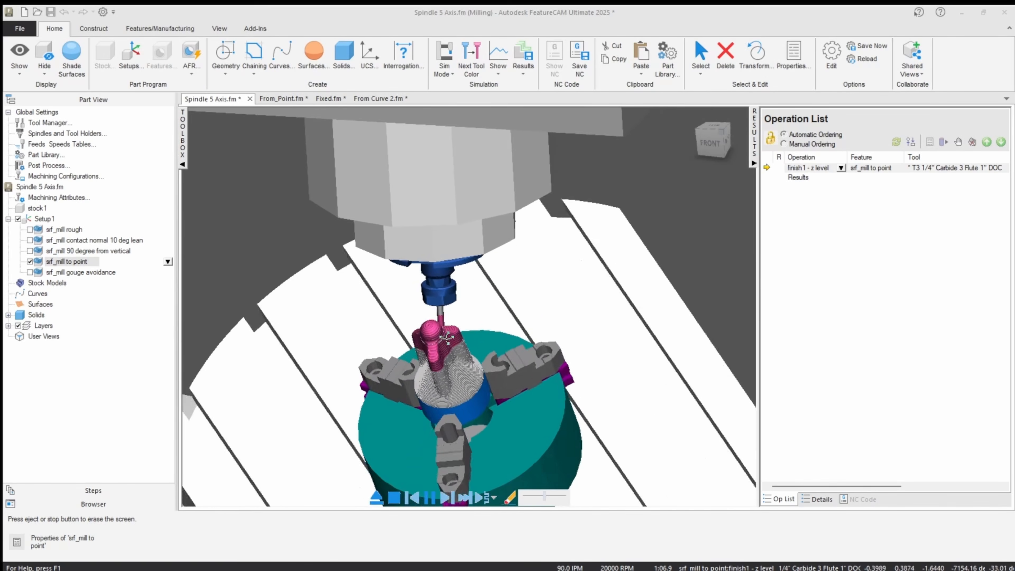
middle_drag(447, 337, 441, 376)
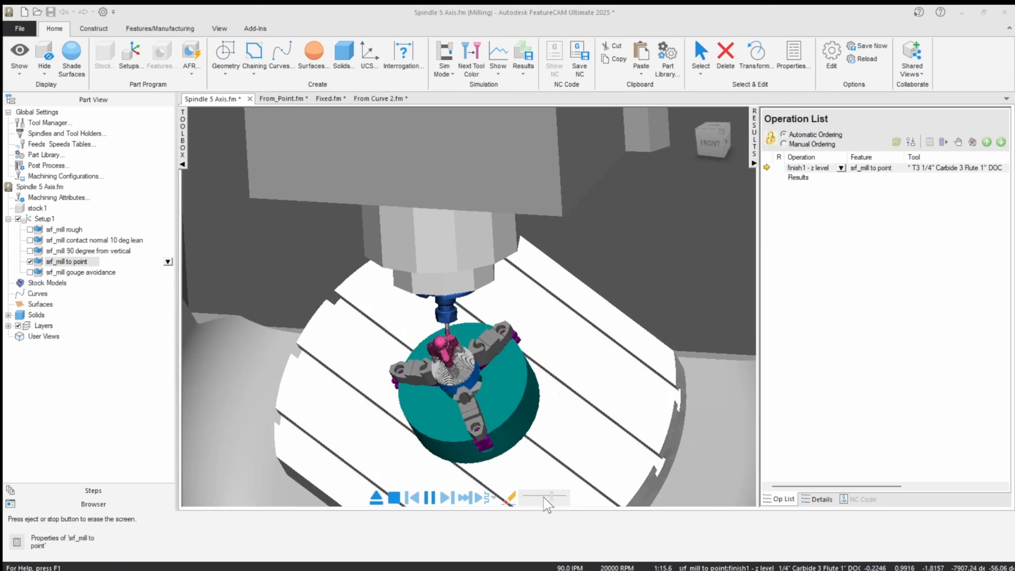
click(547, 497)
scroll(432, 374, down, 5)
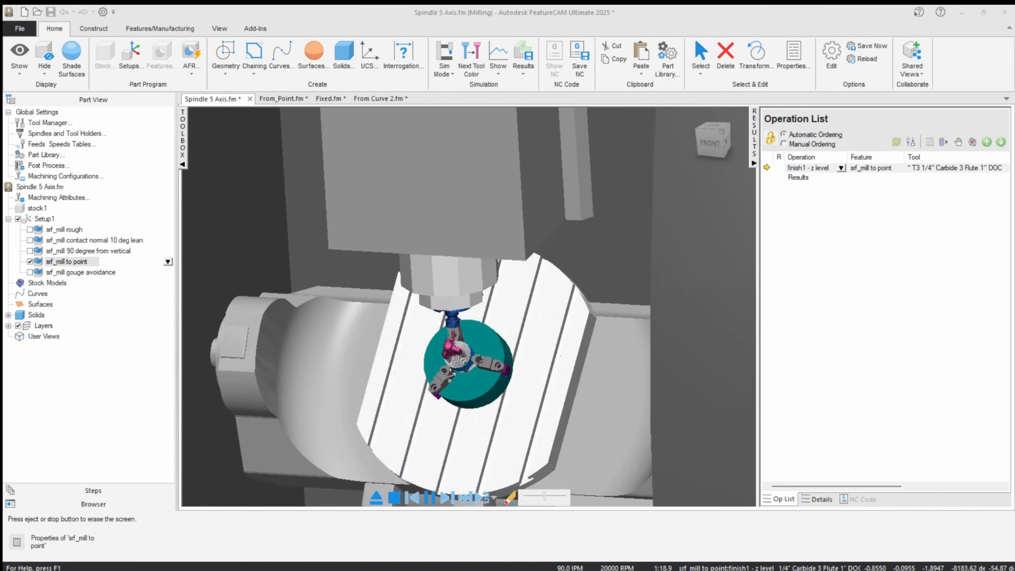
middle_drag(431, 375, 403, 381)
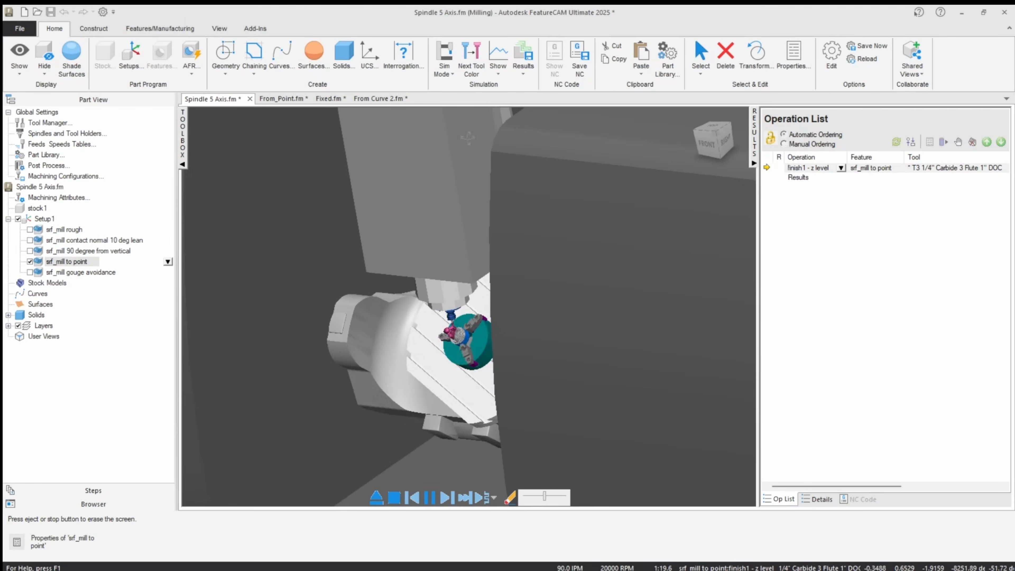
scroll(550, 324, up, 10)
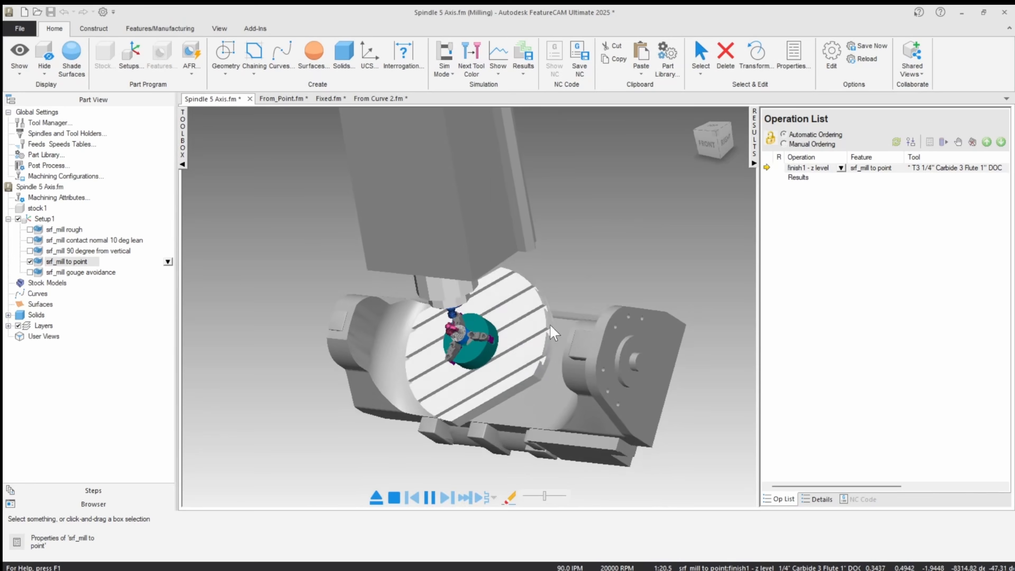
scroll(430, 348, down, 3)
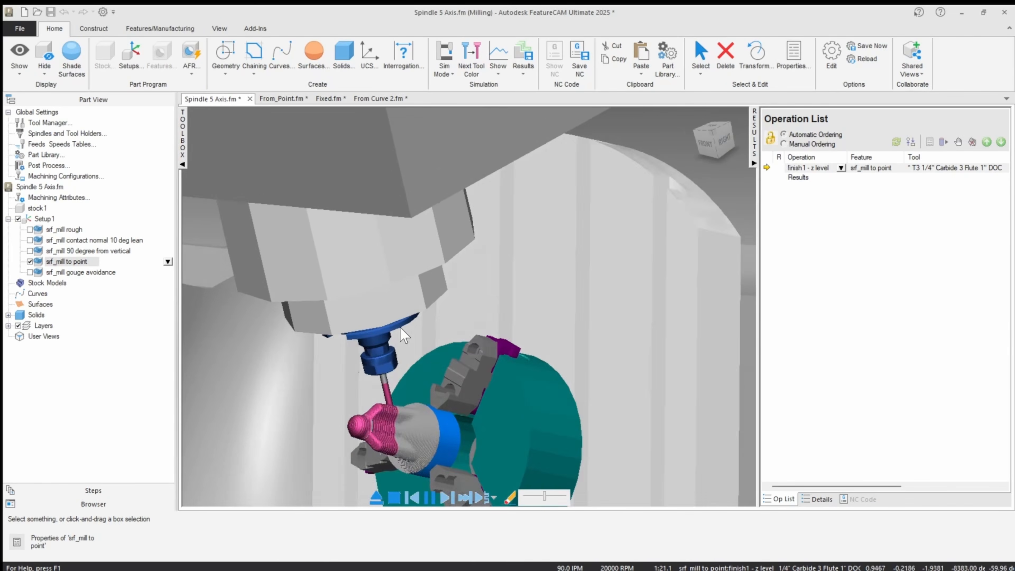
scroll(400, 341, down, 5)
middle_drag(369, 340, 320, 340)
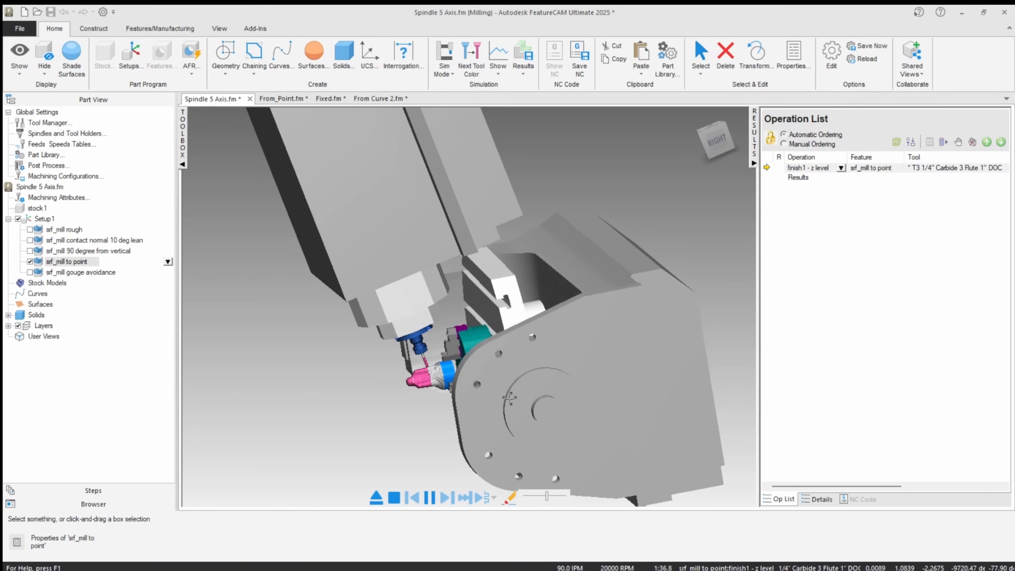
Inspect the tilted table and the tool's approach to the part from the machine's right side, and exit the simulation.
click(717, 140)
scroll(538, 231, down, 5)
scroll(536, 234, down, 4)
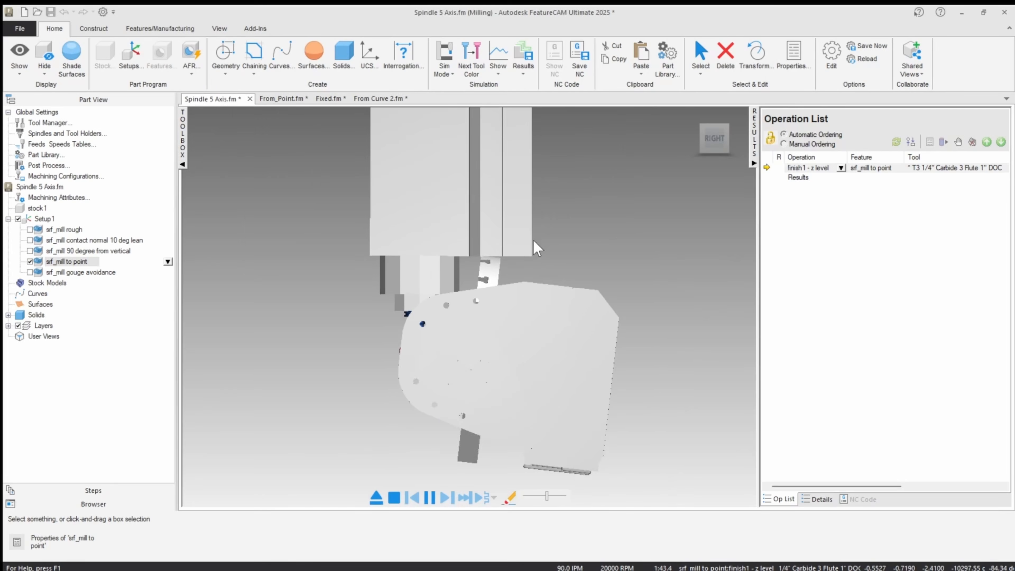
scroll(478, 254, up, 3)
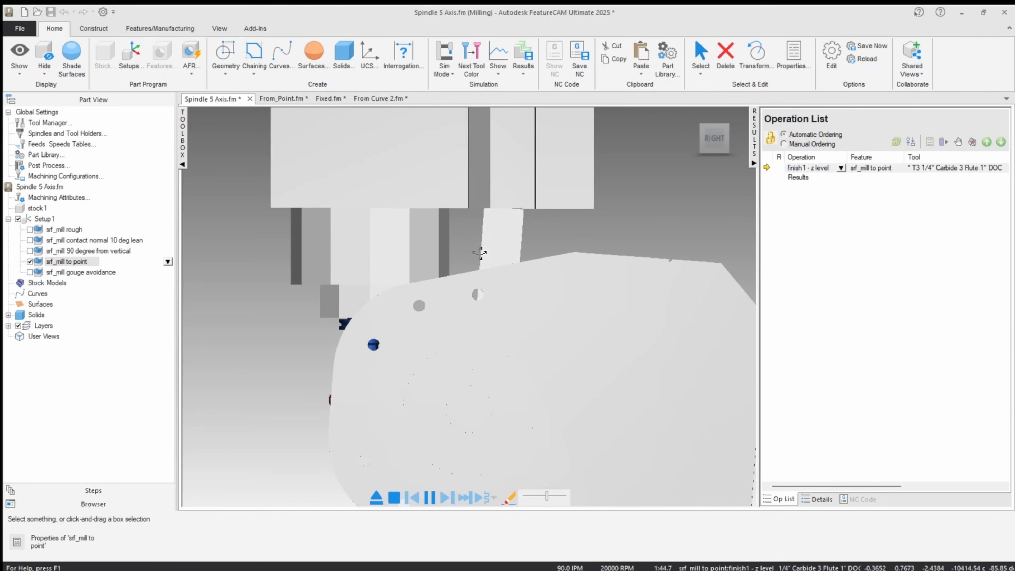
middle_drag(478, 249, 500, 252)
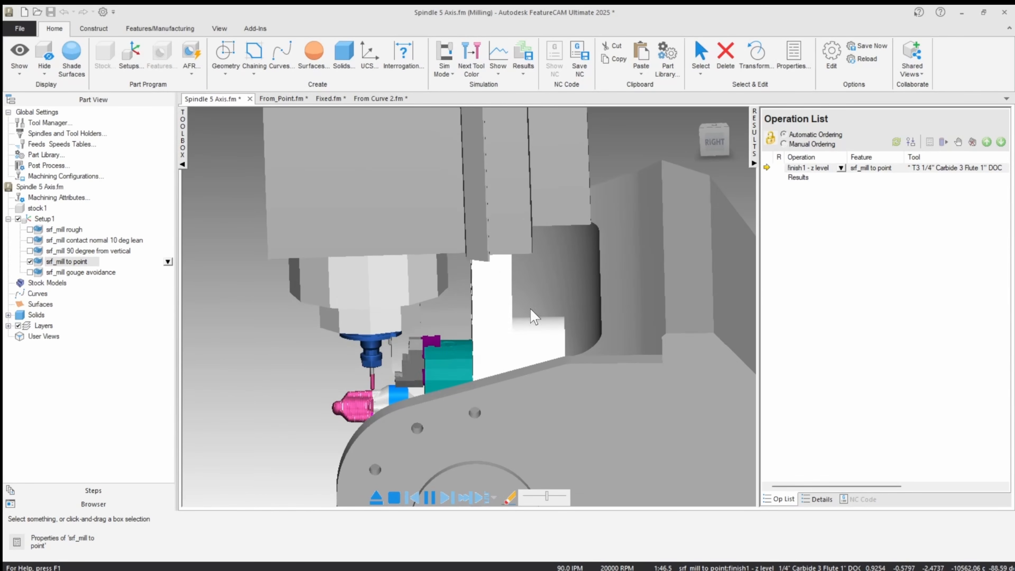
scroll(497, 319, down, 2)
middle_drag(506, 305, 536, 307)
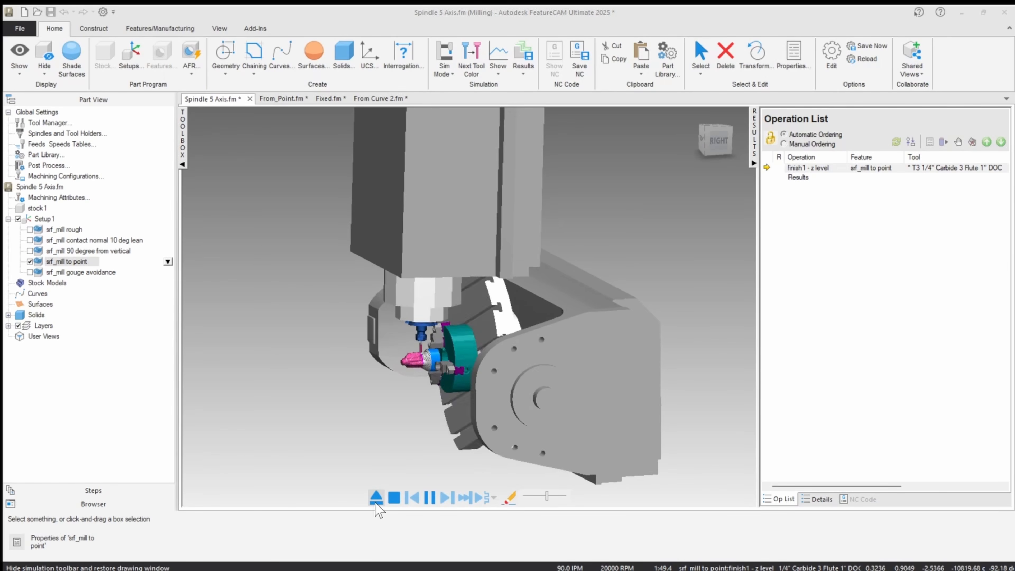
click(376, 500)
Select the upper reference point pt8 inside the spindle to check its XYZ coordinates, and deselect it.
scroll(421, 284, up, 3)
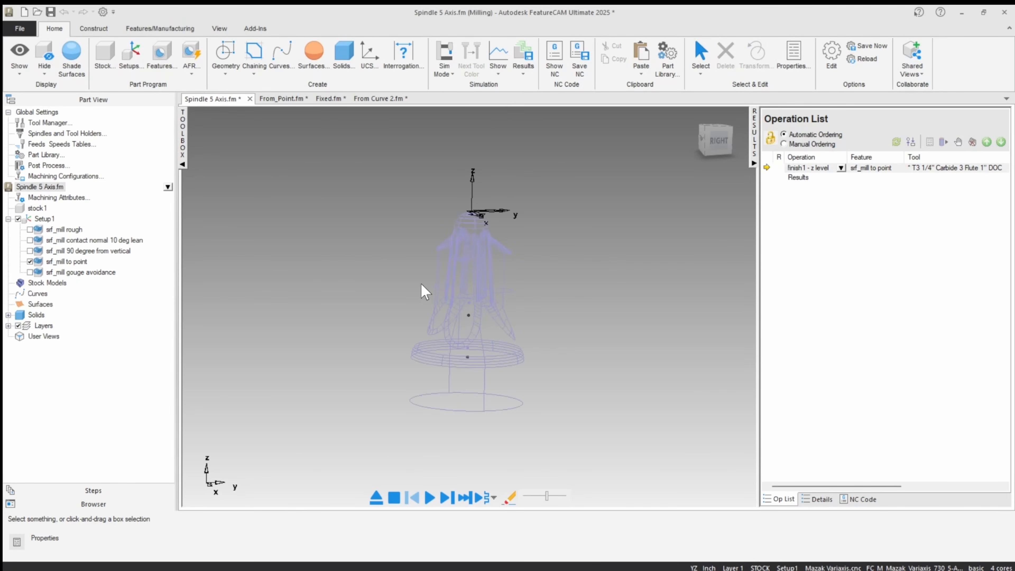
click(468, 316)
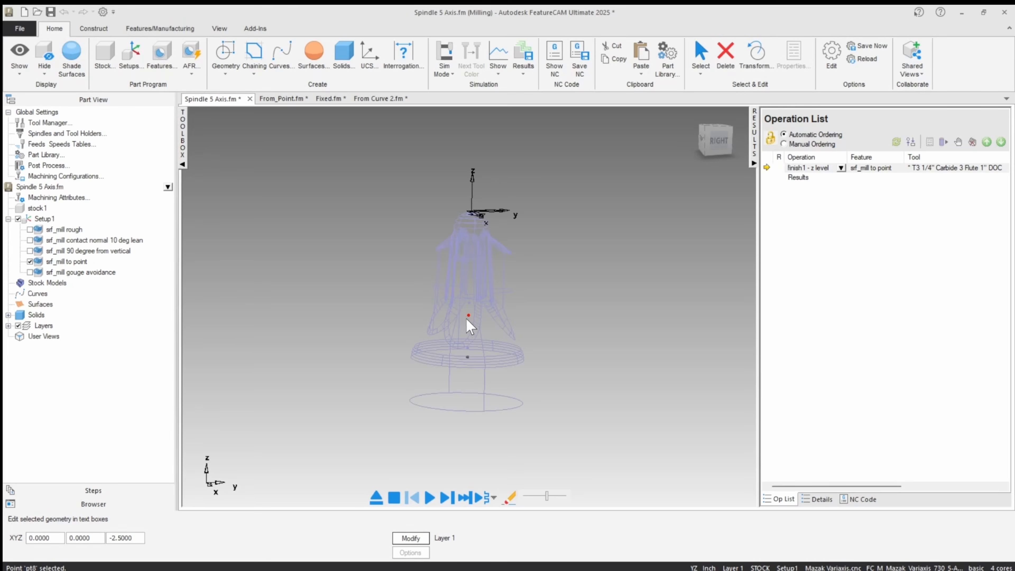
click(346, 300)
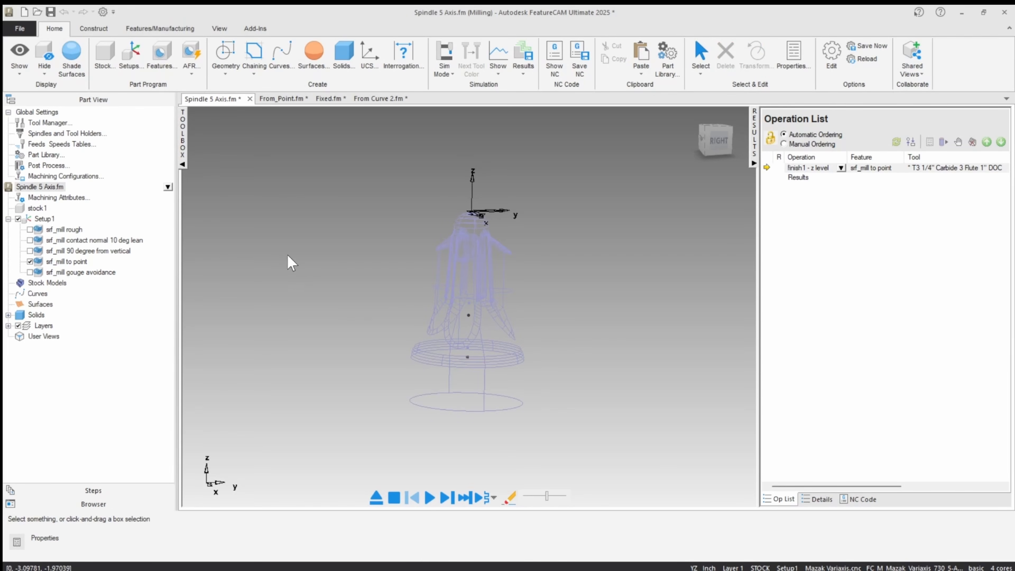
Enable srf_mill gouge avoidance instead of srf_mill to point, and apply the Alternate 5-axis position to its finish1 operation.
click(30, 262)
click(30, 272)
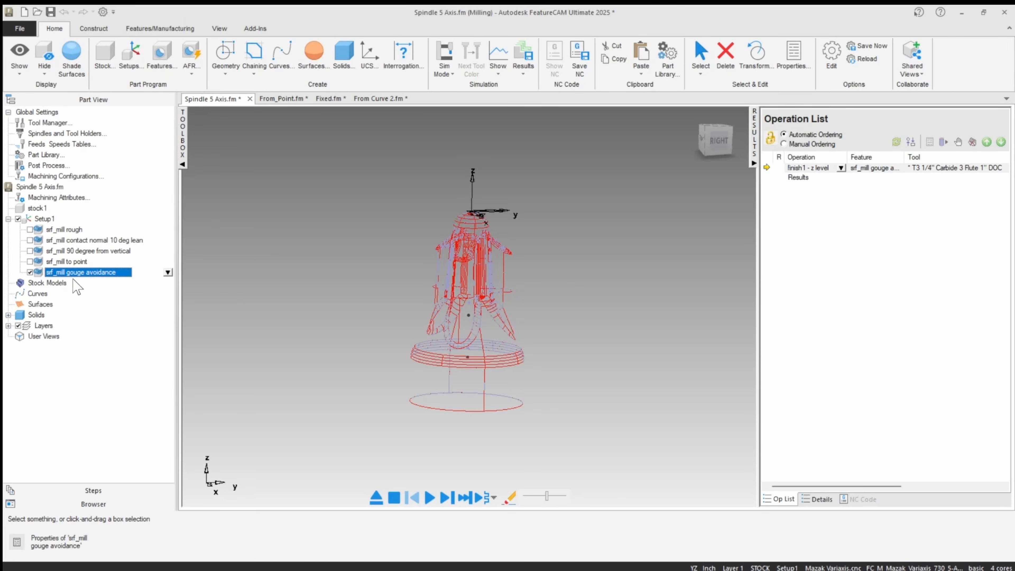
double_click(86, 274)
click(594, 240)
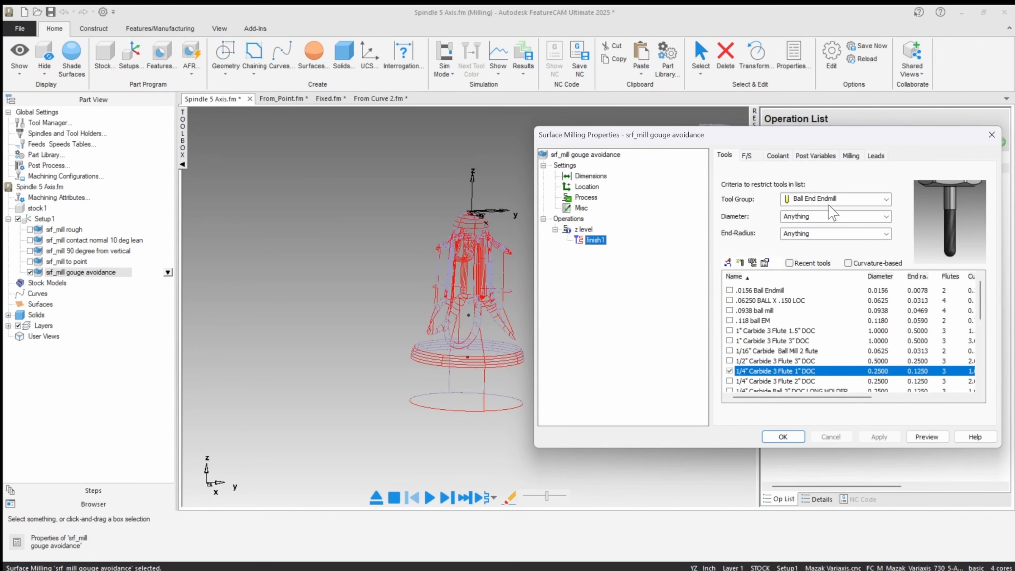
click(851, 156)
click(931, 212)
click(897, 230)
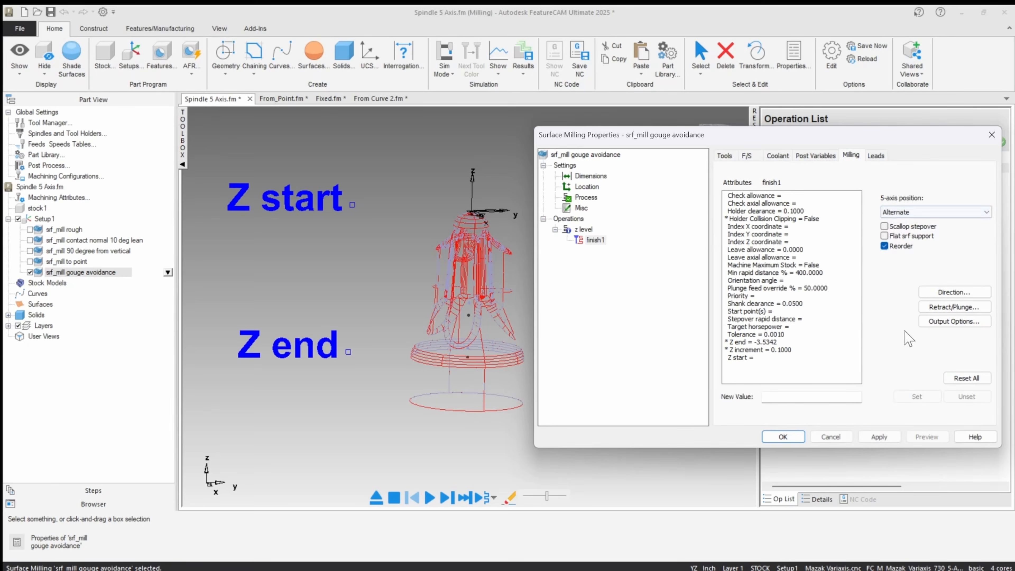
click(880, 436)
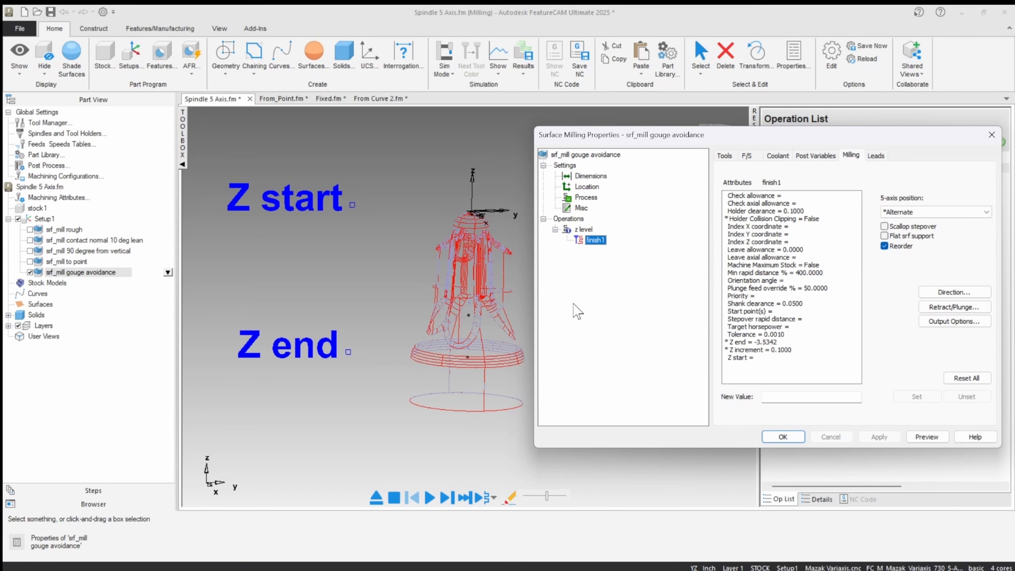
Try the No tilting, Lean and Lead options for the gouge avoidance tilt axis of the z level operation.
click(589, 231)
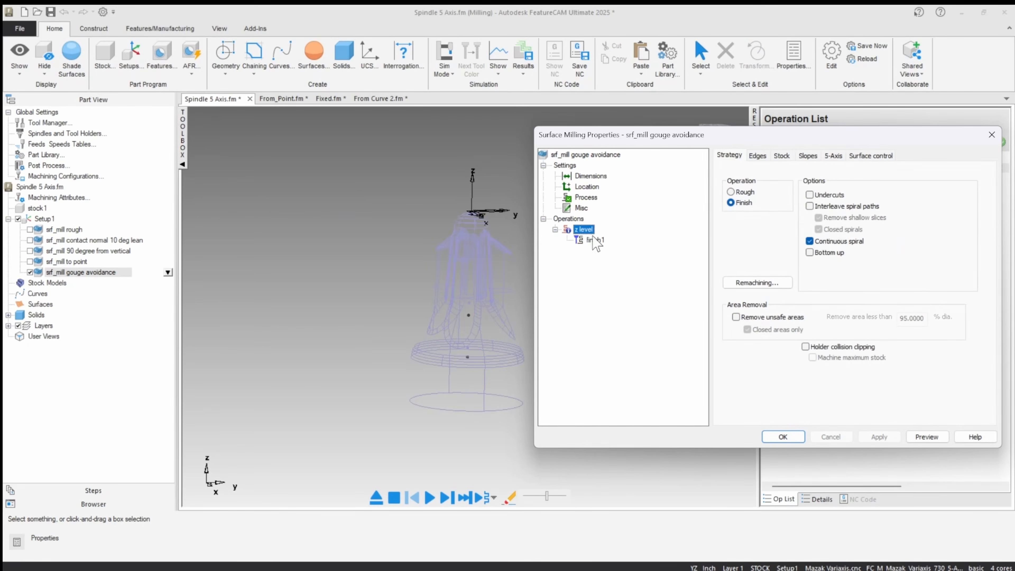
click(834, 156)
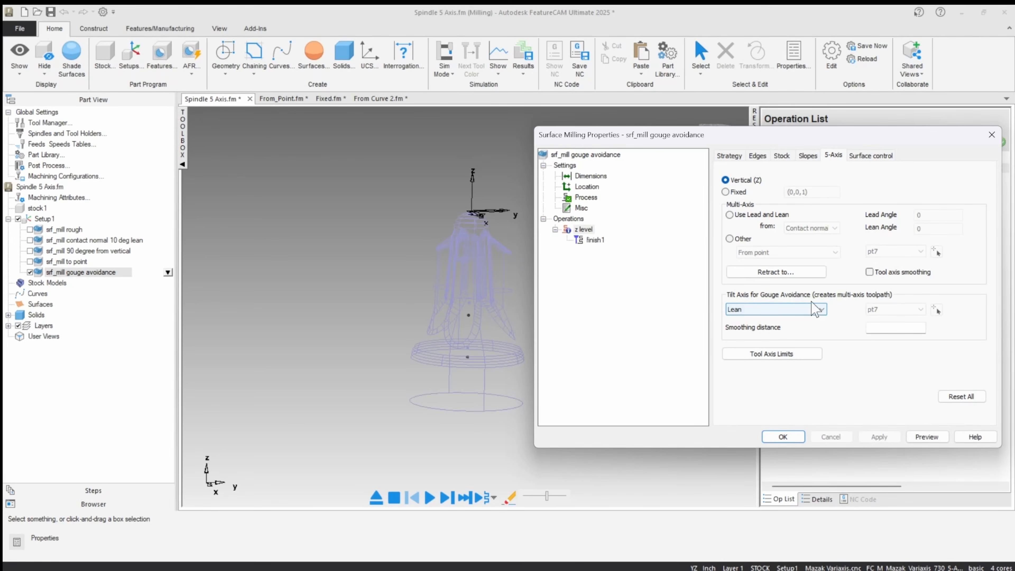
click(782, 309)
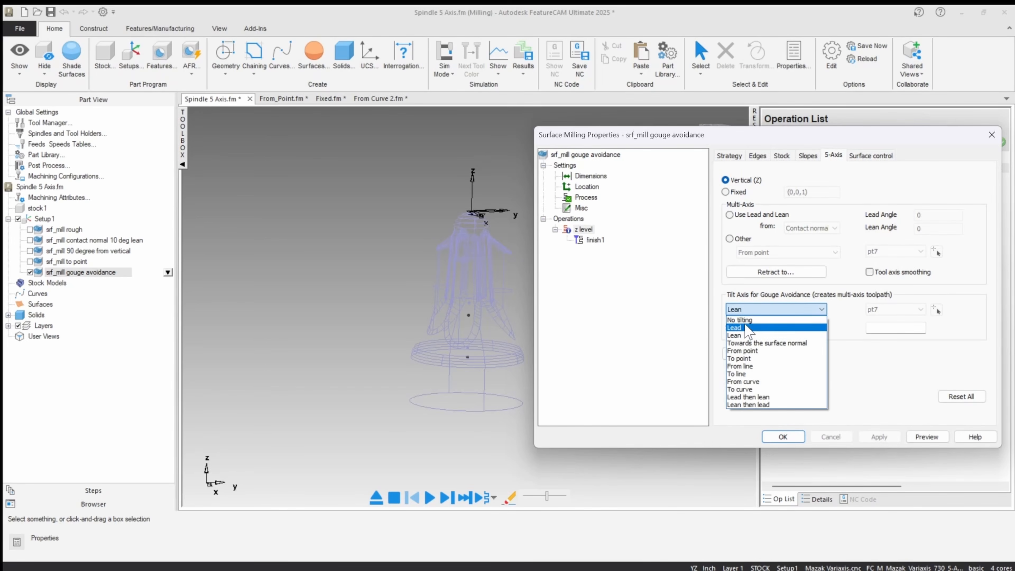
click(742, 320)
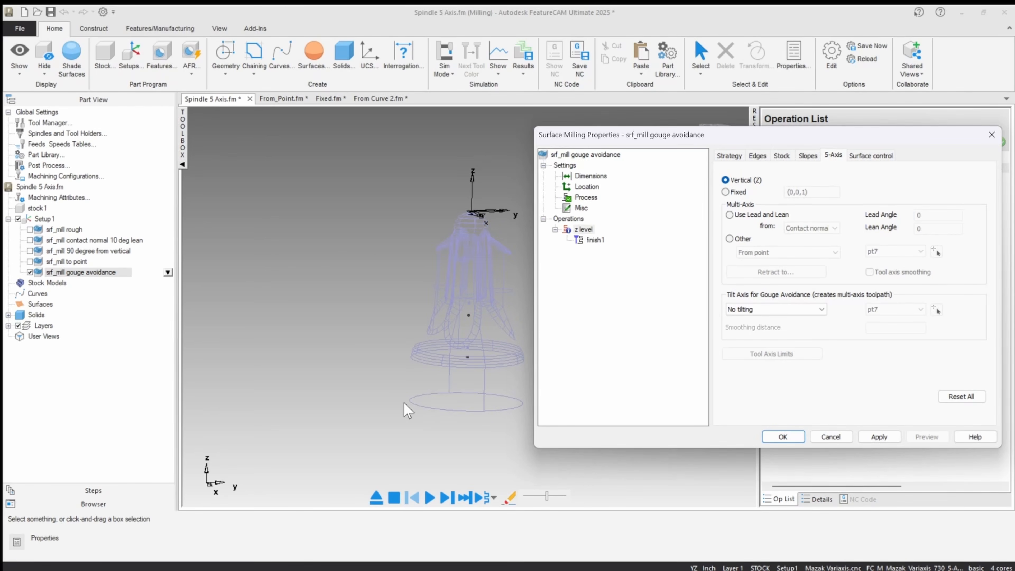
click(746, 310)
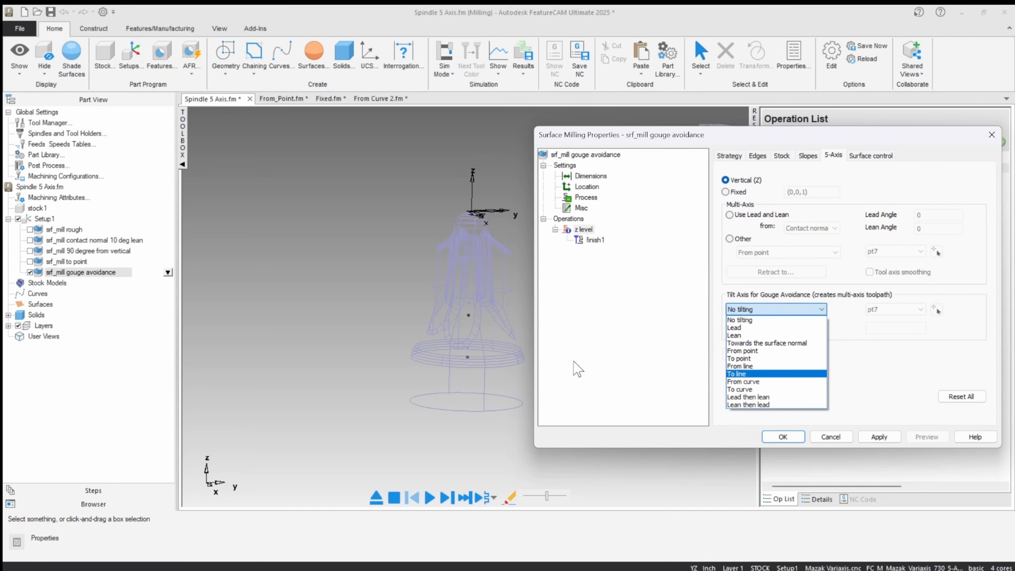
click(738, 336)
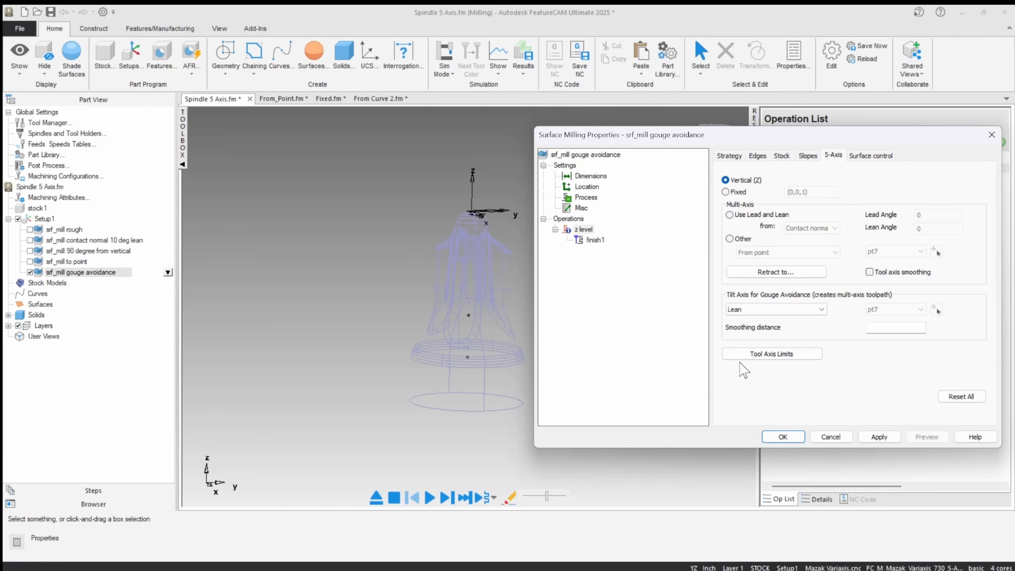
click(783, 311)
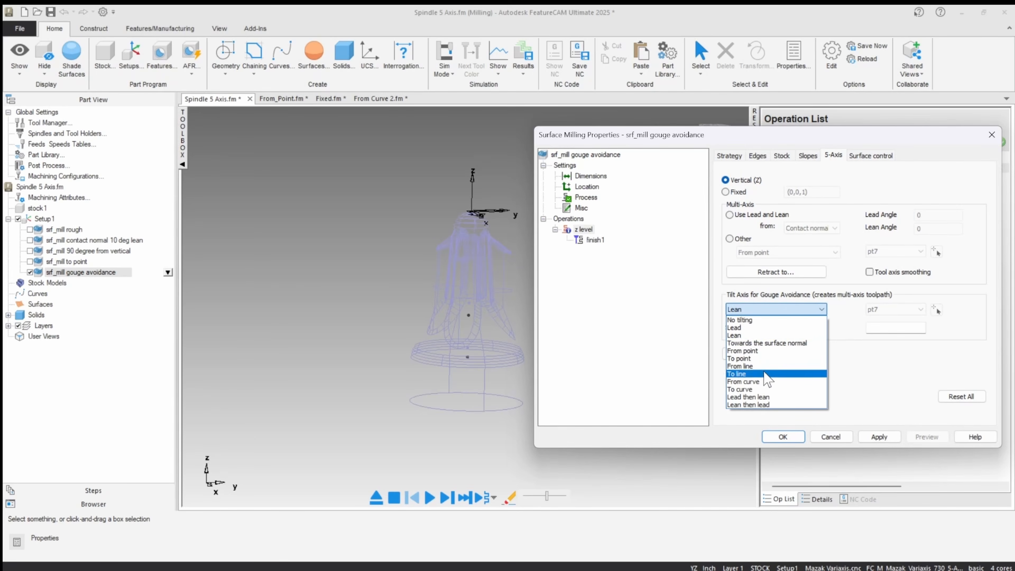
click(741, 327)
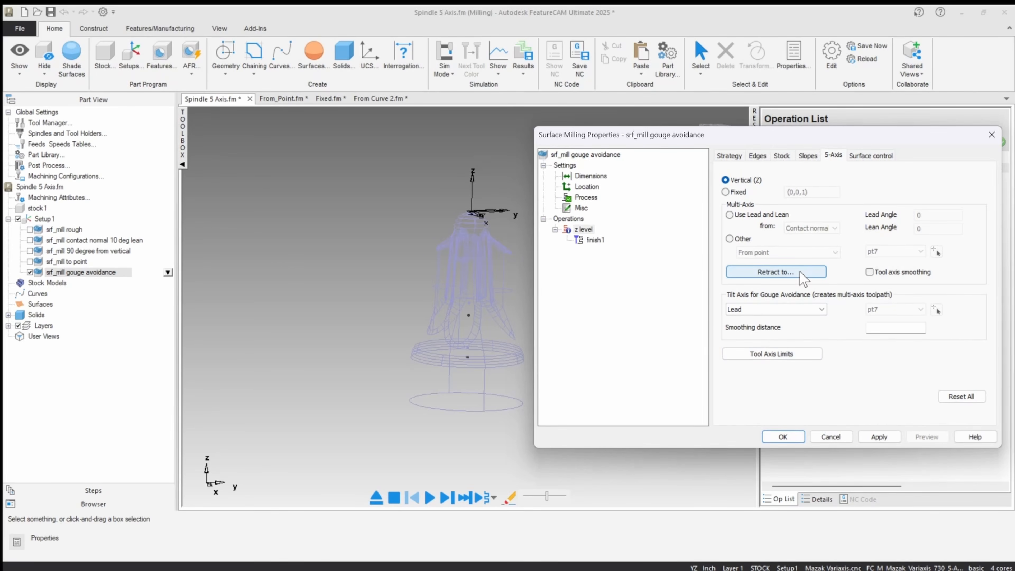
Set the tilt axis for gouge avoidance of the z level operation to Lean and apply it.
click(776, 309)
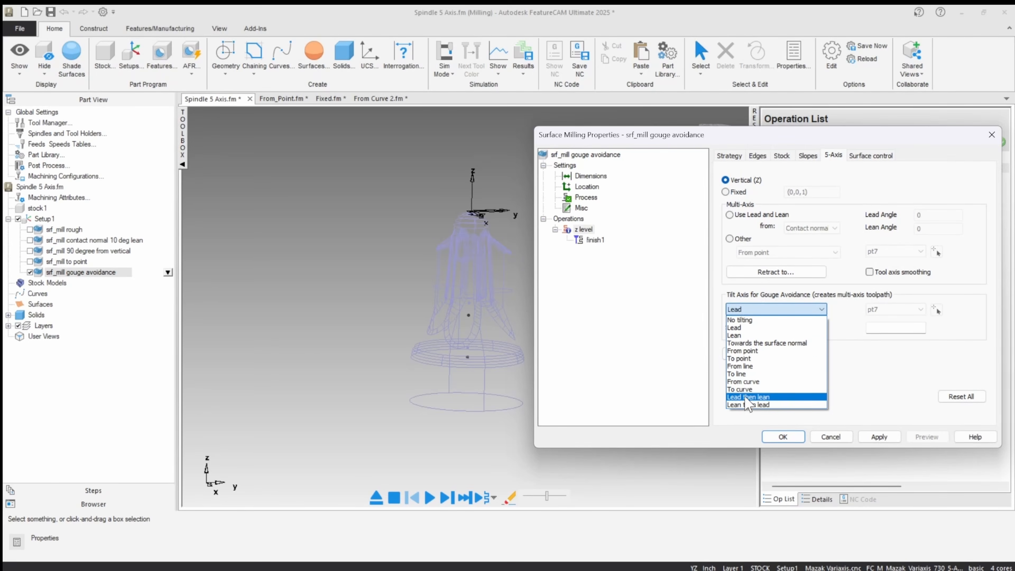
click(736, 335)
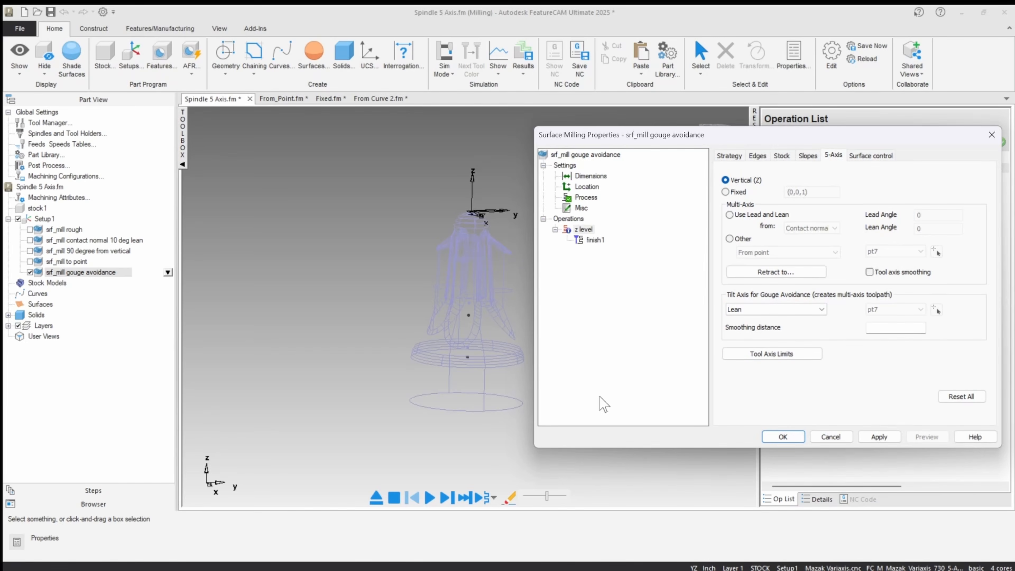
click(872, 436)
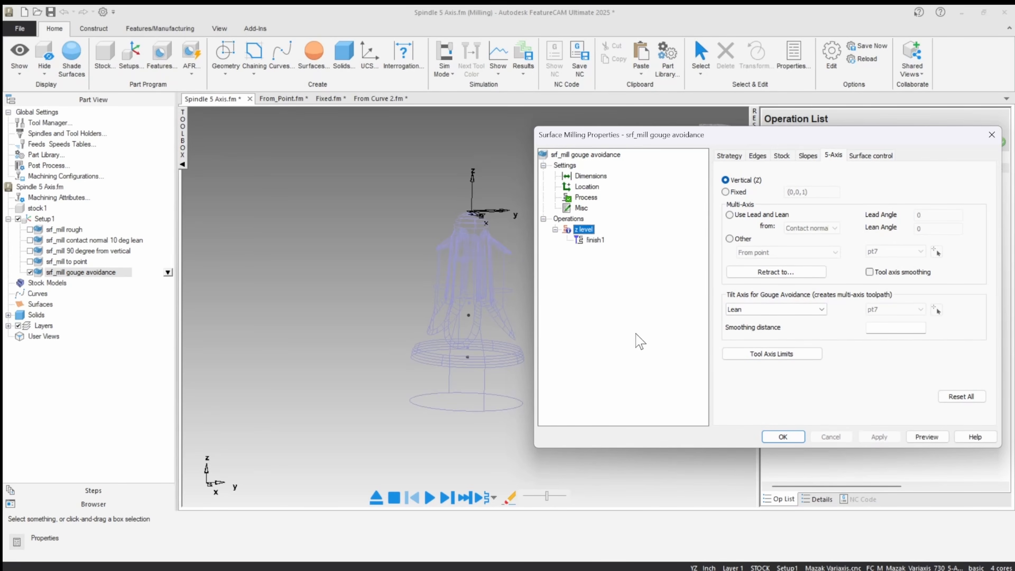
Check the Shank clearance attribute among the milling attributes of the finish1 operation.
click(595, 240)
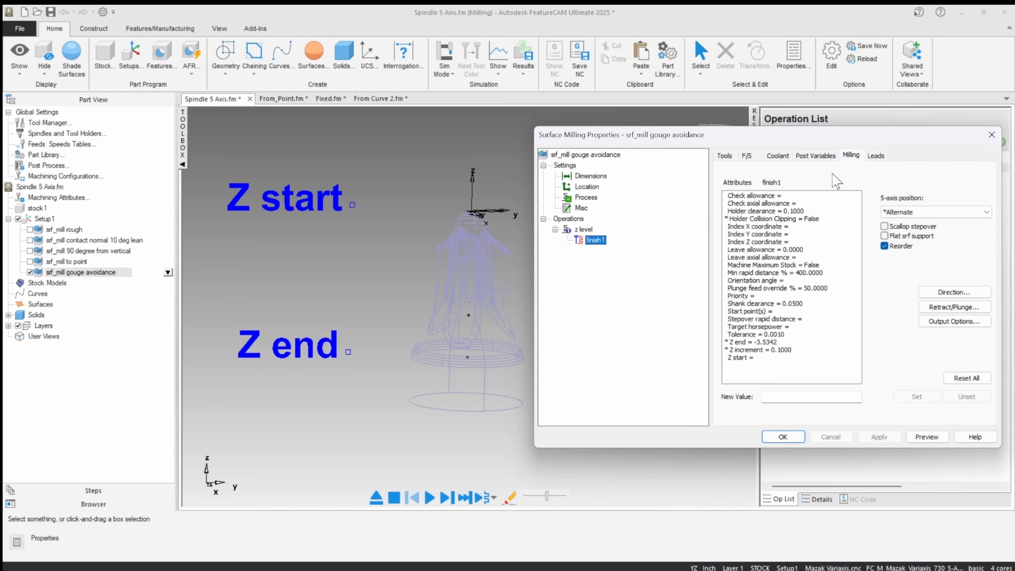
click(845, 157)
click(751, 304)
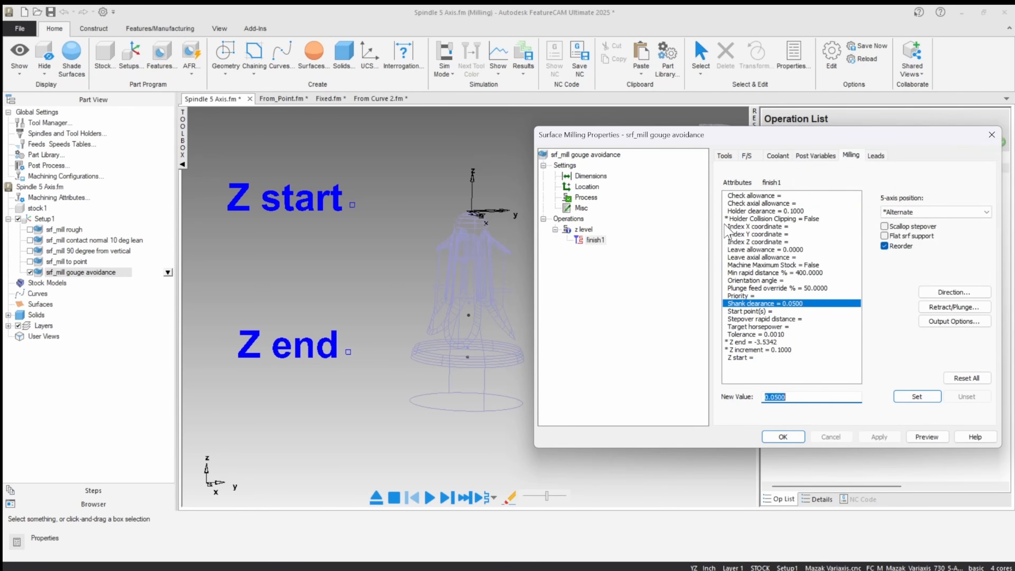
Check the Holder clearance and Shank clearance attributes of the finish1 operation, and close the feature properties.
click(751, 211)
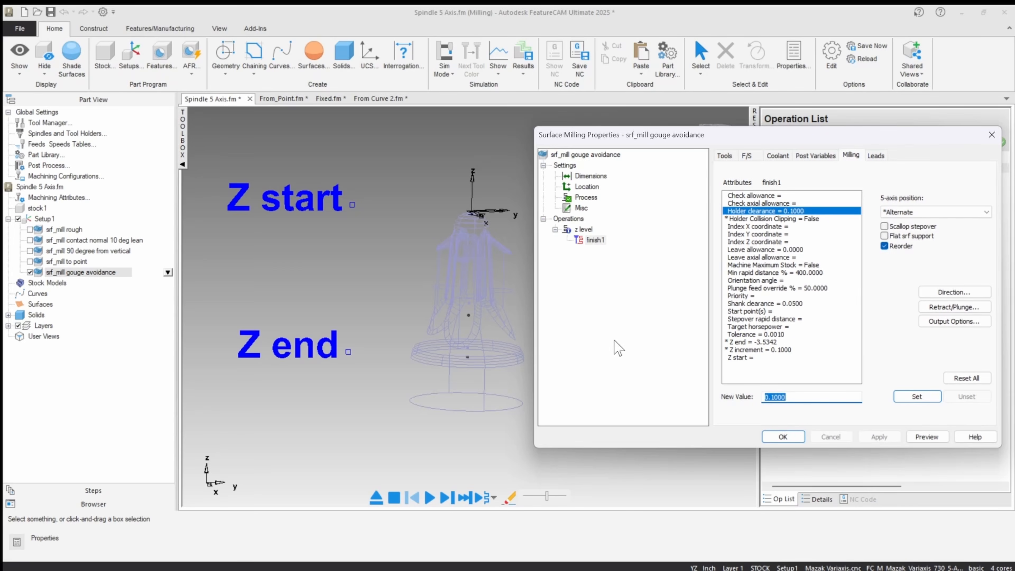
click(745, 304)
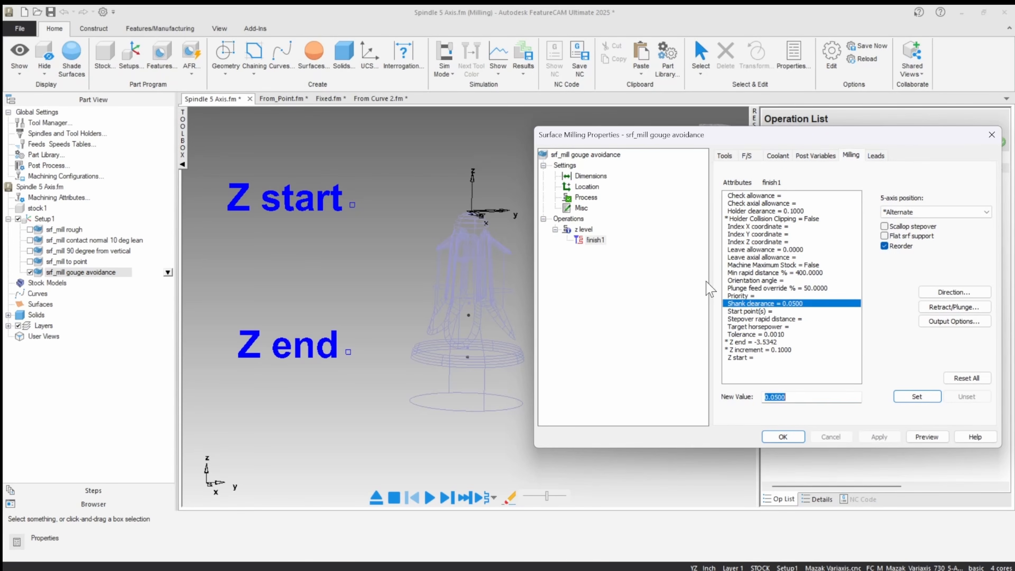
right_click(732, 209)
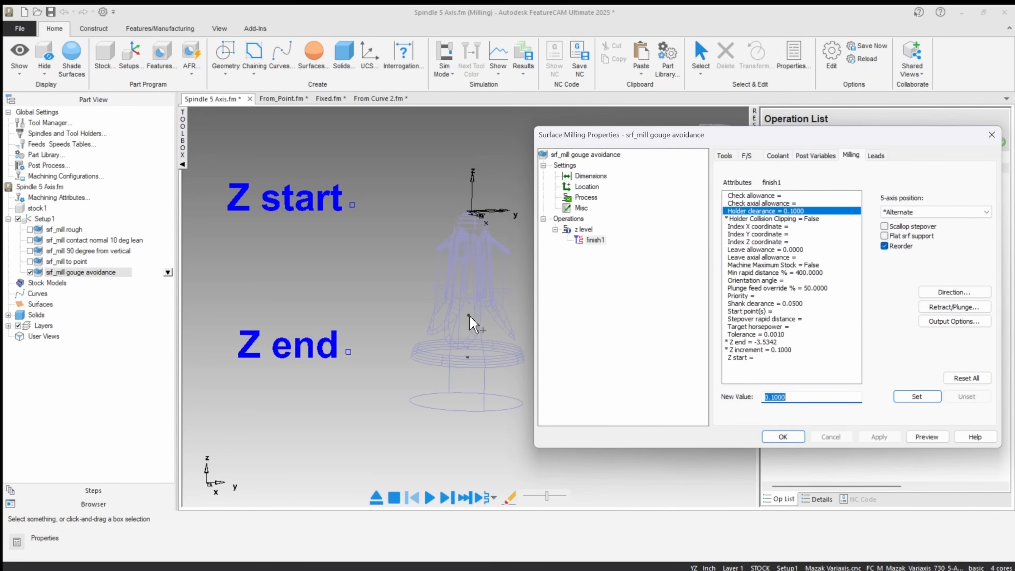
click(783, 437)
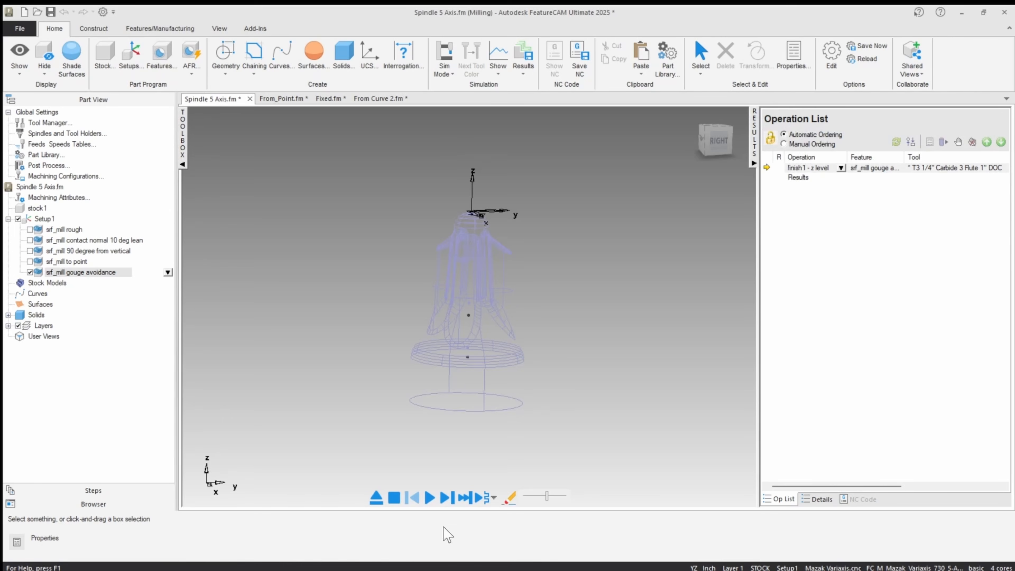
Start the machine simulation of srf_mill gouge avoidance and play it at reduced speed, seen from the front.
click(717, 145)
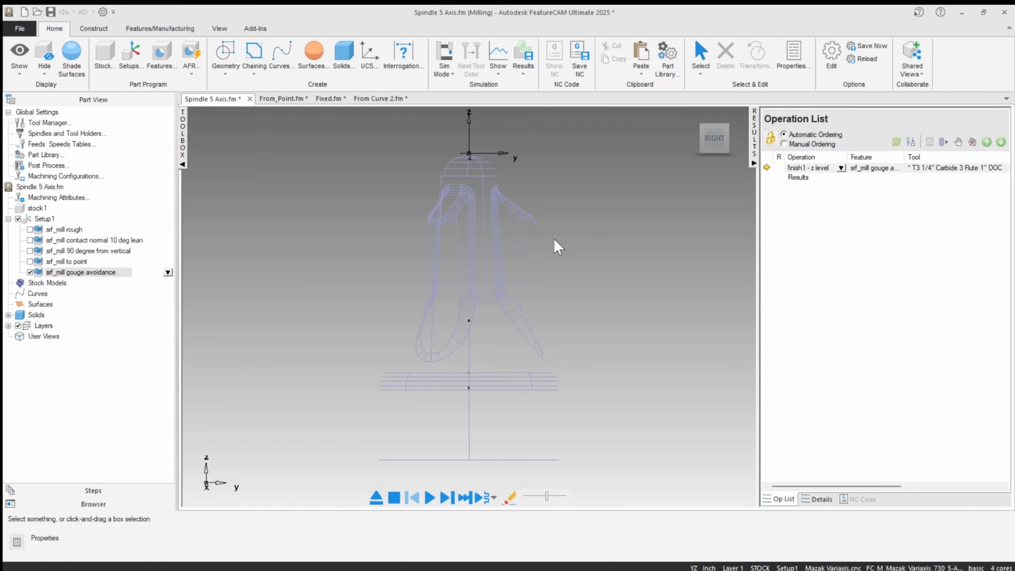
click(446, 497)
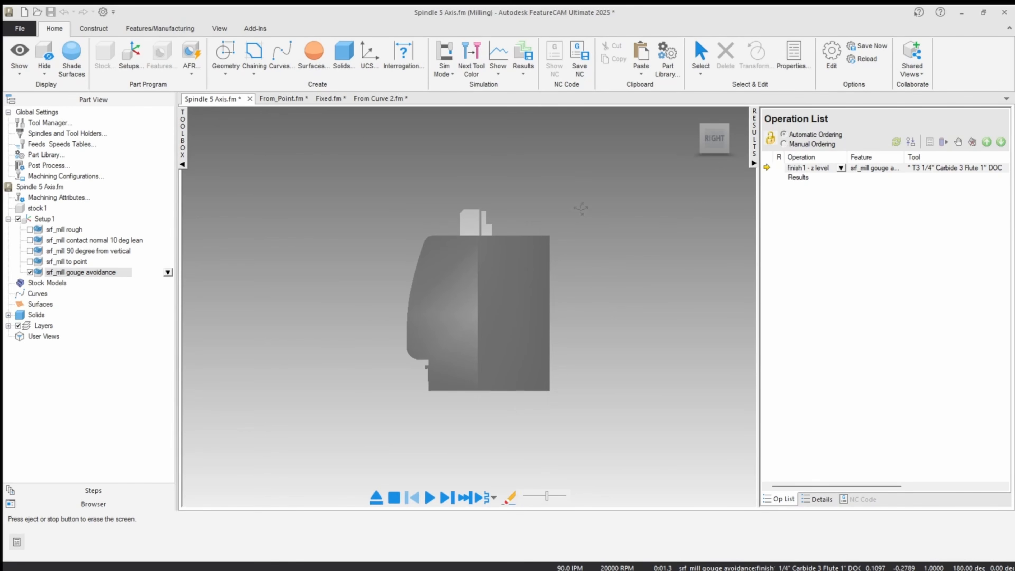
right_click(581, 208)
click(588, 425)
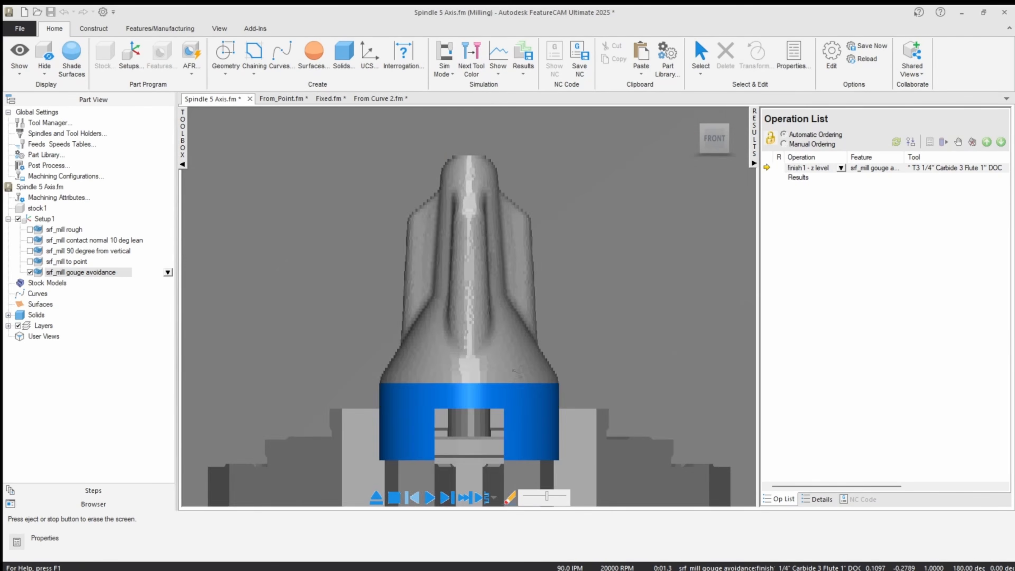
scroll(514, 365, down, 7)
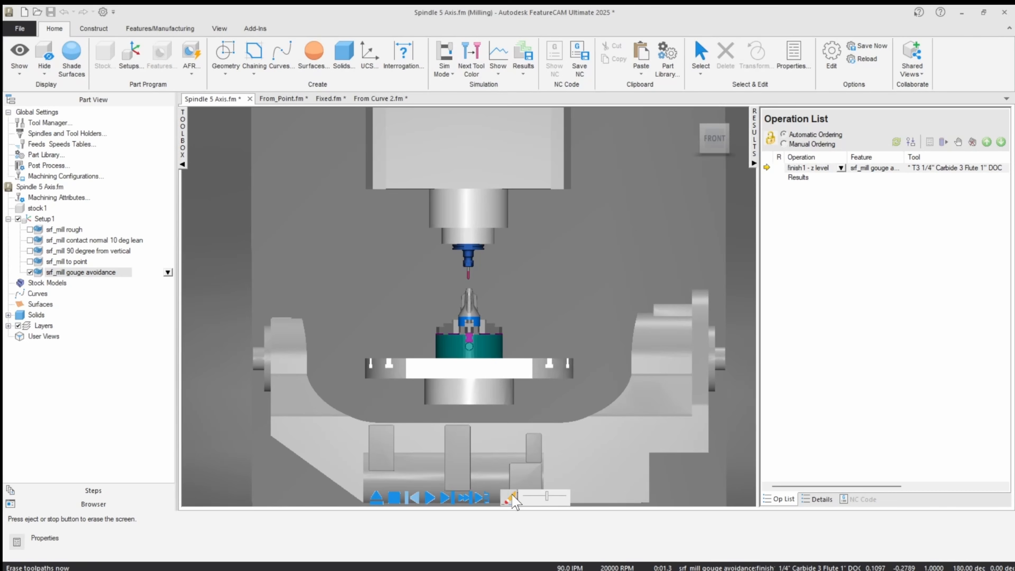
click(534, 496)
click(491, 499)
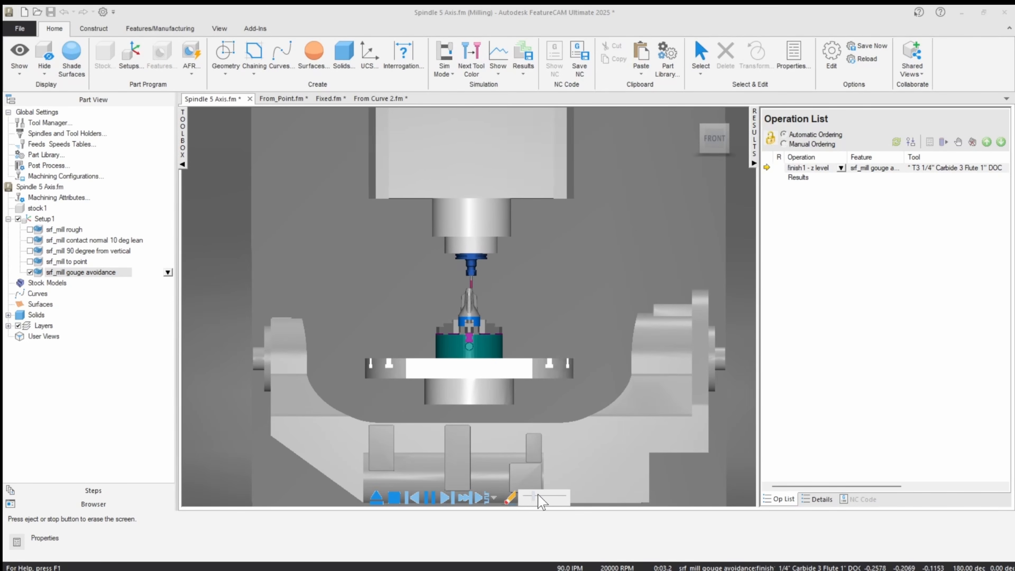
Speed up the simulation until the table starts tilting, pause it, and resume at a slower speed.
scroll(530, 483, up, 2)
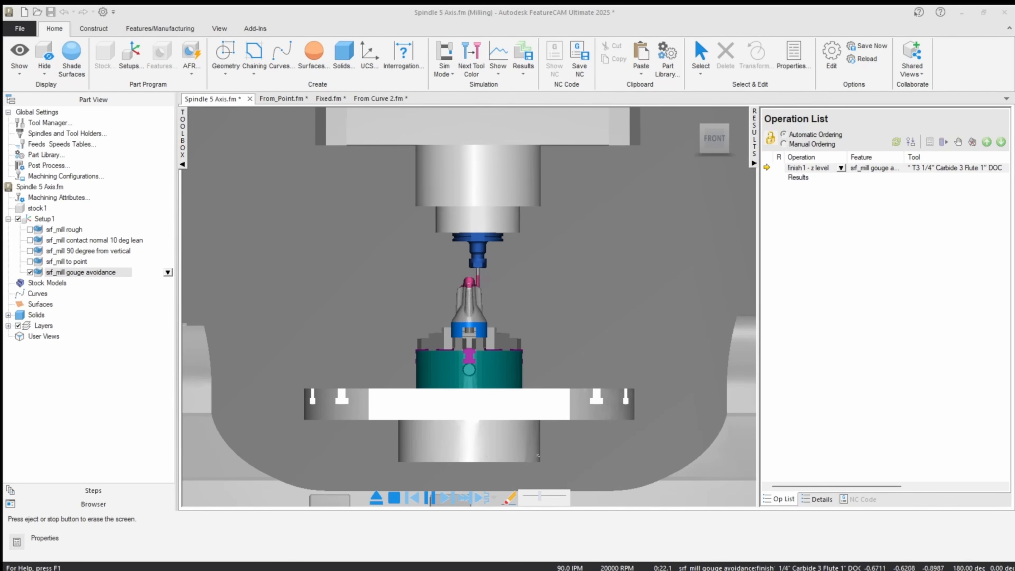
click(548, 497)
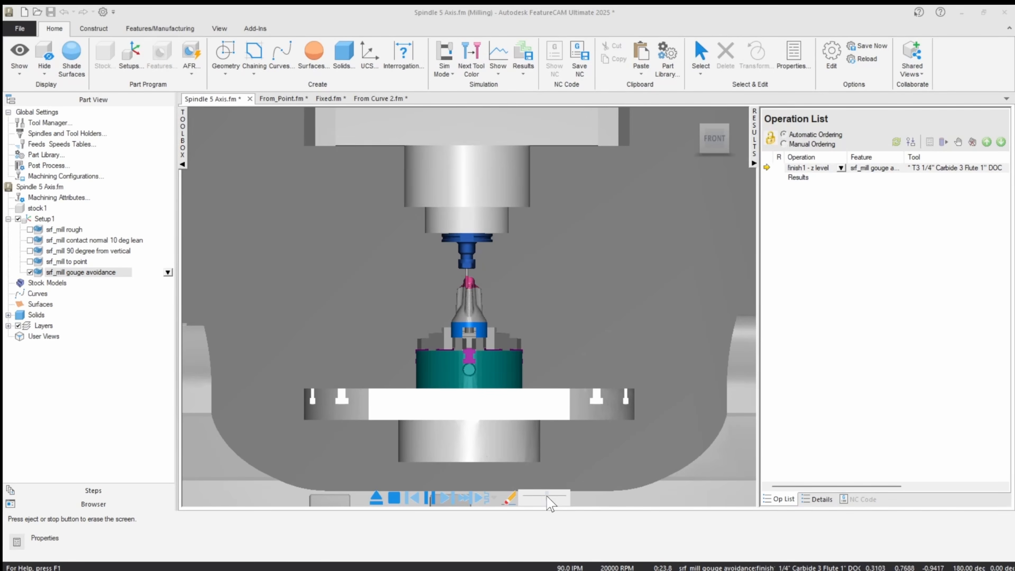
click(430, 498)
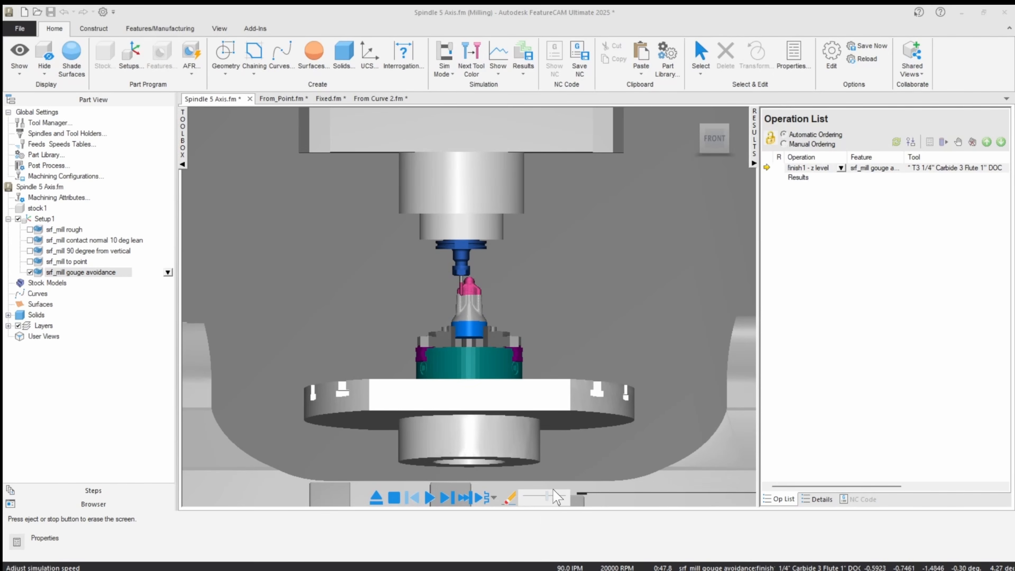
click(540, 497)
click(431, 498)
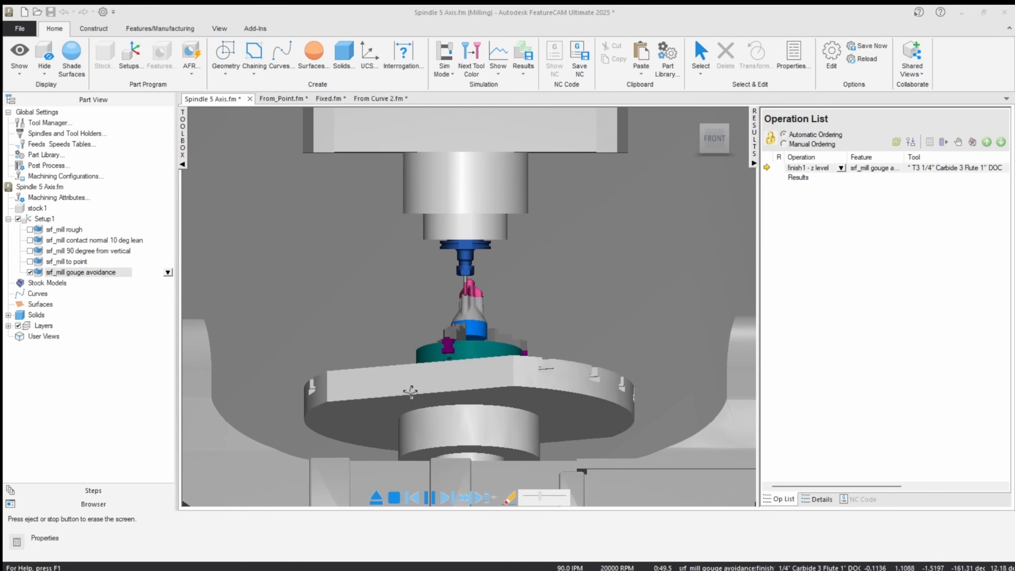
Examine up close, from the front-left side of the machine, how the holder and shank clear the part.
drag(411, 392, 502, 394)
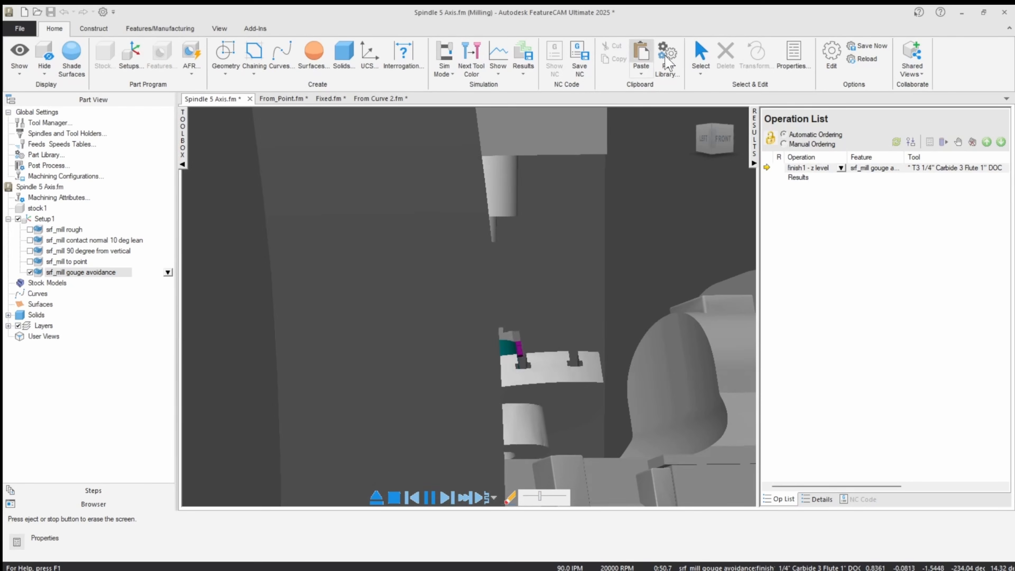
click(698, 57)
middle_drag(440, 372, 471, 397)
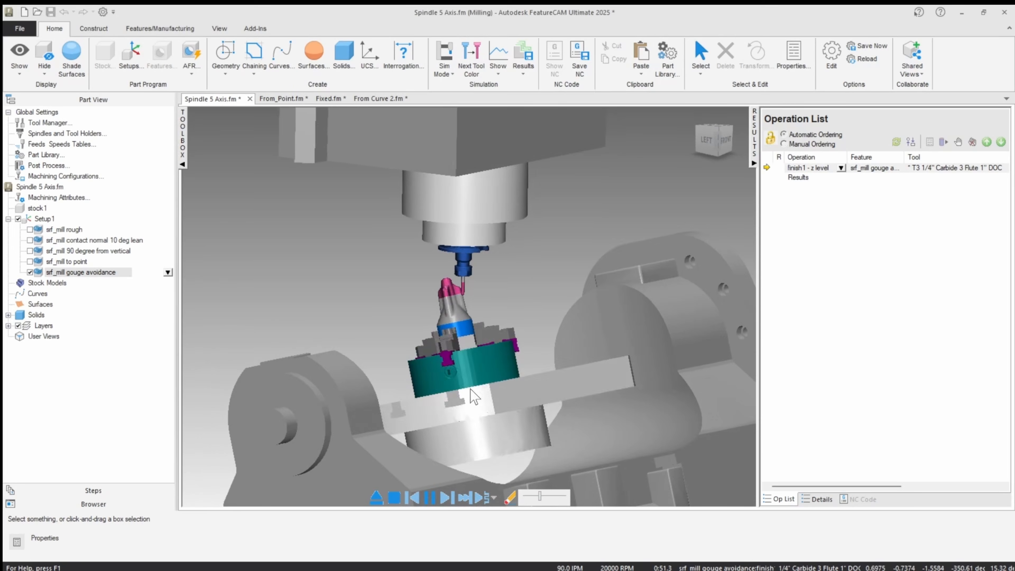
scroll(458, 296, up, 4)
scroll(448, 299, up, 3)
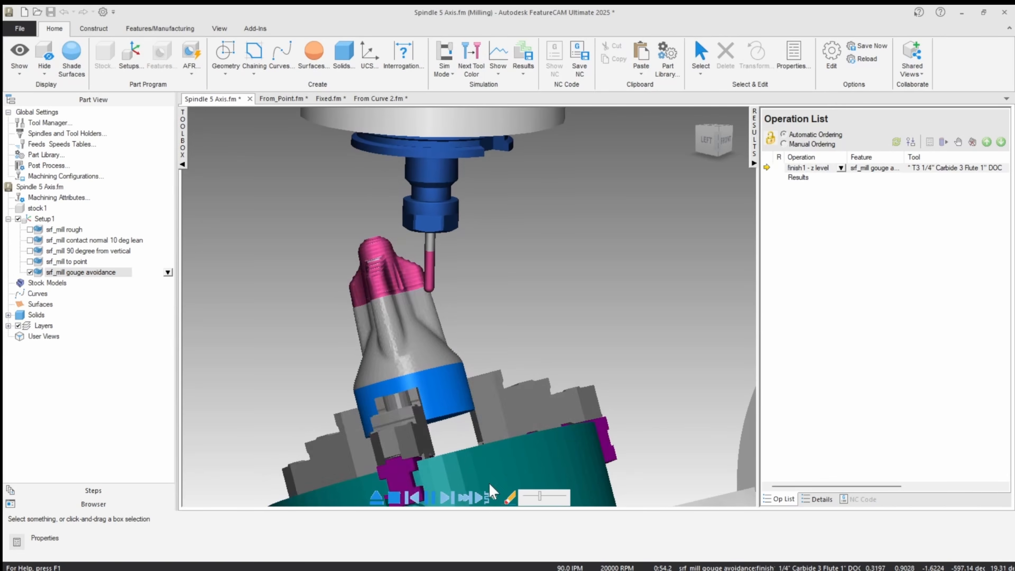
Run the simulation faster down the part, inspect the table tilt from another angle, and eject the simulation.
click(557, 496)
scroll(485, 406, down, 5)
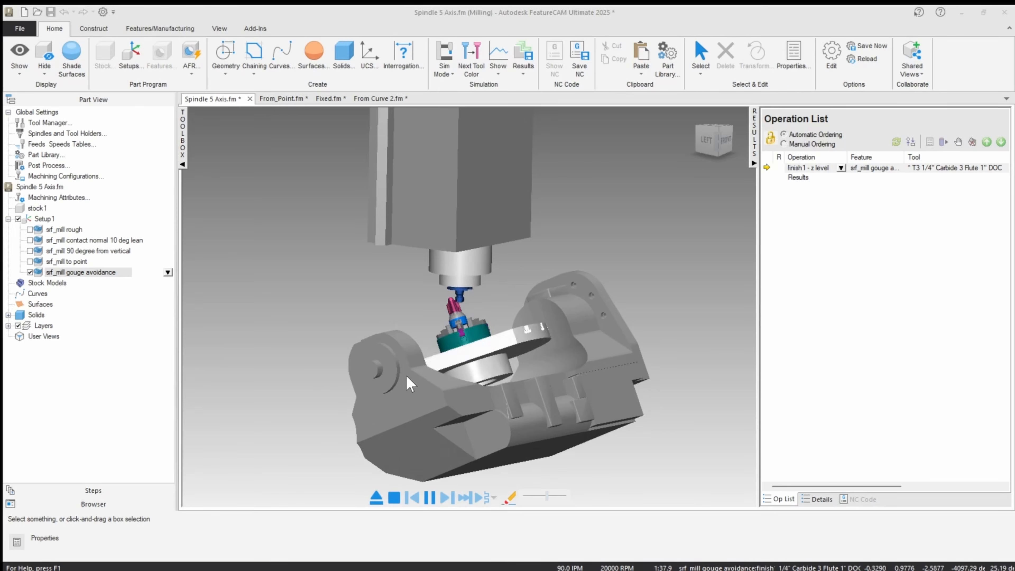
middle_drag(406, 375, 352, 390)
scroll(419, 309, up, 3)
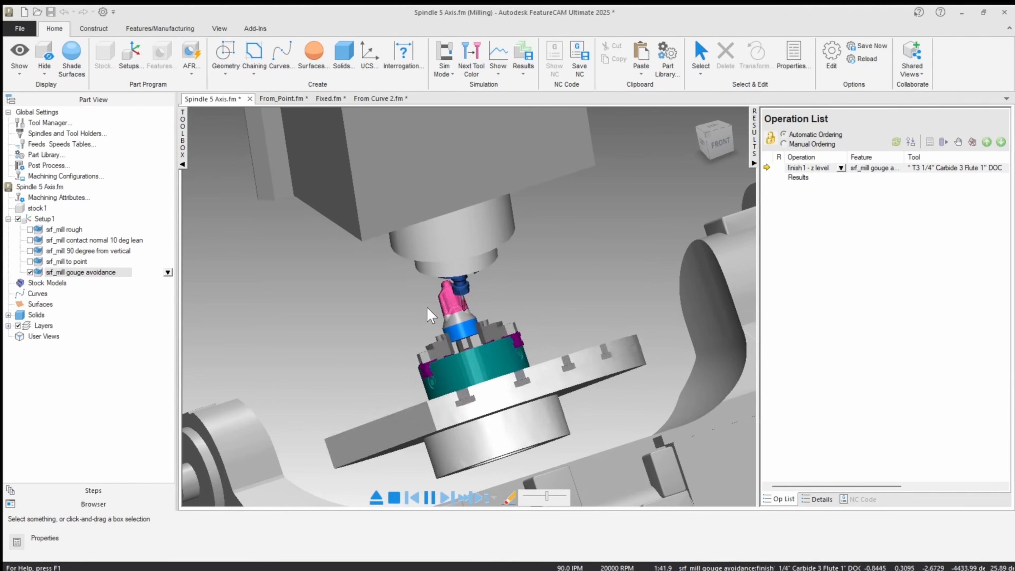
scroll(416, 320, down, 3)
click(375, 498)
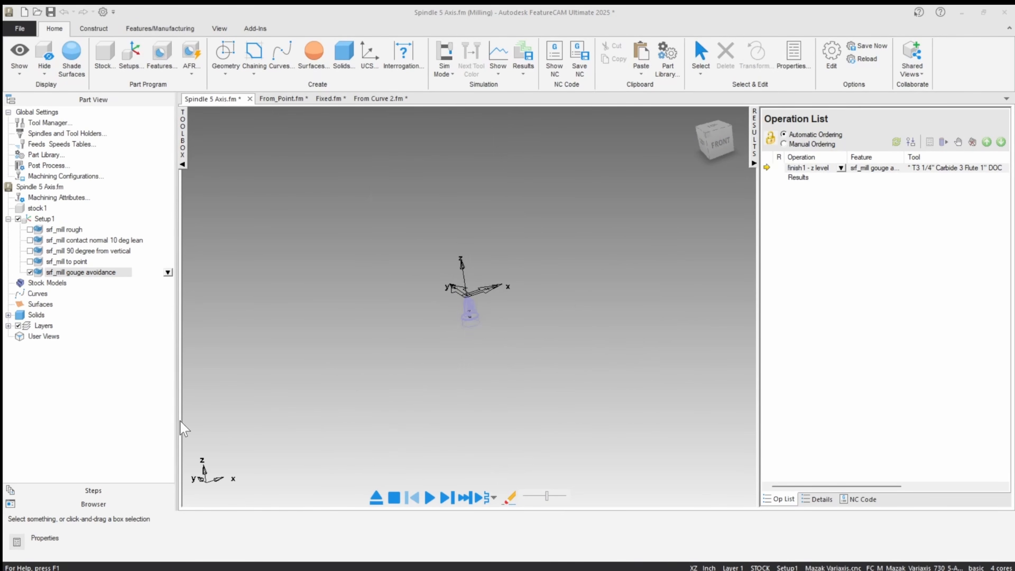
Set the 5-axis position of the finish1 operation in srf_mill gouge avoidance to Standard and apply it.
double_click(94, 272)
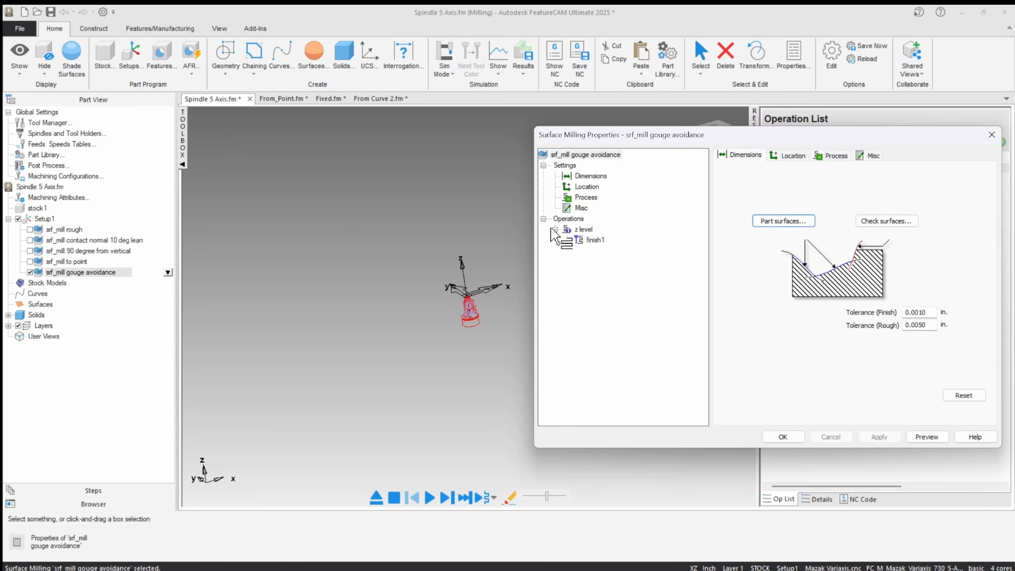
click(600, 240)
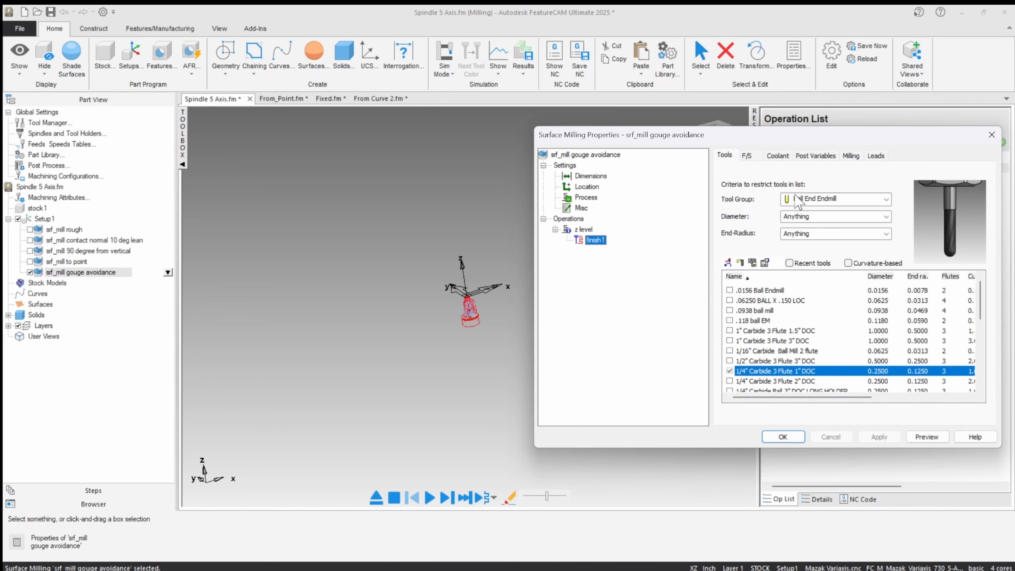
click(852, 156)
click(920, 220)
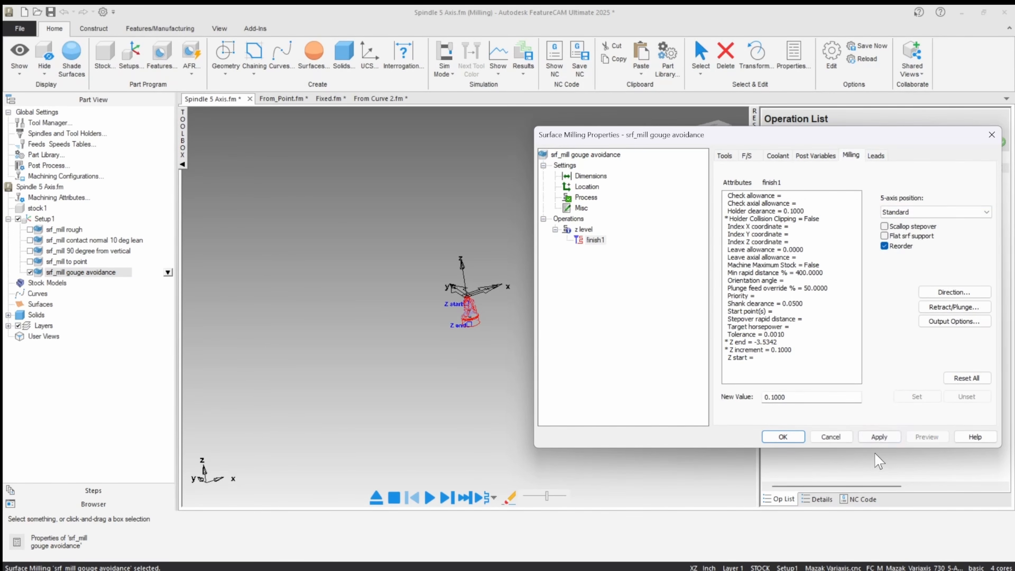
click(878, 437)
click(782, 437)
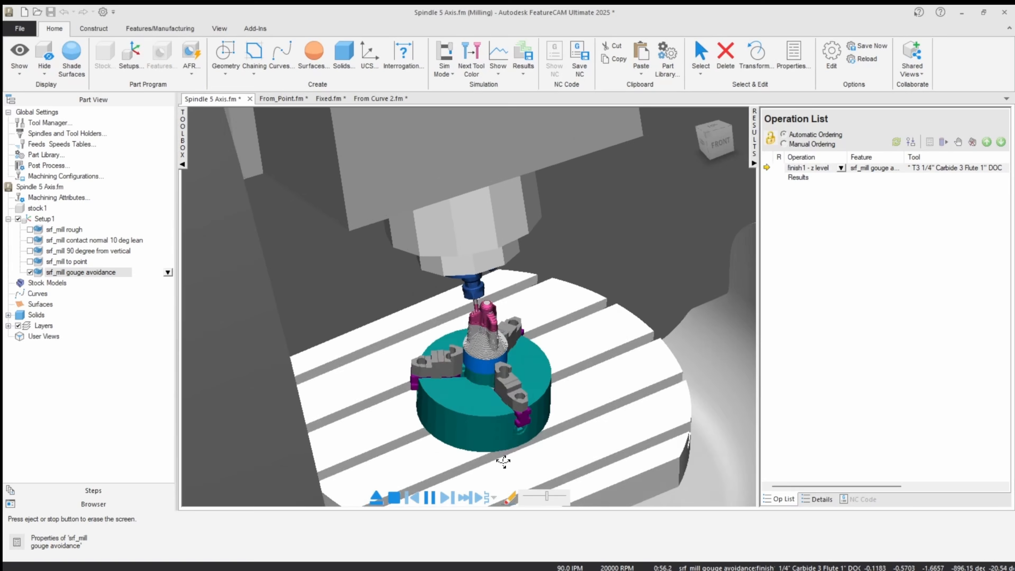
Examine the machine simulation with the Standard 5-axis position, slowing it down near the part and viewing the whole tilted table.
drag(545, 496, 539, 496)
scroll(478, 432, up, 2)
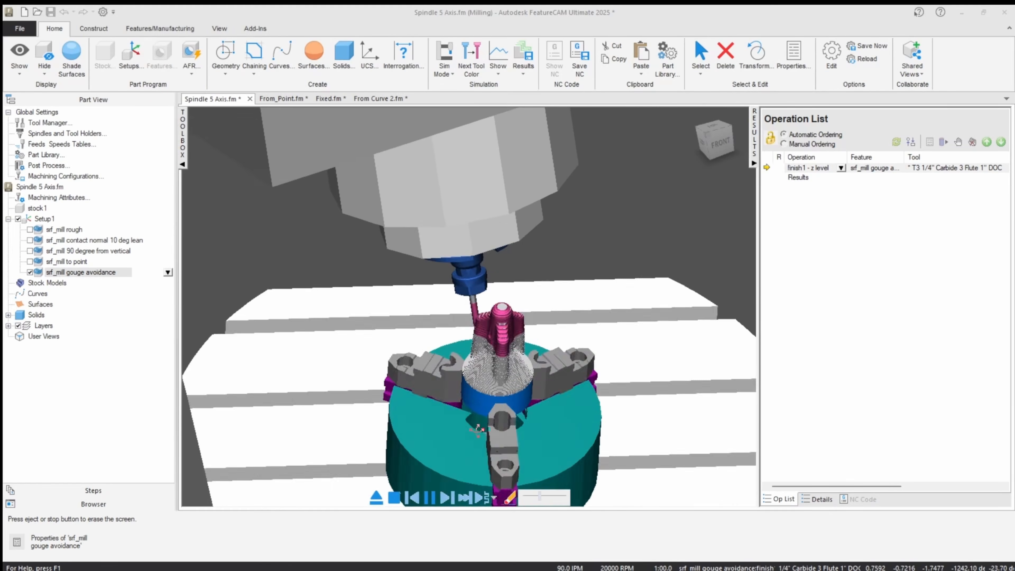
scroll(478, 431, down, 5)
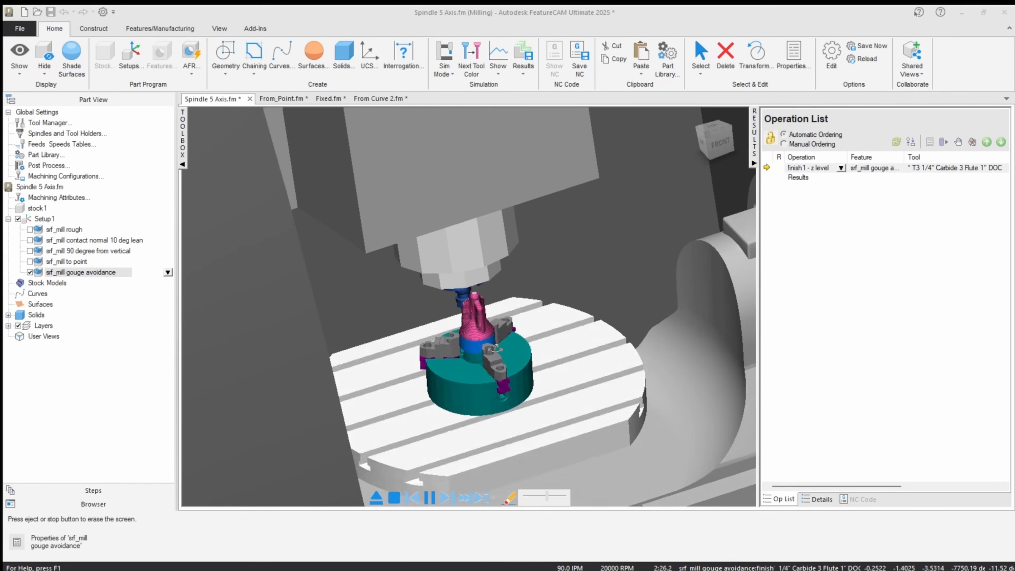
scroll(496, 348, down, 4)
middle_drag(496, 348, 455, 348)
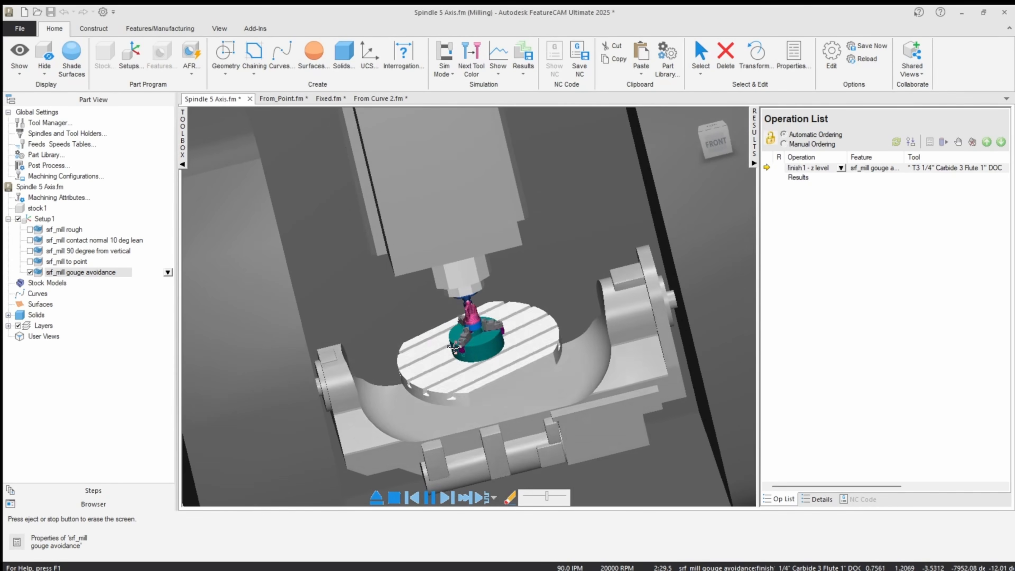